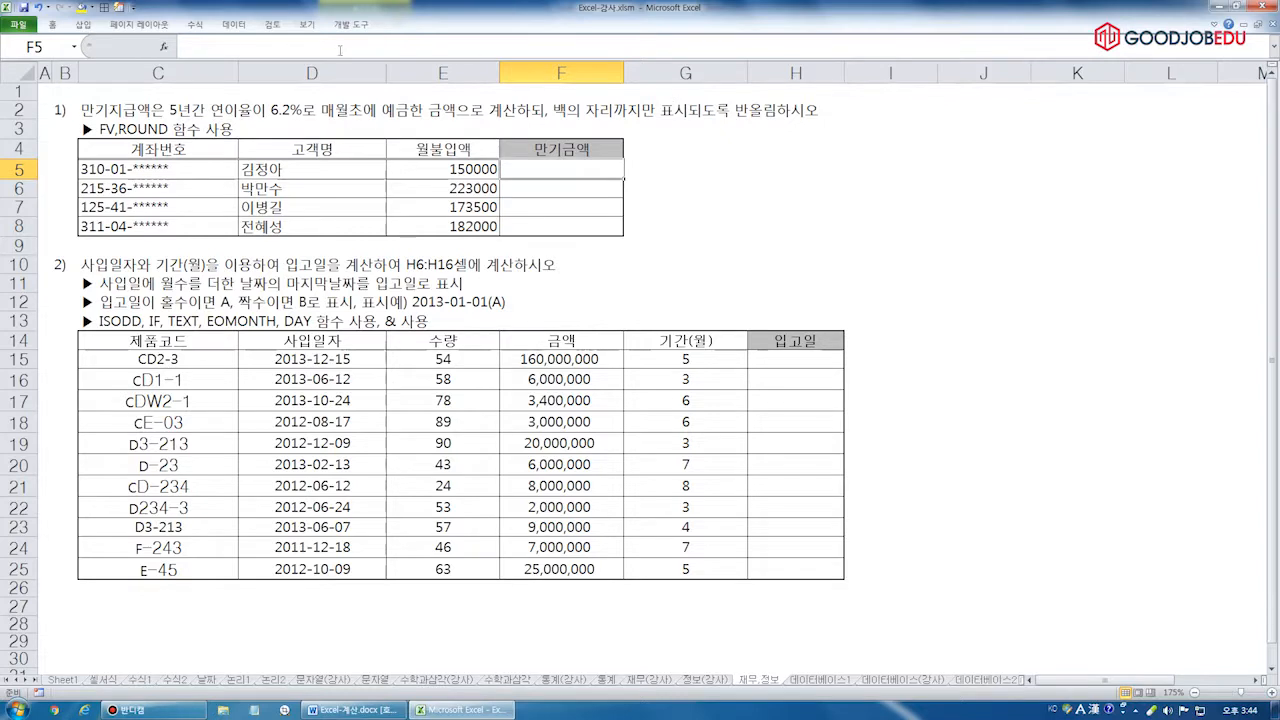
Start an FV formula in F5 with the rate set to 6.2%/12 and the number of periods to 5*12
type("=fv")
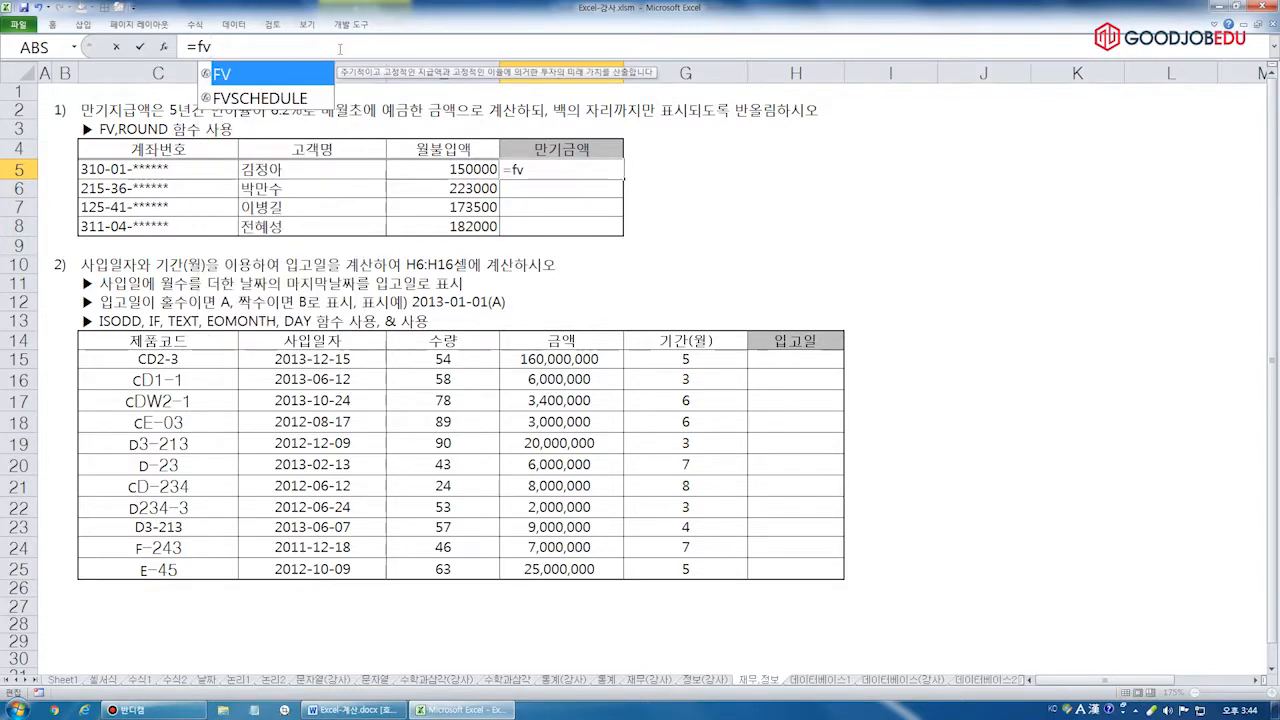
type("(")
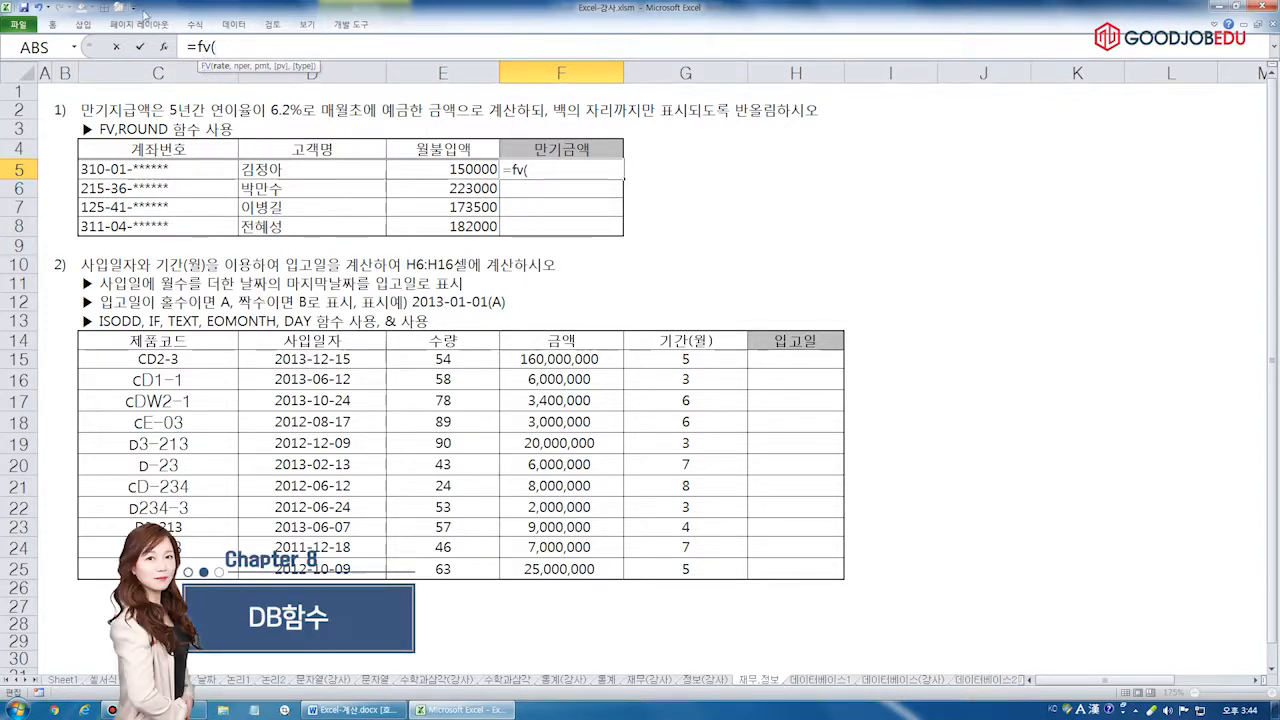
left_click(163, 46)
left_click_drag(695, 185, 470, 268)
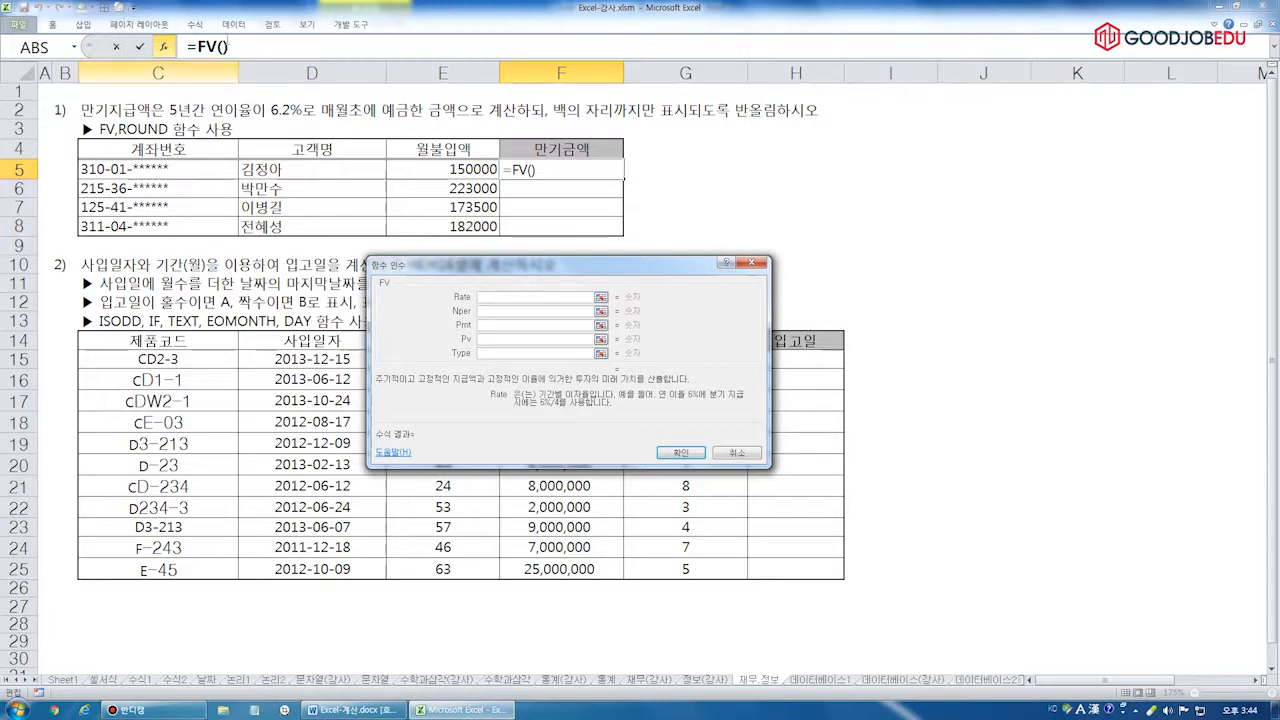
type("6.2%/12")
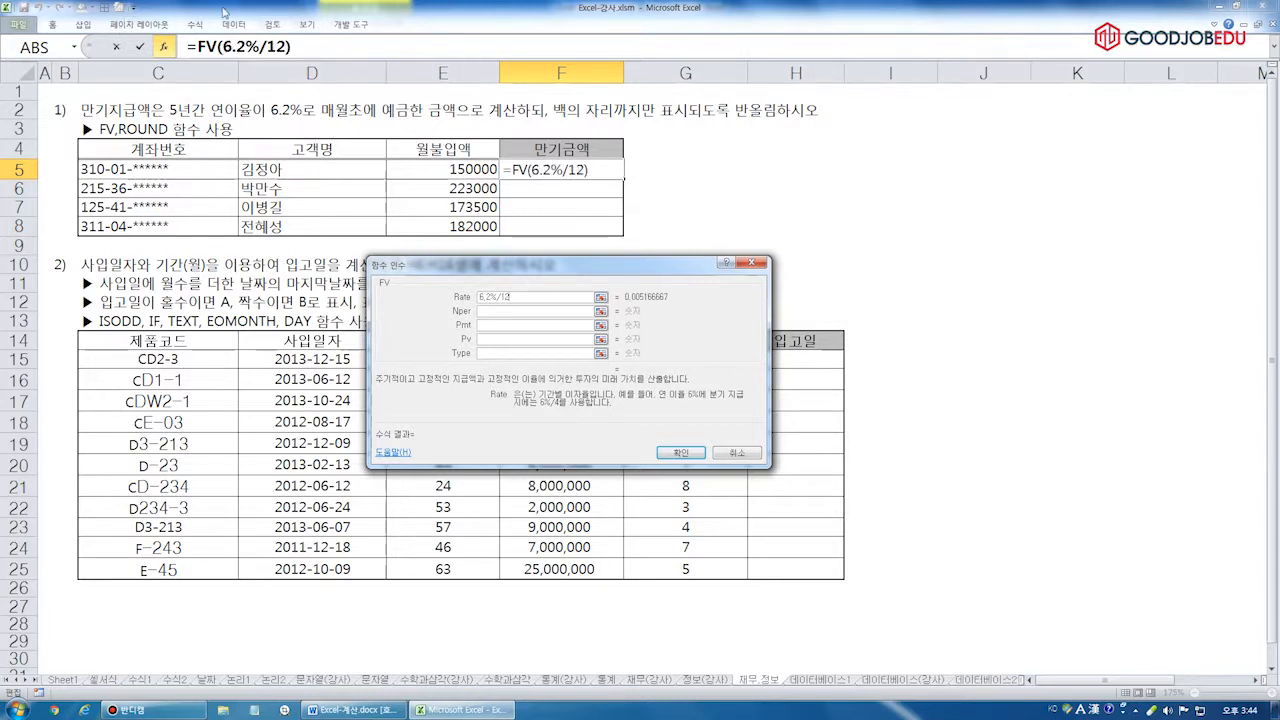
left_click(518, 311)
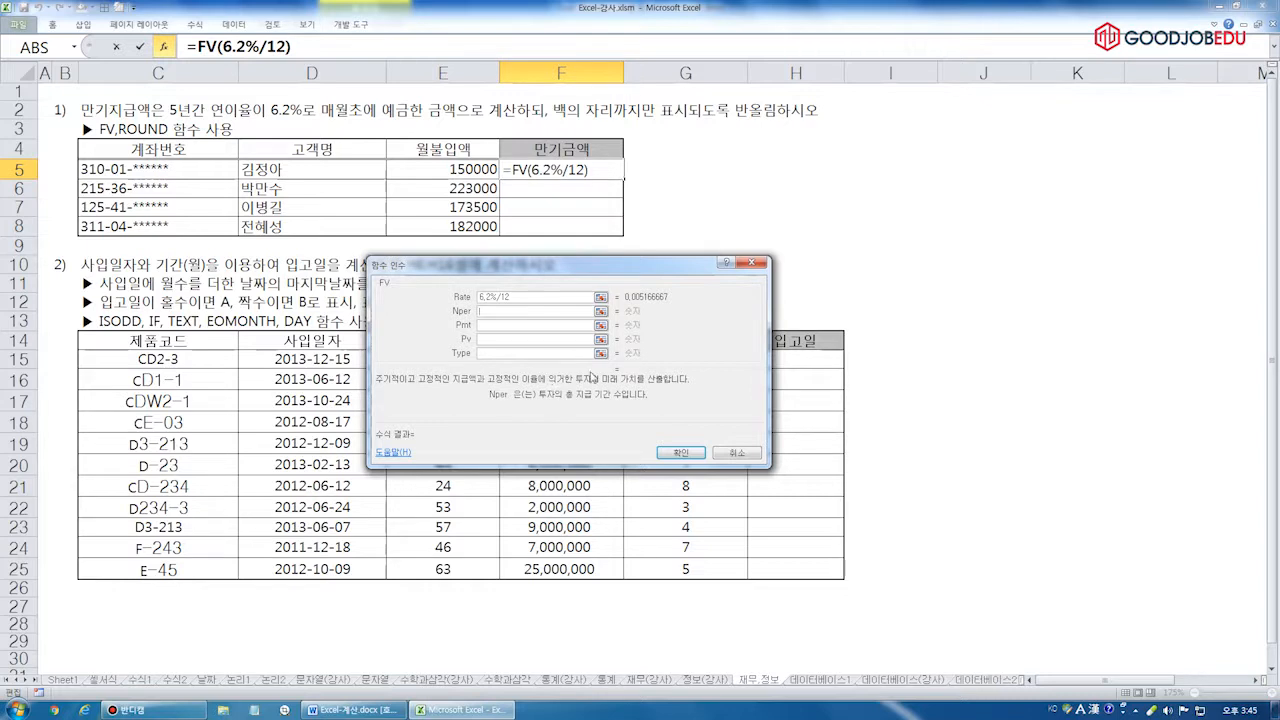
type("5*12")
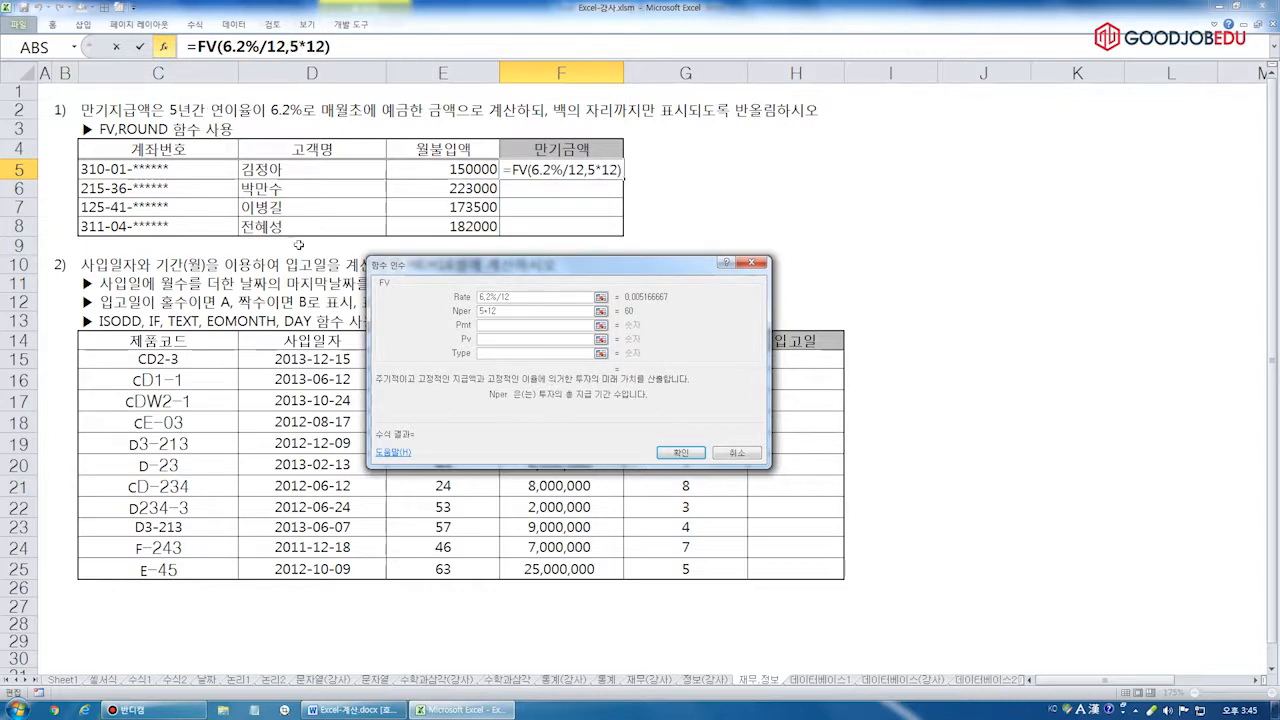
Complete the FV function in F5 with payment -E5, an empty present value and type 1
left_click(515, 326)
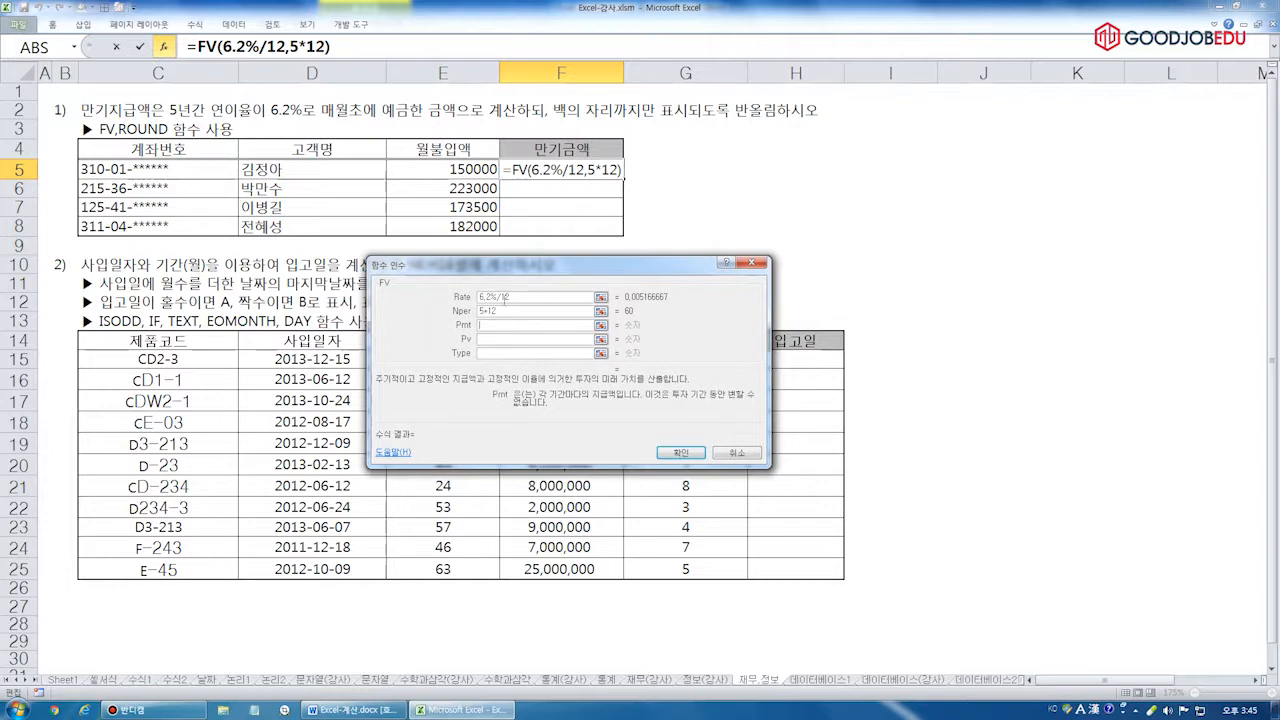
type("-")
left_click(430, 167)
left_click(496, 339)
left_click(502, 354)
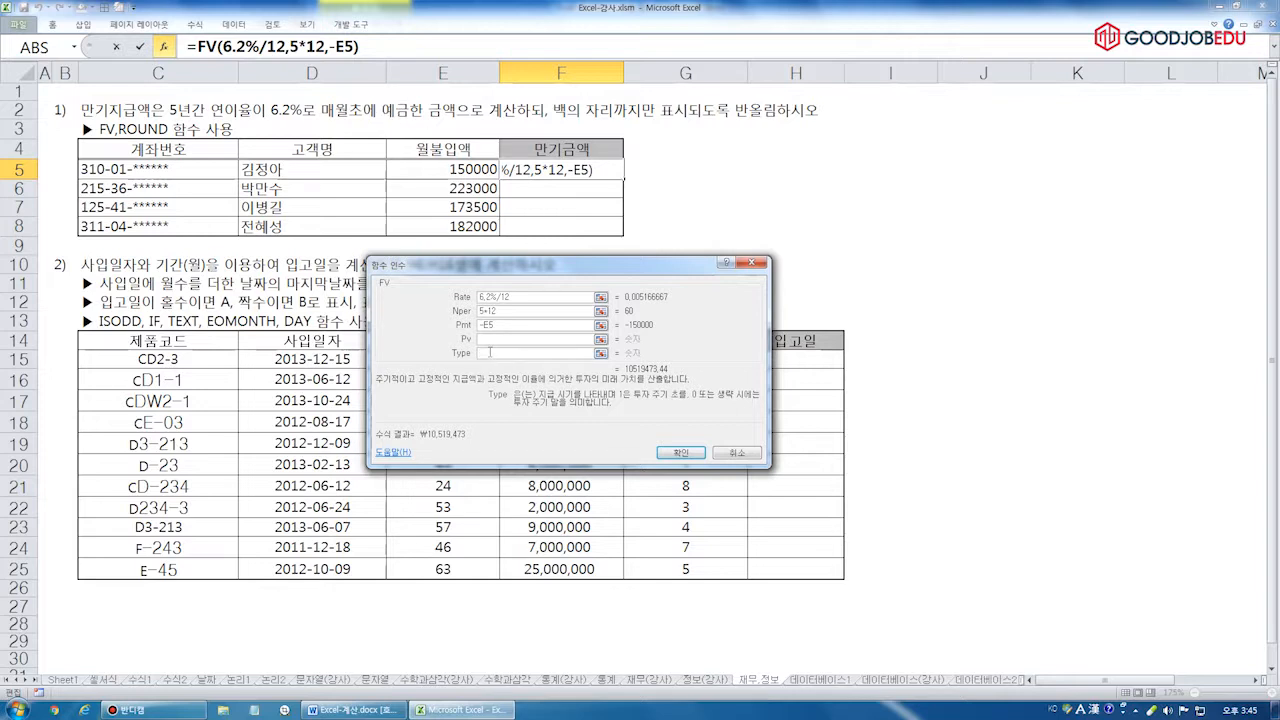
type("1")
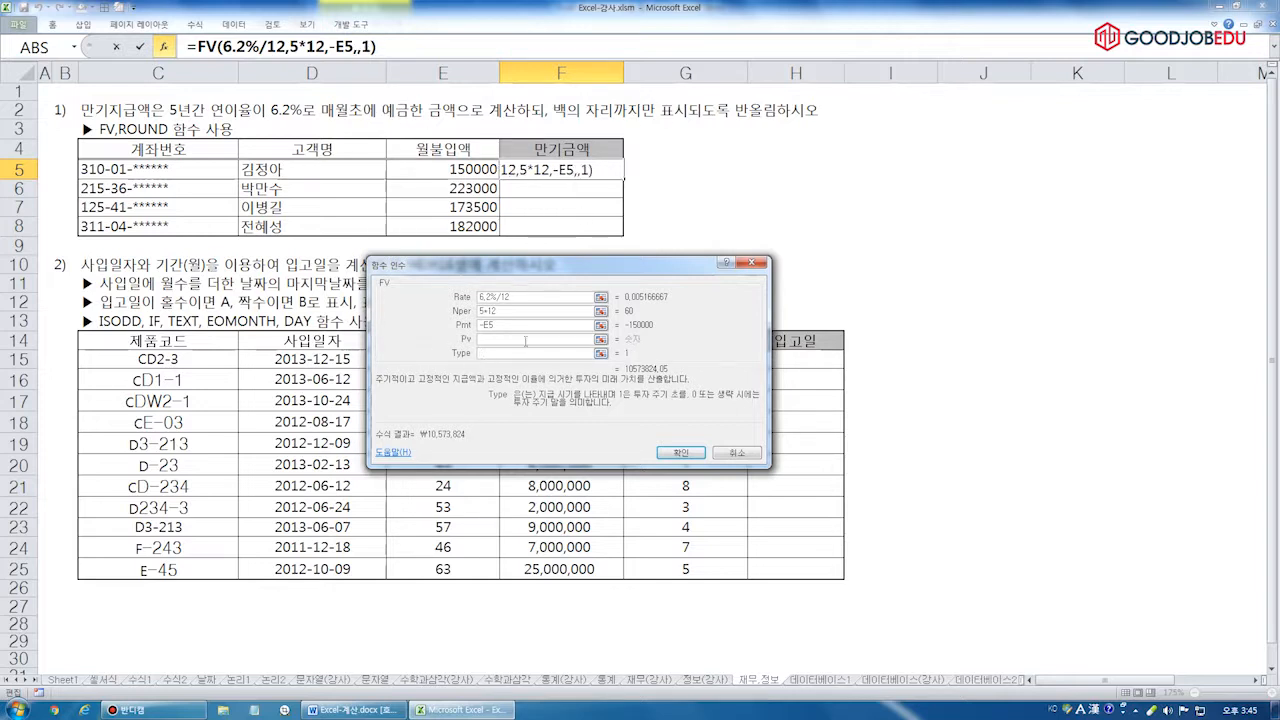
left_click(681, 452)
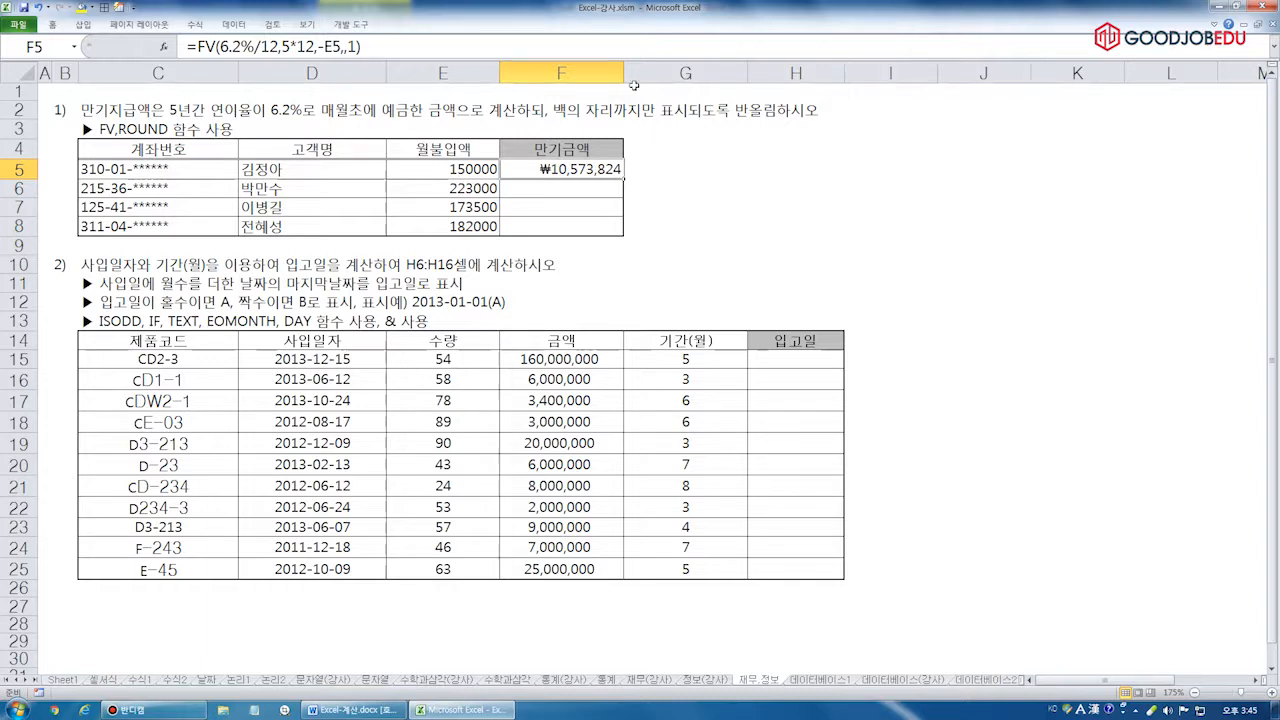
Wrap F5's FV formula in ROUND with -2 digits and fill it down through F8
left_click(198, 47)
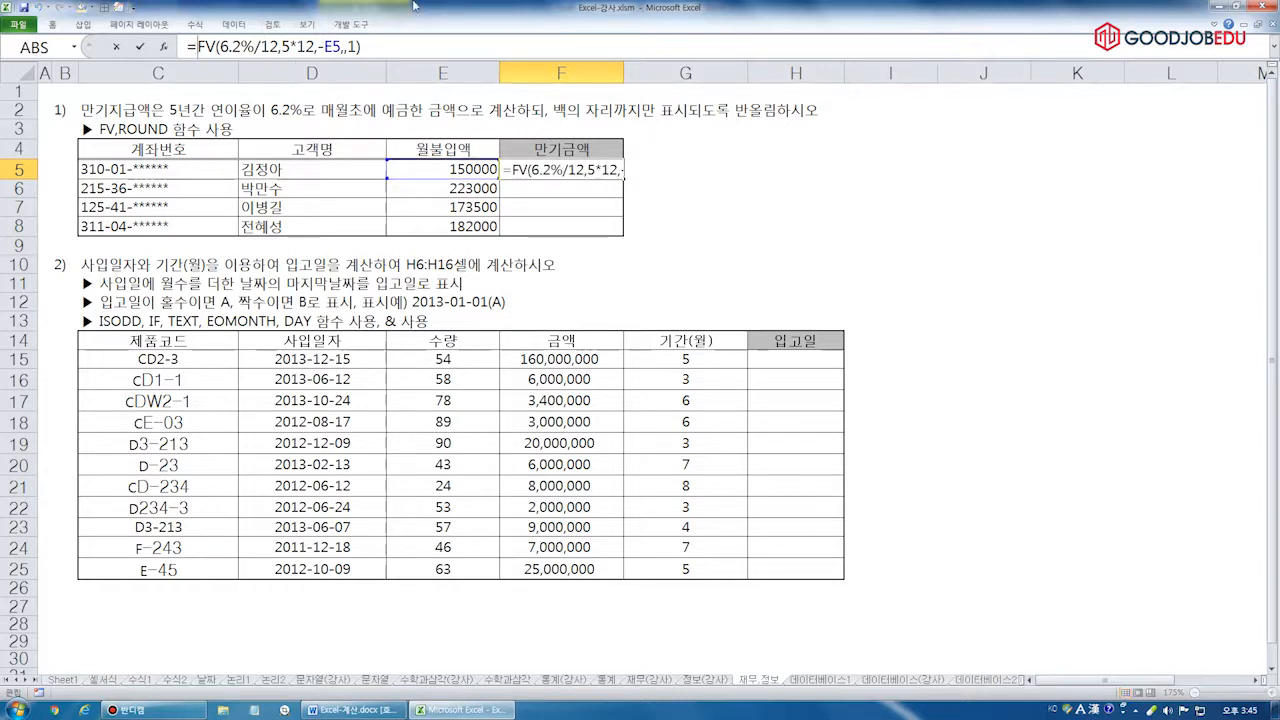
type("round(")
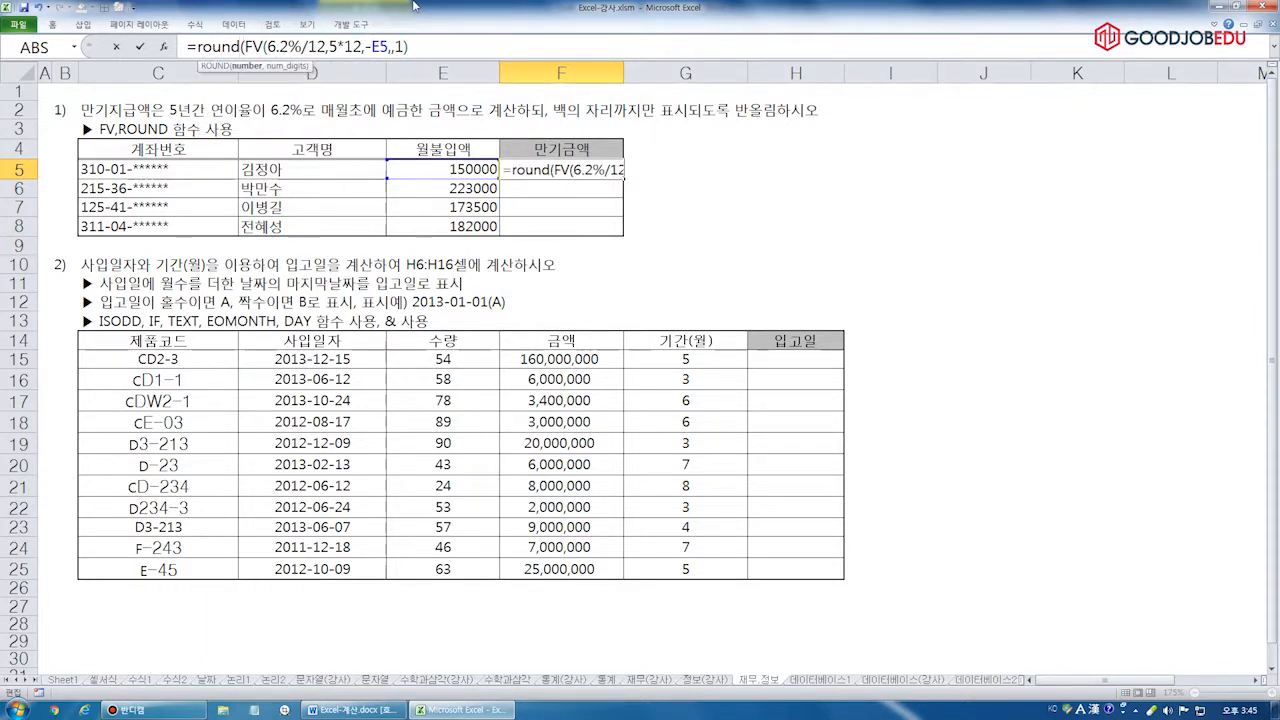
key("End")
type(",")
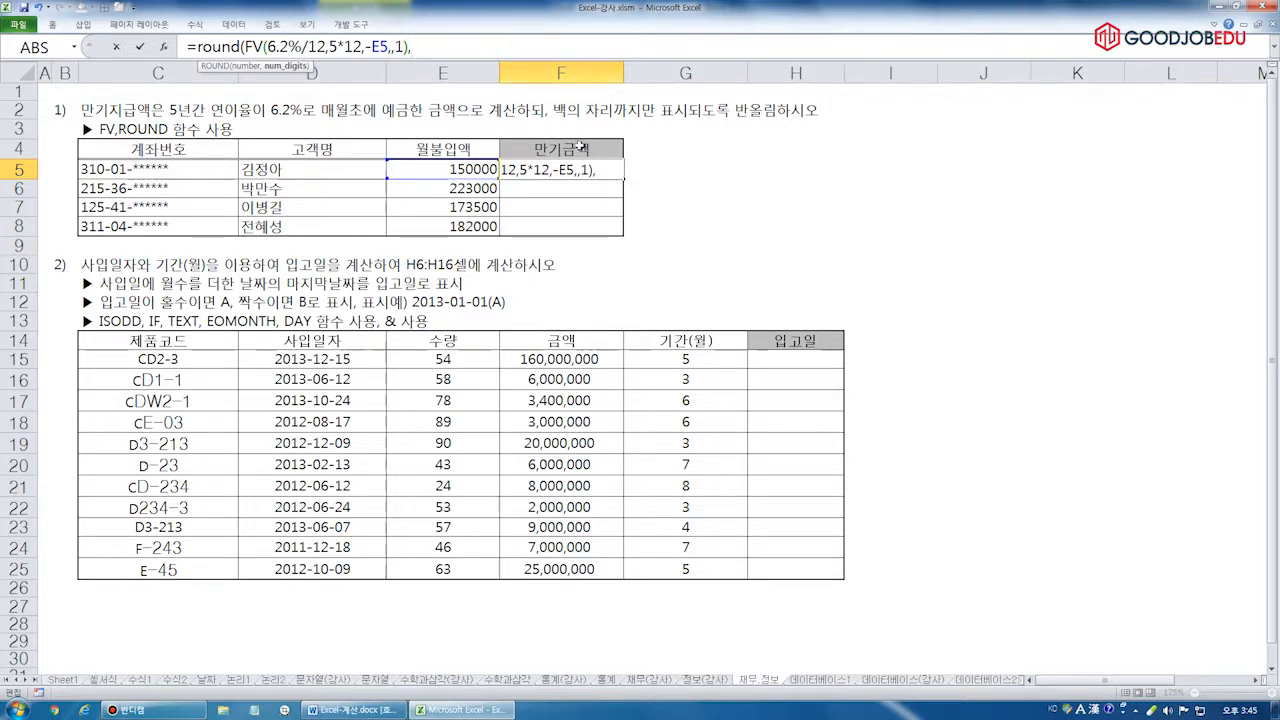
left_click_drag(550, 129, 626, 121)
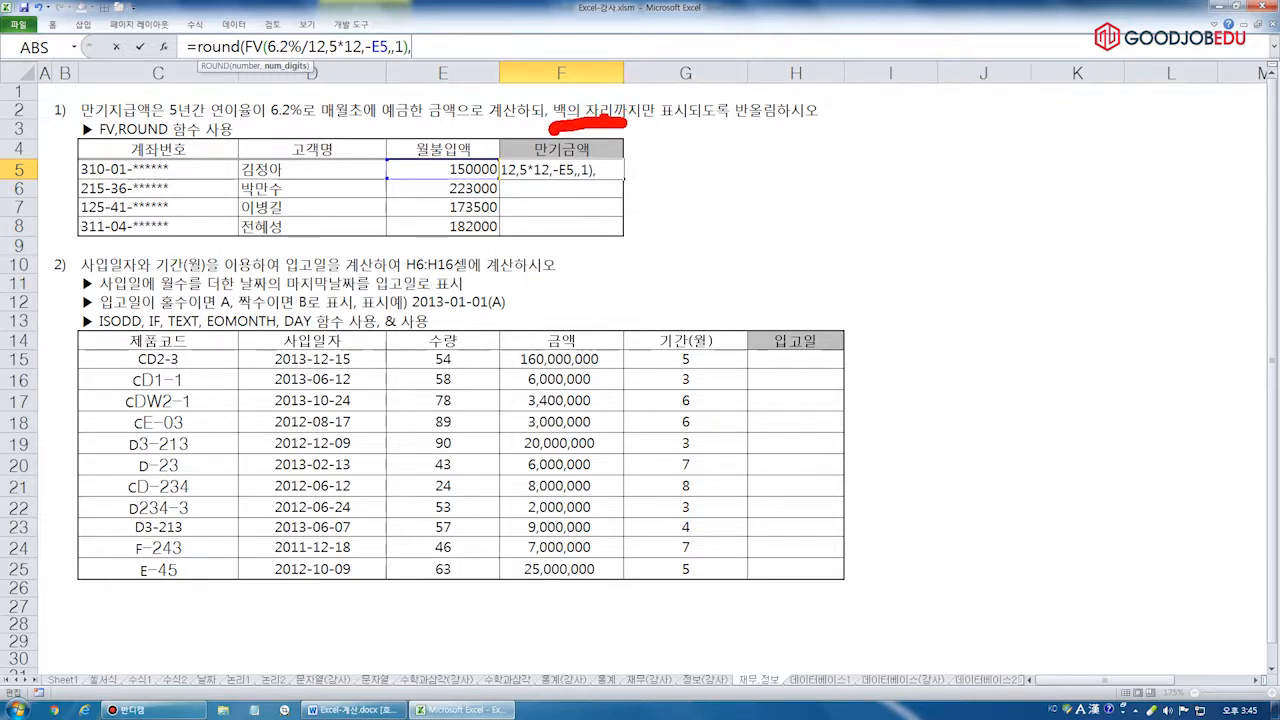
key("Escape")
type("-2)")
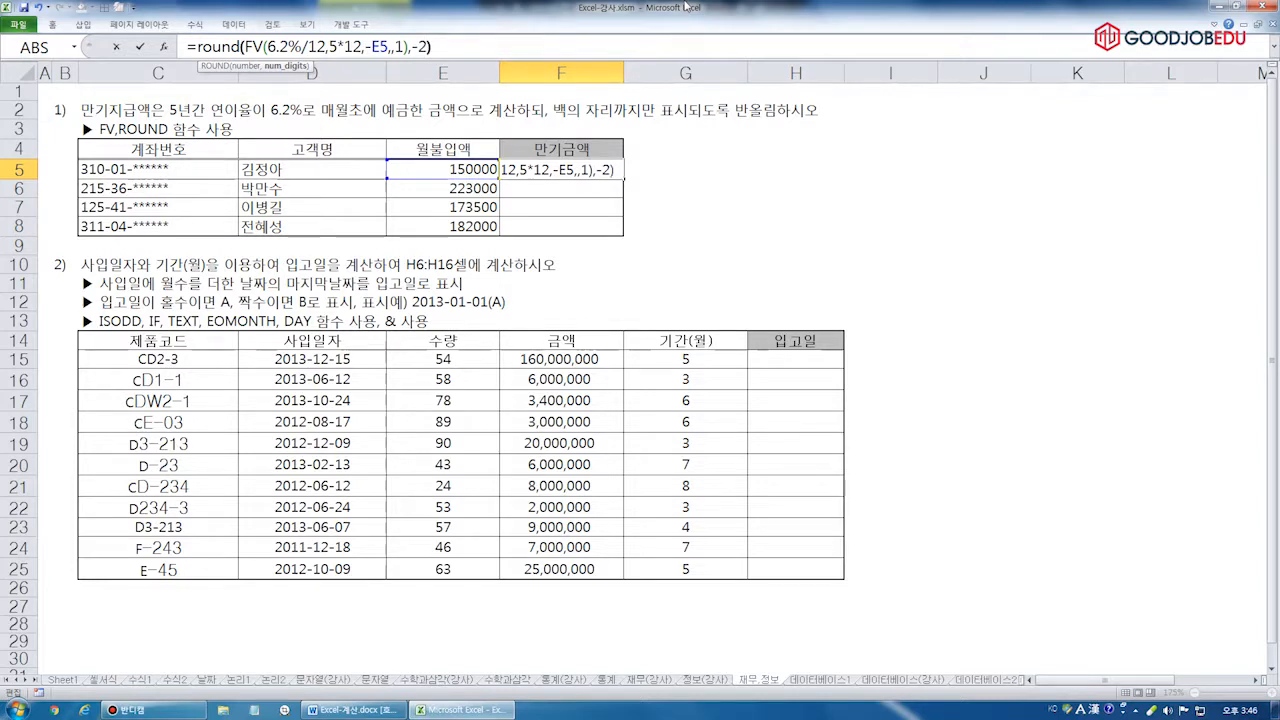
key("ctrl+Return")
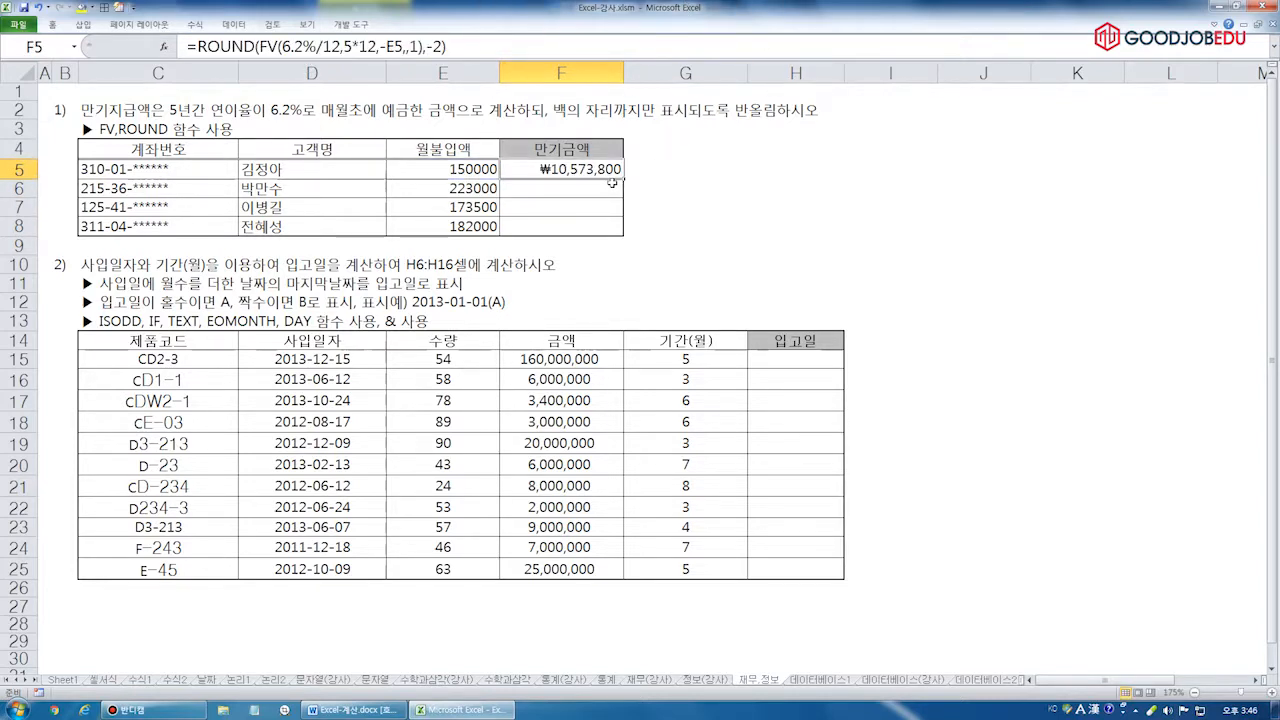
left_click_drag(622, 181, 612, 228)
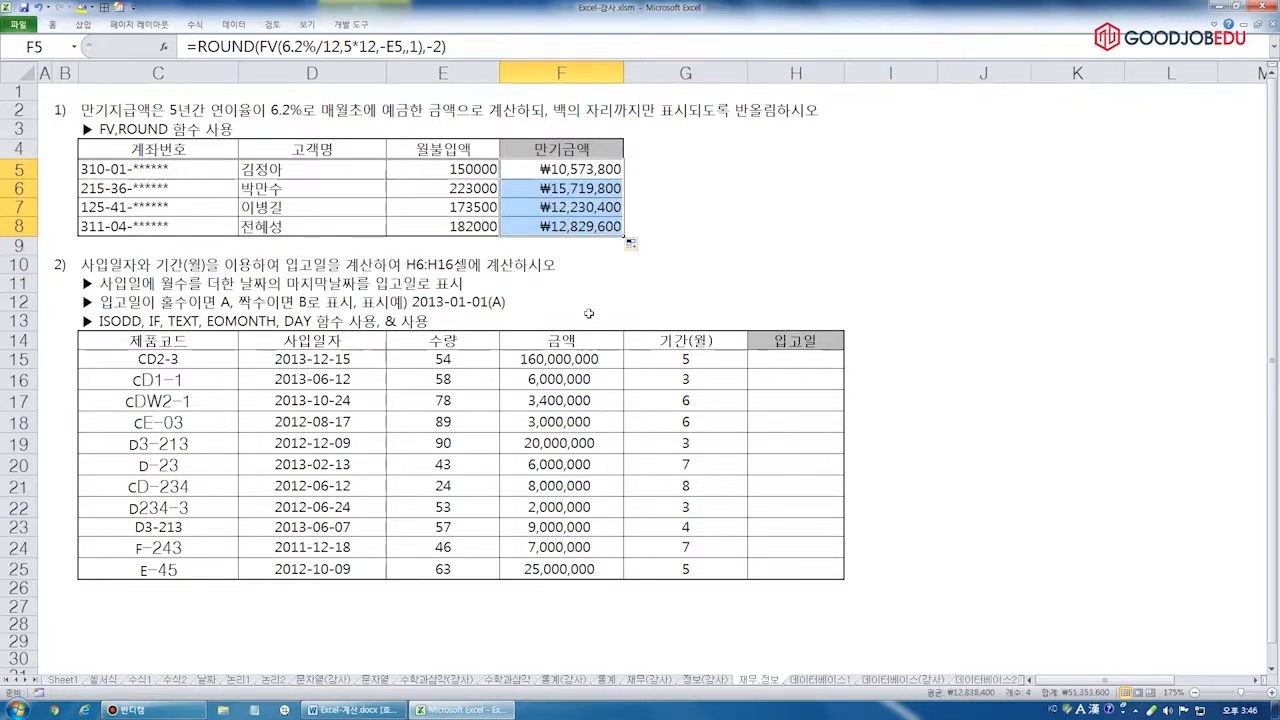
Select H15, the first empty 입고일 cell of the second table
left_click(813, 366)
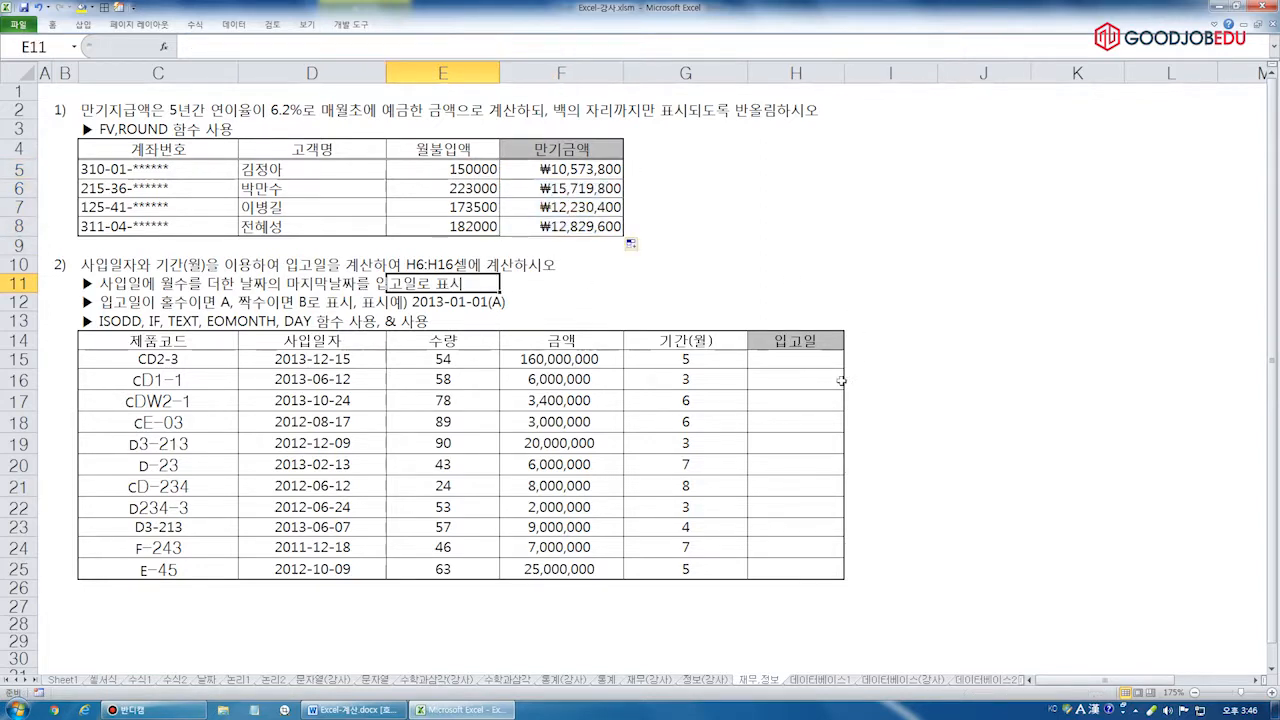
scroll(800, 340, "down", 2)
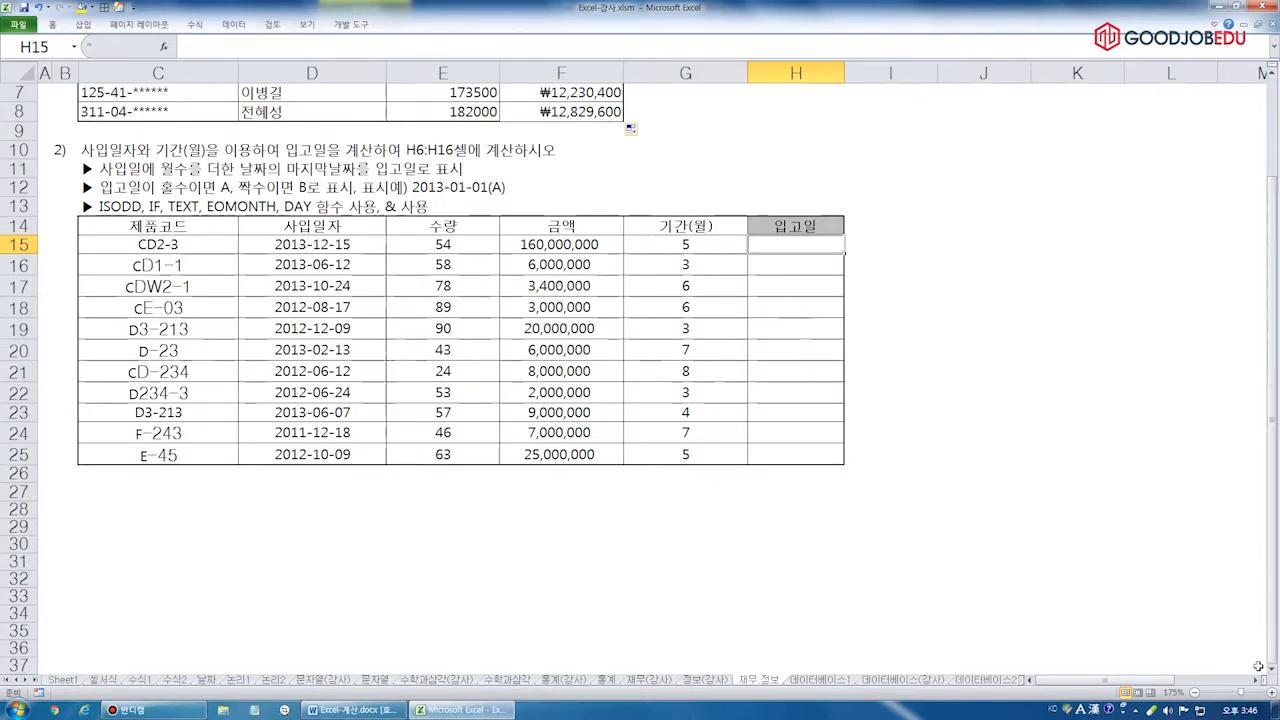
scroll(800, 300, "down", 1)
key("Return")
left_click(806, 207)
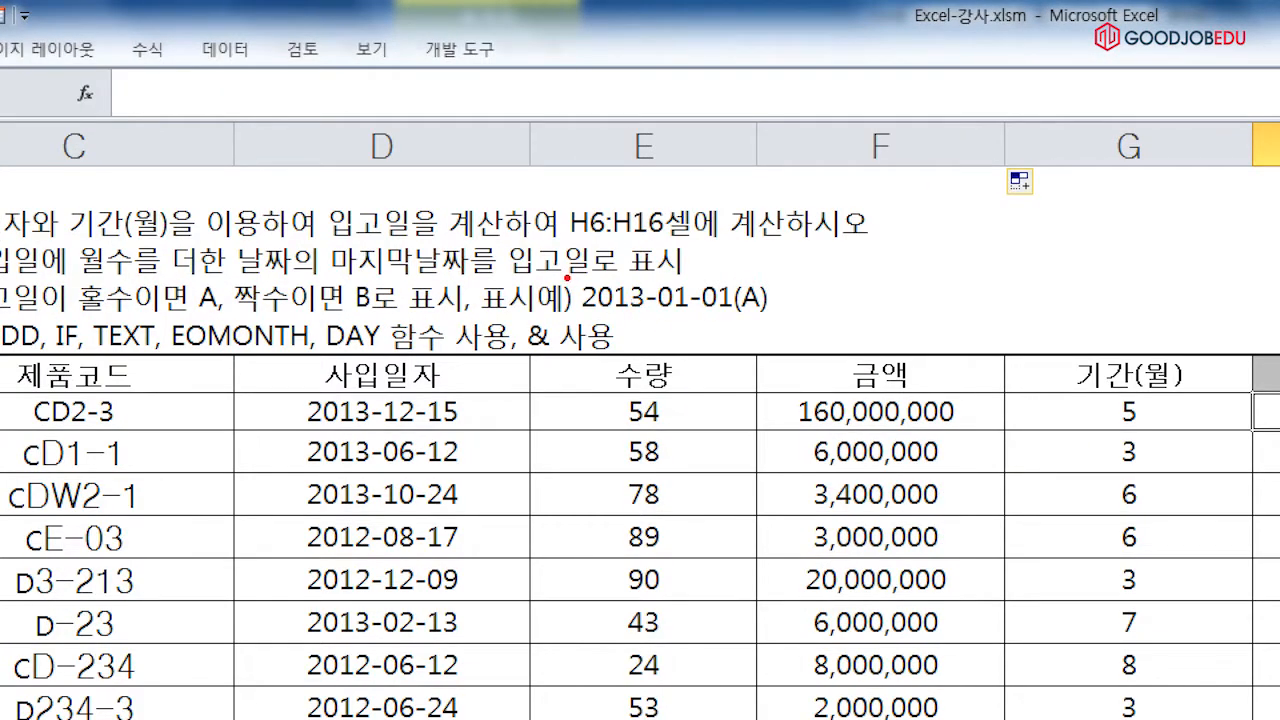
mouse_move(575, 278)
left_mouse_down()
mouse_move(686, 322)
mouse_move(733, 322)
left_mouse_up()
mouse_move(731, 277)
left_mouse_down()
mouse_move(750, 320)
mouse_move(772, 326)
left_mouse_up()
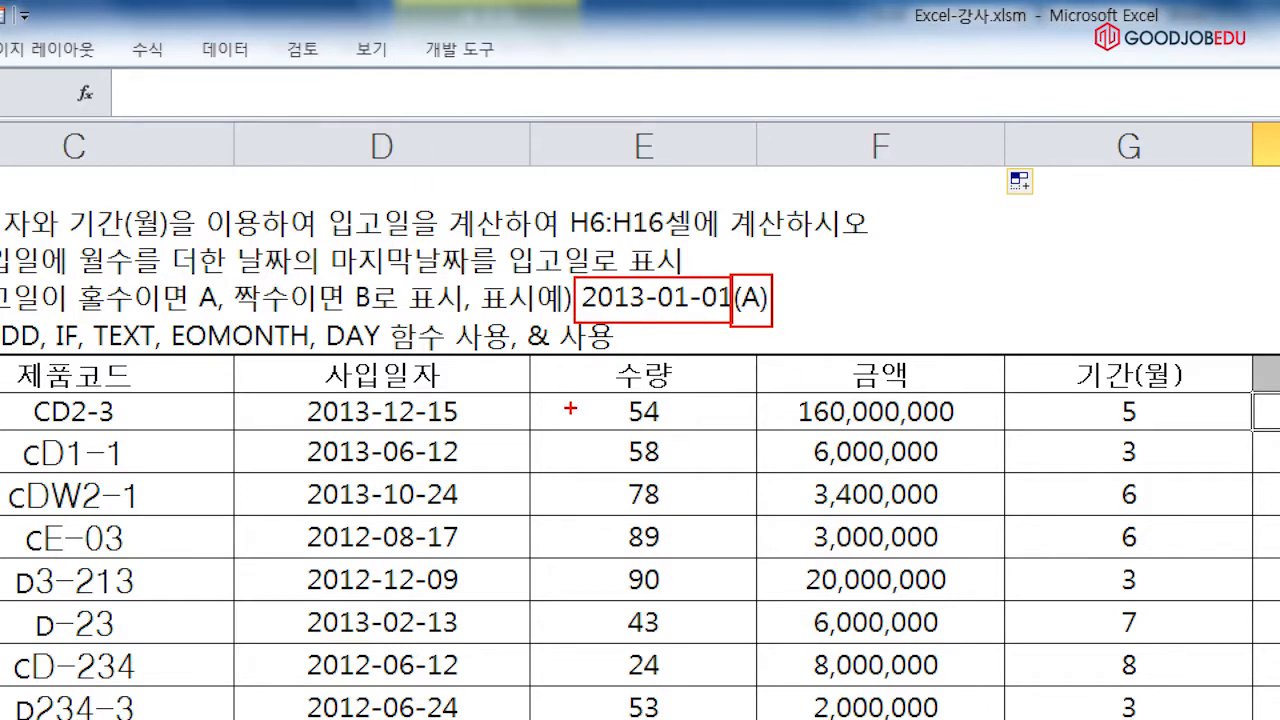
mouse_move(612, 232)
left_mouse_down()
mouse_move(650, 268)
mouse_move(705, 238)
left_mouse_up()
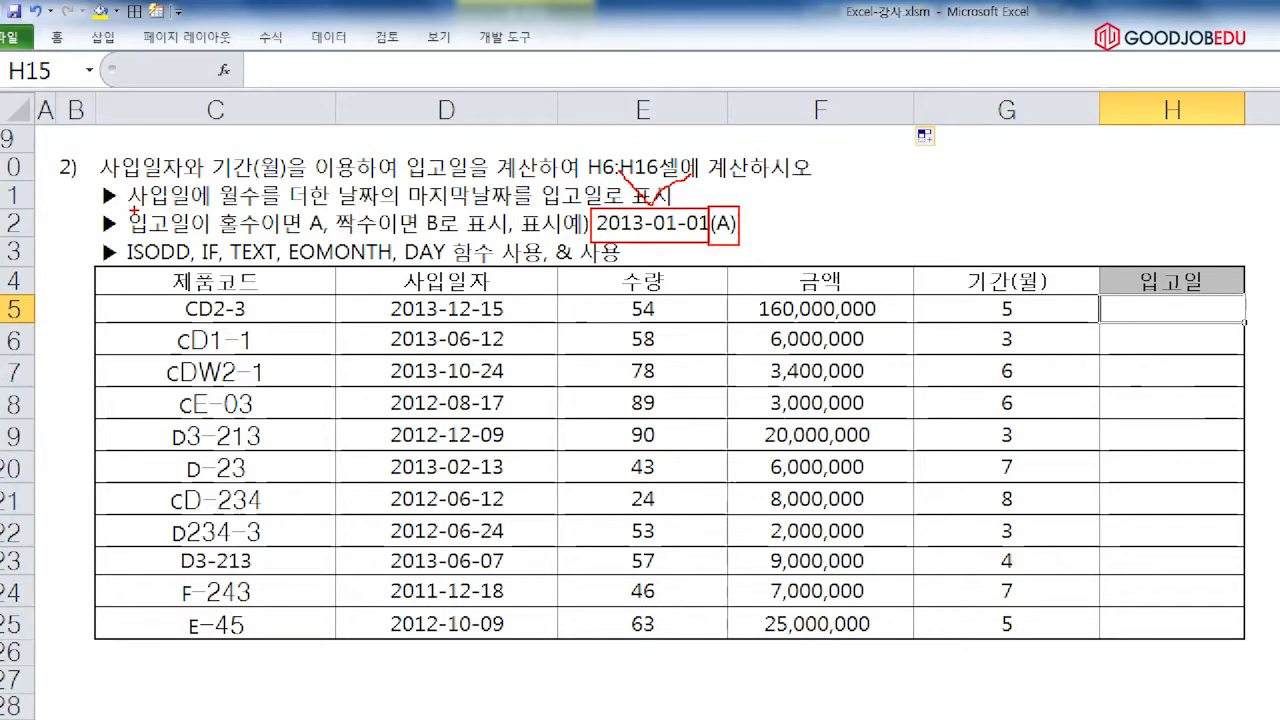
left_click_drag(118, 206, 208, 205)
left_click_drag(222, 209, 524, 207)
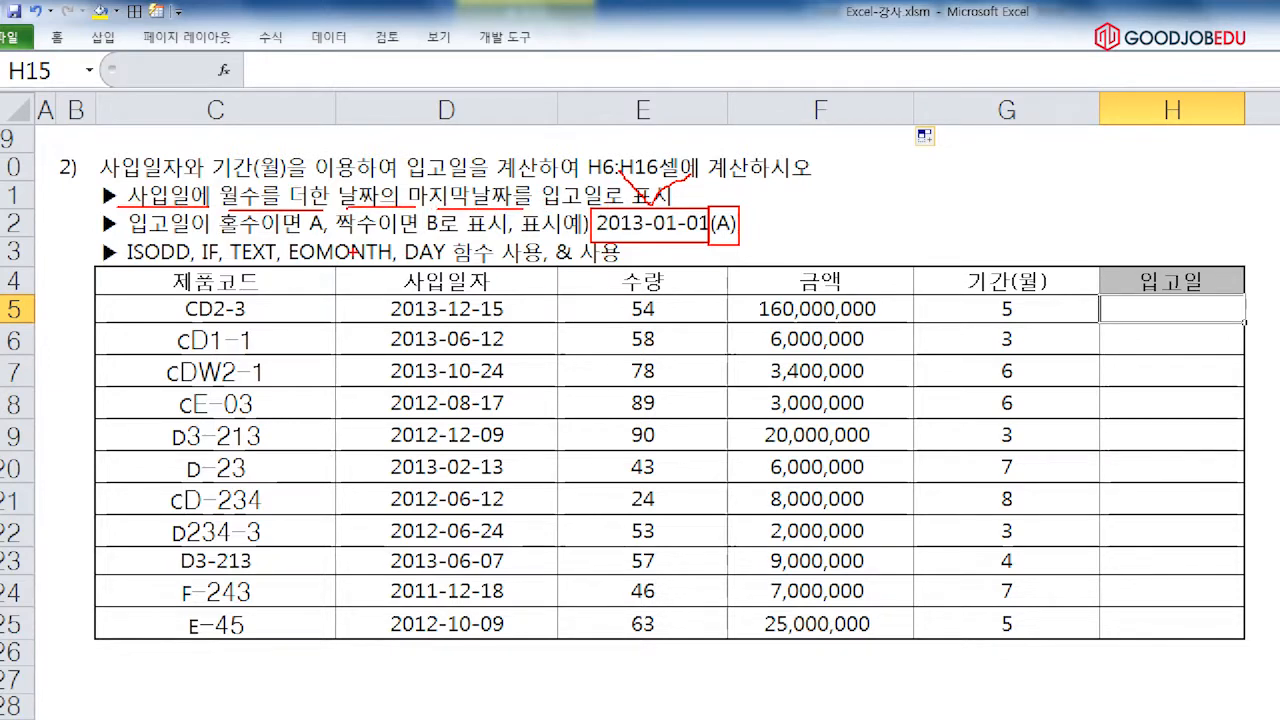
left_click_drag(276, 233, 400, 268)
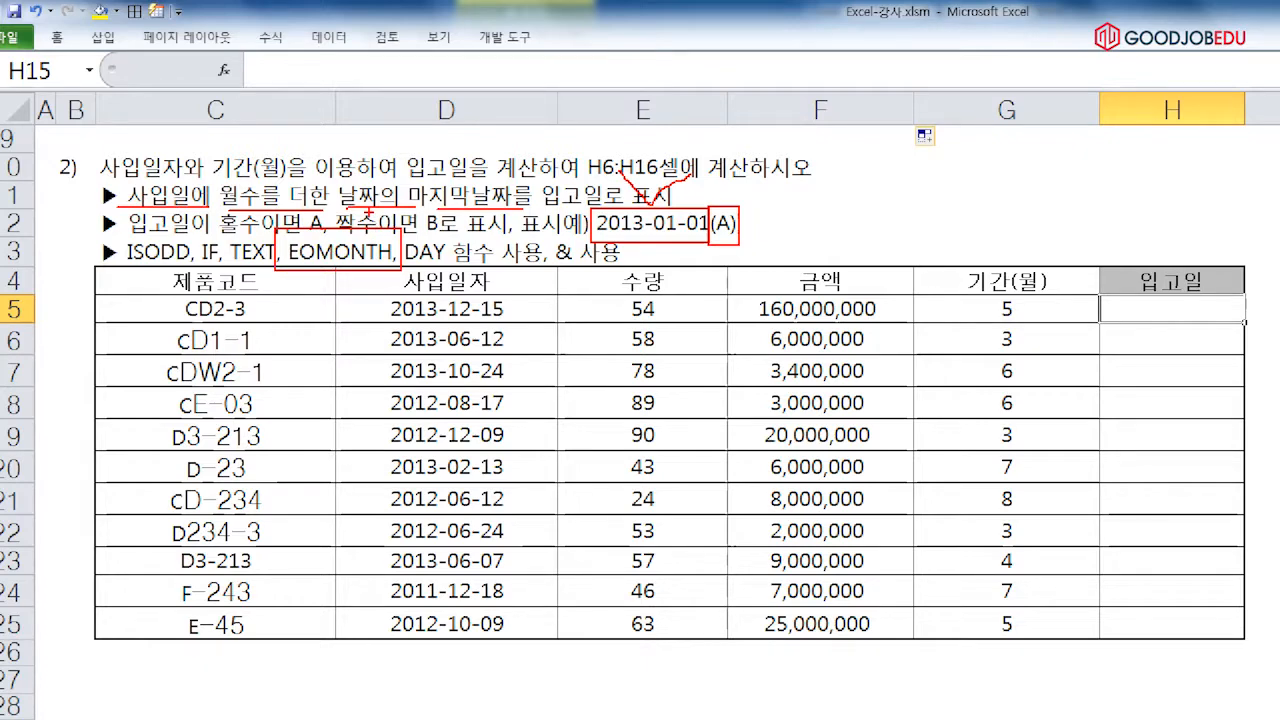
key("Escape")
Enter =EOMONTH(D15,G15) in H15 to calculate the month-end arrival date
left_click(382, 46)
type("=eomonth(")
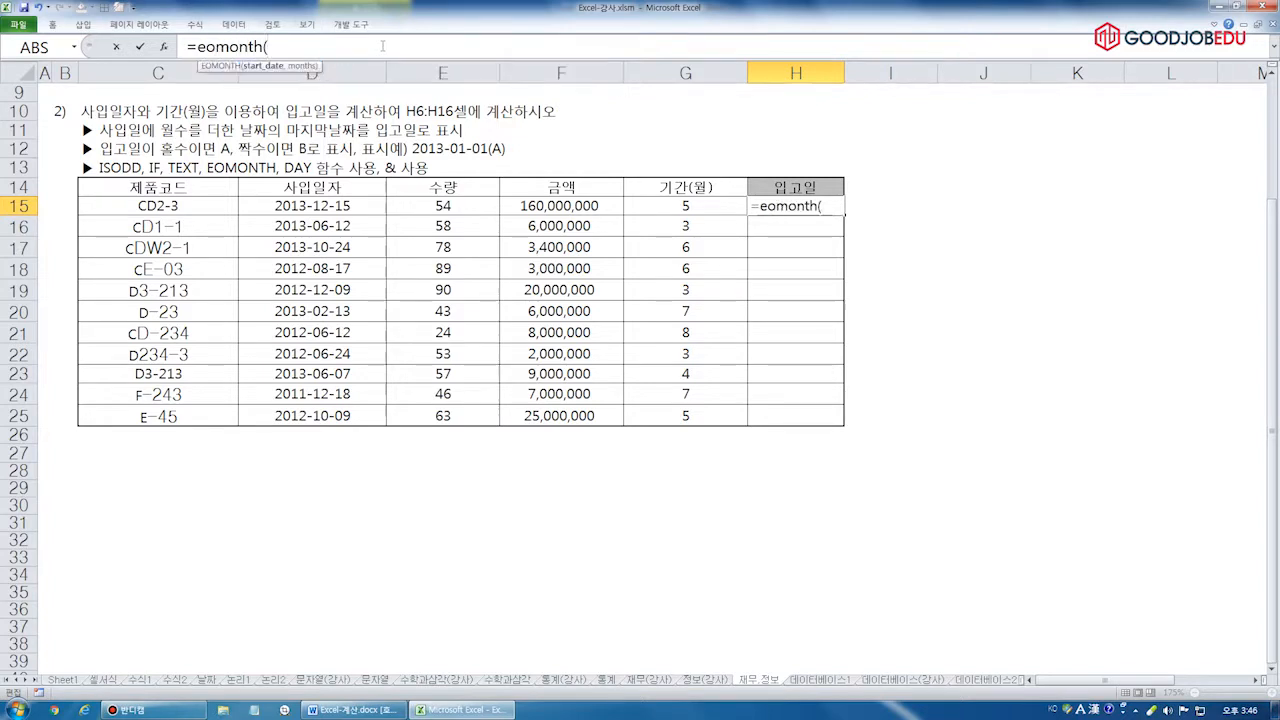
left_click(321, 207)
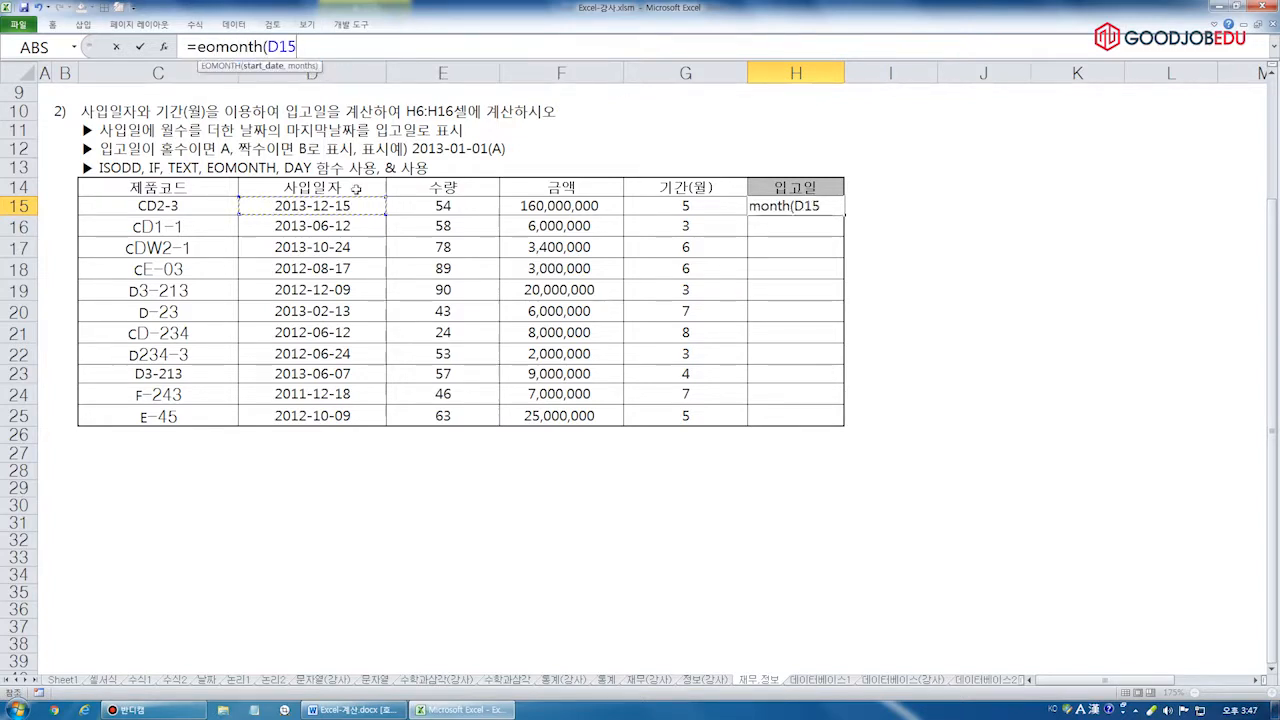
type(",")
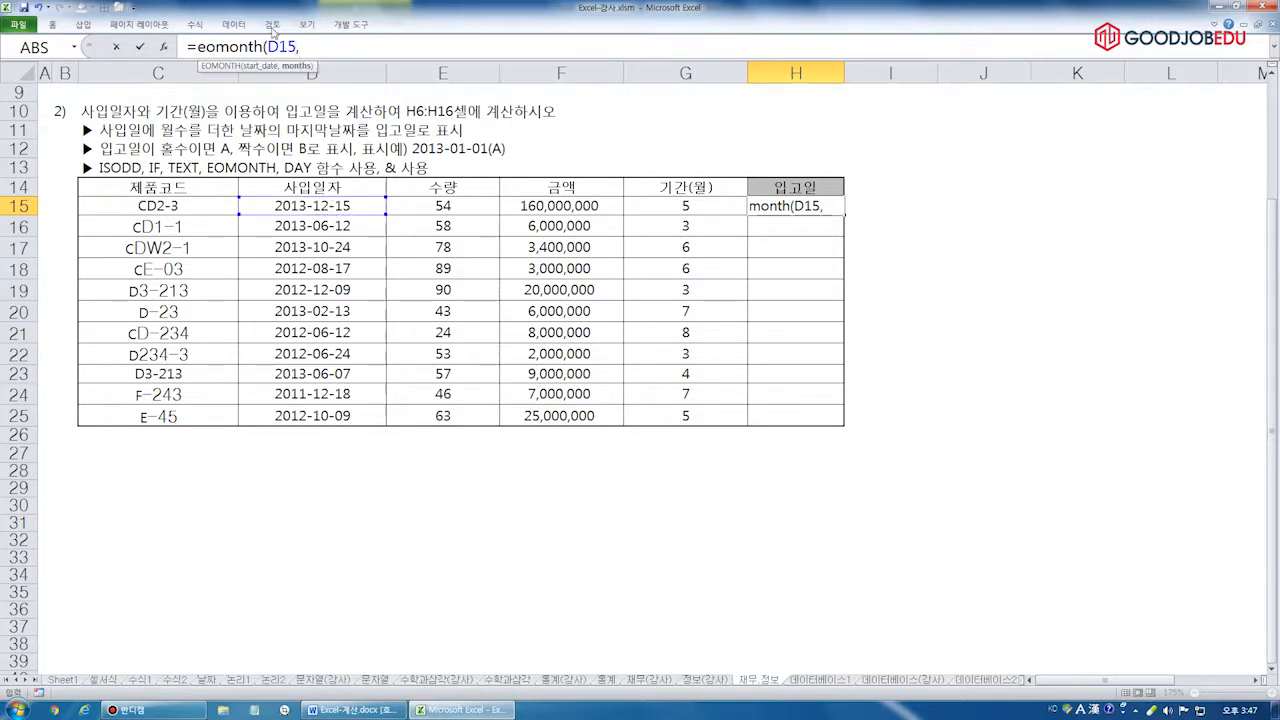
left_click(698, 210)
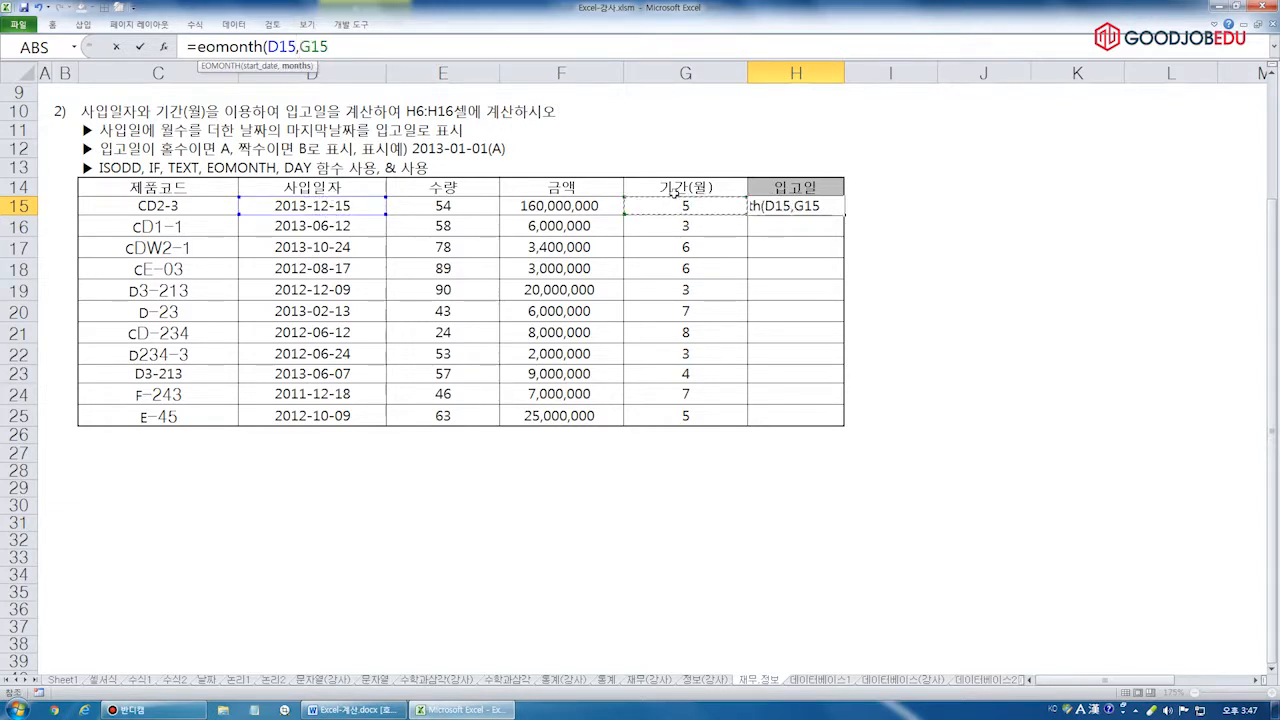
type(")")
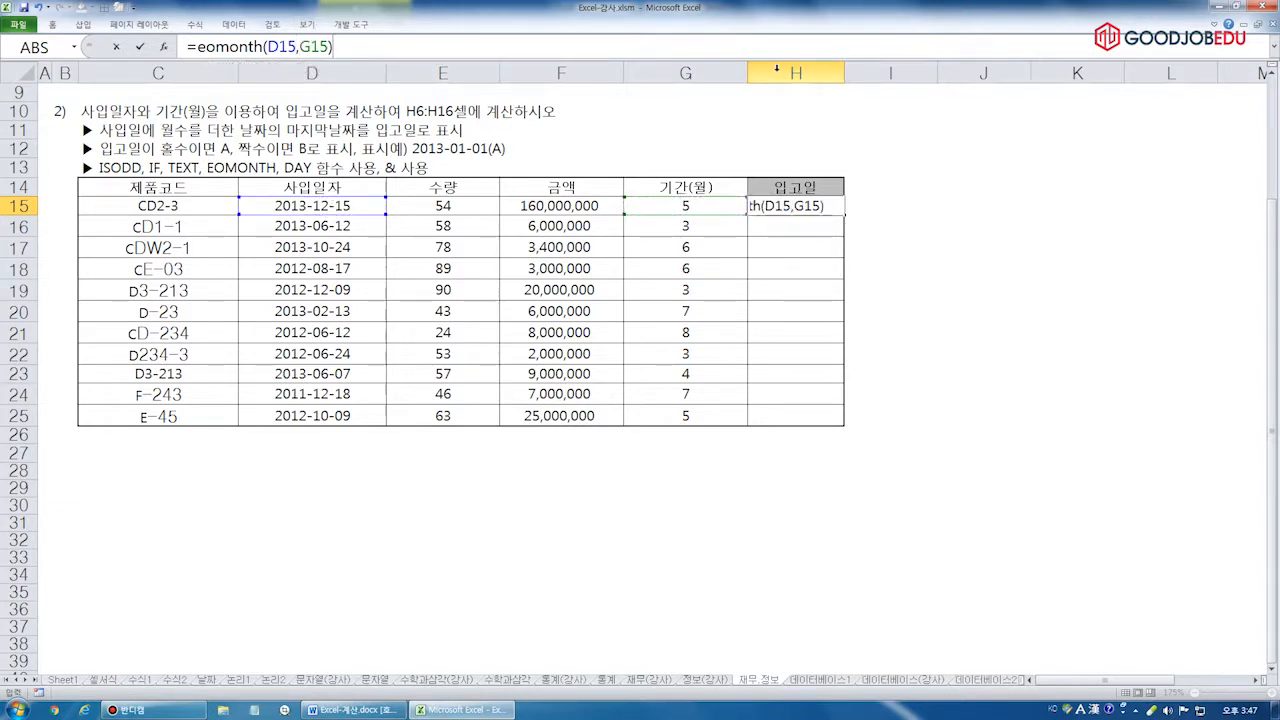
key("Return")
key("Up")
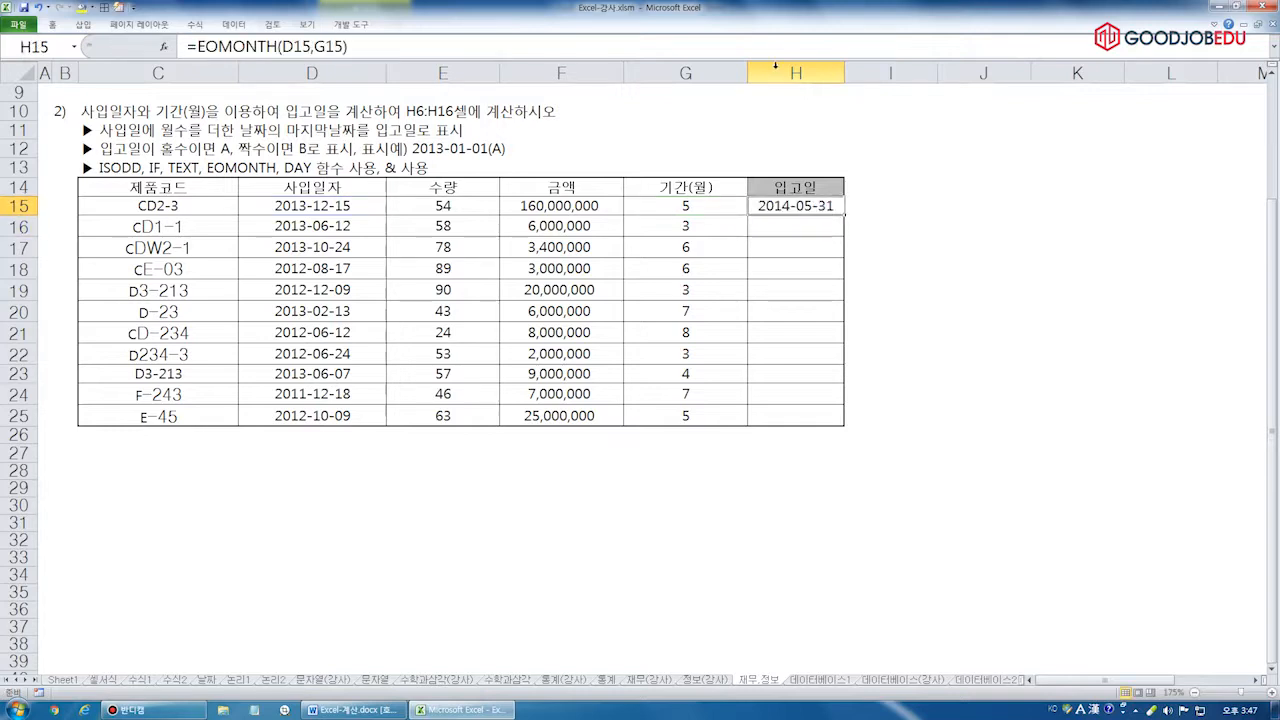
Change the number format of H15 to General (일반)
right_click(816, 206)
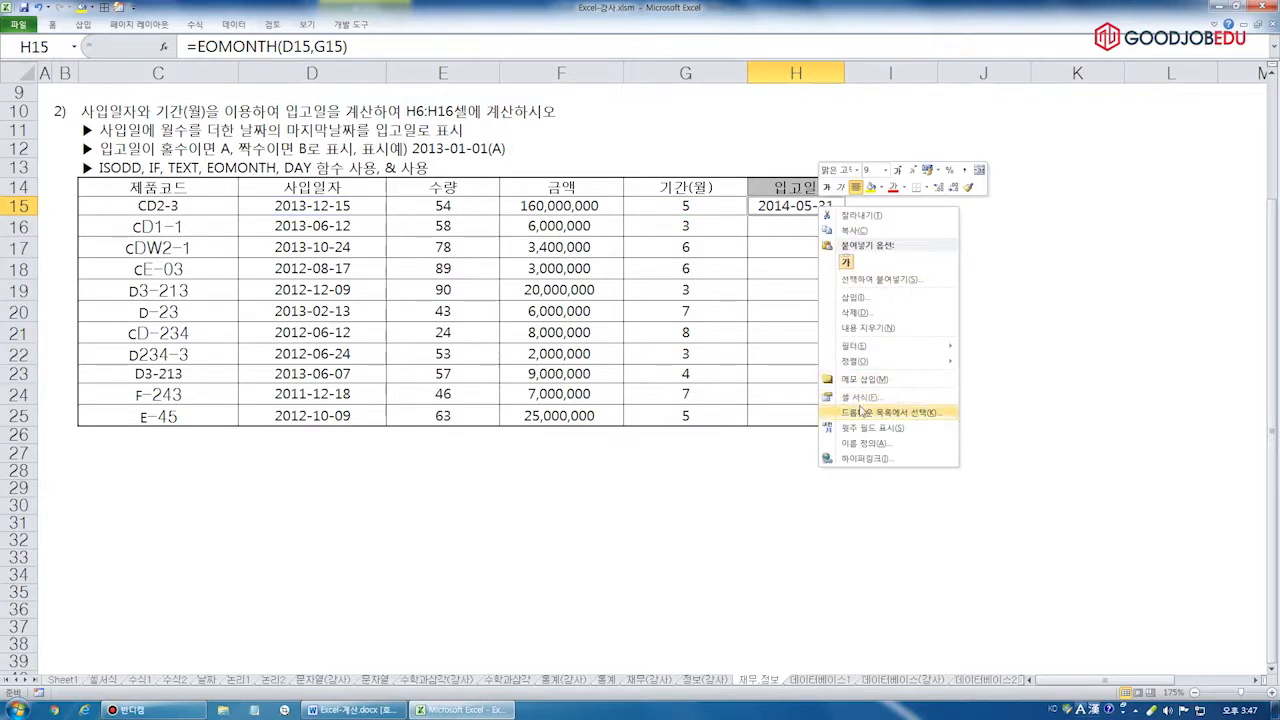
left_click(860, 397)
left_click(715, 310)
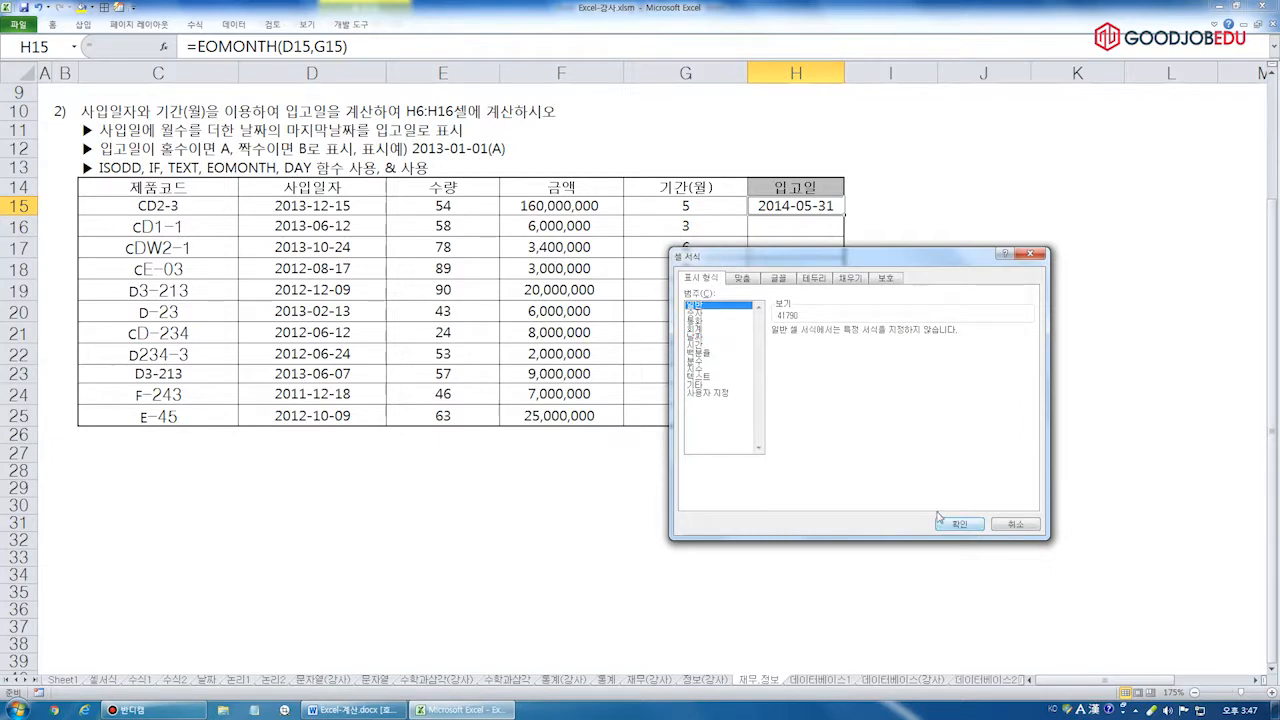
left_click(960, 521)
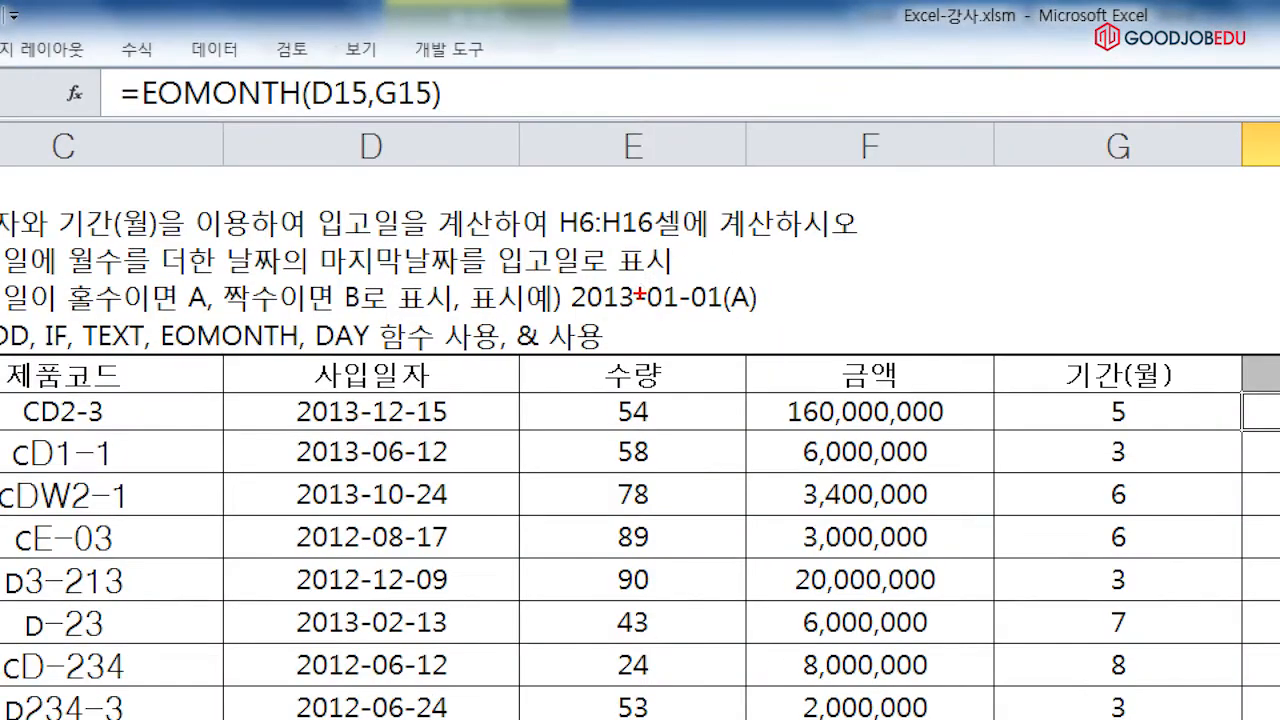
left_click_drag(725, 297, 764, 297)
left_click_drag(551, 266, 725, 320)
key("Escape")
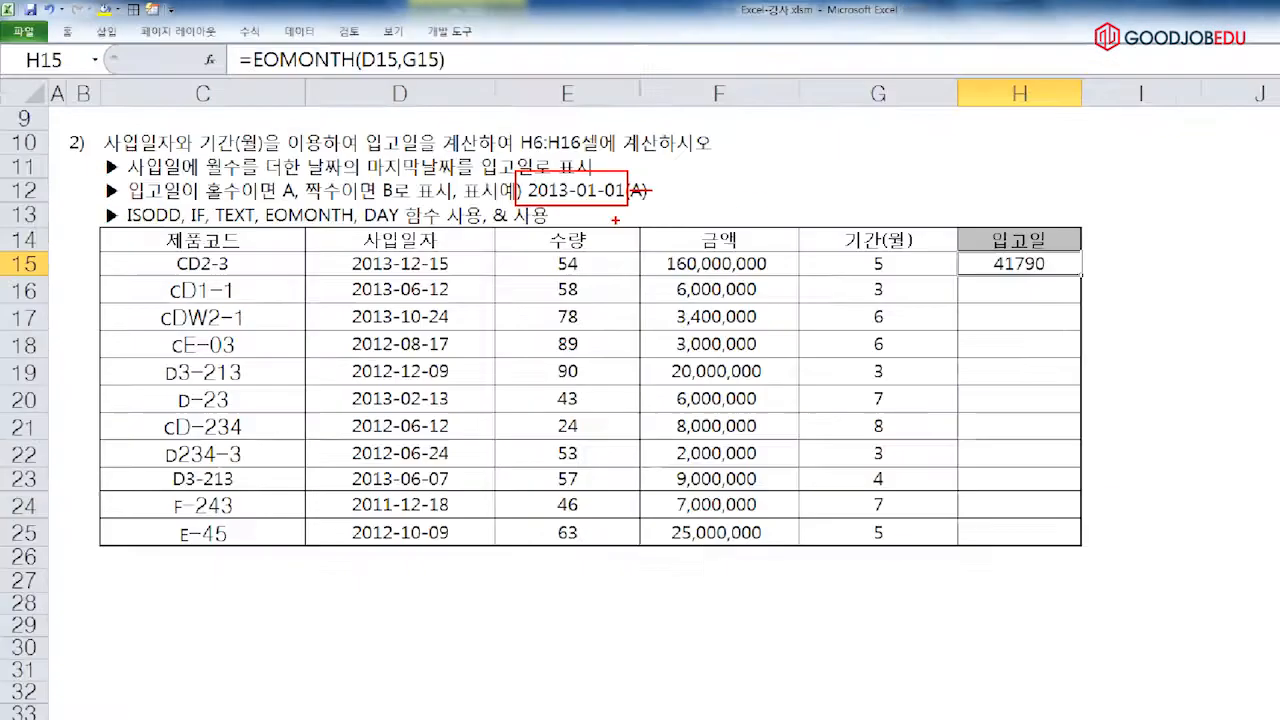
Wrap H15's EOMONTH formula in TEXT with the format "yyyy-mm-dd"
left_click(187, 47)
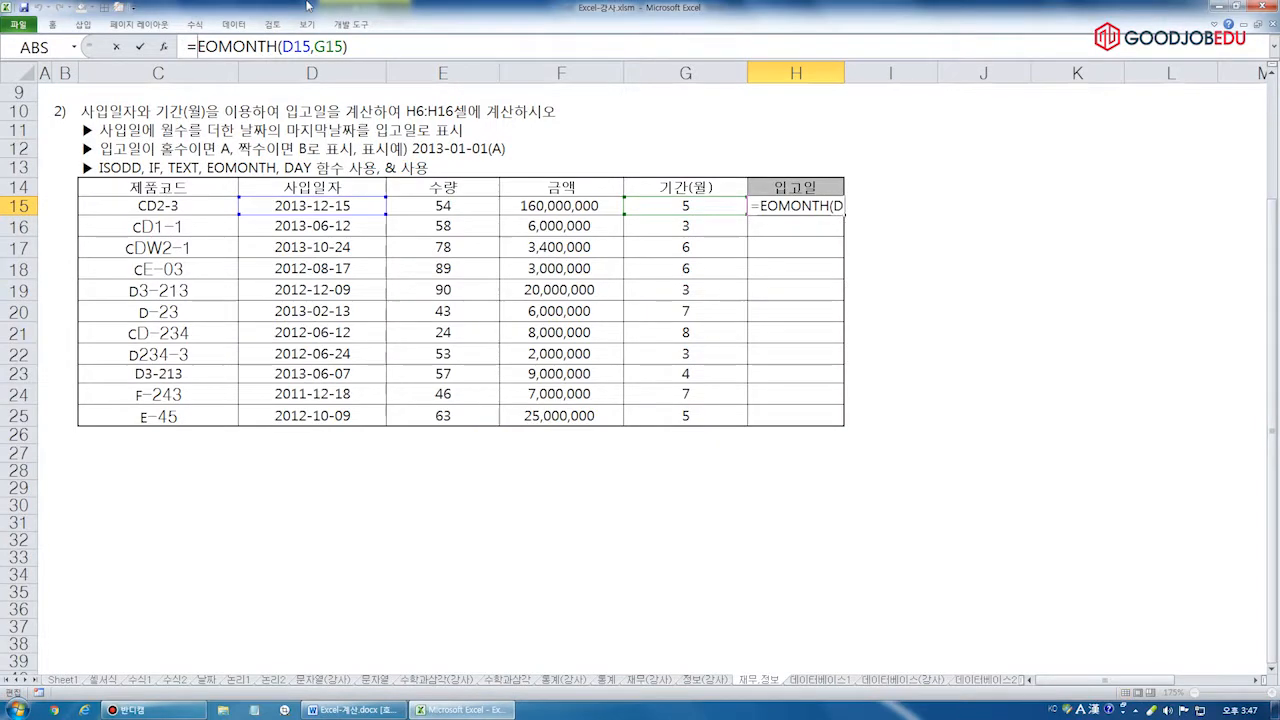
type("text(")
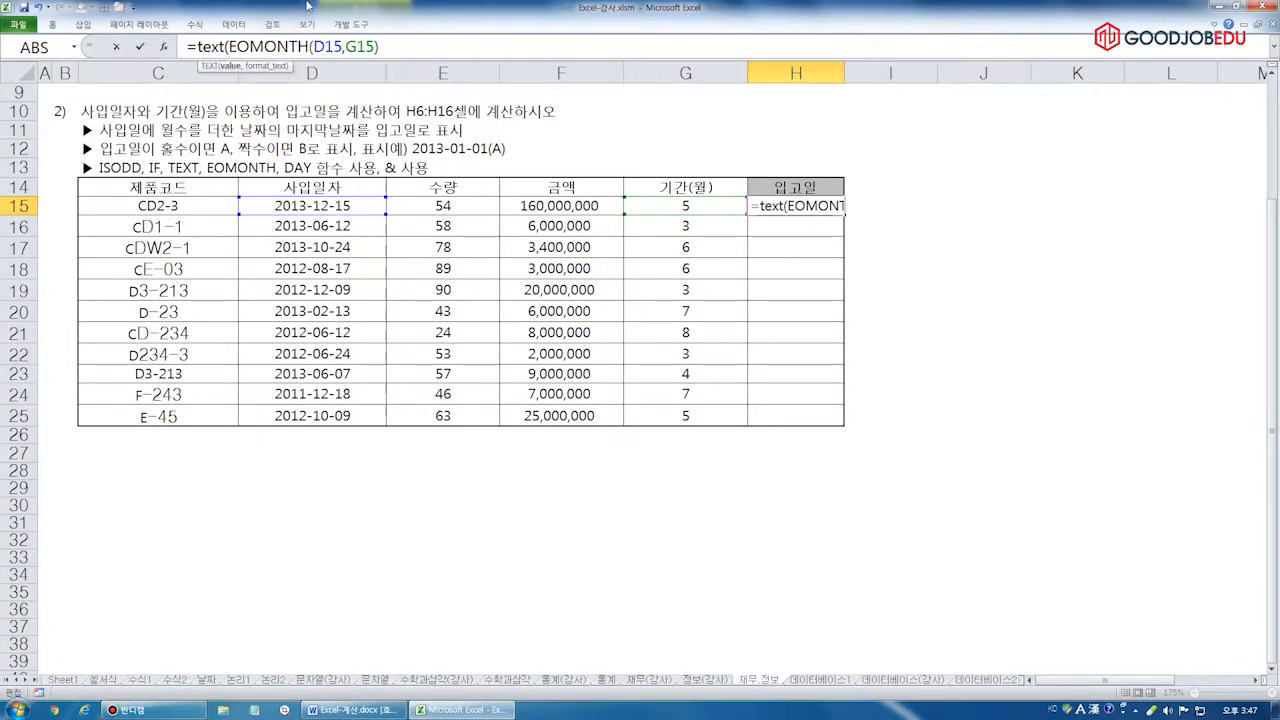
type(",")
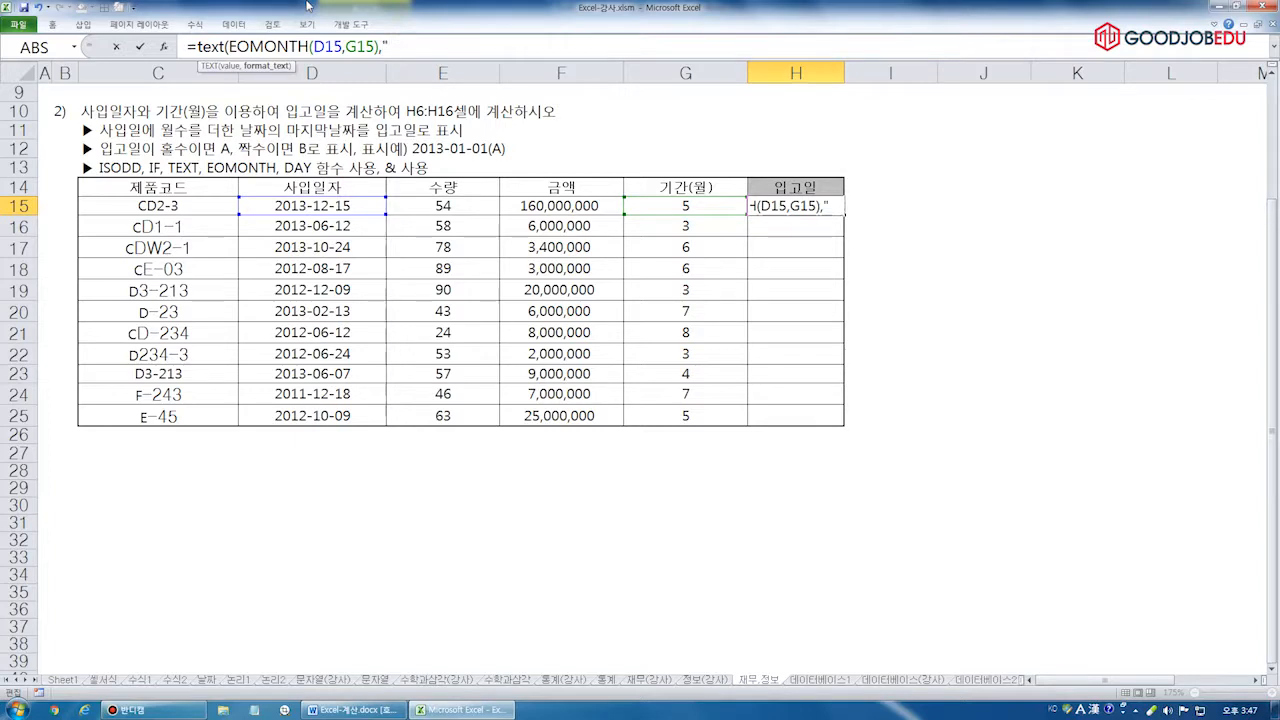
type("yyyy-mm-dd\"")
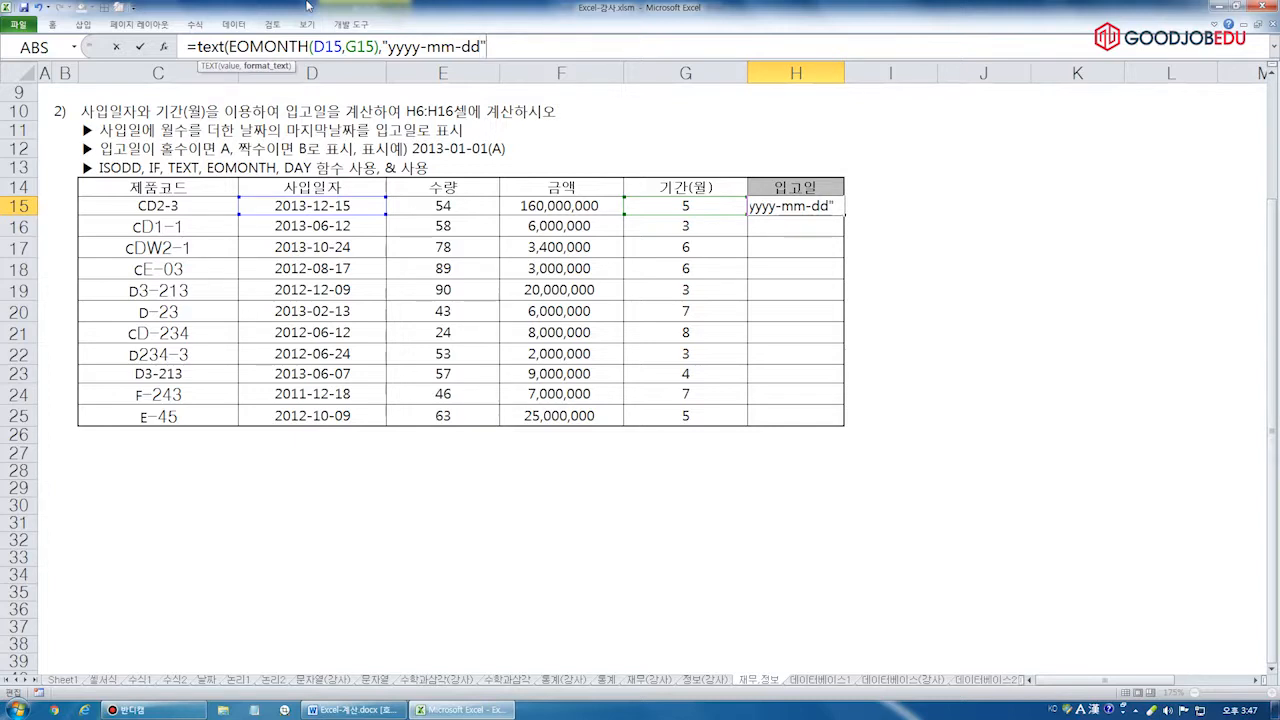
type(")")
key("Return")
key("Up")
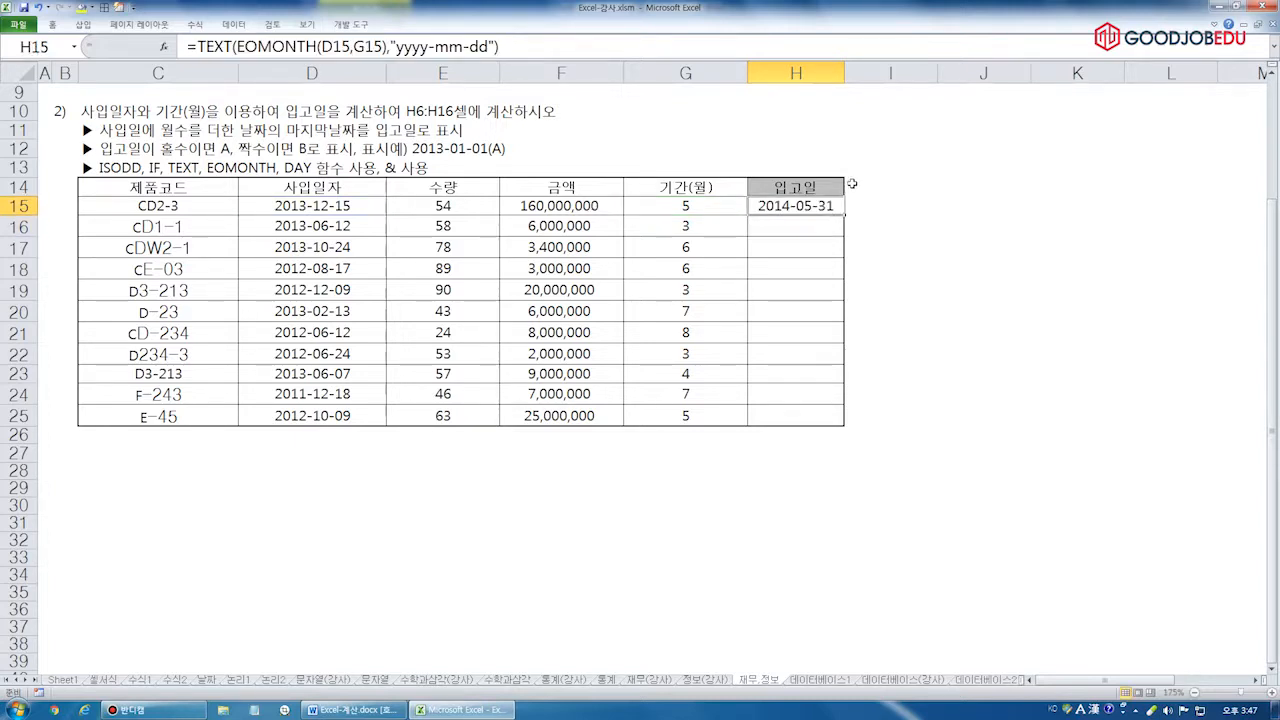
left_click_drag(483, 136, 523, 166)
key("Escape")
key("ctrl+1")
left_click(161, 153)
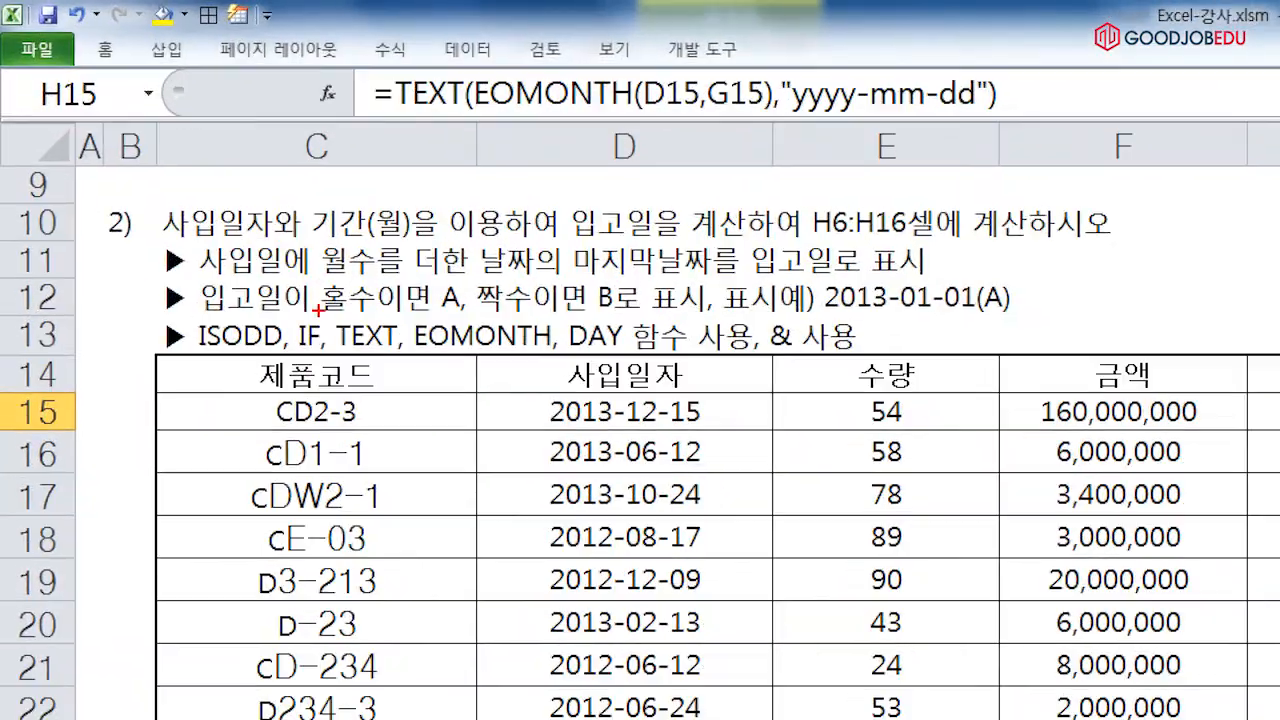
left_click_drag(181, 317, 652, 319)
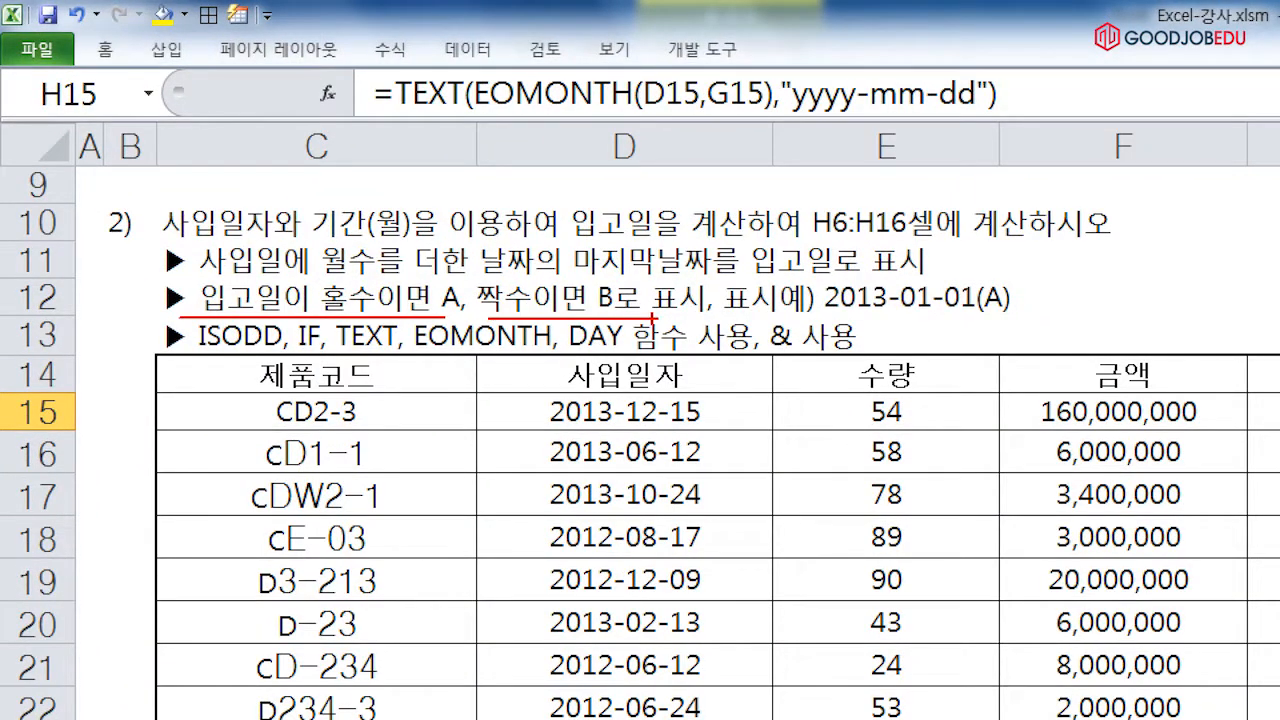
key("Escape")
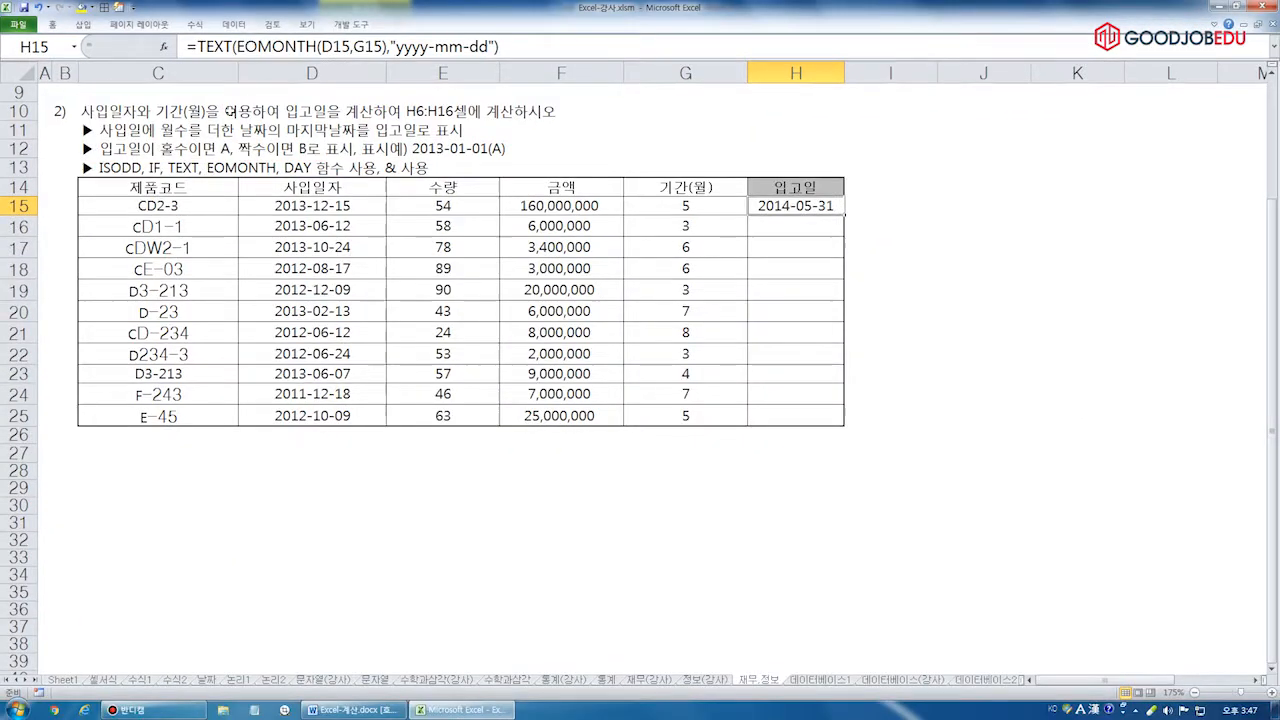
key("ctrl+2")
left_click_drag(750, 189, 837, 216)
key("Escape")
Copy the EOMONTH(D15,G15) part of H15's formula and start a formula with it in I15
left_click_drag(236, 47, 388, 47)
key("ctrl+c")
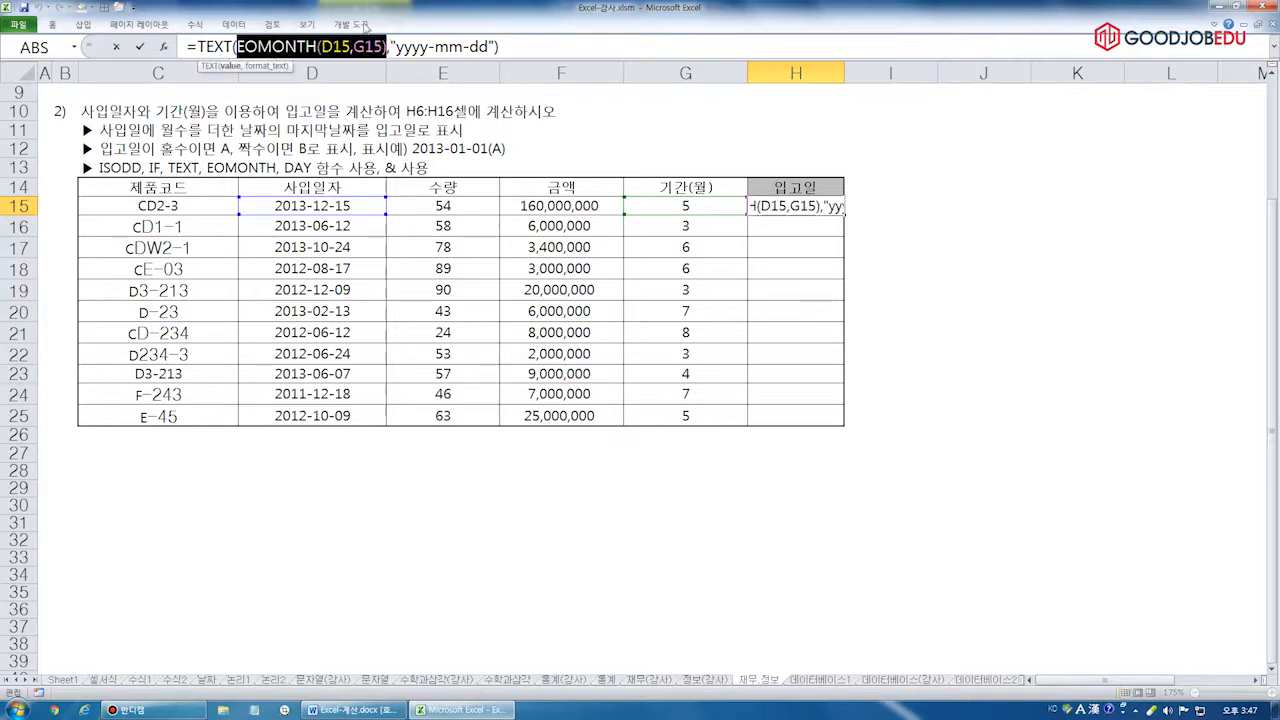
key("ctrl+Return")
left_click(913, 206)
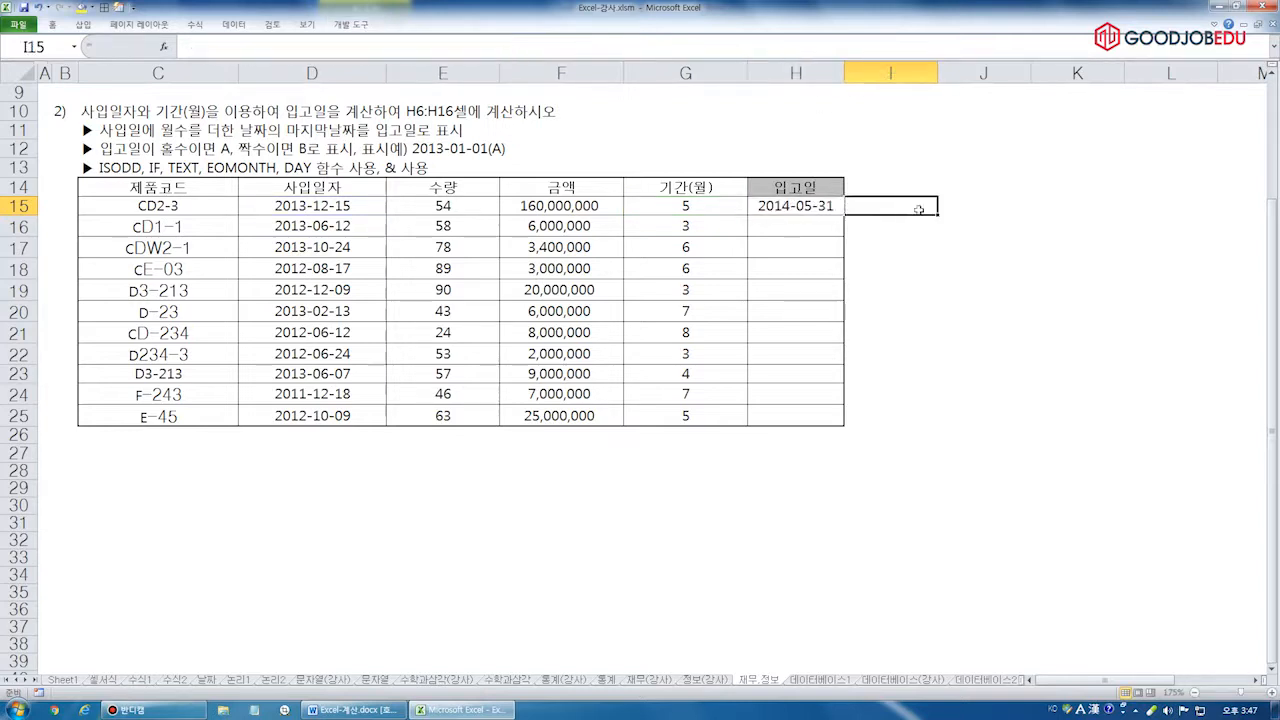
type("=")
key("ctrl+v")
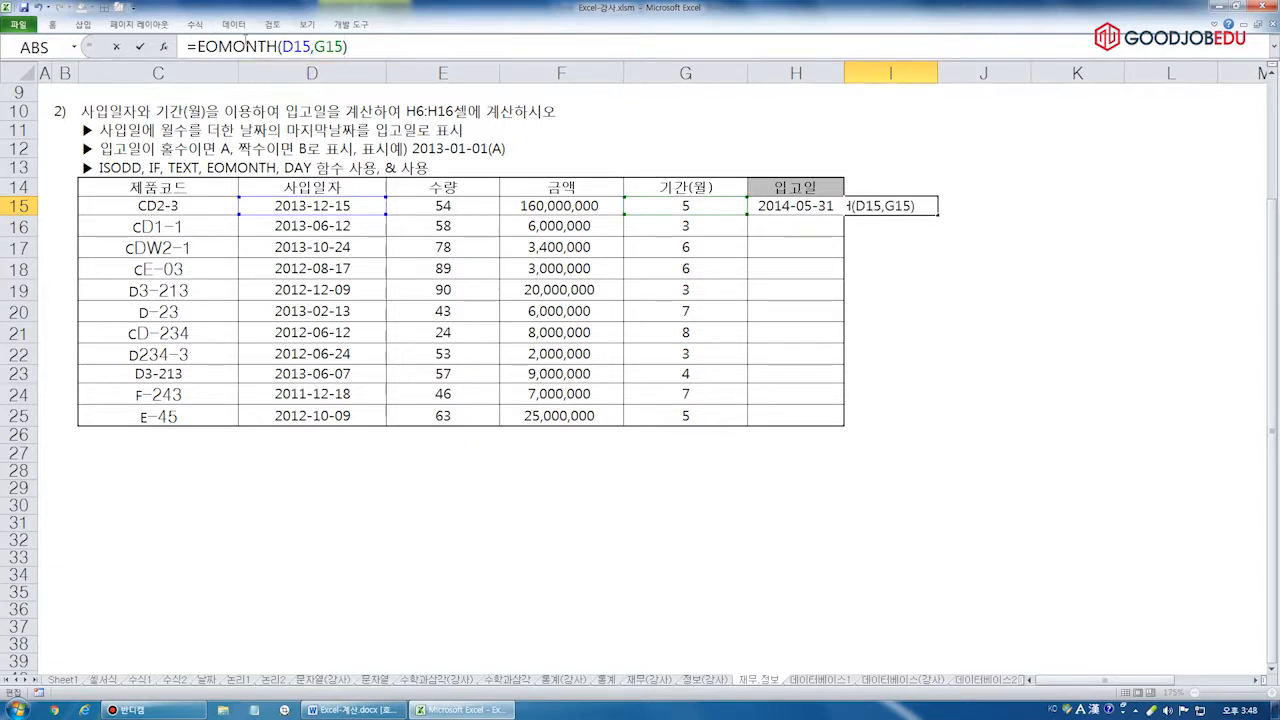
key("ctrl+2")
mouse_move(250, 38)
left_mouse_down()
mouse_move(174, 26)
mouse_move(196, 18)
left_mouse_up()
left_click_drag(286, 177, 337, 177)
key("Escape")
Wrap I15's EOMONTH expression in DAY to extract the day number
left_click(198, 47)
type("day(")
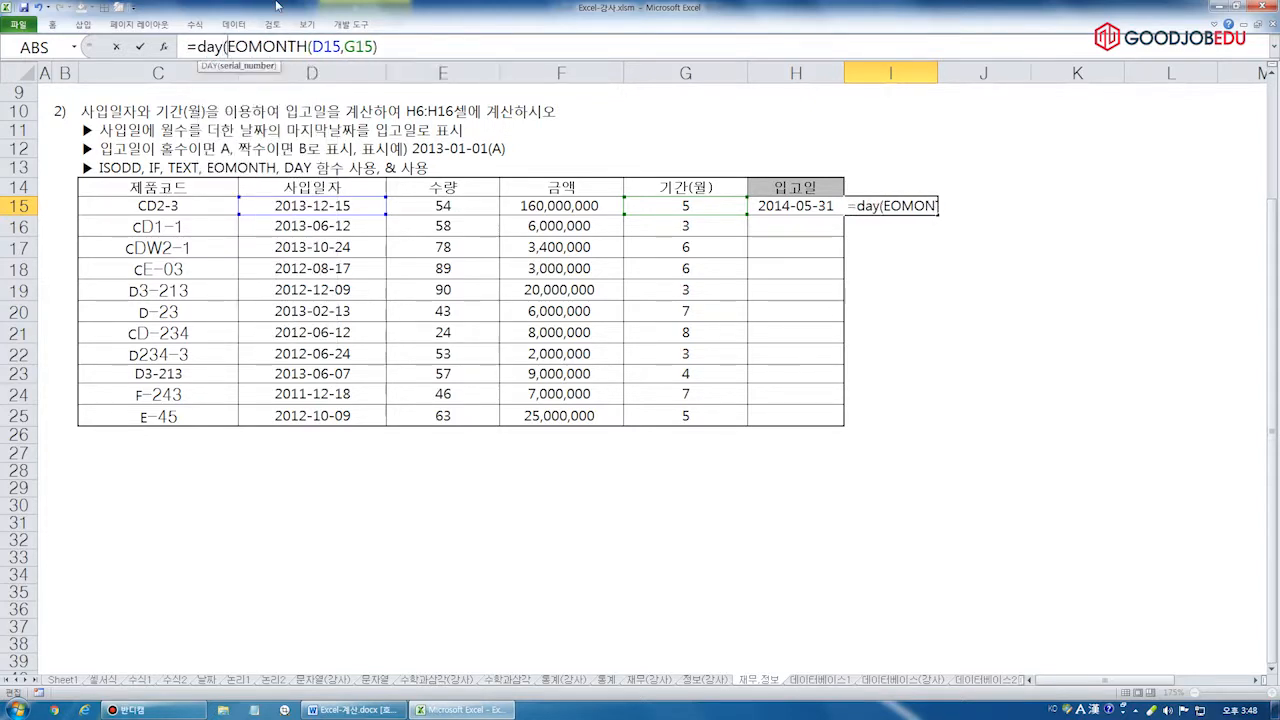
key("Return")
left_click(921, 205)
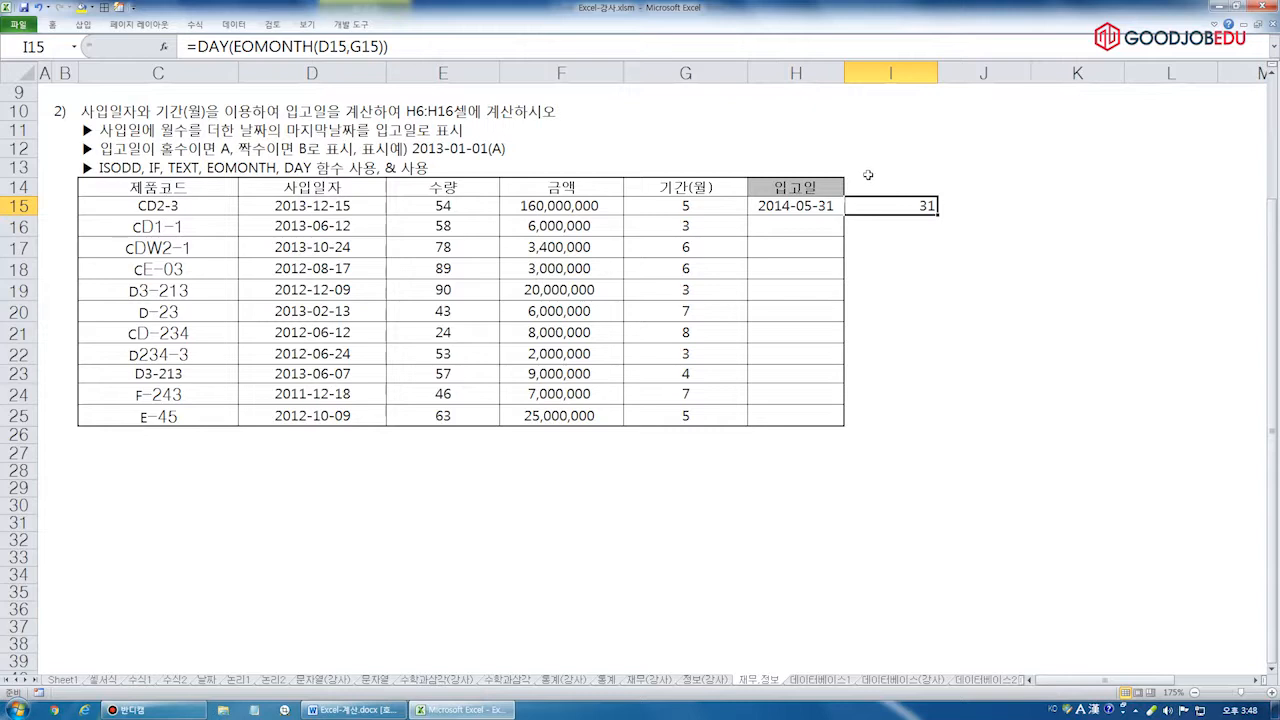
Wrap I15's DAY formula in ISODD to test whether the day is odd
left_click(197, 46)
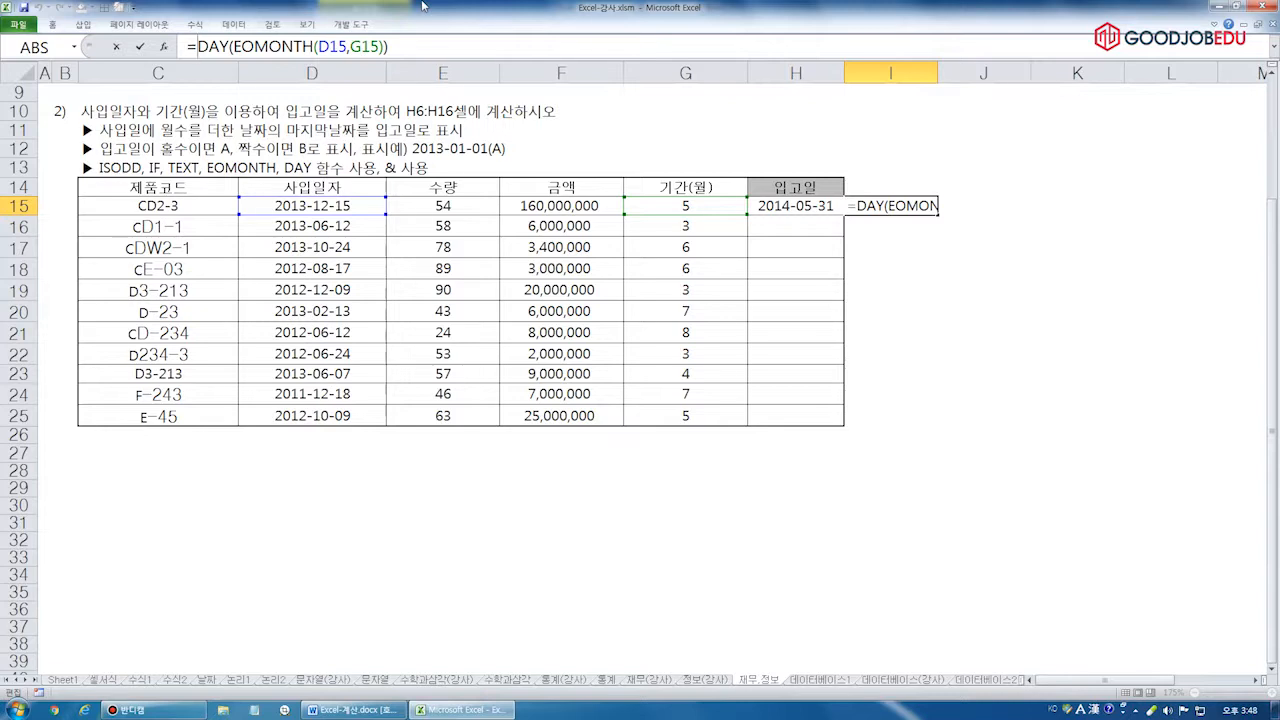
type("isodd(")
key("End")
type(")")
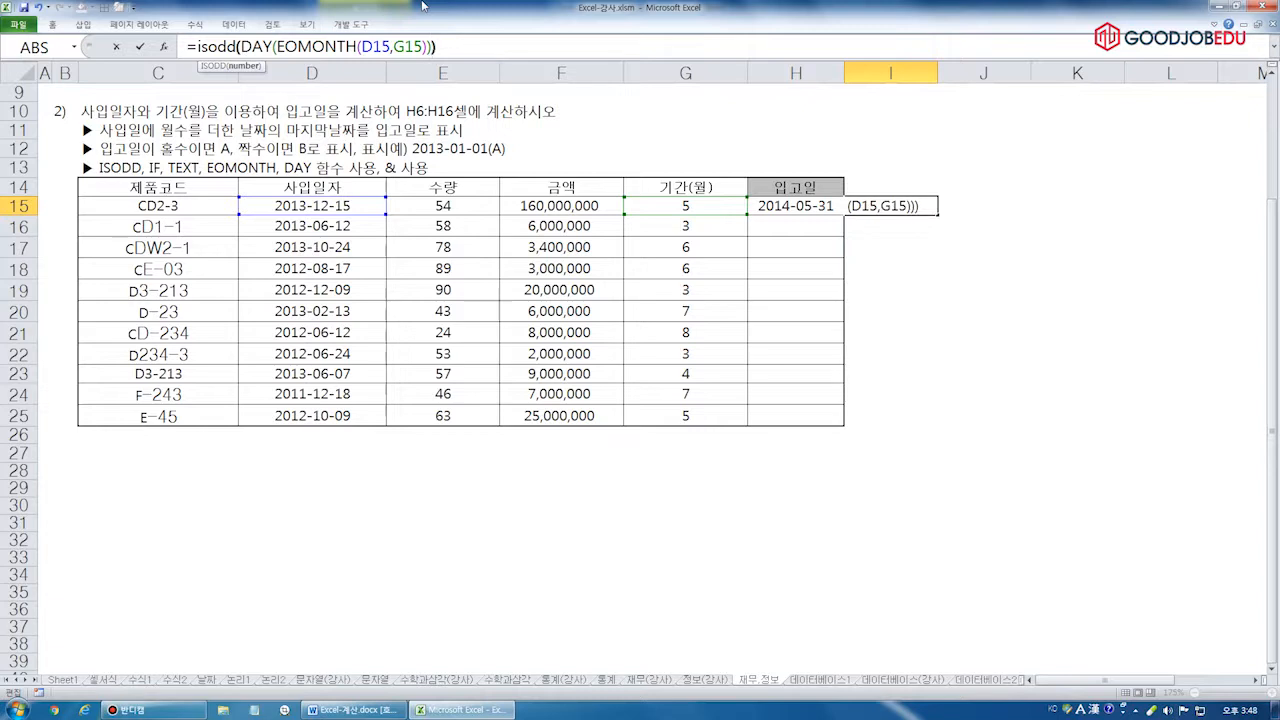
key("ctrl+Return")
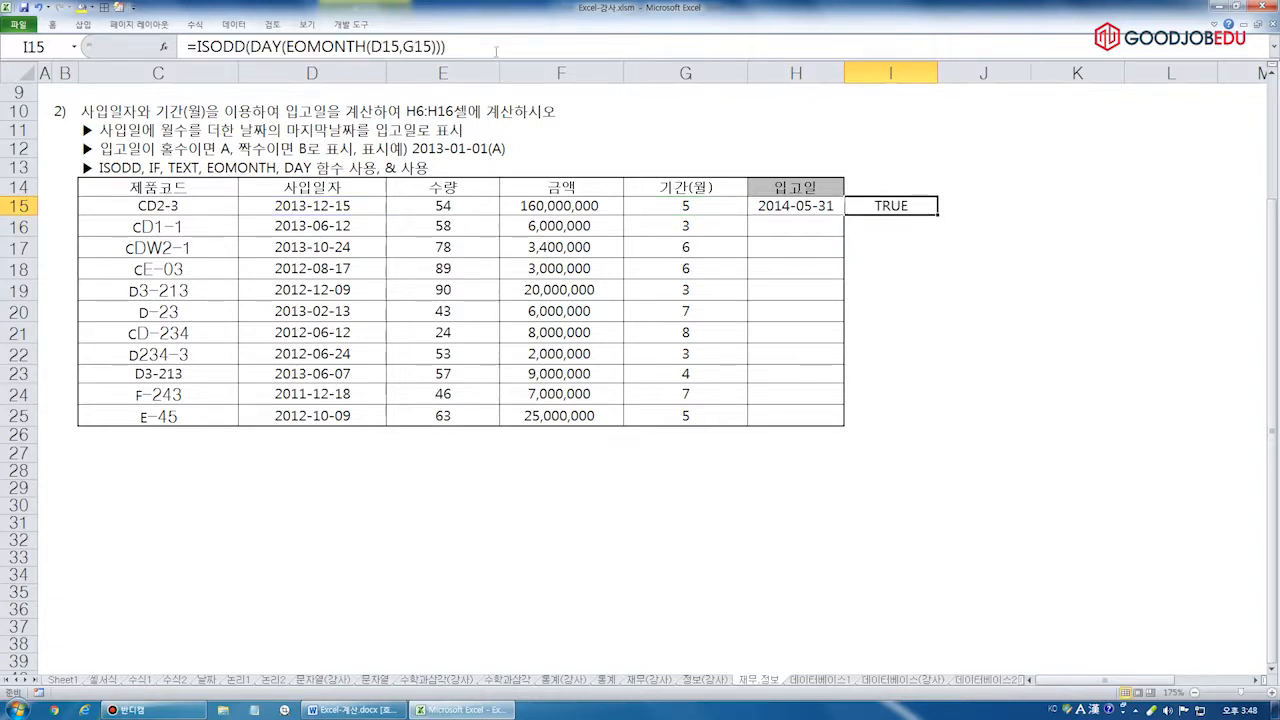
left_click_drag(260, 67, 408, 61)
mouse_move(363, 61)
left_mouse_down()
mouse_move(330, 28)
mouse_move(168, 20)
mouse_move(304, 60)
left_mouse_up()
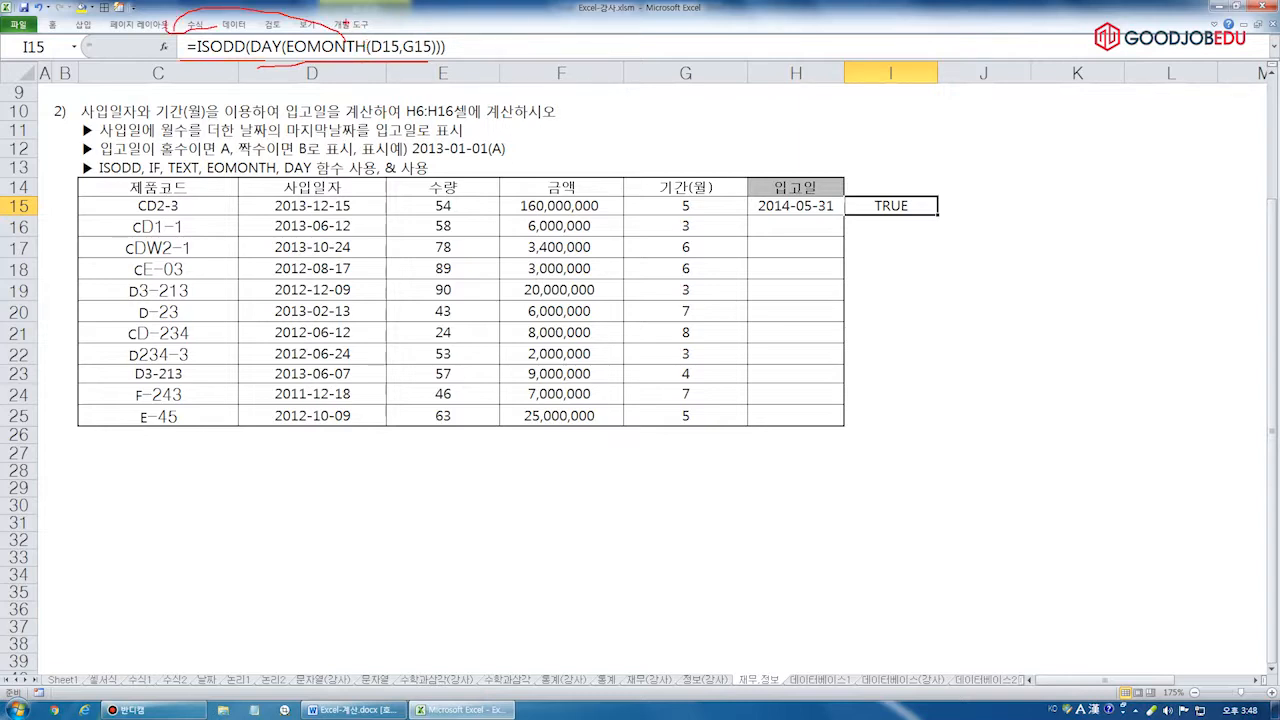
key("Escape")
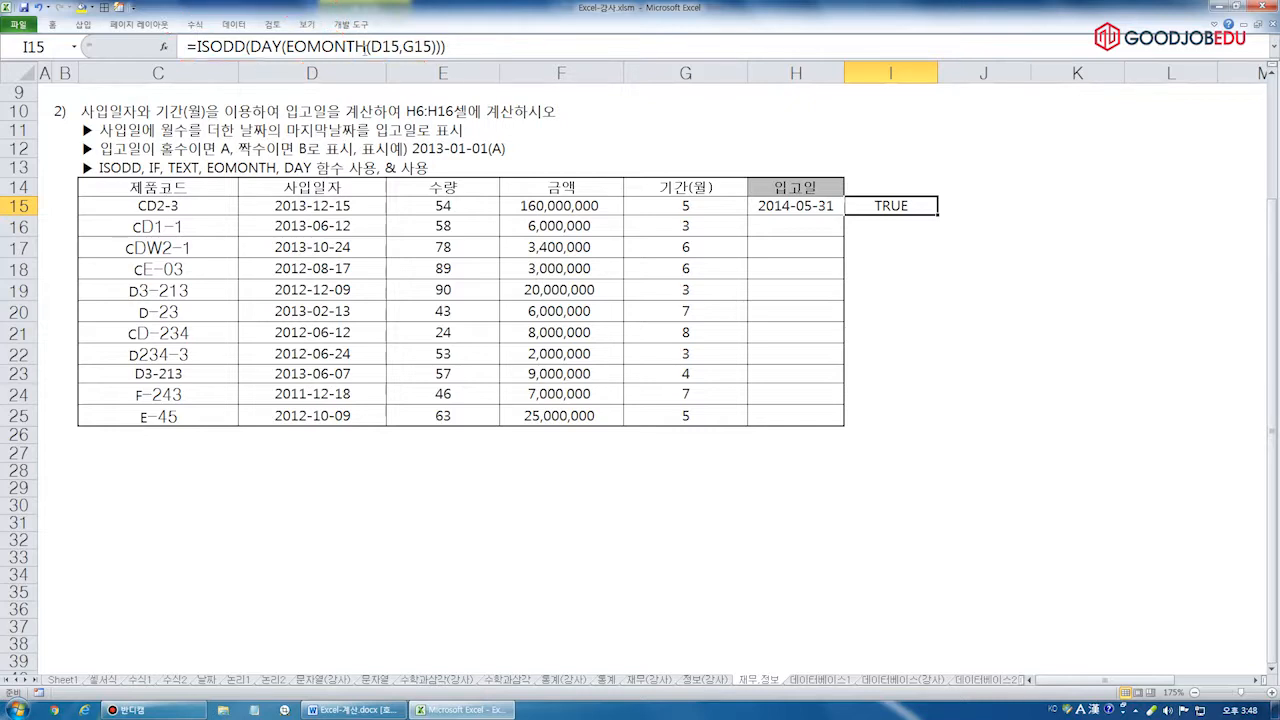
Wrap I15's ISODD formula in IF, testing for TRUE and returning "(A)" if true, otherwise "(B)"
left_click(198, 48)
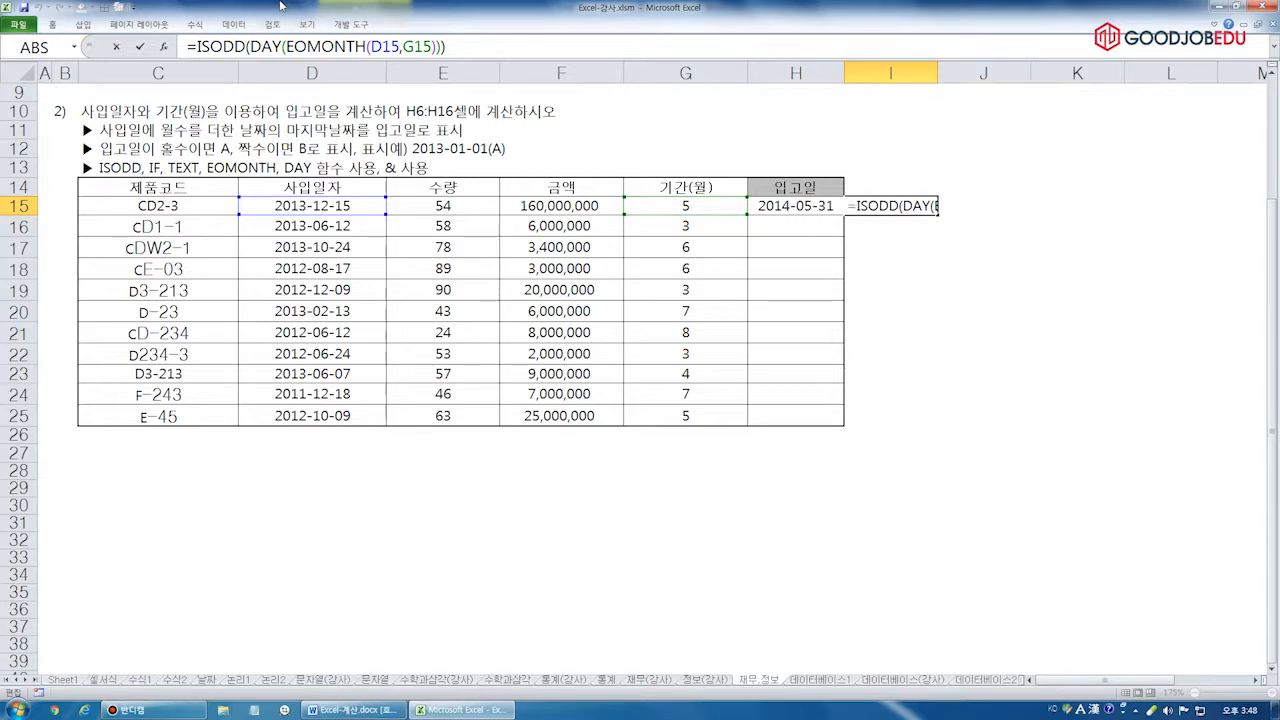
type("if(")
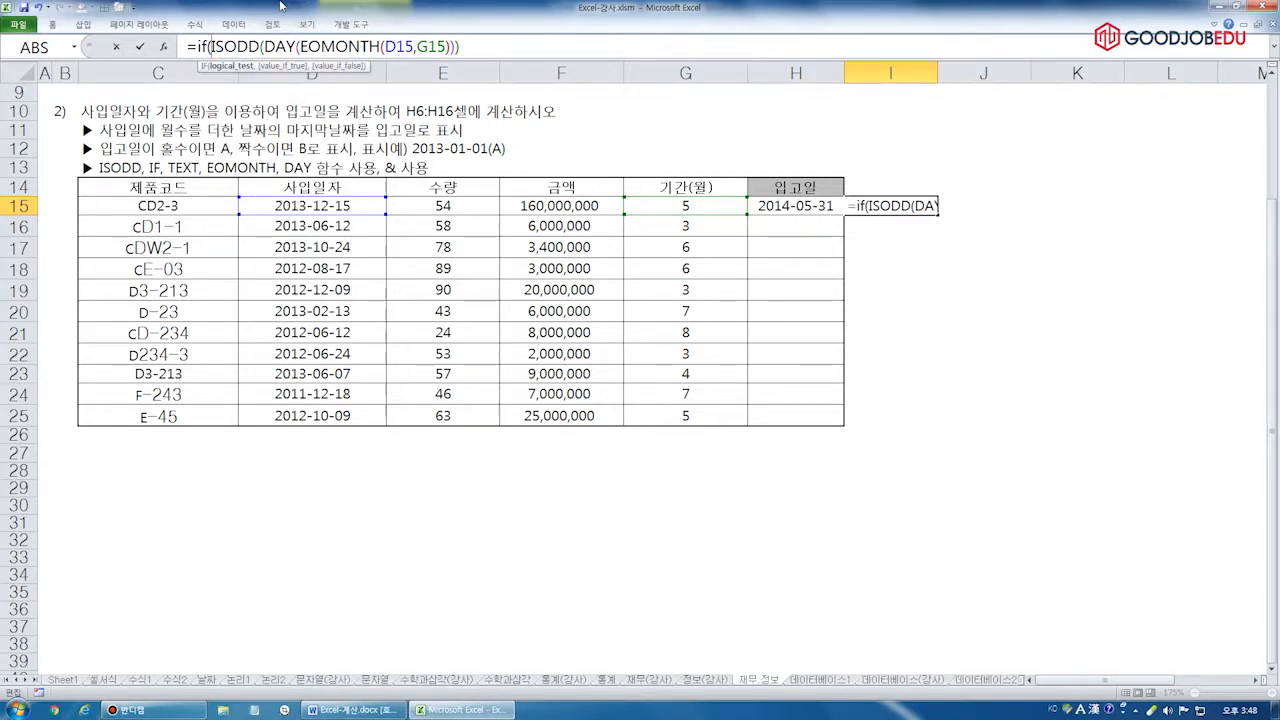
key("End")
type("=")
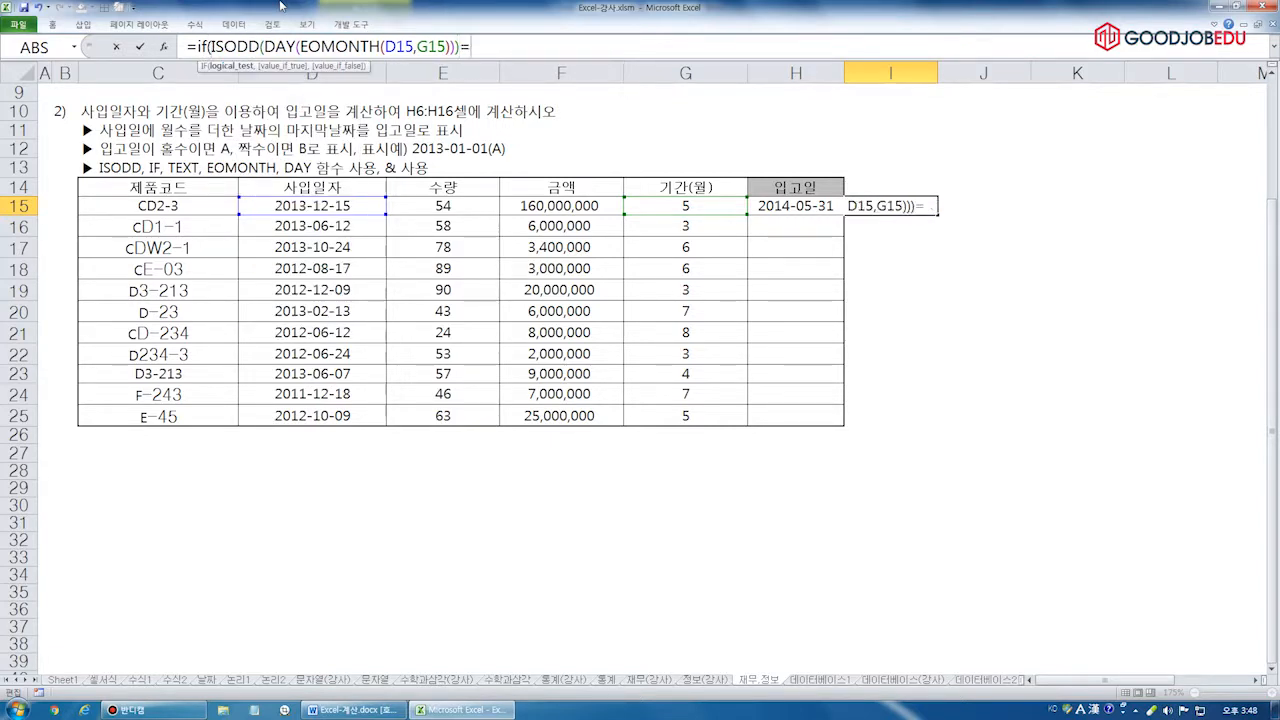
type("true")
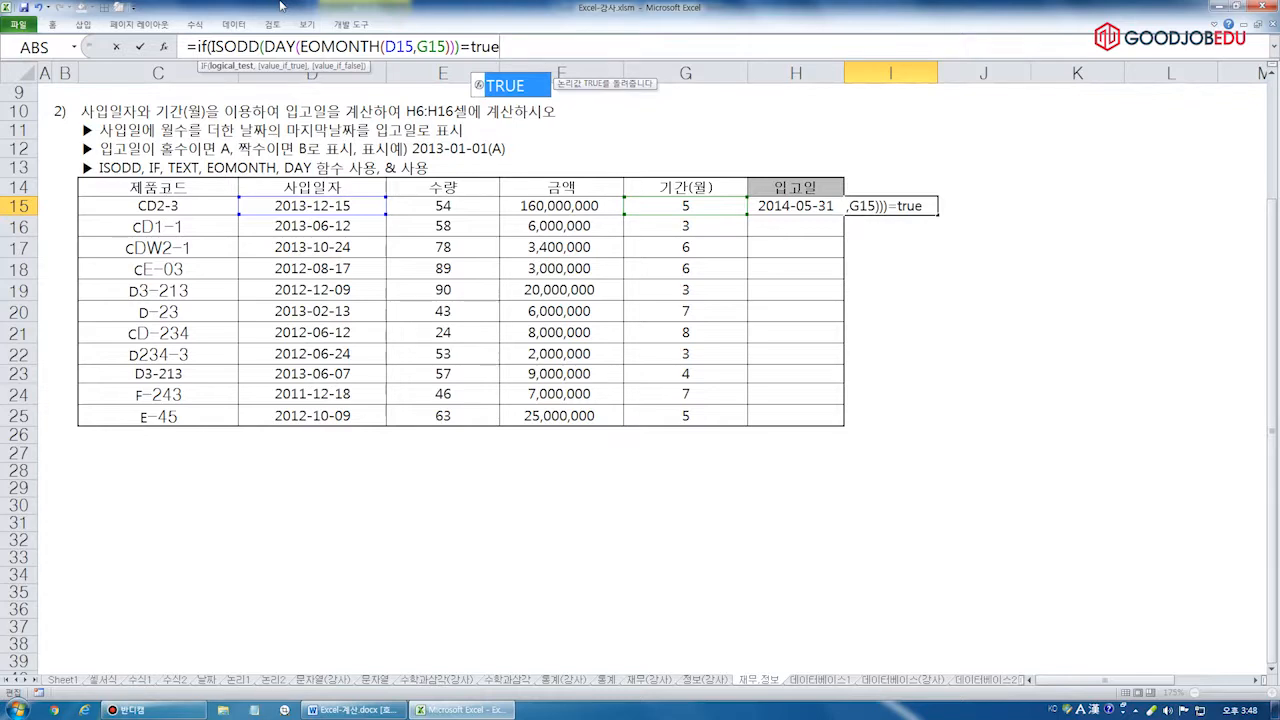
type(",\"")
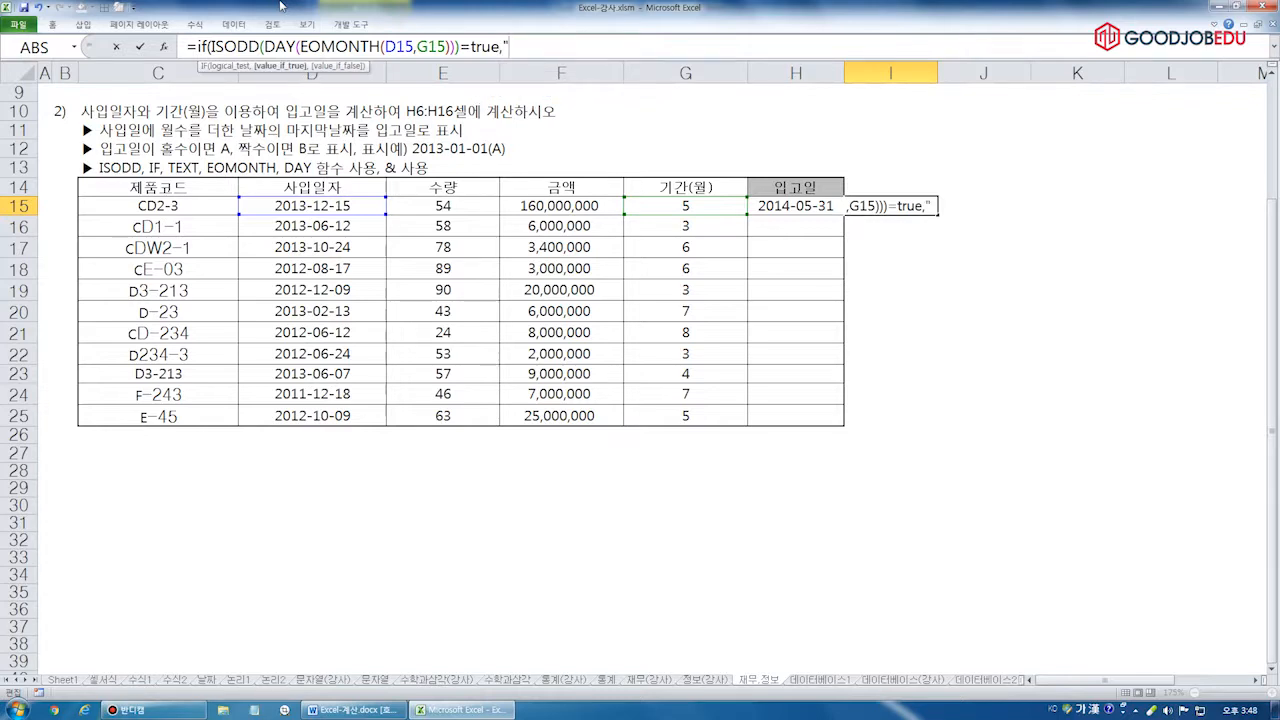
type("(ㅁ")
key("BackSpace")
key("Hangul")
type("A)\"")
type(",\"(")
type("B")
key("BackSpace")
type("(B)\")")
key("ctrl+Return")
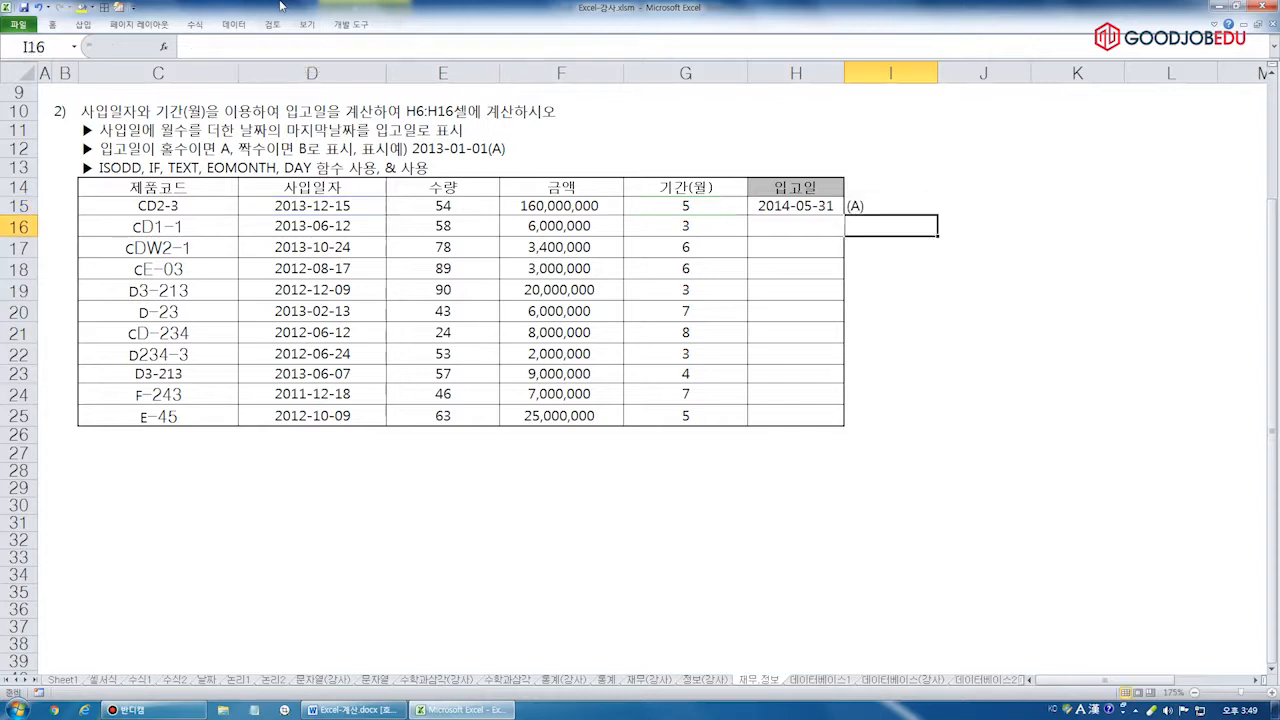
Move the IF expression out of I15 and append it to H15's TEXT formula with &
left_click_drag(195, 46, 768, 60)
key("ctrl+c")
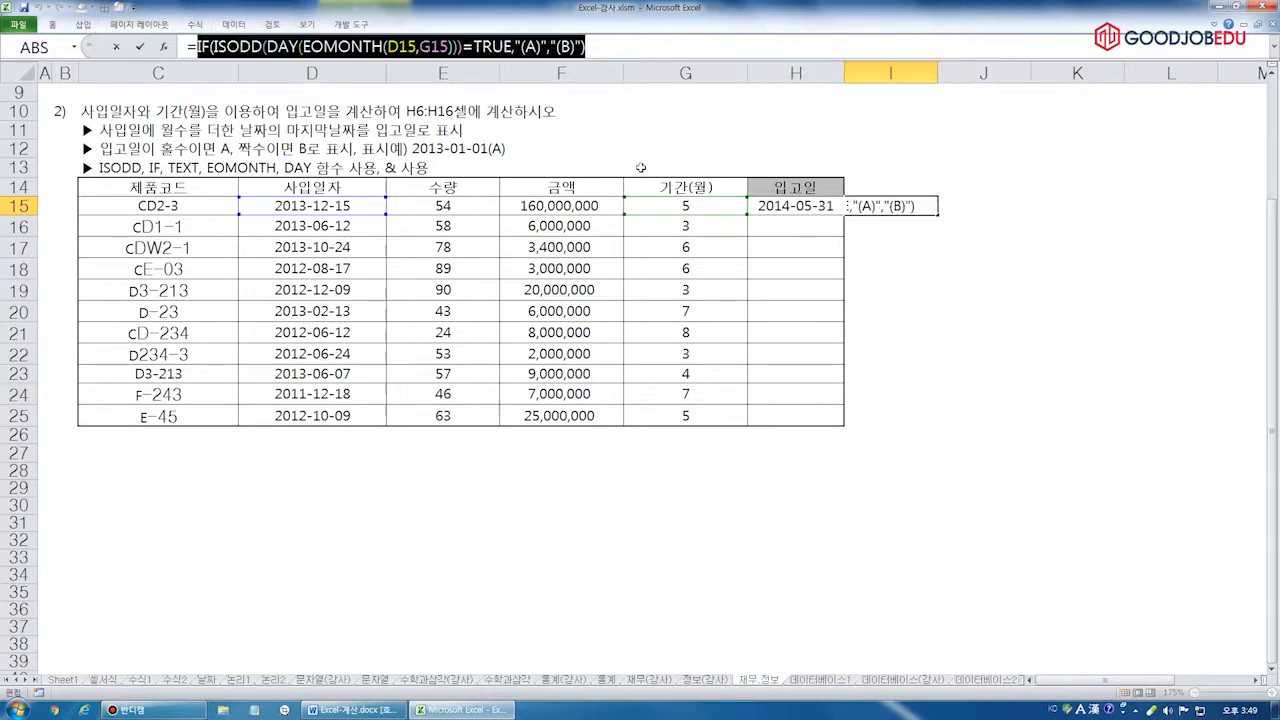
key("Escape")
key("Left")
key("F2")
key("End")
type("&")
key("ctrl+v")
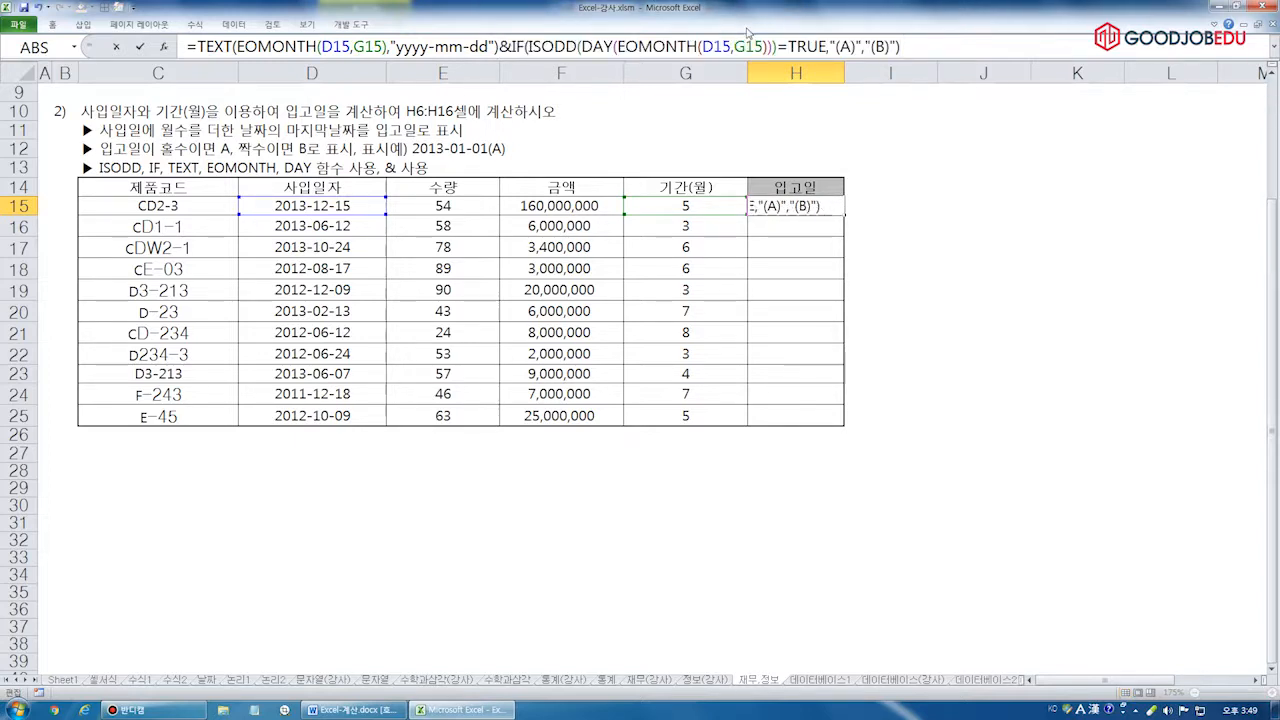
key("Return")
key("Up")
Widen column H slightly and fill H15's formula down through H25
left_click_drag(845, 73, 859, 73)
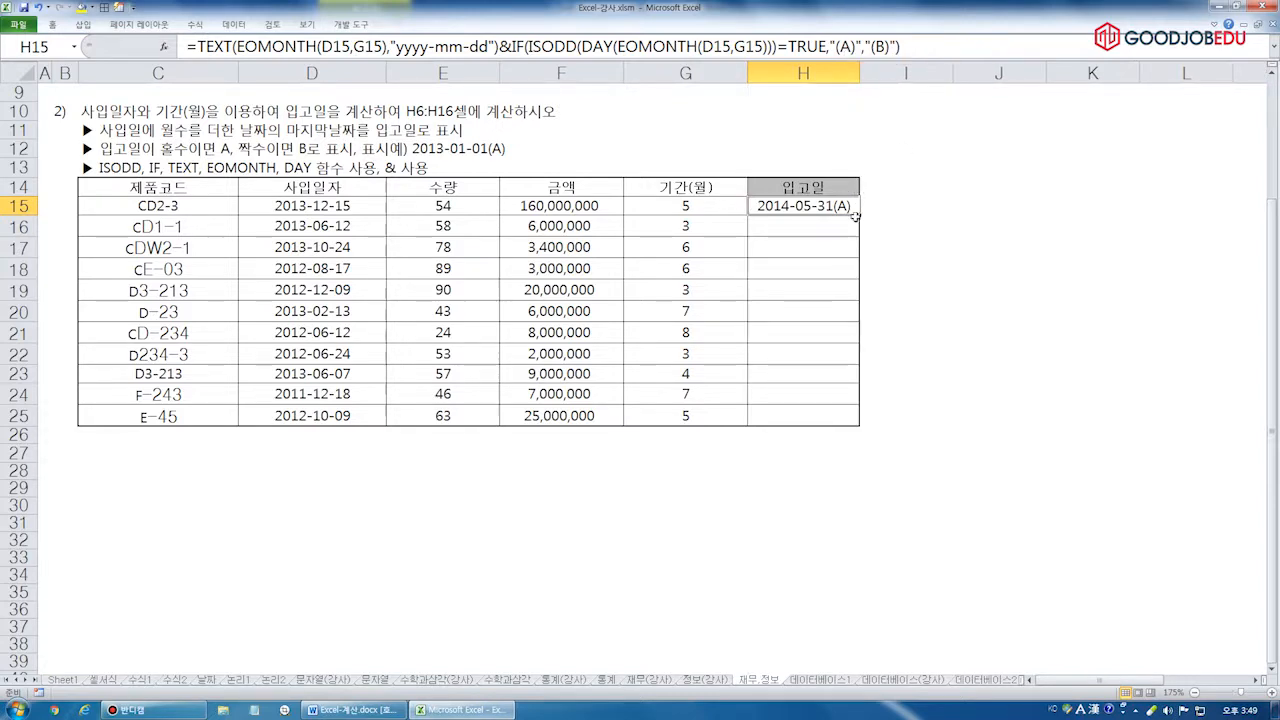
double_click(855, 217)
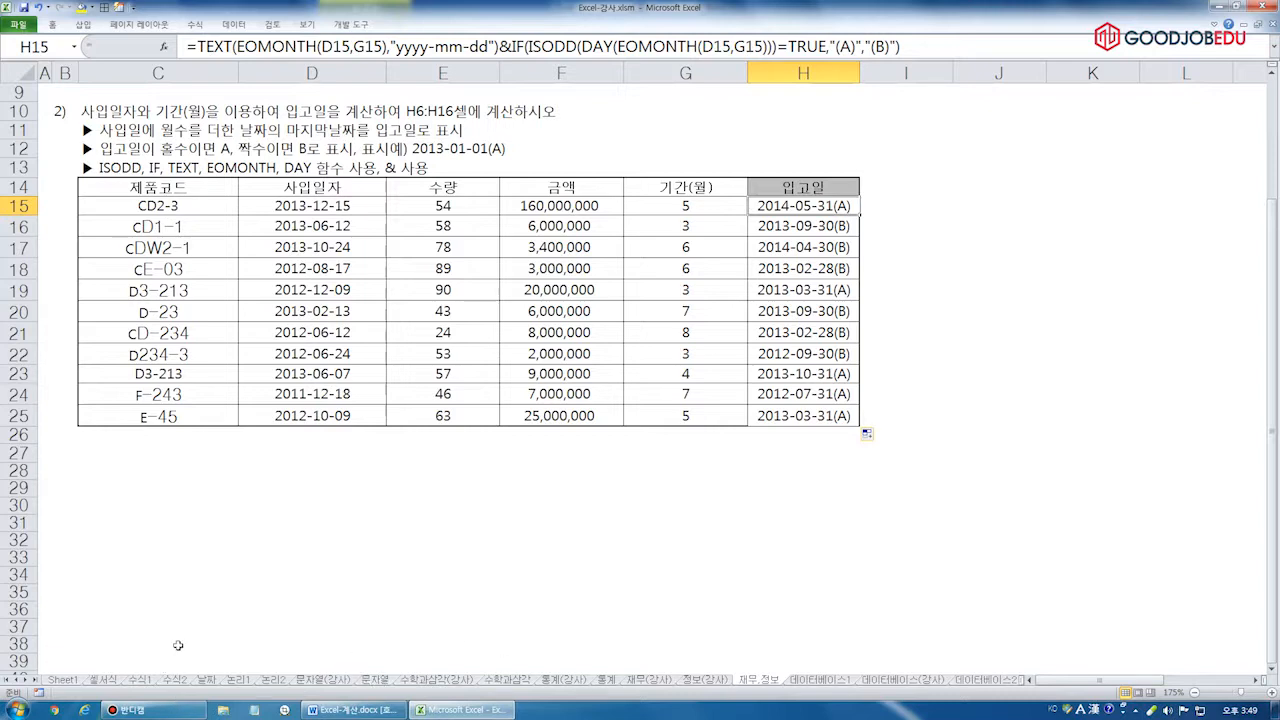
left_click(348, 626)
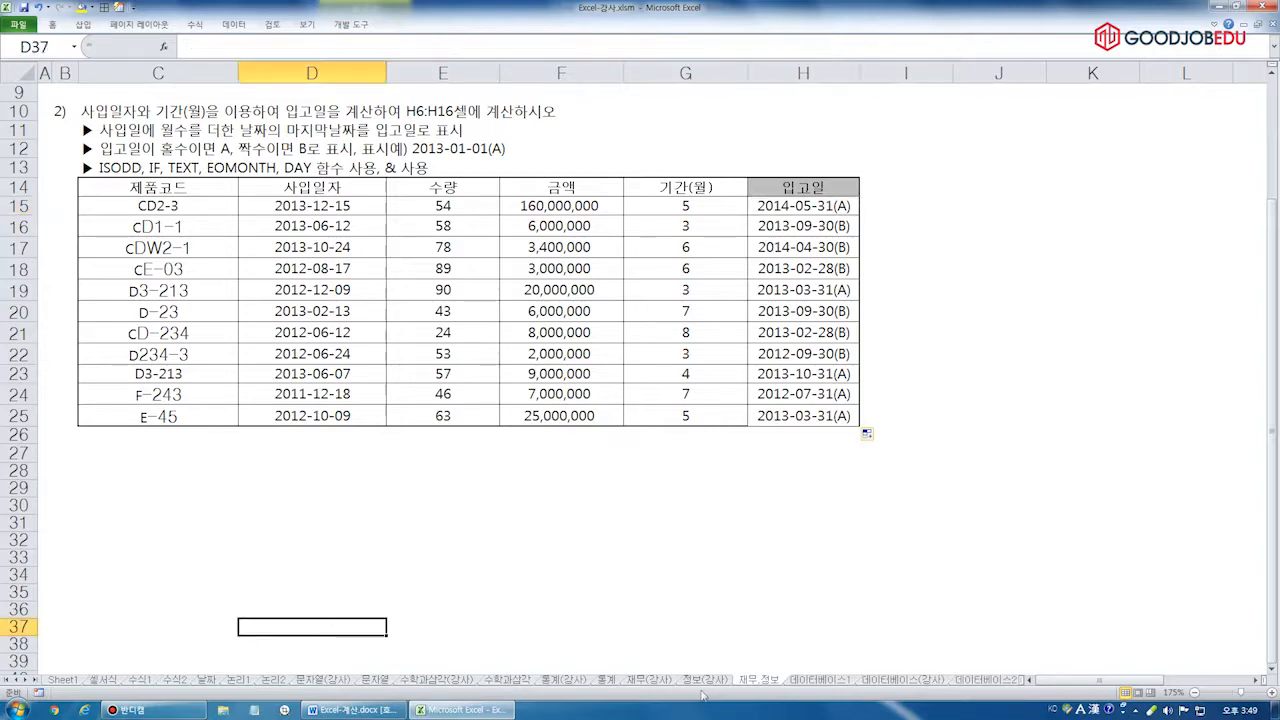
Switch to the Excel-계산.docx document in Word and examine the information and database function sections (정보 함수, 데이터베이스 함수)
left_click(355, 711)
scroll(596, 449, "down", 3)
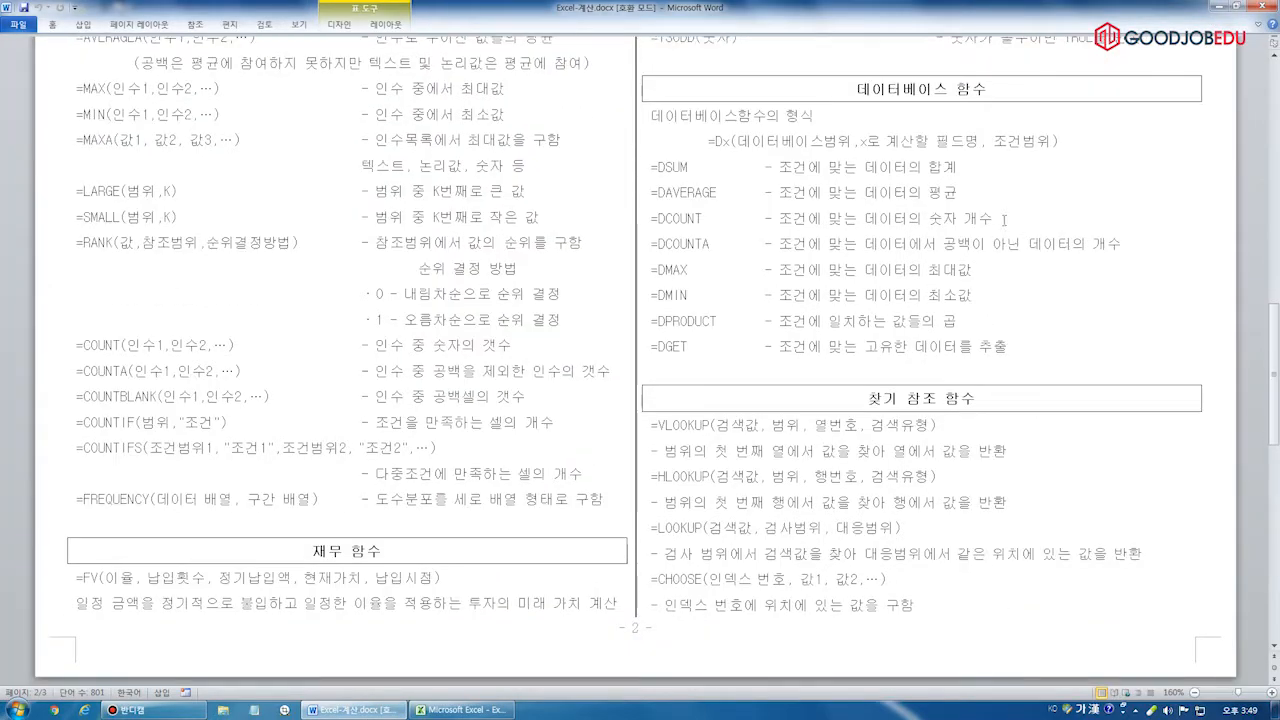
scroll(918, 297, "up", 3)
scroll(918, 297, "up", 6, "ctrl")
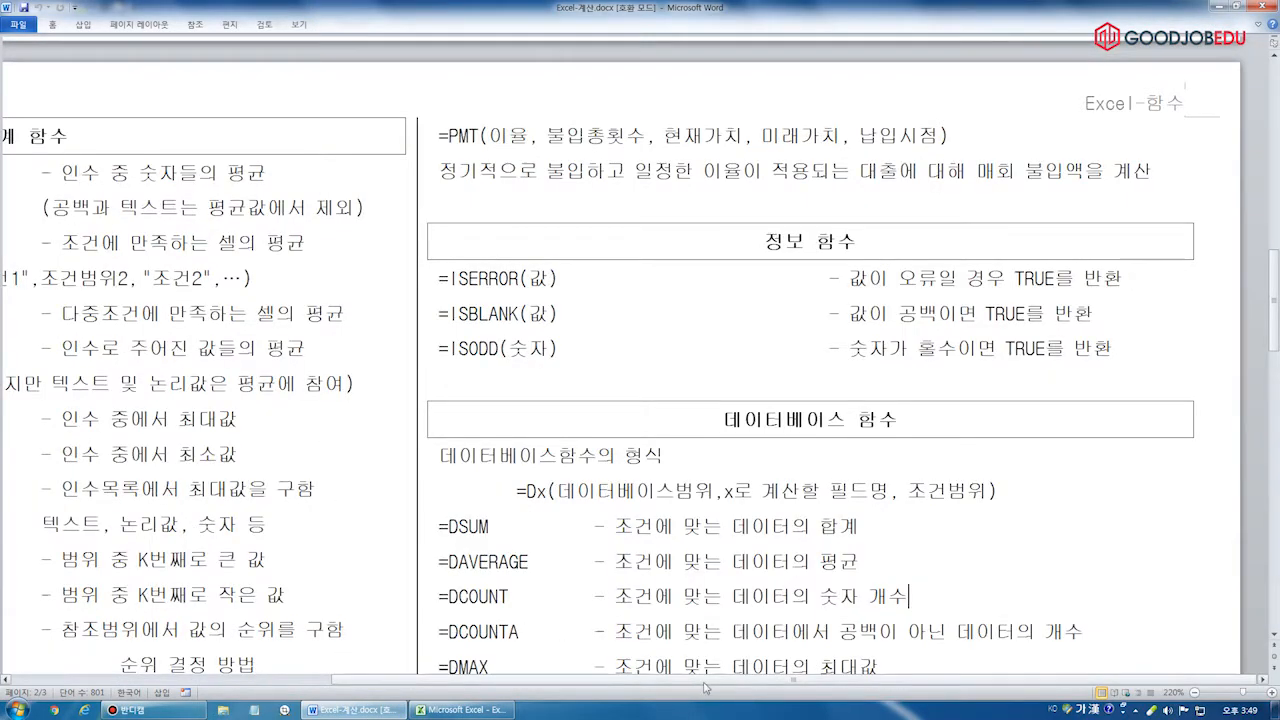
scroll(860, 436, "down", 2)
scroll(860, 436, "down", 4, "ctrl")
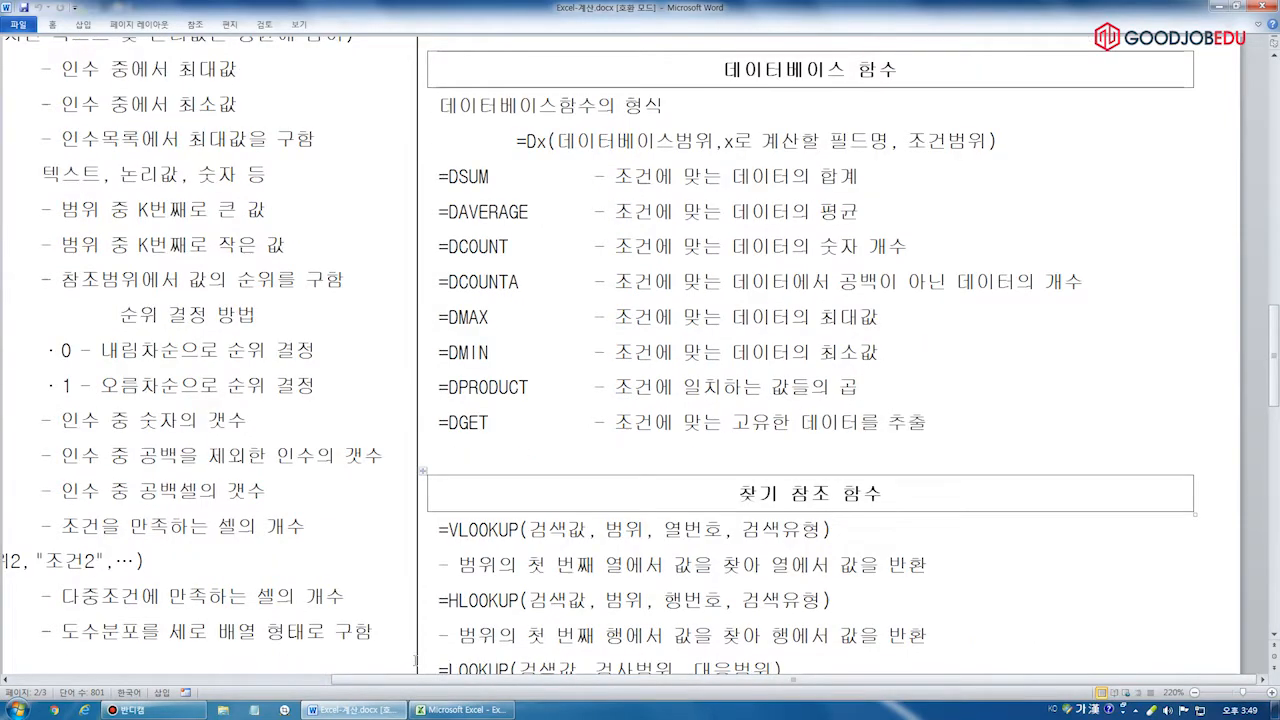
Switch back to the Excel workbook, open the 데이터베이스1 sheet and select cell A1
left_click(463, 710)
left_click(838, 682)
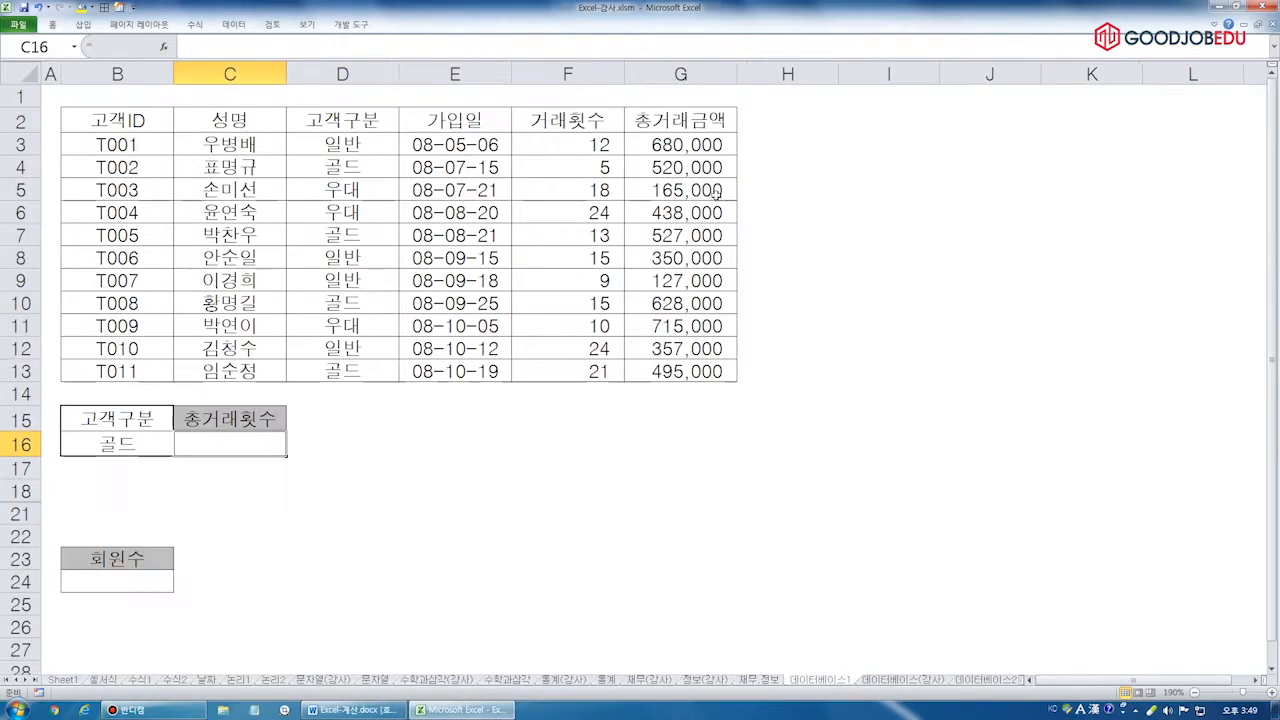
left_click(45, 91)
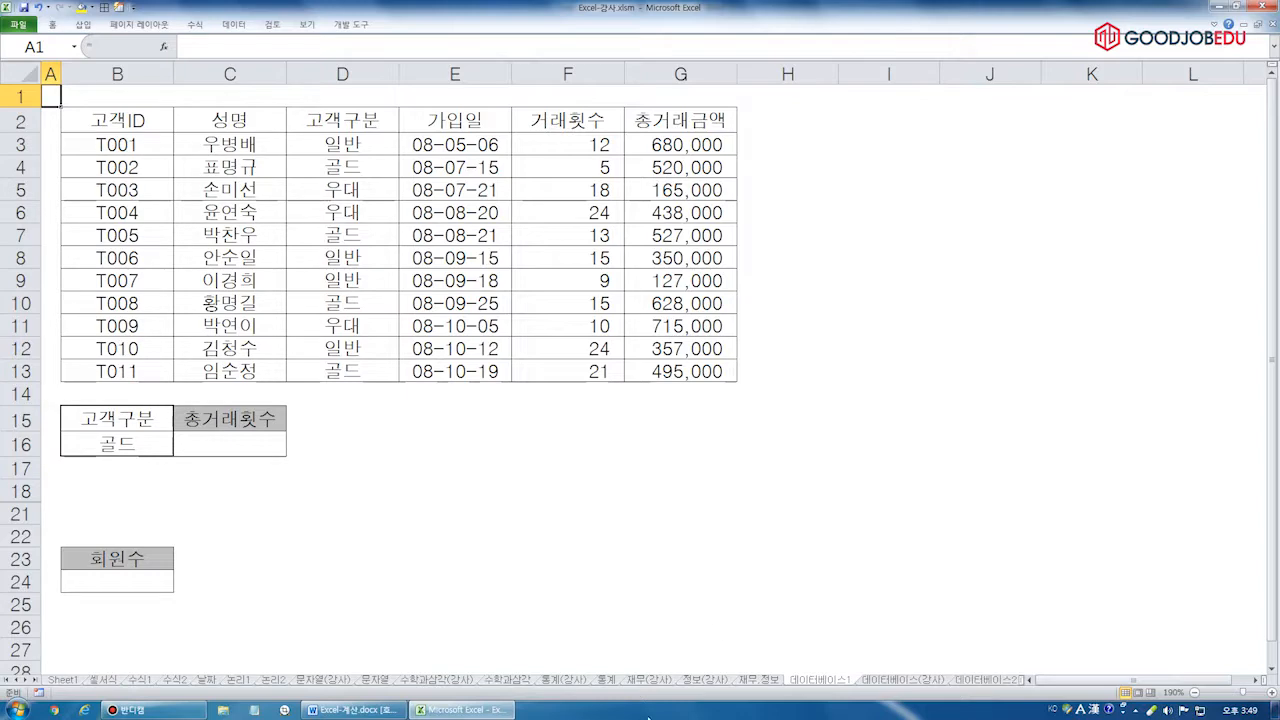
Glance at the 재무,정보 sheet, return to the 데이터베이스1 sheet and view its customer table enlarged
left_click(765, 681)
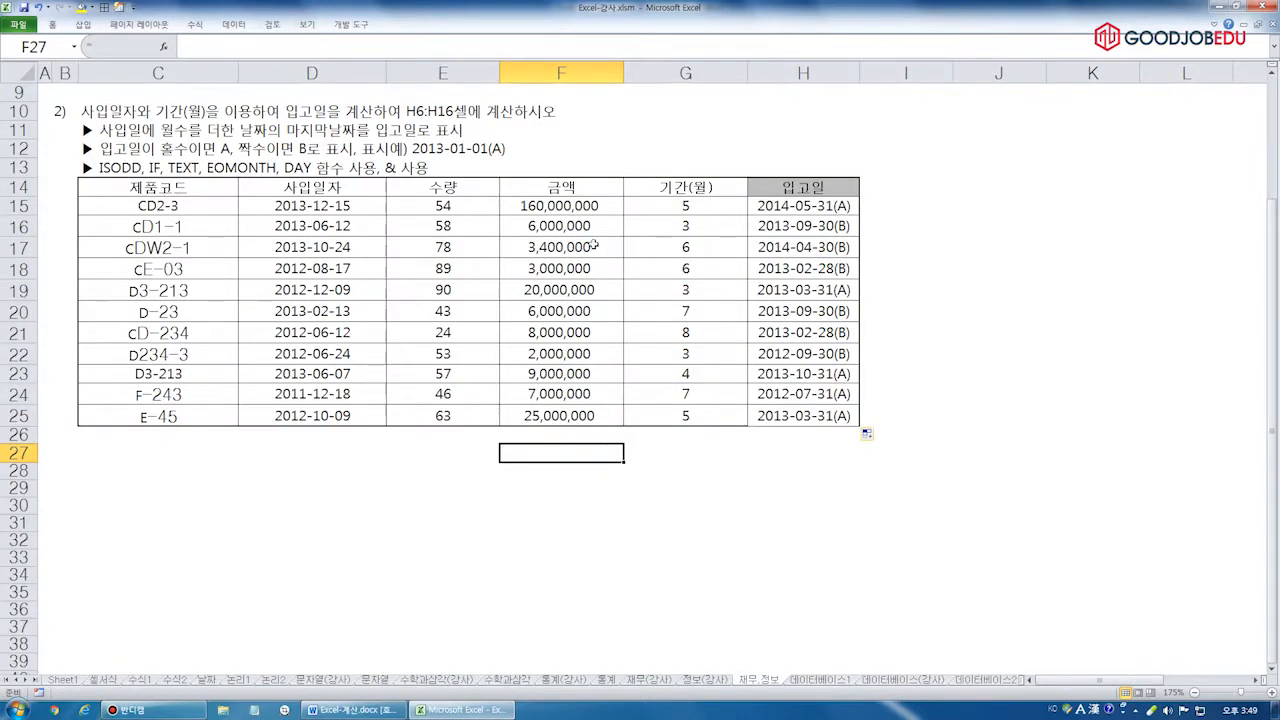
left_click(801, 681)
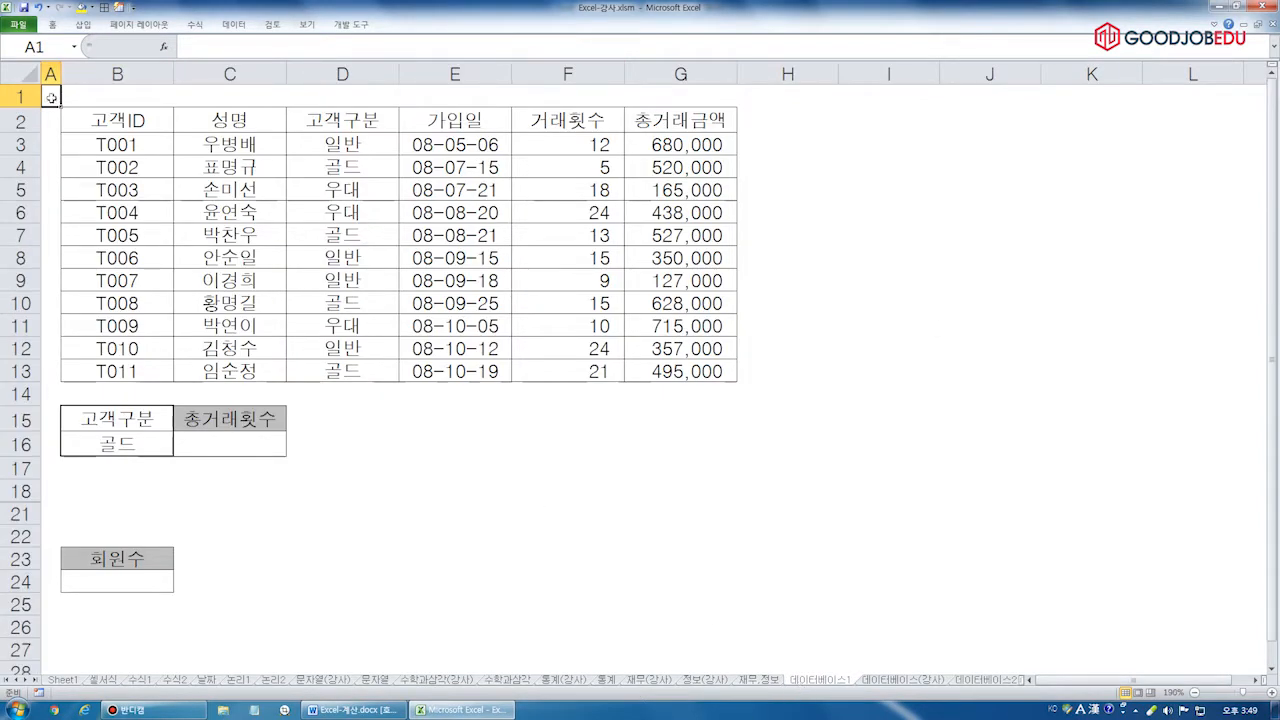
scroll(48, 120, "up", 2, "ctrl")
scroll(48, 124, "up", 2, "ctrl")
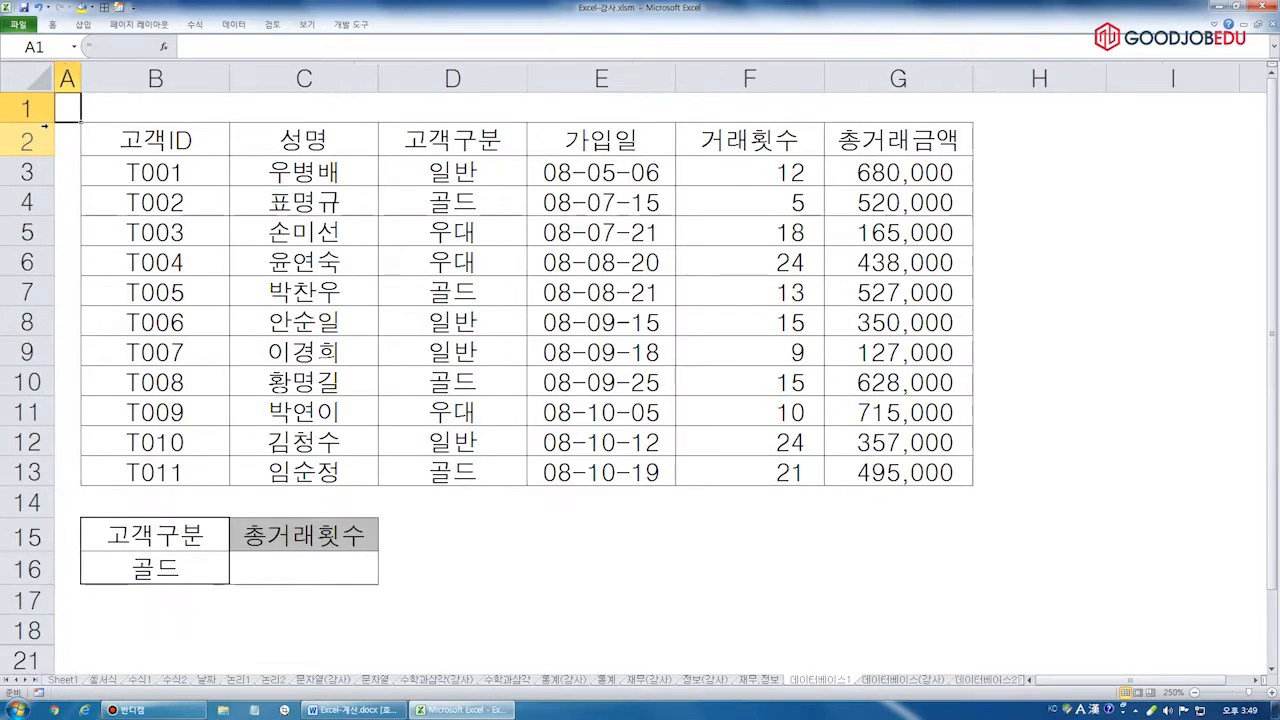
left_click(1035, 375)
Switch to the Excel-계산.docx document in Word and examine the list of database function names from DSUM to DGET
left_click(352, 709)
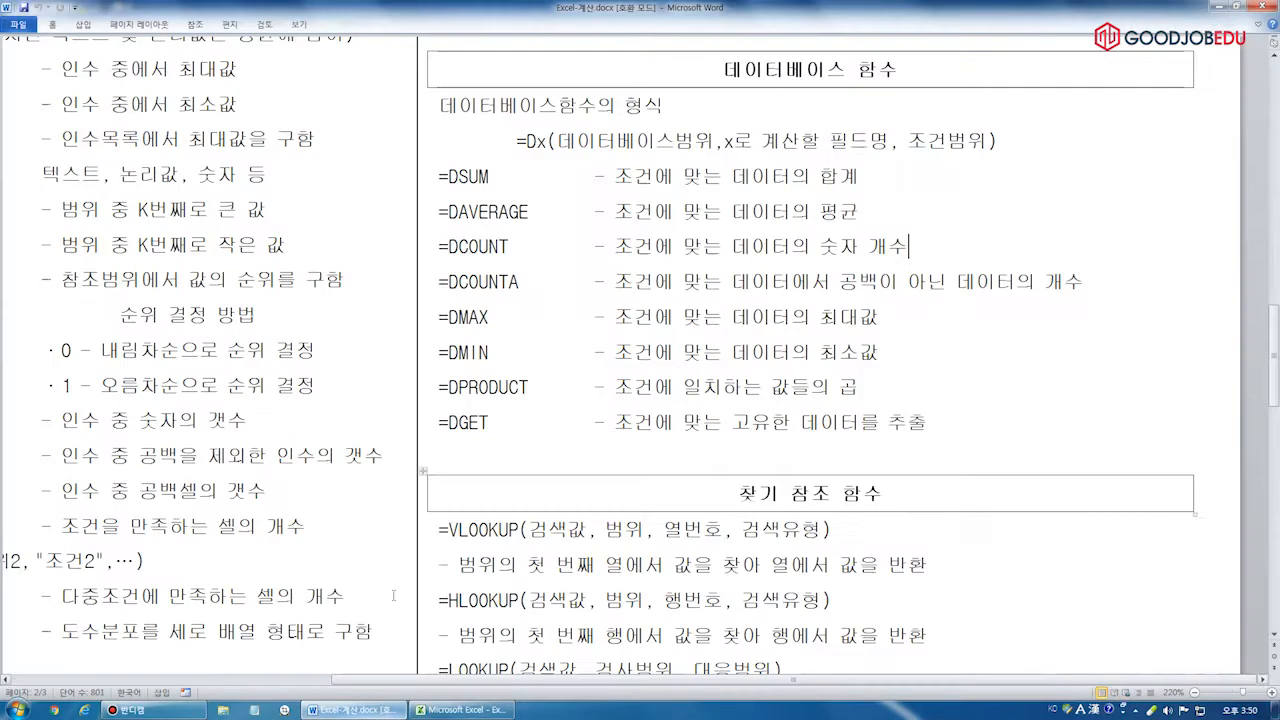
left_click(751, 210)
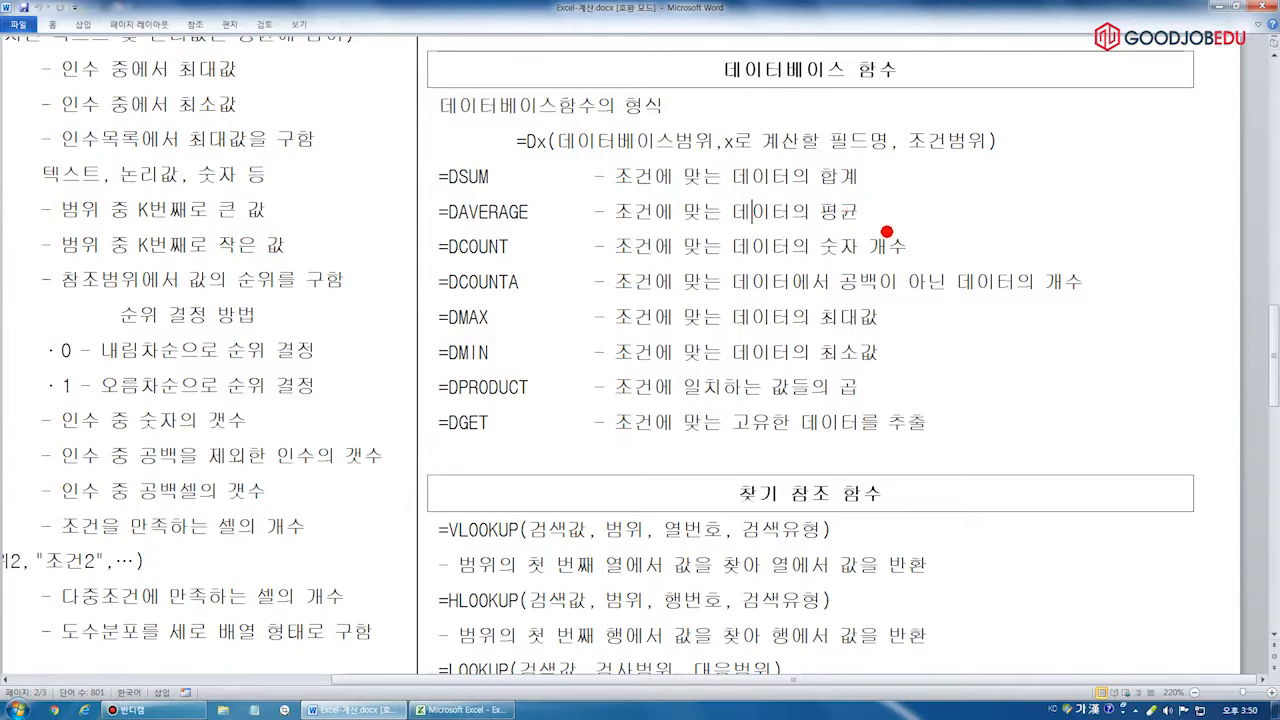
left_click_drag(413, 157, 556, 455)
left_click(511, 179)
left_click(541, 211)
left_click(511, 250)
left_click(537, 275)
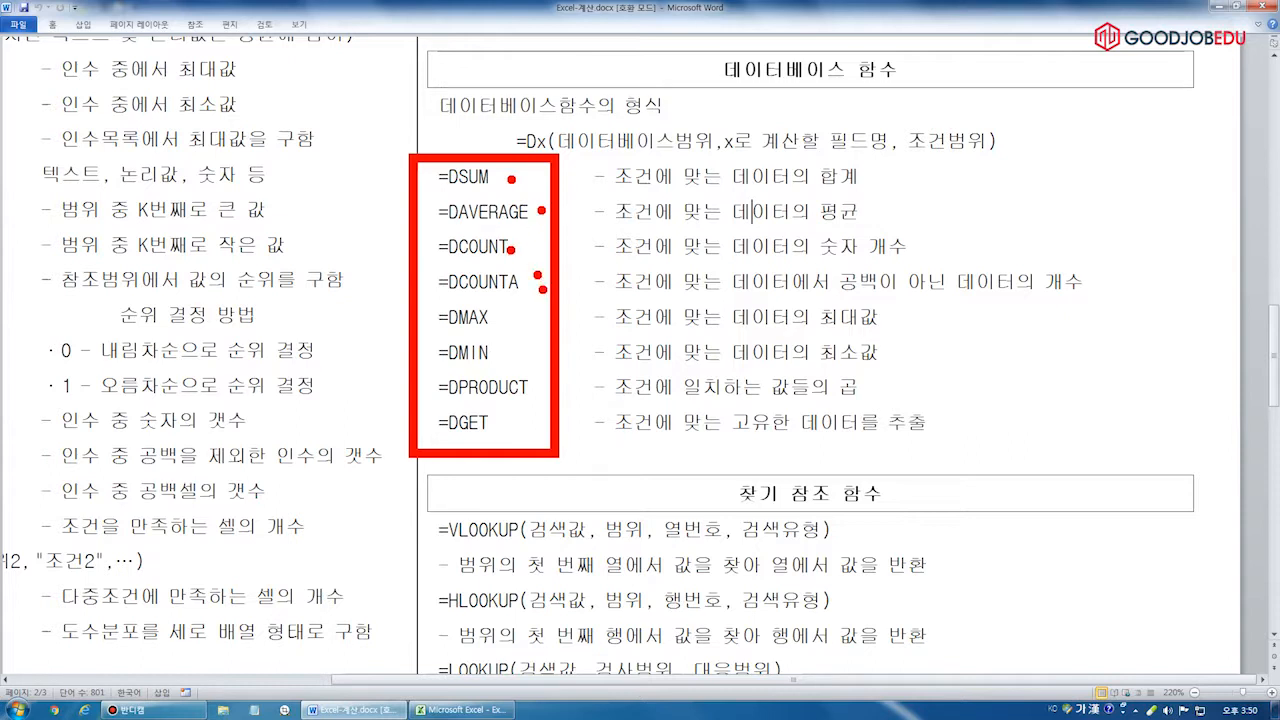
key("ctrl+z")
key("ctrl+z")
Examine how the database function names combine the prefix D with SUM, AVERAGE, COUNT and COUNTA
left_click_drag(448, 160, 450, 498)
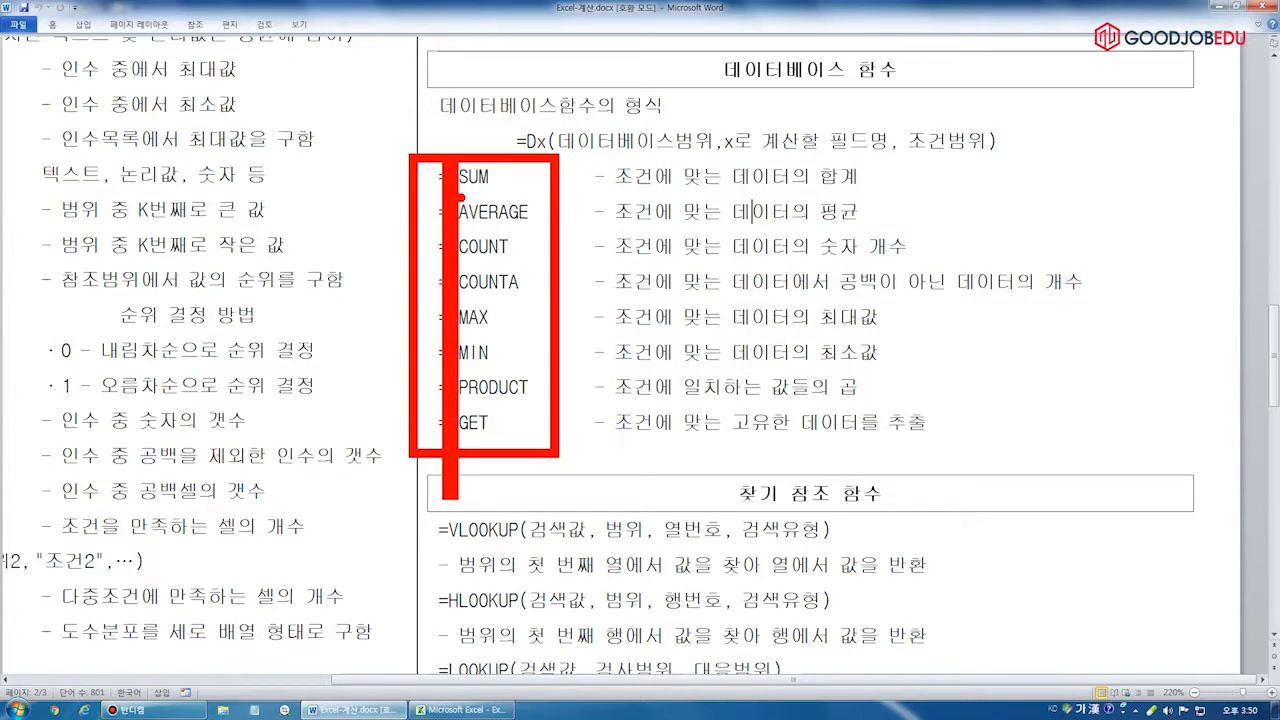
left_click(536, 212)
left_click(518, 248)
left_click(538, 281)
left_click_drag(464, 193, 524, 190)
left_click_drag(473, 226, 535, 227)
left_click_drag(462, 263, 526, 251)
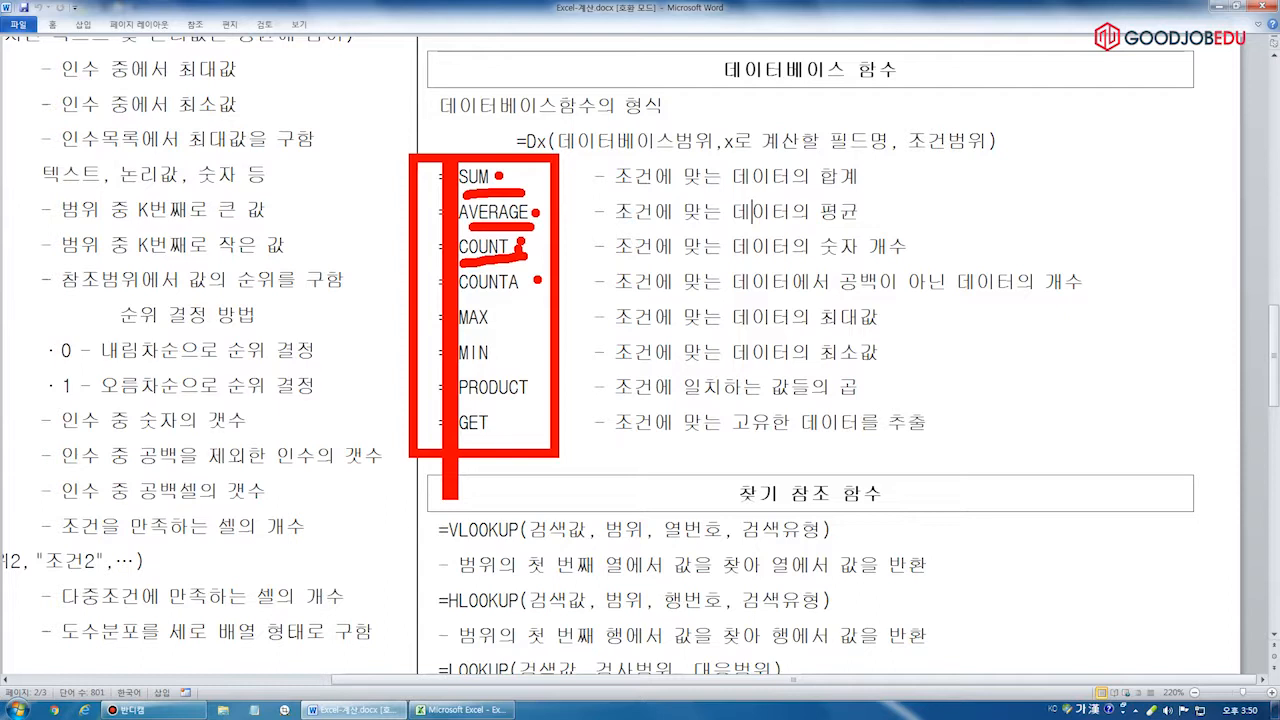
key("e")
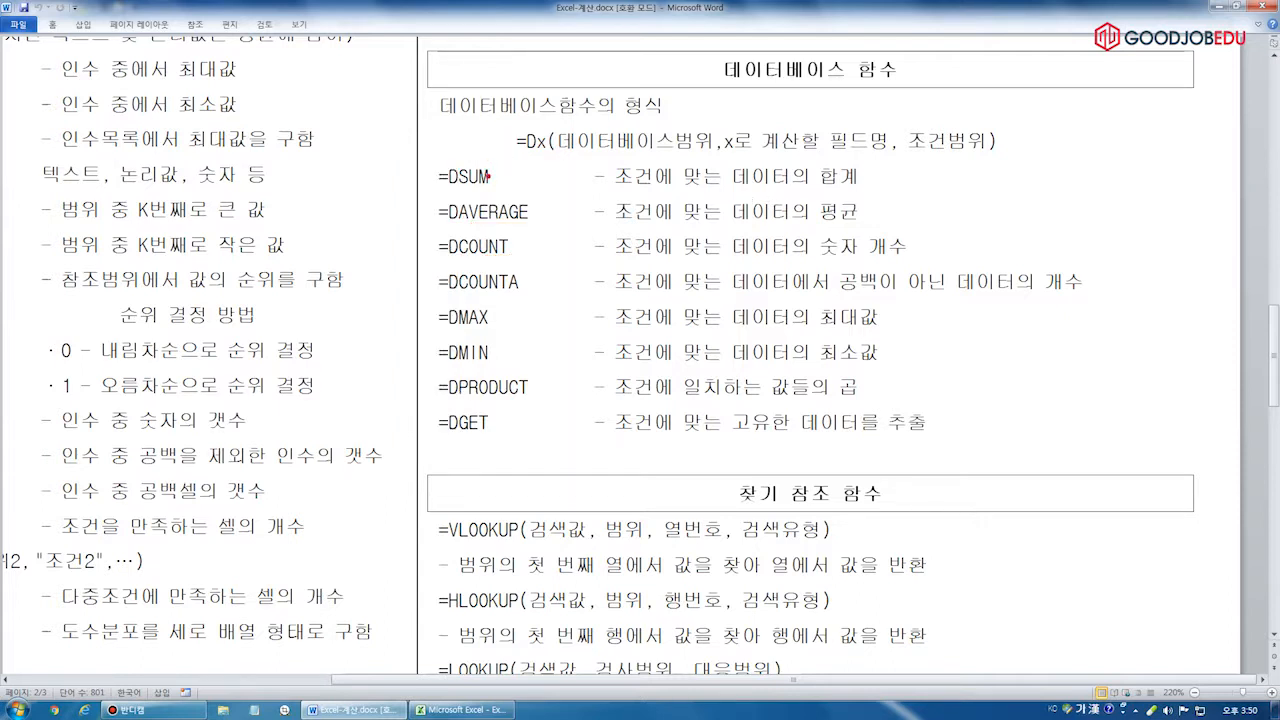
left_click_drag(440, 193, 464, 191)
key("e")
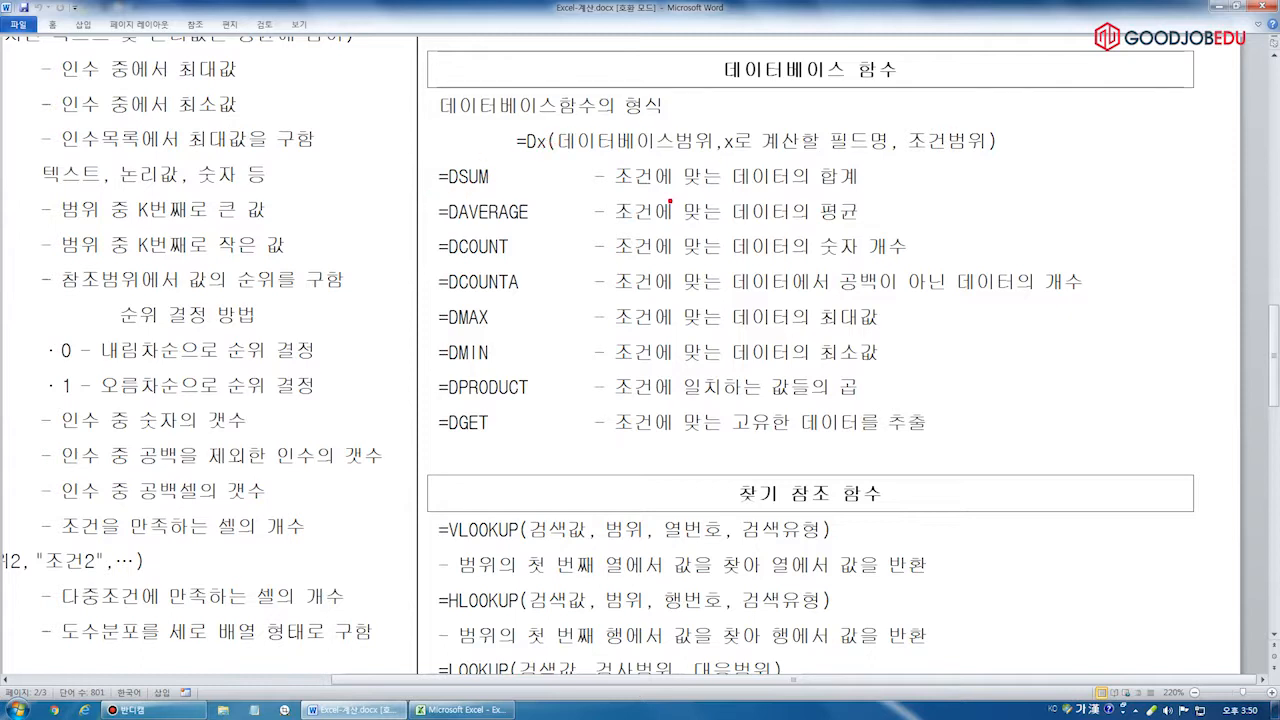
Examine the condition wording in the function descriptions and compare the DSUM and DAVERAGE entries
mouse_move(593, 138)
left_mouse_down()
mouse_move(694, 291)
mouse_move(733, 478)
left_mouse_up()
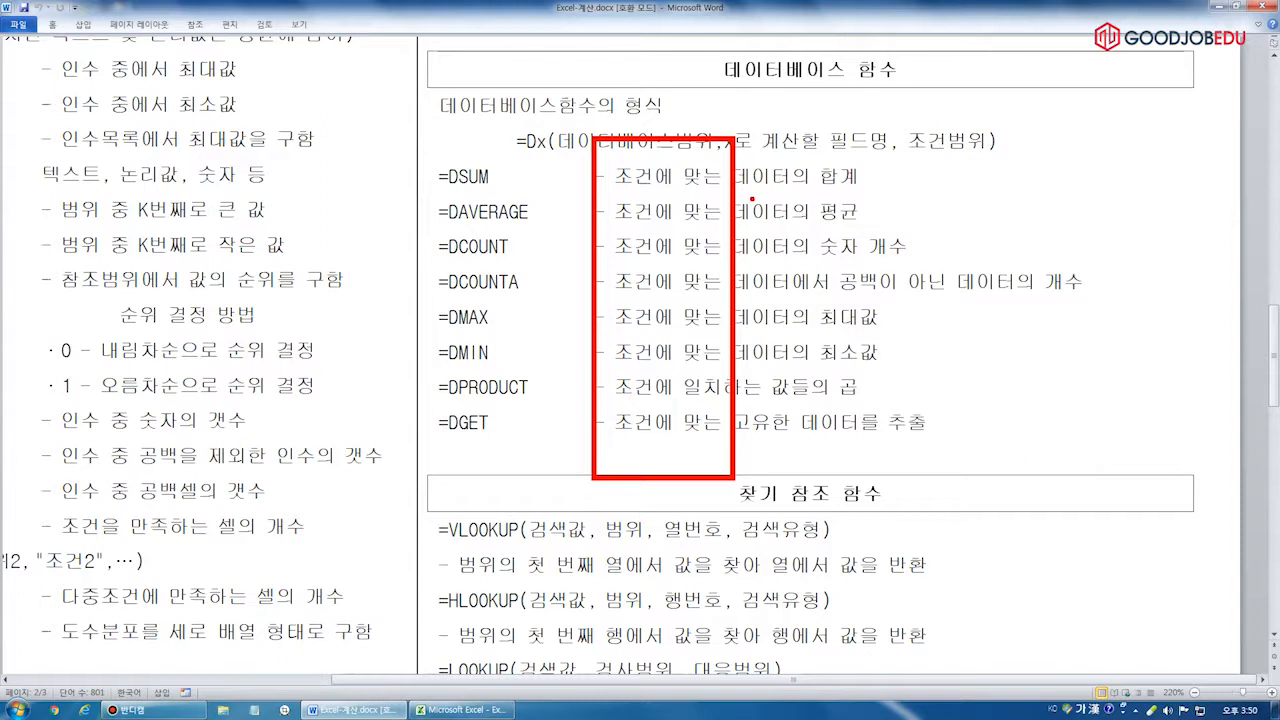
key("e")
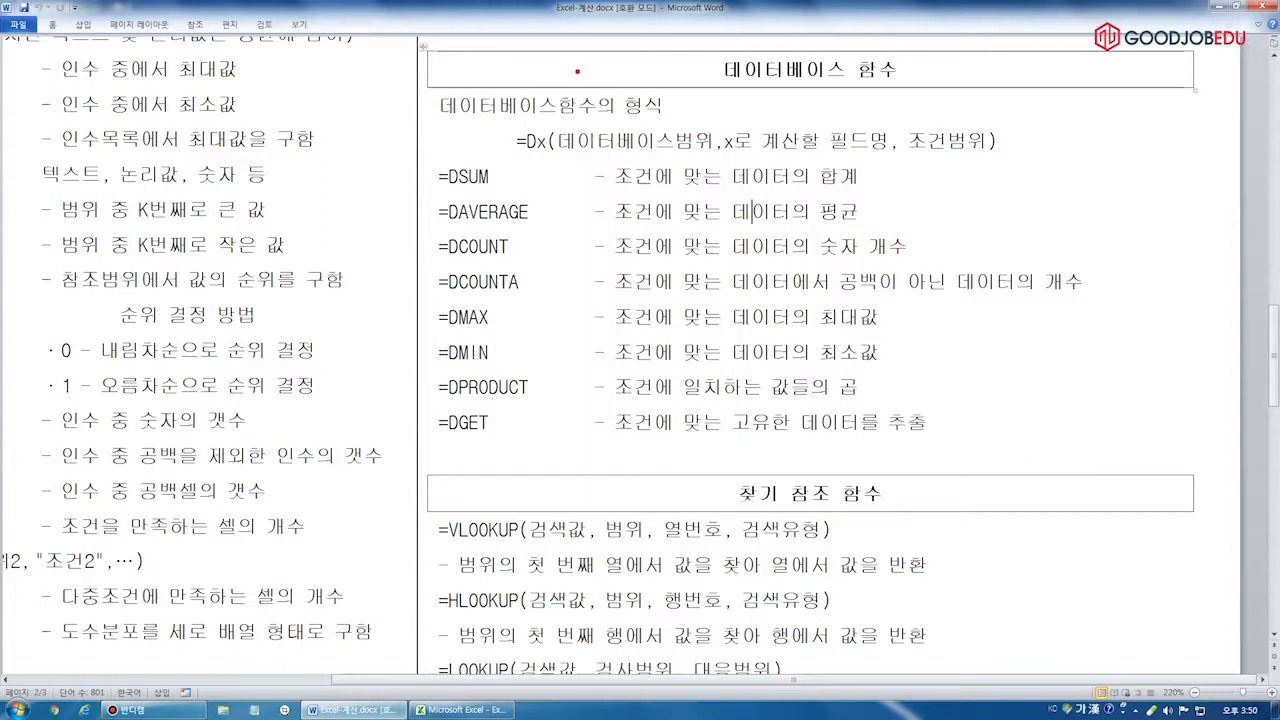
left_click_drag(442, 191, 502, 189)
left_click_drag(600, 193, 876, 190)
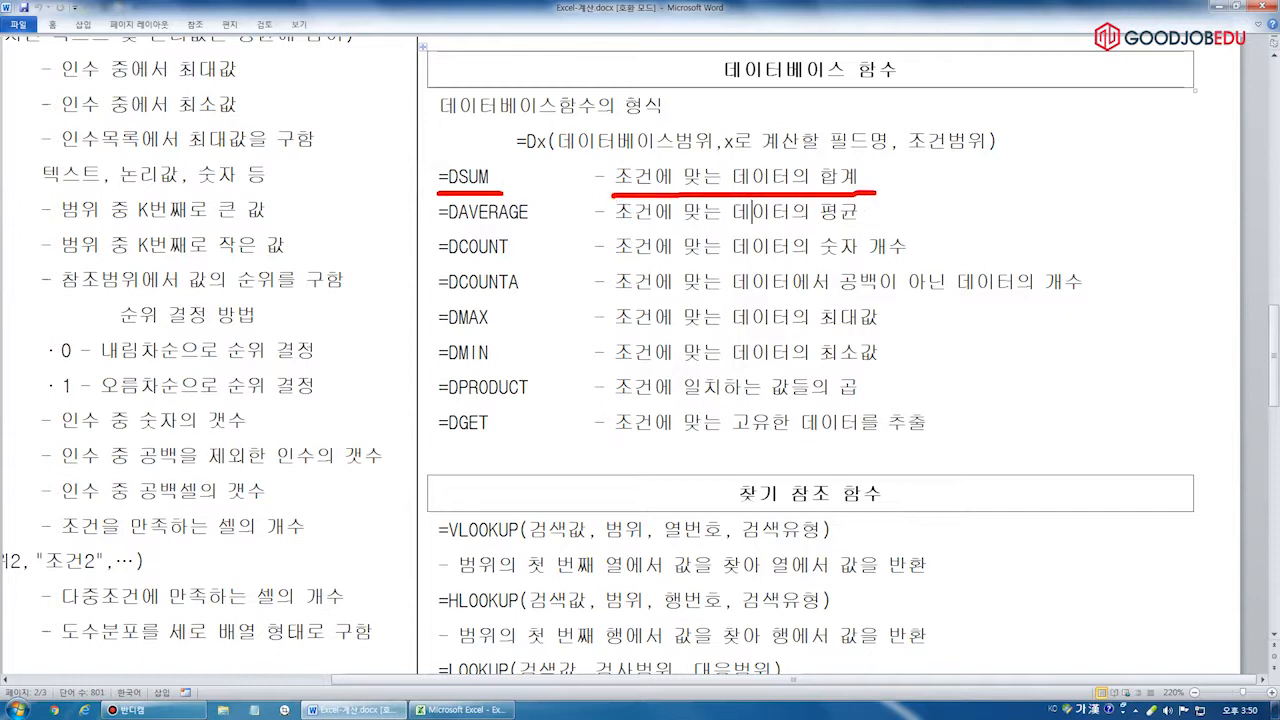
left_click_drag(421, 229, 543, 227)
left_click_drag(818, 231, 878, 229)
key("e")
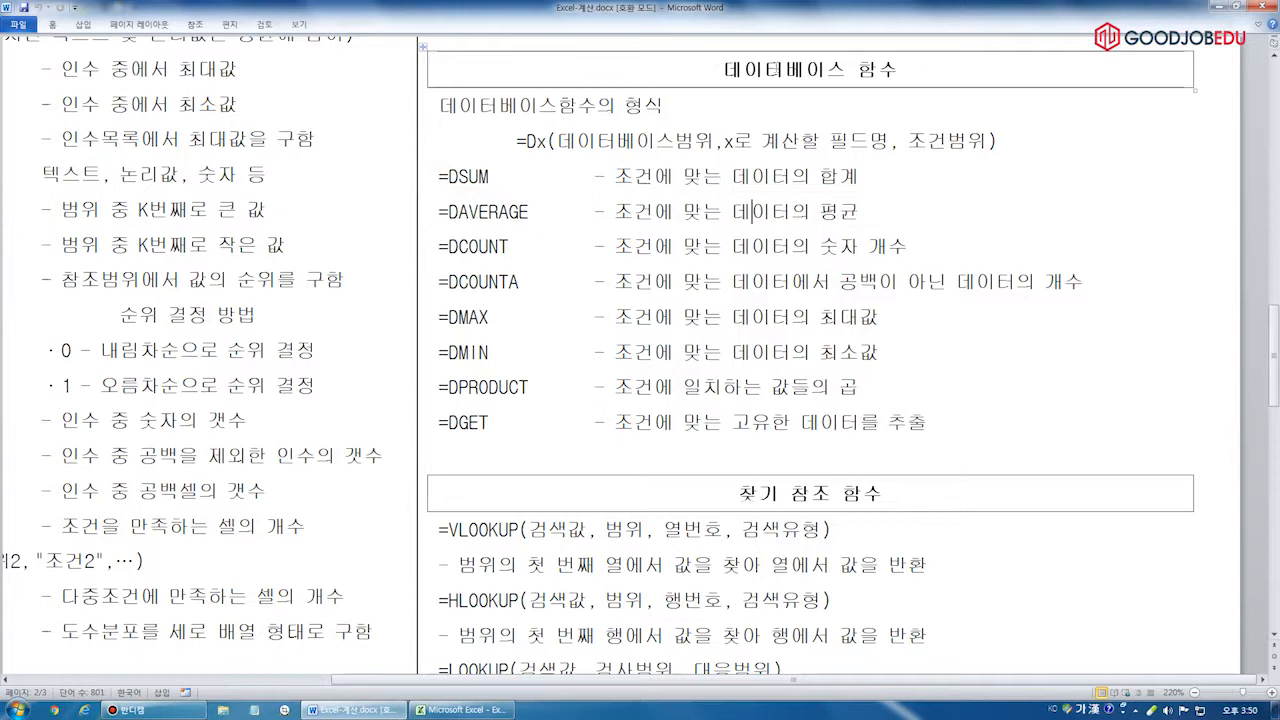
Review the 데이터베이스 함수 heading, the shared 조건에 맞는 wording and the DMAX entry
left_click_drag(697, 45, 852, 97)
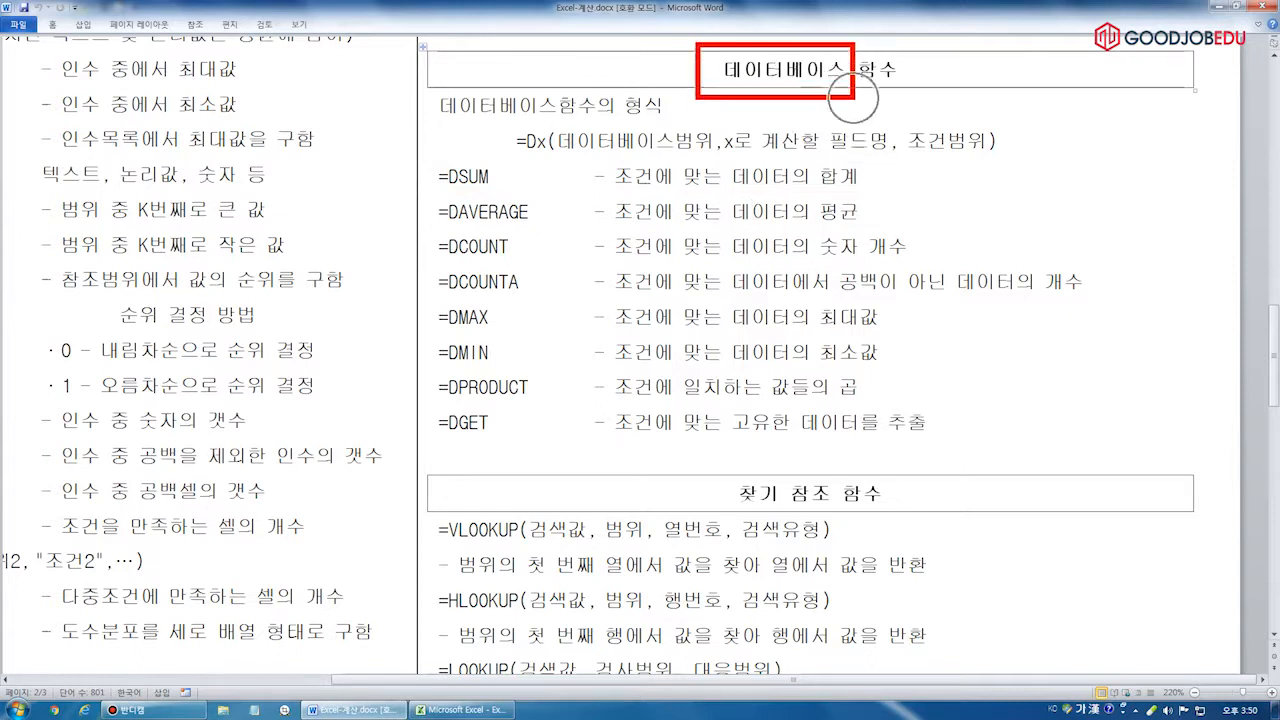
left_click_drag(590, 140, 730, 463)
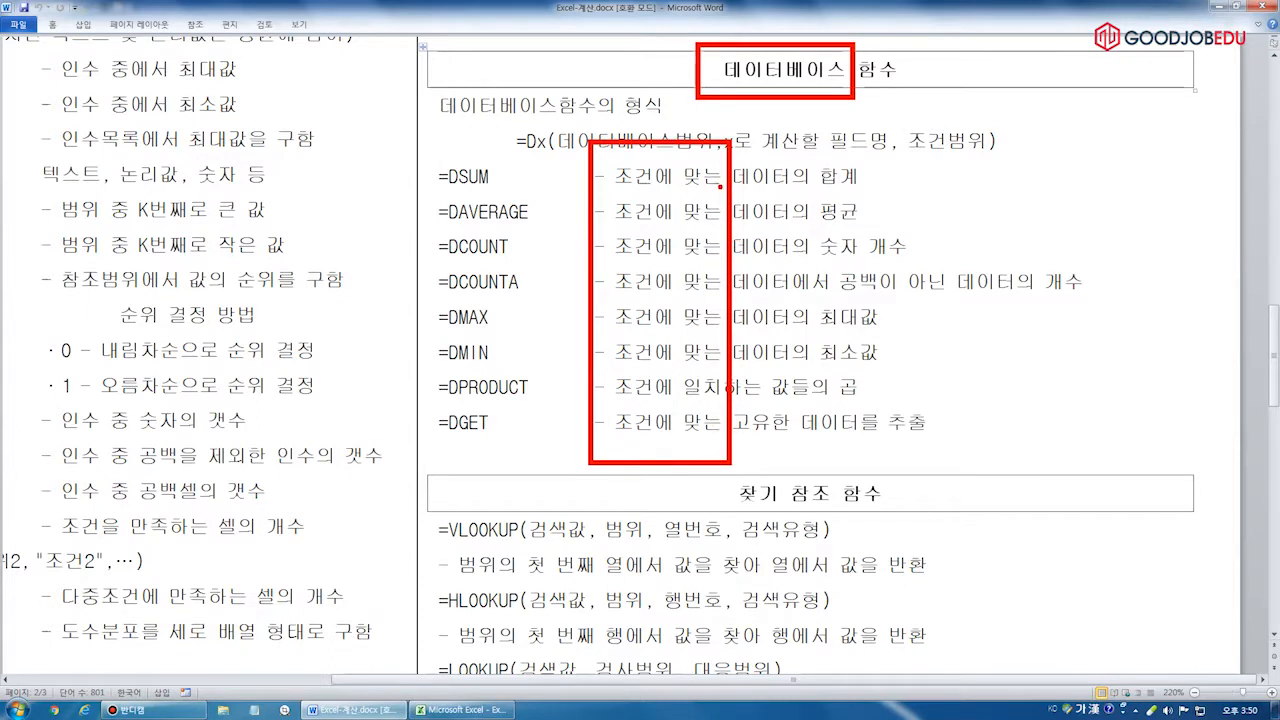
key("Escape")
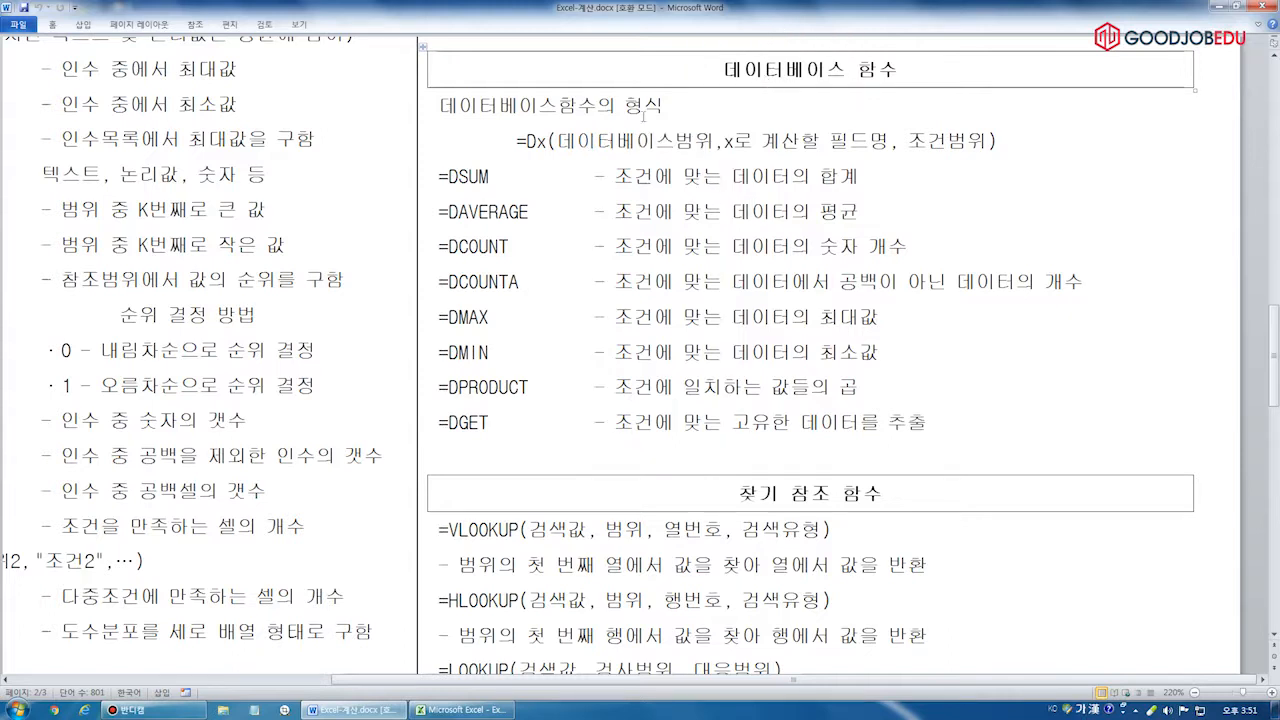
left_click(425, 320)
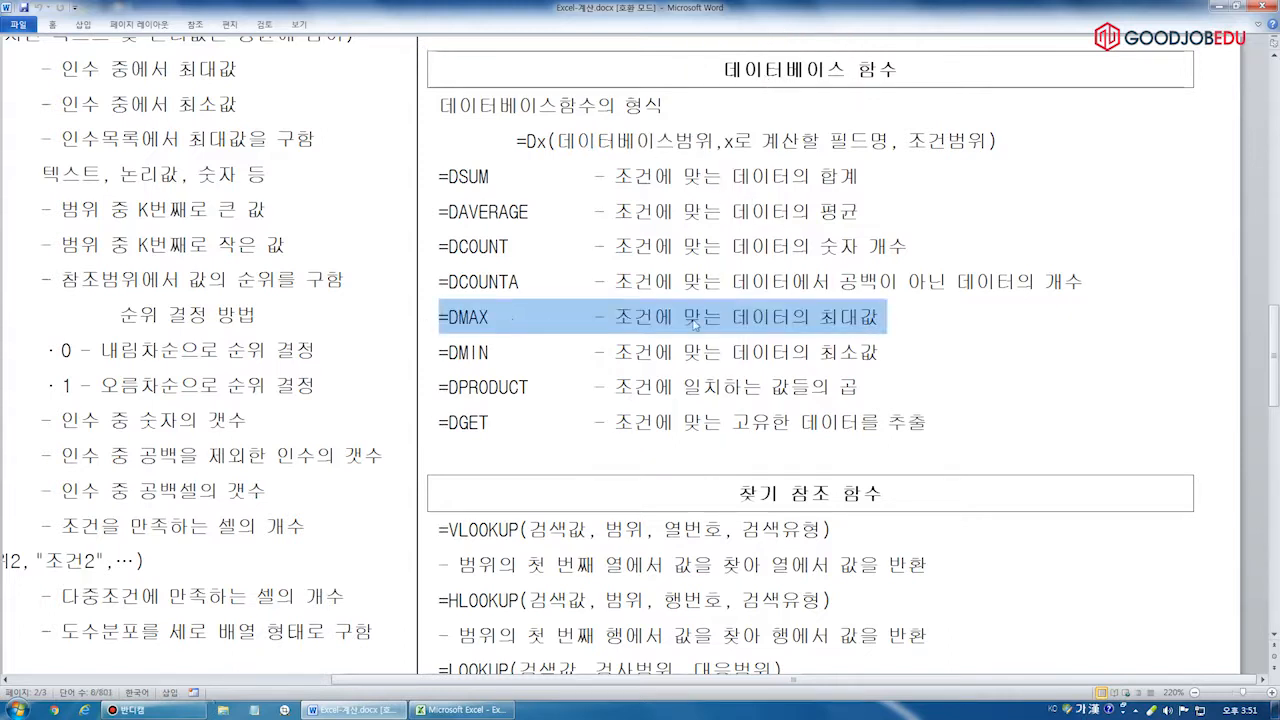
left_click(793, 316)
mouse_move(608, 157)
left_mouse_down()
mouse_move(590, 455)
mouse_move(705, 175)
mouse_move(612, 165)
left_mouse_up()
key("Escape")
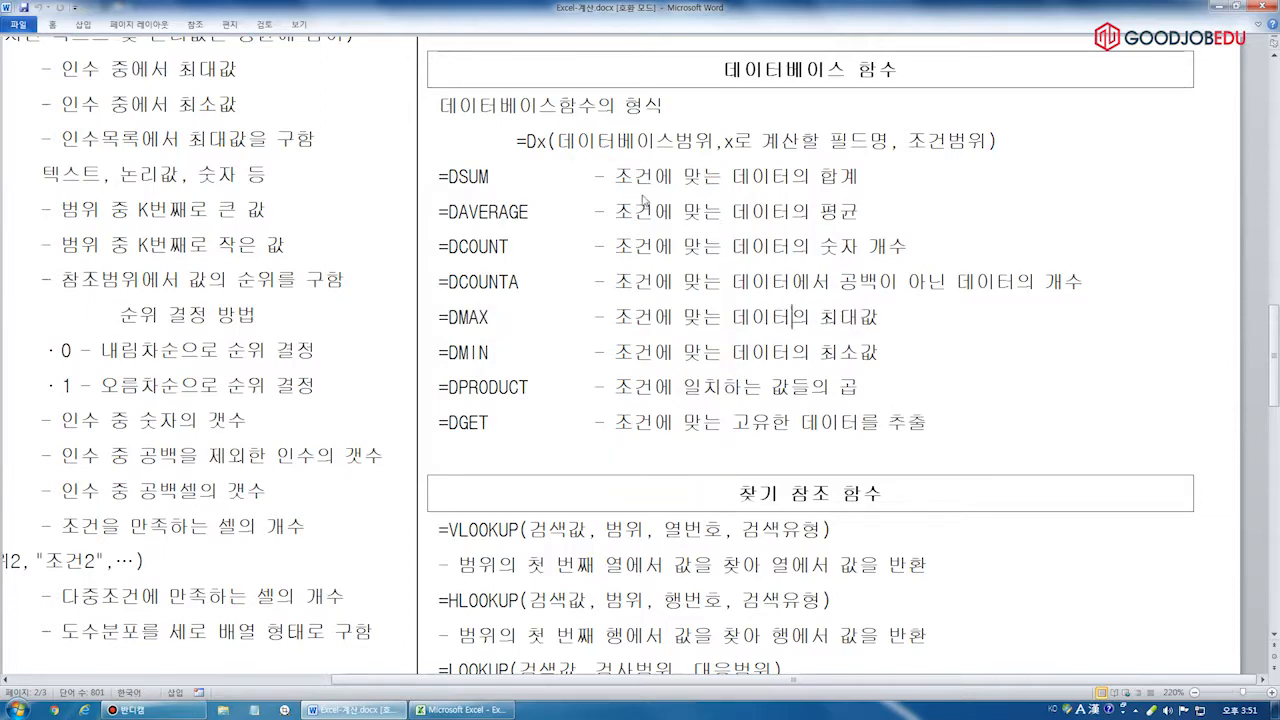
Switch back to the Excel workbook and make row 21 of the 데이터베이스1 sheet taller
left_click(490, 711)
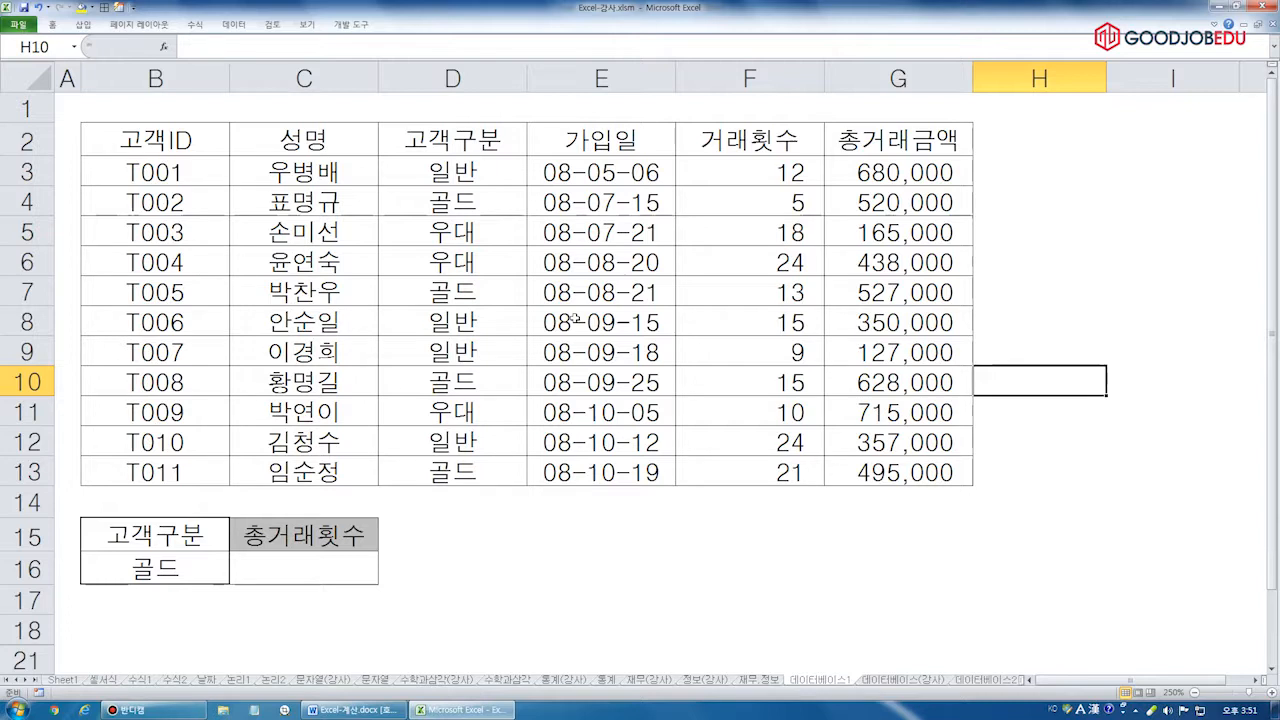
left_click(332, 556)
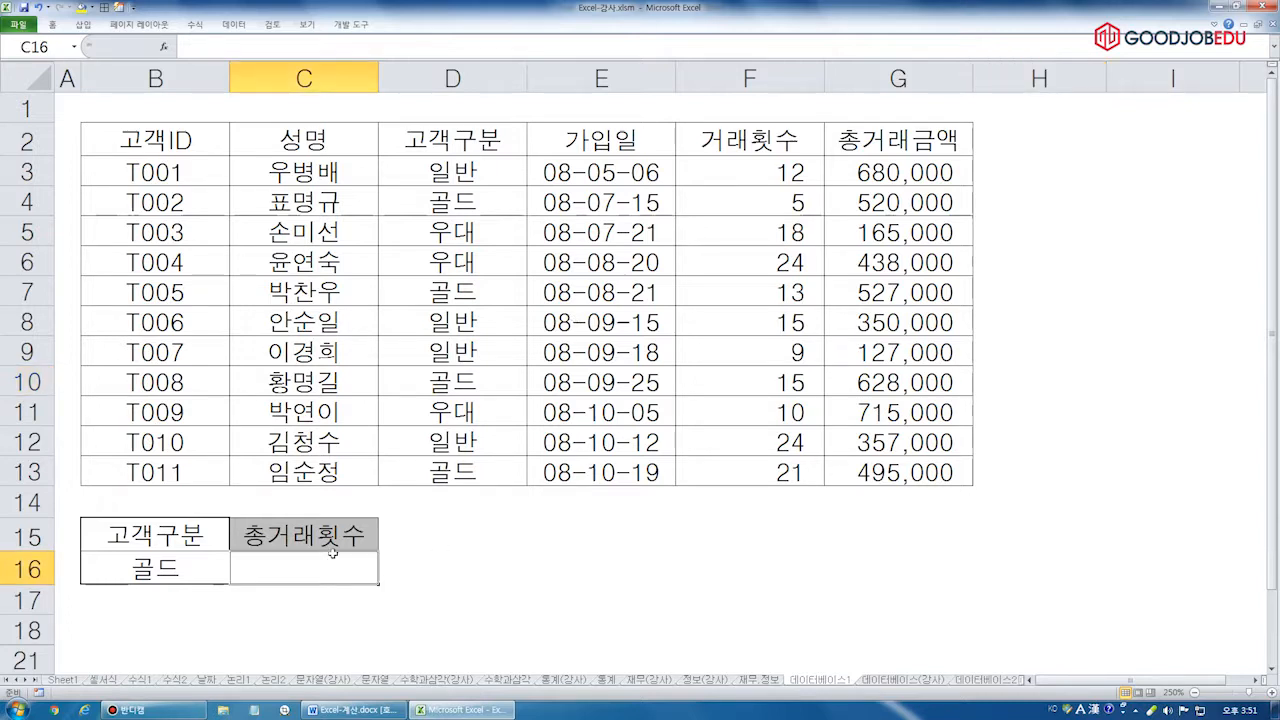
scroll(232, 437, "down", 3)
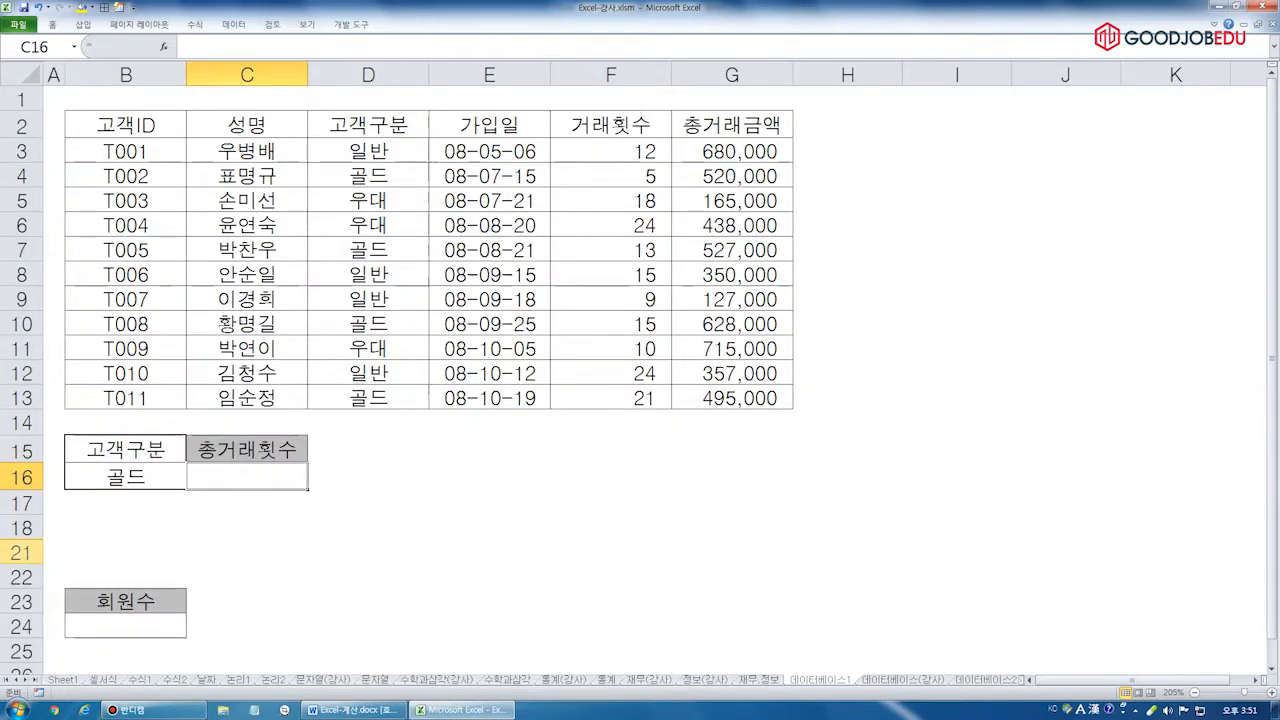
left_click_drag(36, 565, 39, 644)
Fill the 골드 criterion cell B16 with yellow and select the result cell C16
left_click(120, 496)
left_click(142, 478)
left_click(142, 505)
left_click(155, 480)
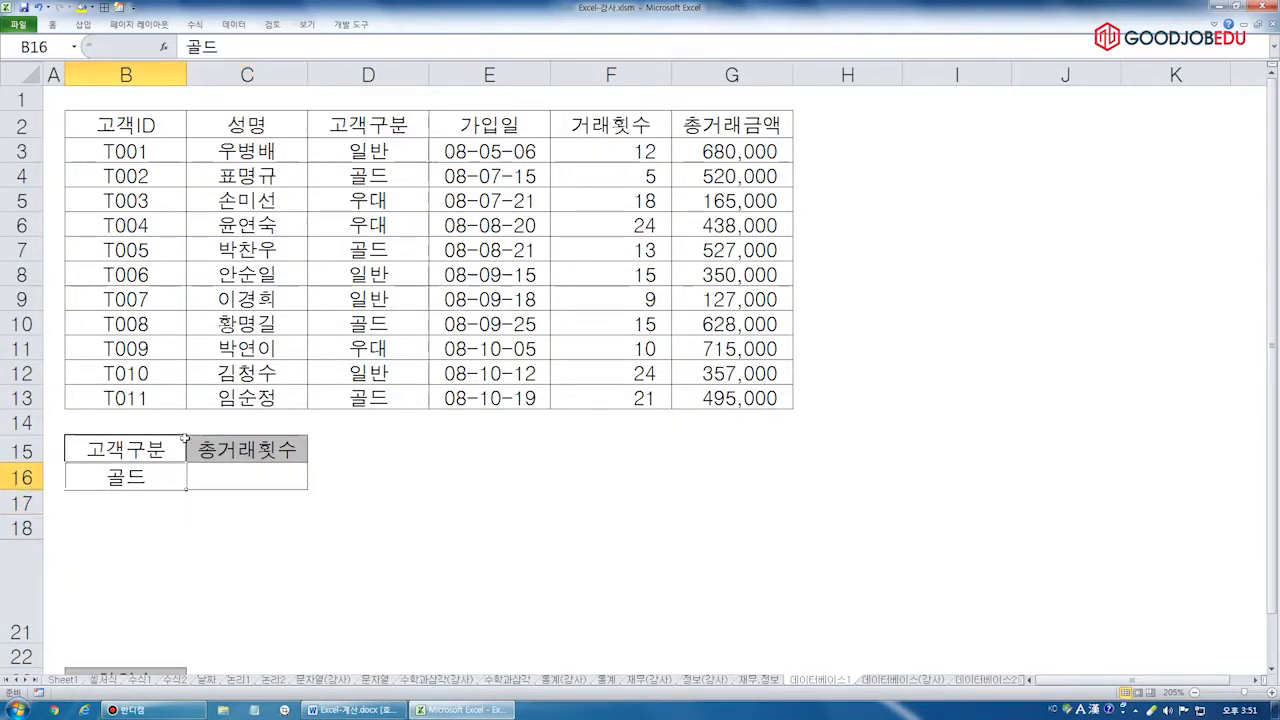
left_click(82, 7)
left_click(264, 470)
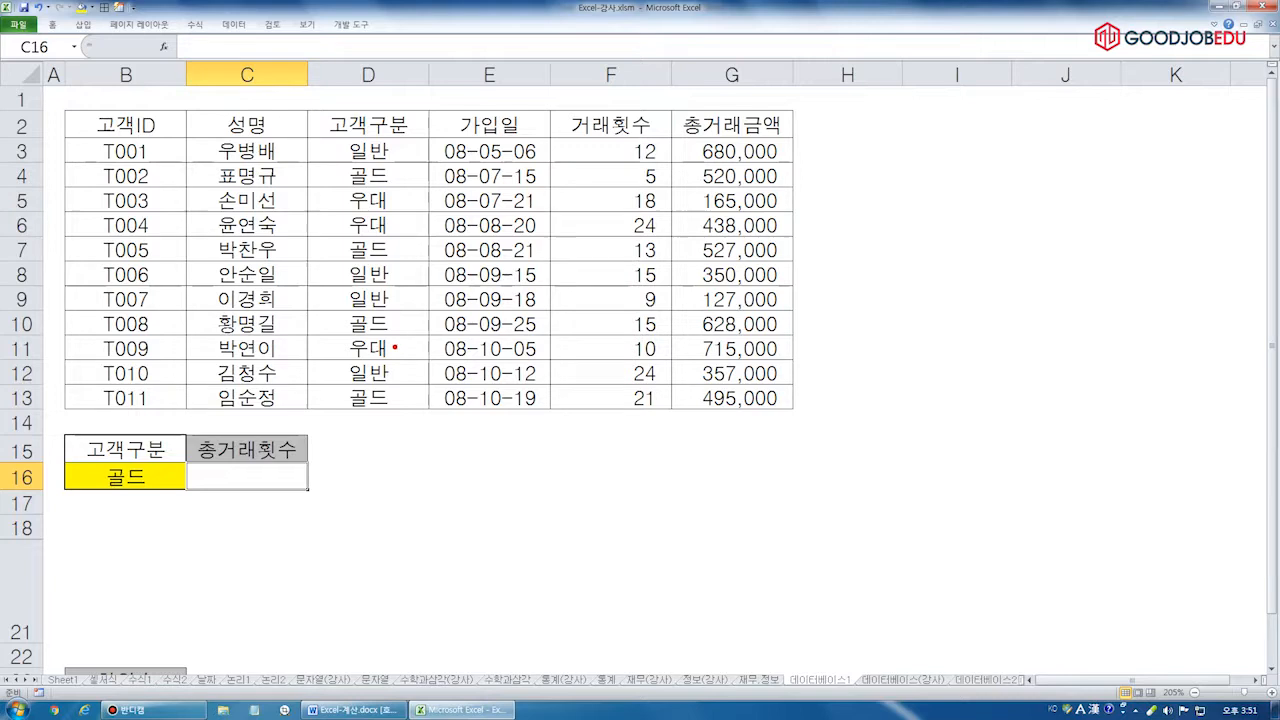
Examine which 고객구분 rows are 골드 and the matching 거래횟수 values that belong in the 총거래횟수 total
mouse_move(400, 155)
left_mouse_down()
mouse_move(352, 187)
mouse_move(346, 150)
left_mouse_up()
mouse_move(366, 258)
left_mouse_down()
mouse_move(350, 228)
mouse_move(340, 262)
left_mouse_up()
left_click_drag(346, 349, 336, 334)
mouse_move(350, 408)
left_mouse_down()
mouse_move(372, 412)
mouse_move(350, 404)
left_mouse_up()
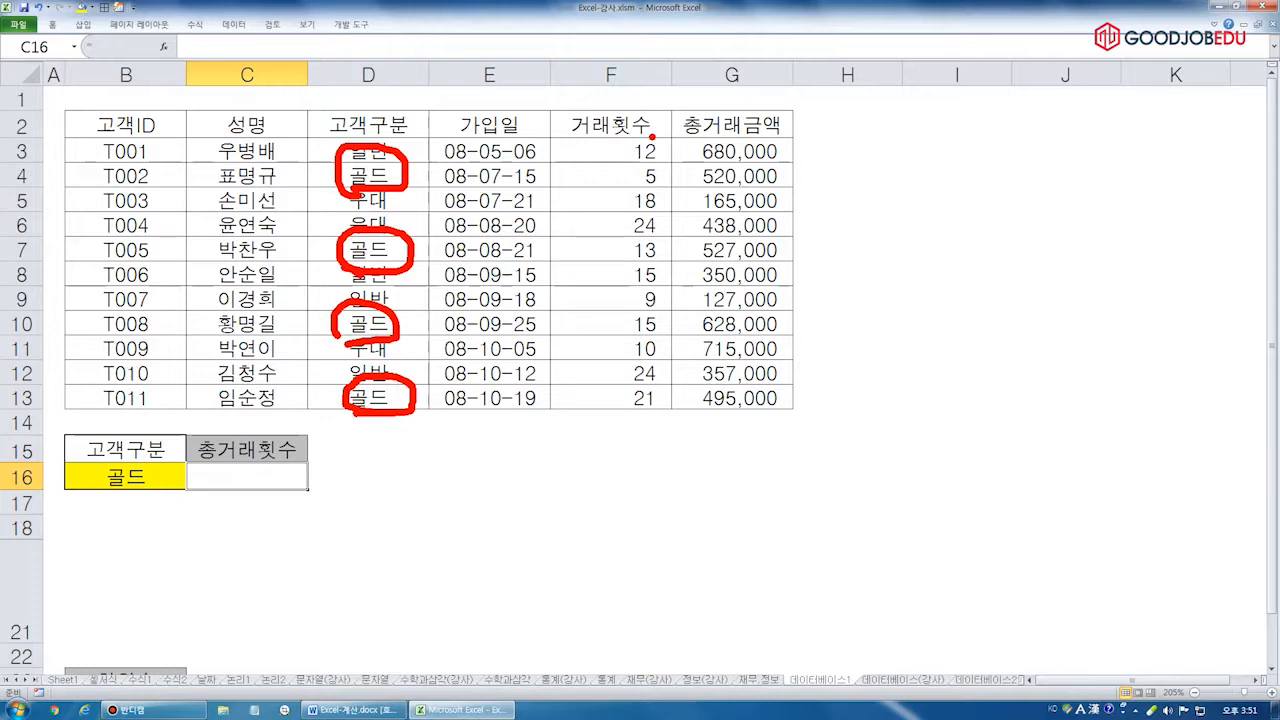
mouse_move(621, 188)
left_mouse_down()
mouse_move(684, 180)
mouse_move(618, 183)
left_mouse_up()
mouse_move(633, 262)
left_mouse_down()
mouse_move(667, 239)
mouse_move(618, 280)
left_mouse_up()
mouse_move(647, 347)
left_mouse_down()
mouse_move(620, 304)
mouse_move(616, 330)
left_mouse_up()
mouse_move(627, 400)
left_mouse_down()
mouse_move(655, 386)
mouse_move(618, 390)
left_mouse_up()
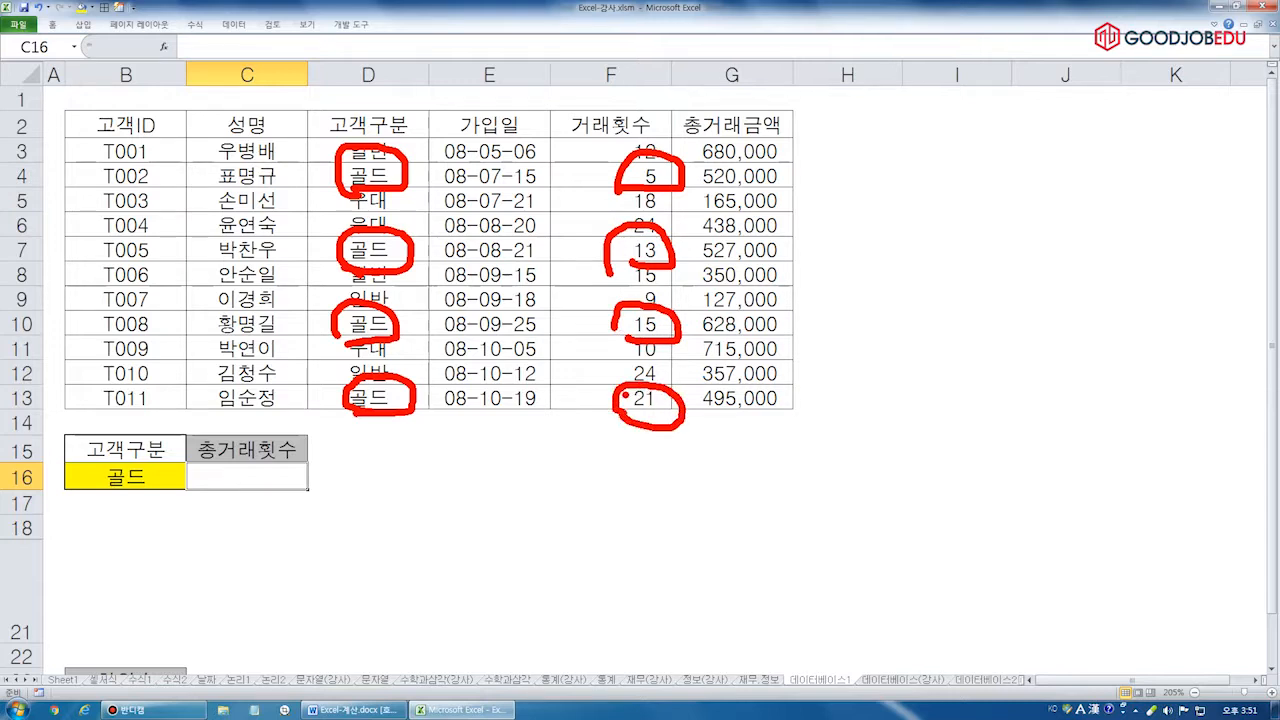
left_click_drag(303, 440, 345, 420)
key("Escape")
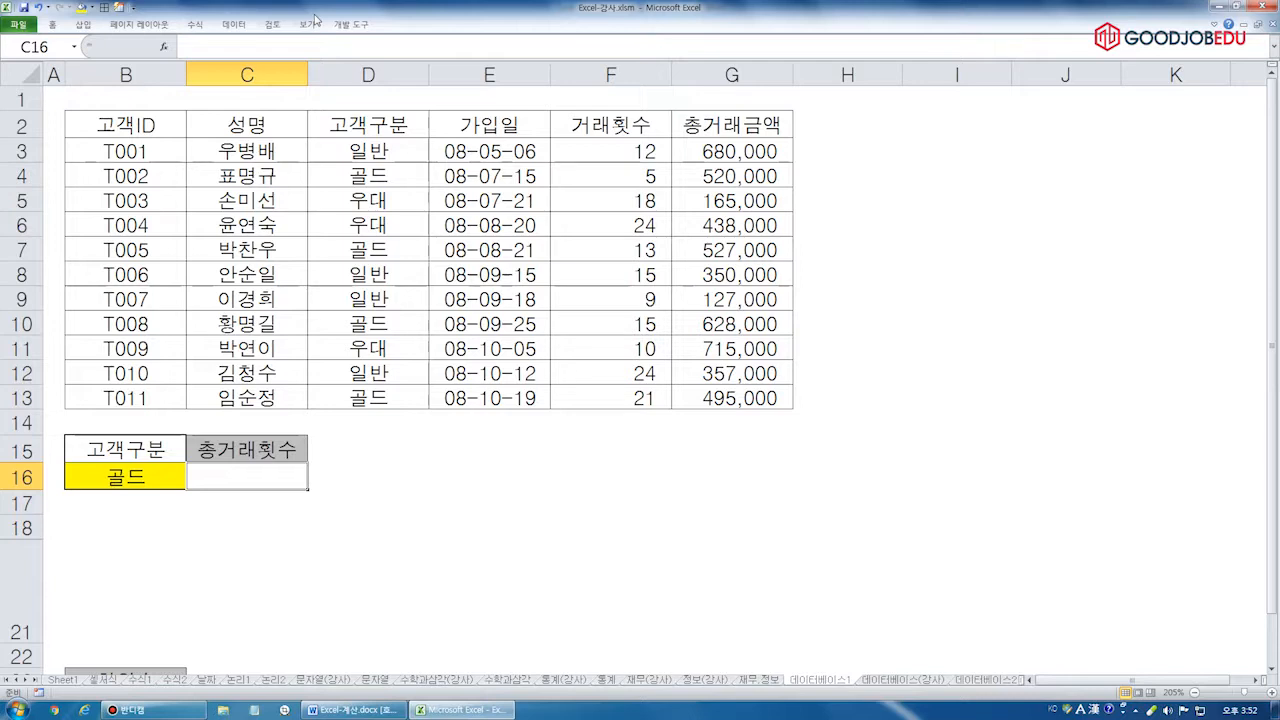
Start the 총거래횟수 formula in C16 with =dsum(
left_click(304, 47)
type("=")
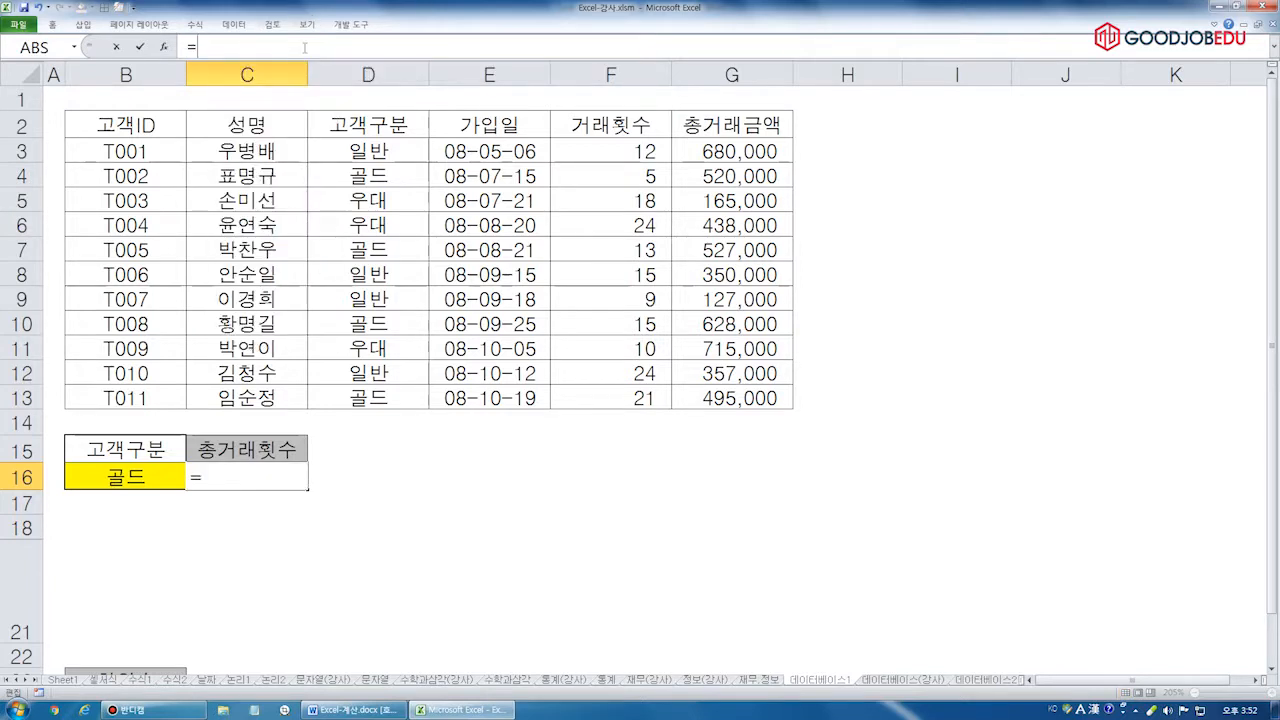
type("dsum(")
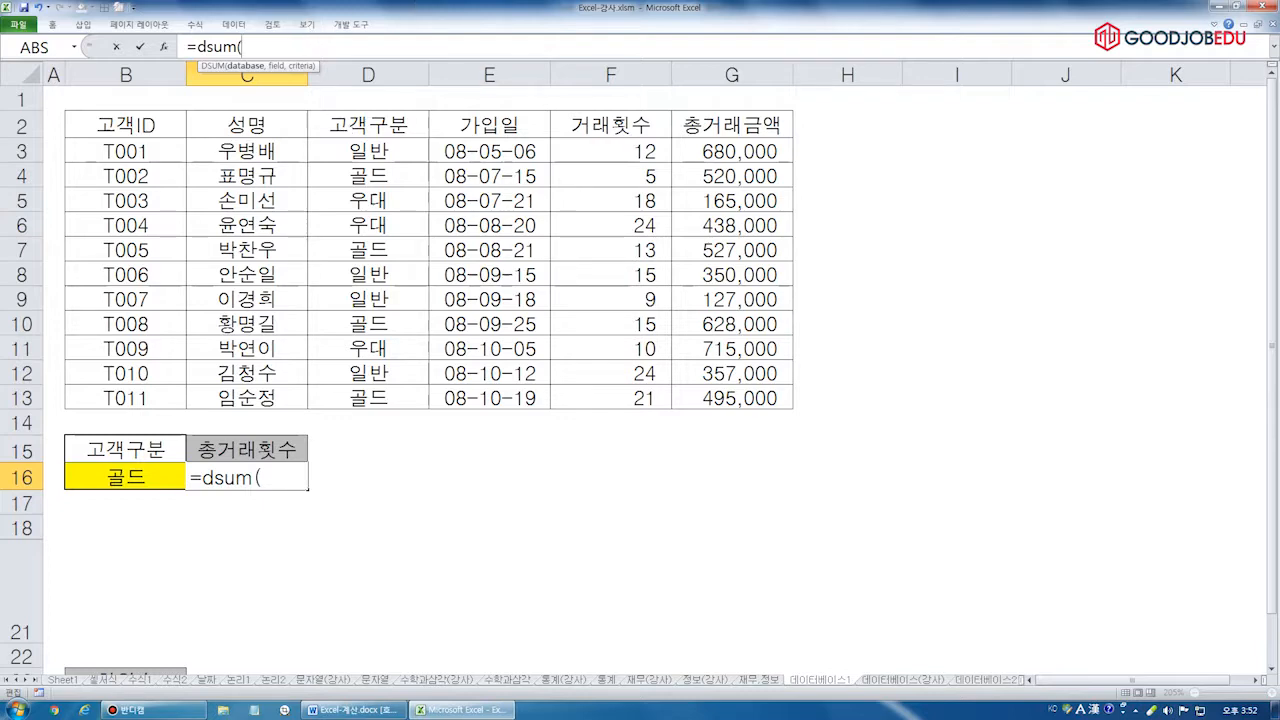
Switch to the Excel-계산.docx document in Word and examine the DSUM, DAVERAGE, DCOUNT, DCOUNTA and DMAX entries
left_click(350, 710)
mouse_move(494, 198)
left_mouse_down()
mouse_move(571, 198)
mouse_move(588, 222)
left_mouse_up()
mouse_move(504, 268)
left_mouse_down()
mouse_move(578, 264)
mouse_move(573, 289)
left_mouse_up()
left_click_drag(482, 322, 570, 327)
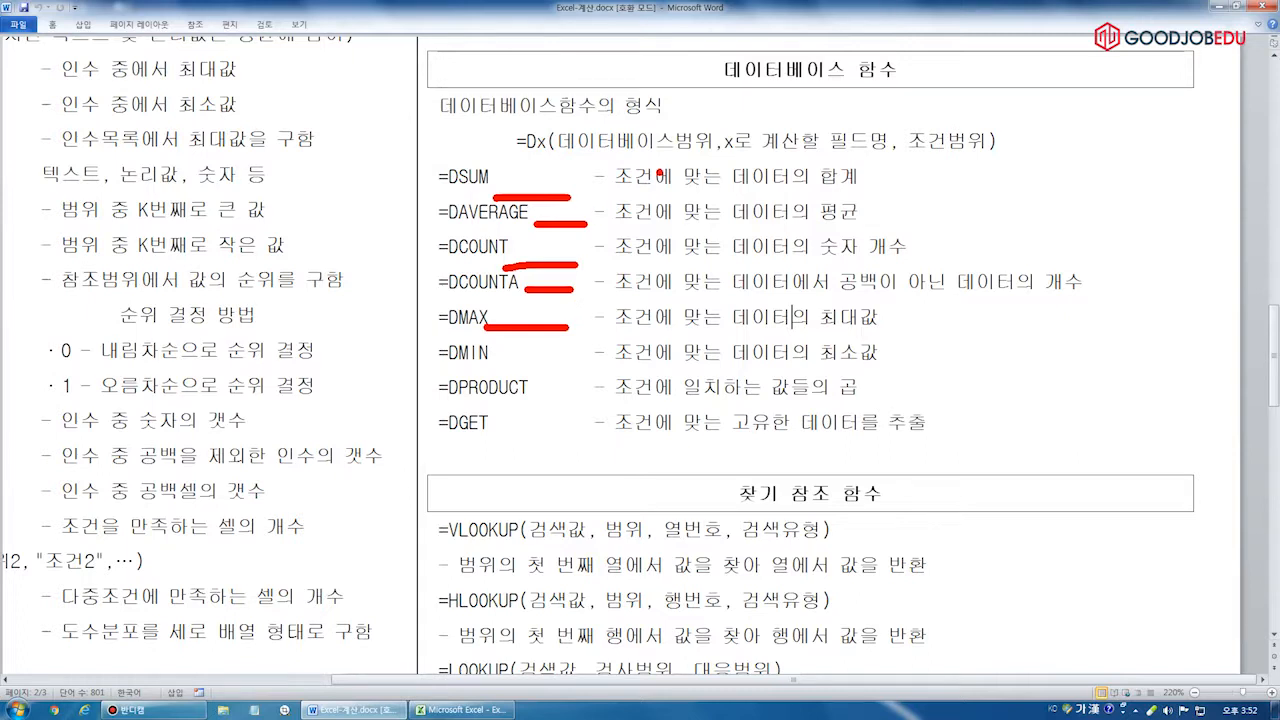
key("Escape")
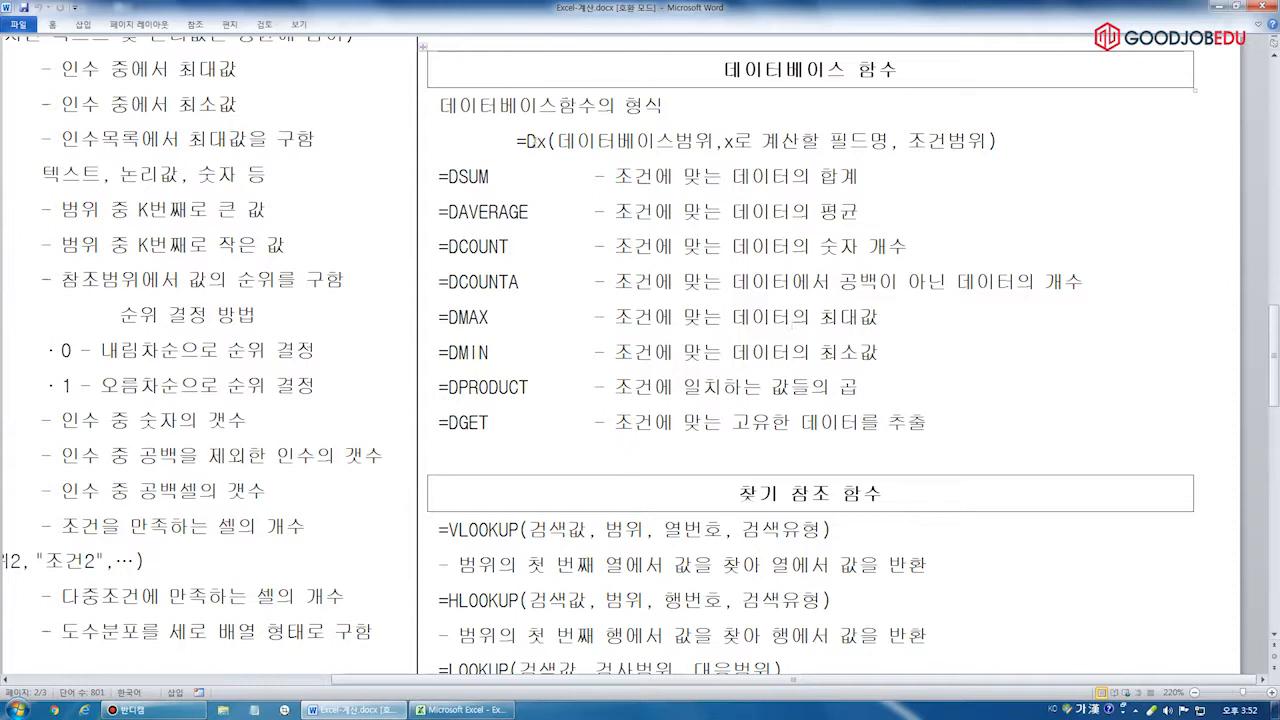
In the =Dx syntax line, change the function name to Dsum and replace x로 with 합계를 in the field argument
left_click_drag(537, 141, 548, 142)
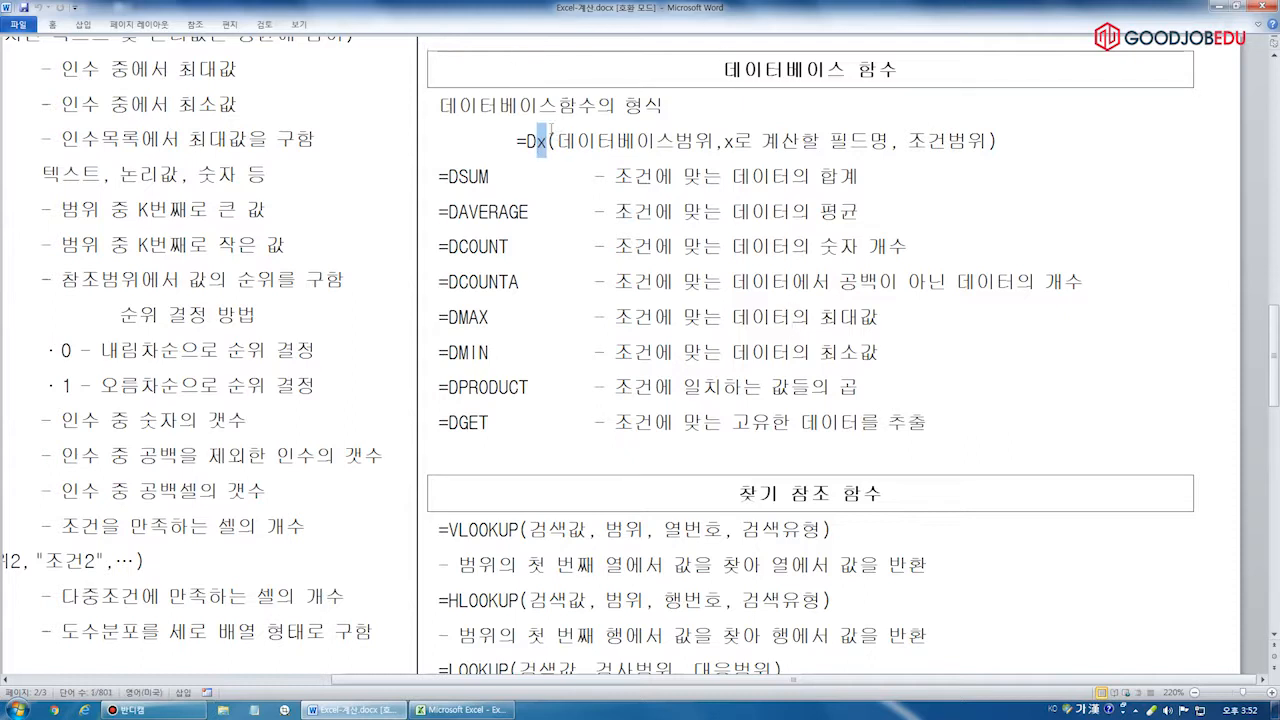
key("Delete")
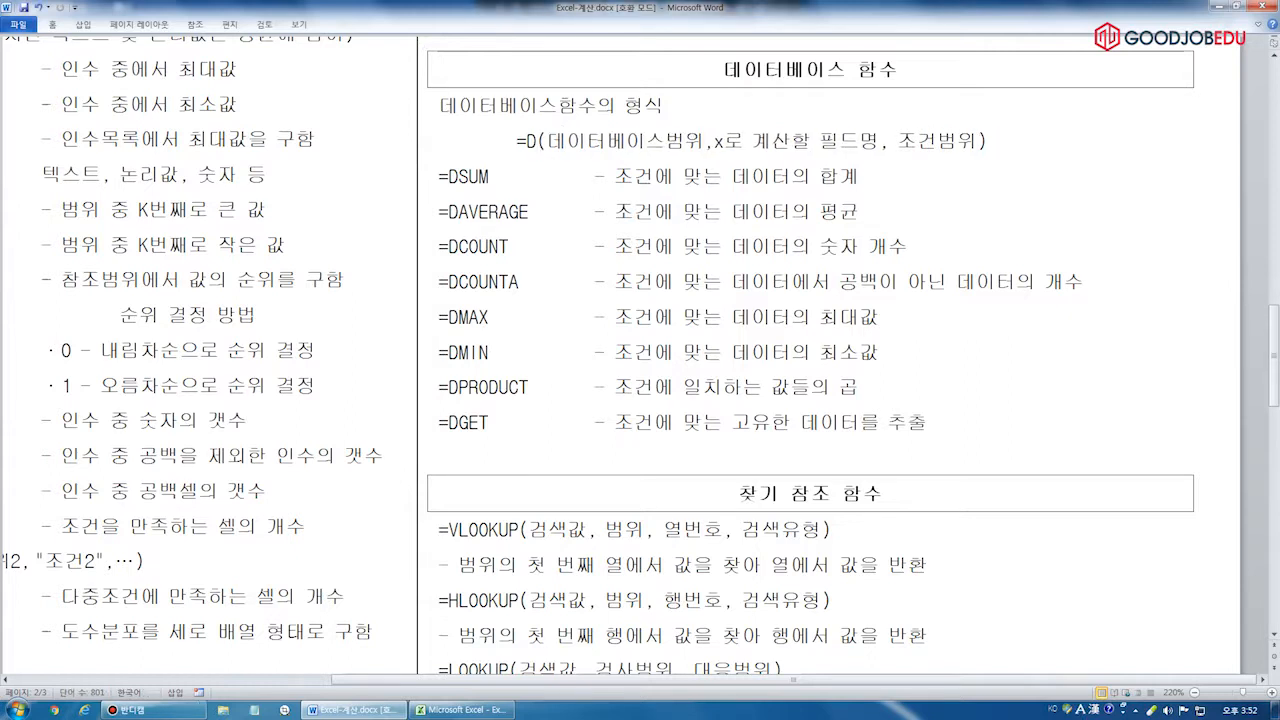
type("sum")
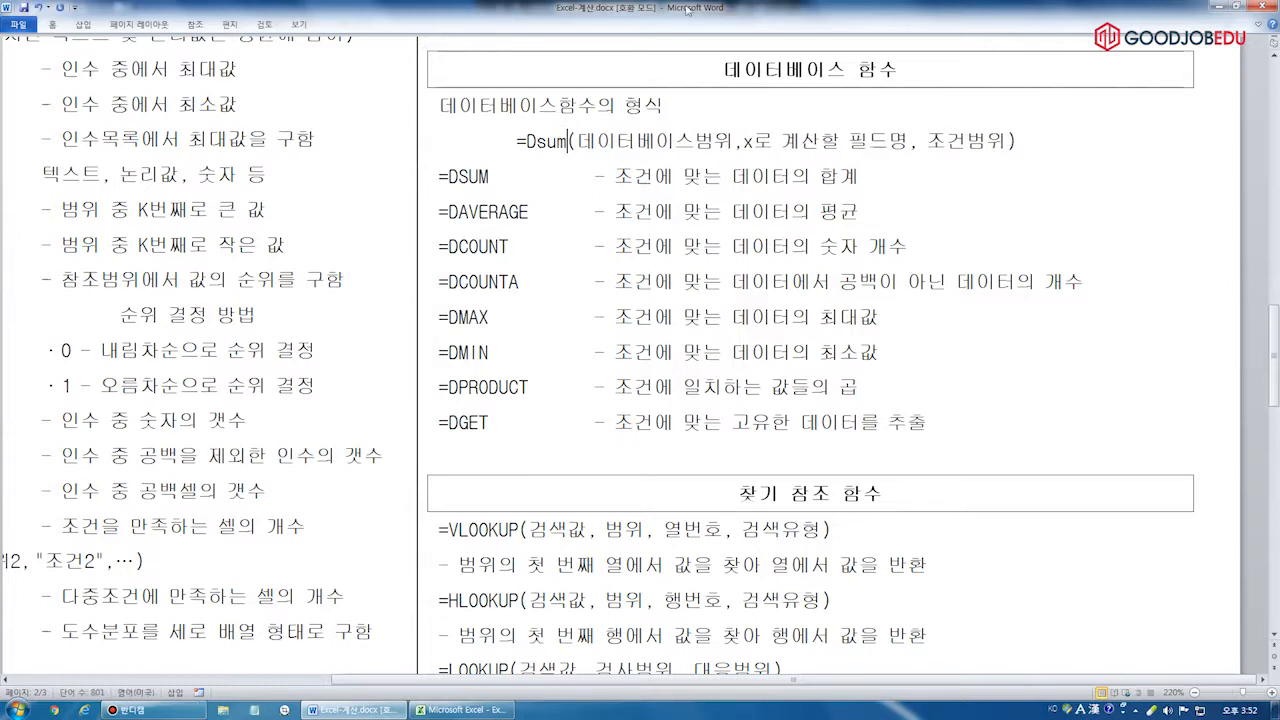
left_click_drag(743, 141, 782, 145)
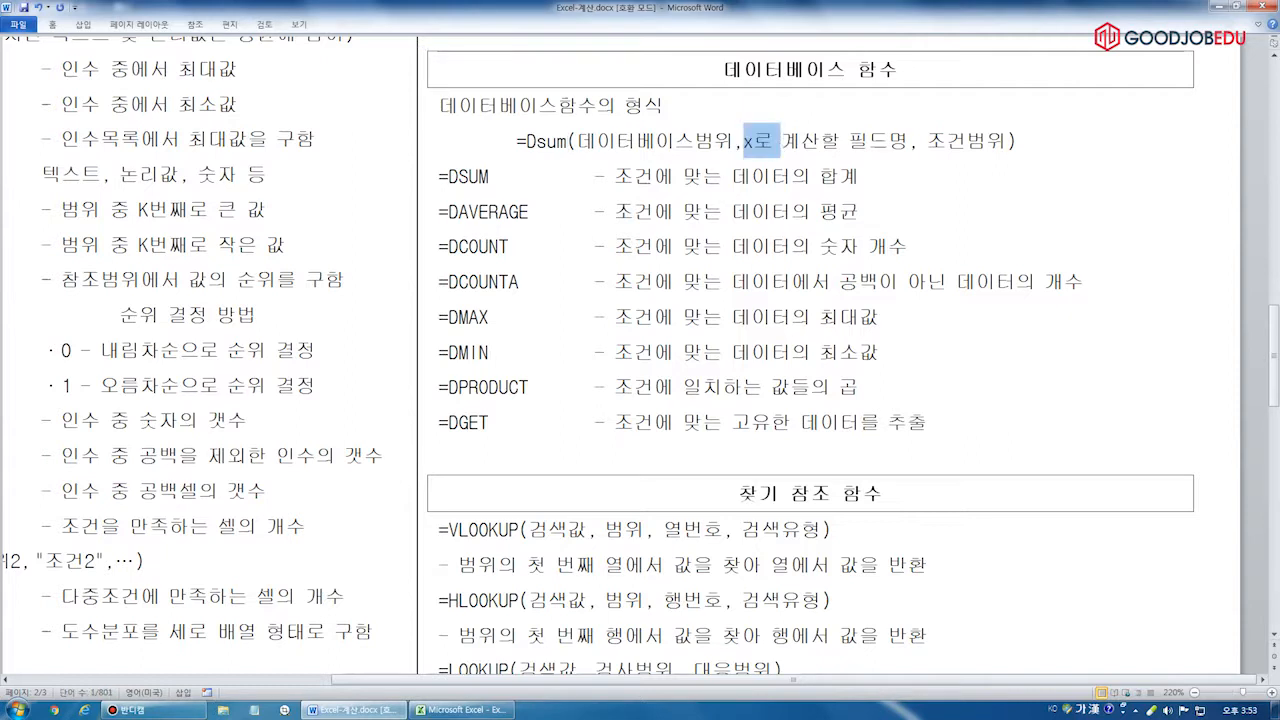
type("합계를")
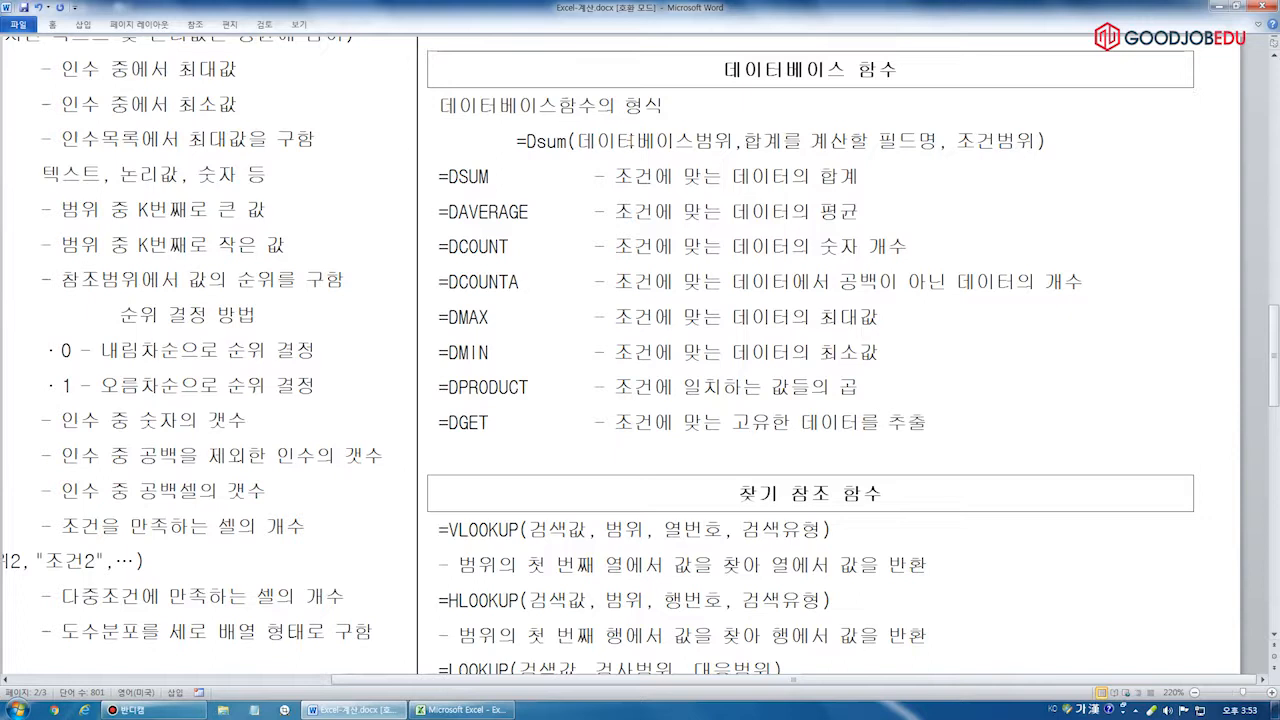
Undo the Dsum and 합계를 edits in the database function syntax line
key("ctrl+z")
key("ctrl+z")
key("ctrl+z")
key("ctrl+z")
key("ctrl+z")
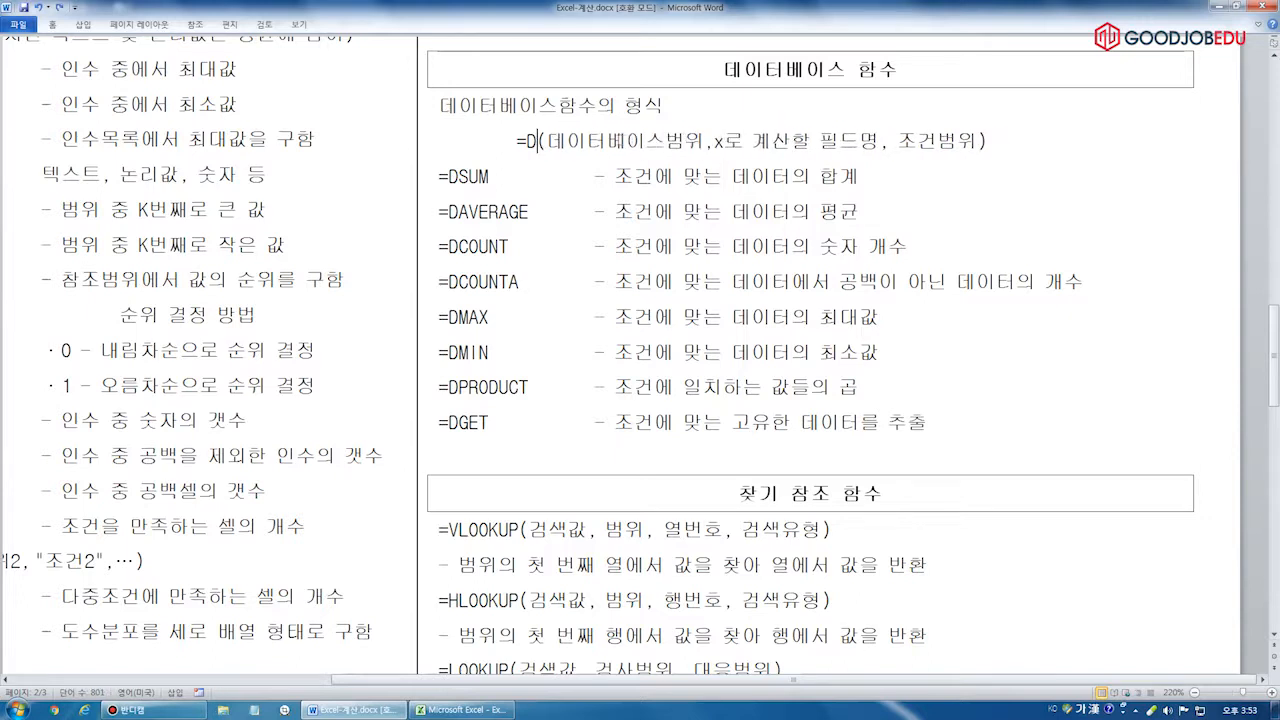
Rewrite the syntax line with Daverage as the function name and 평균을 in place of x로 in the field argument
key("BackSpace")
type("average")
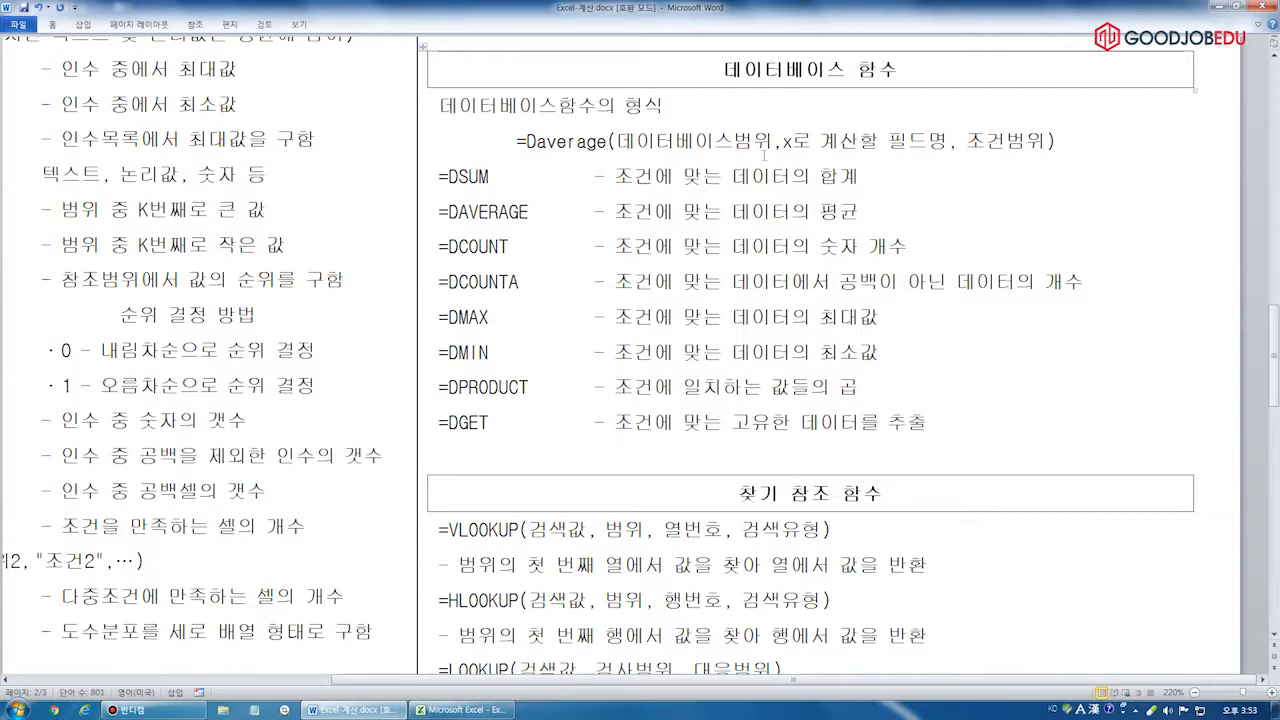
left_click_drag(783, 141, 810, 141)
type("평균")
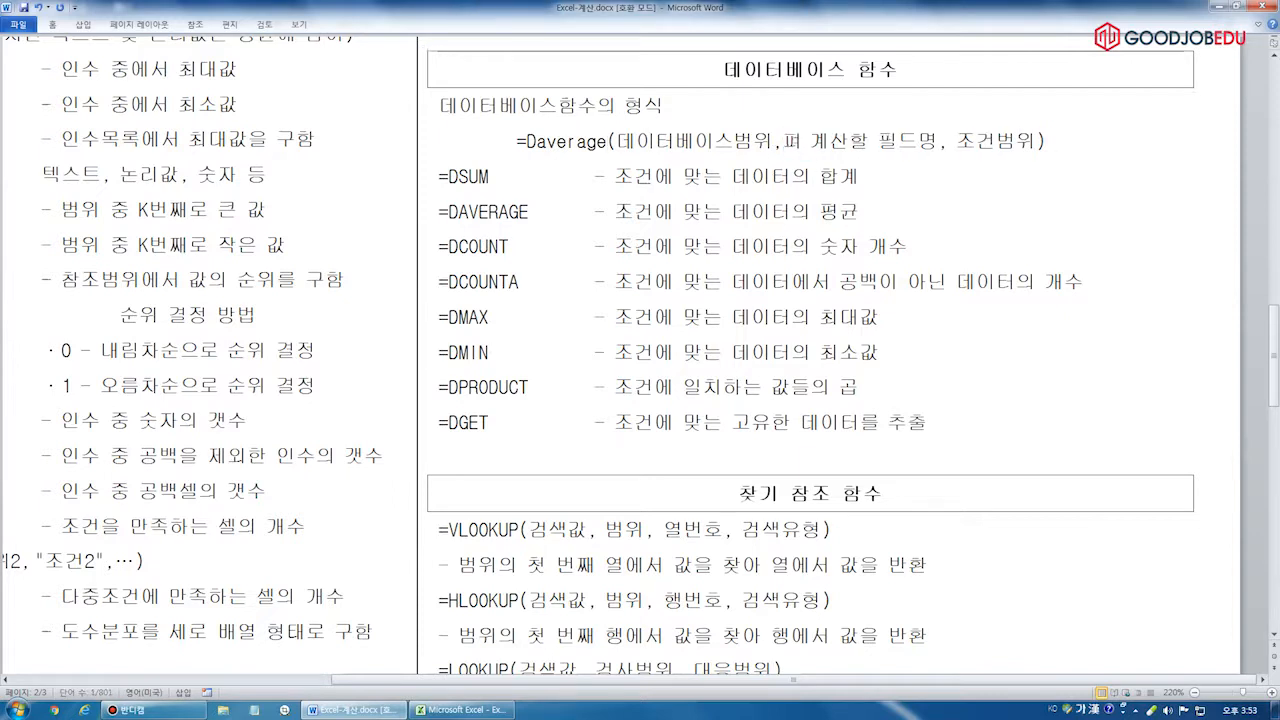
type("을")
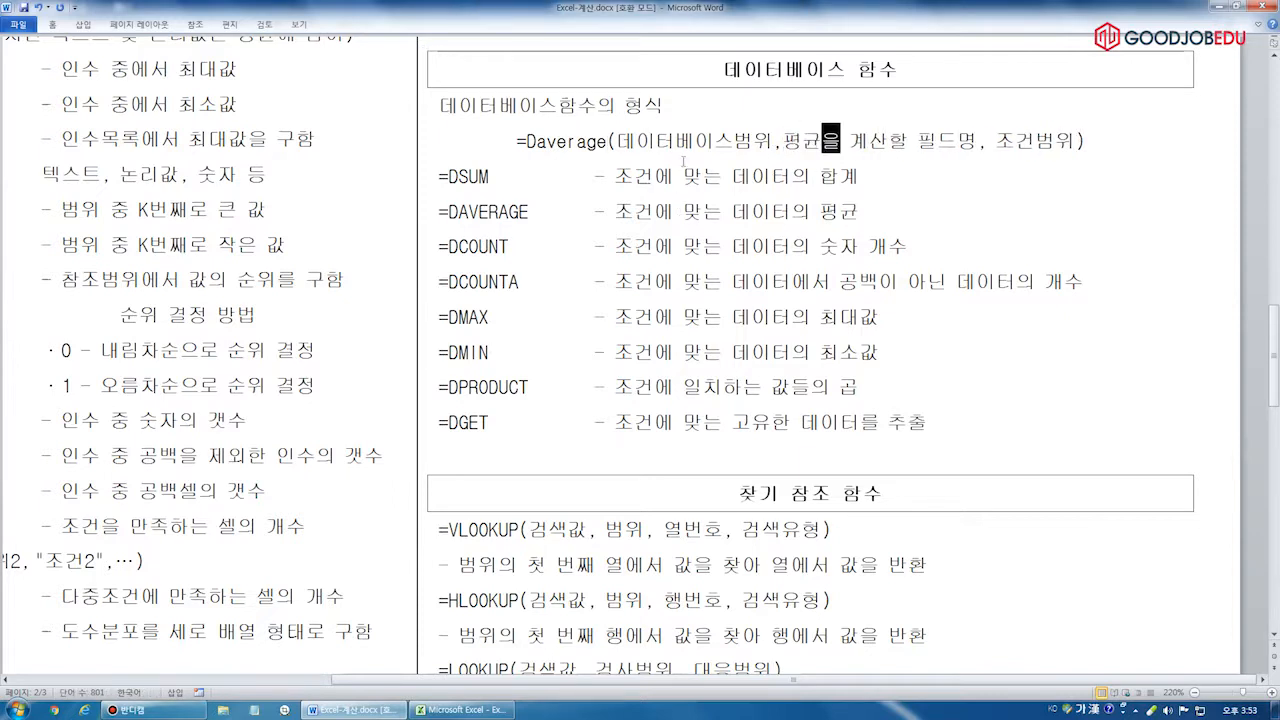
left_click_drag(487, 121, 1096, 158)
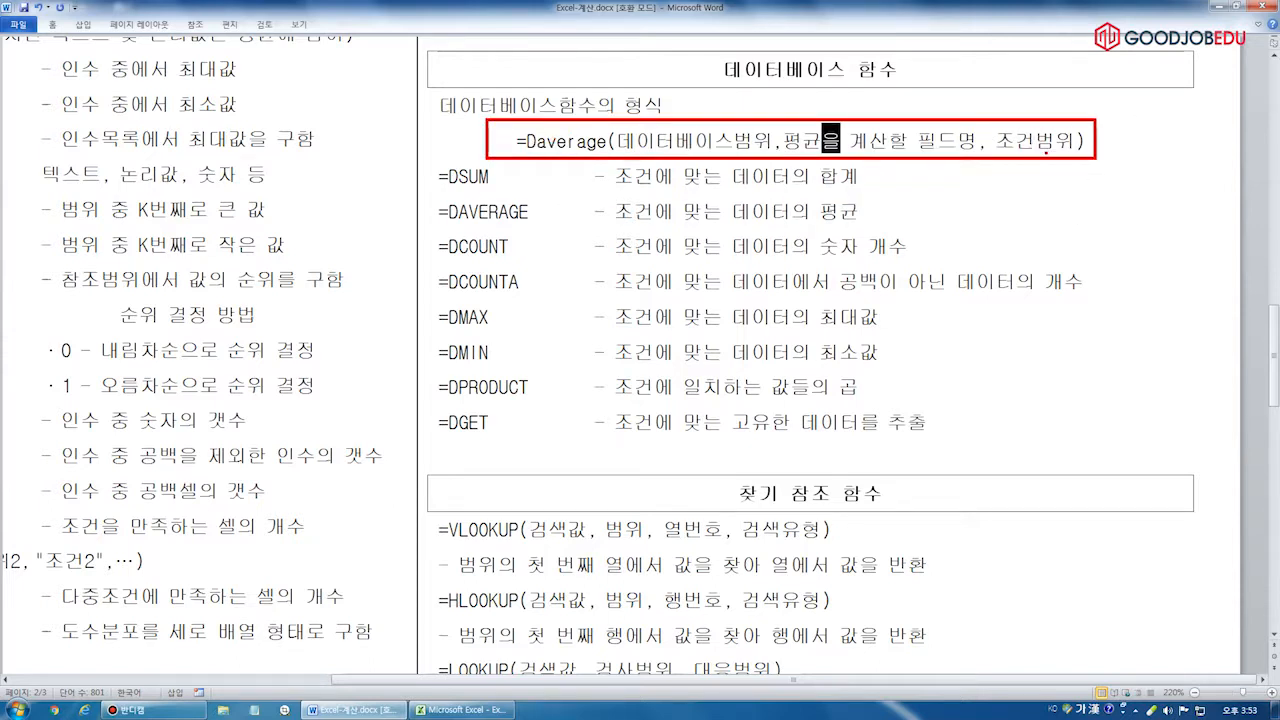
Undo the Daverage and 평균을 edits so the syntax line has its generic =Dx form again
key("Escape")
key("ctrl+z")
key("ctrl+z")
key("ctrl+z")
key("Left")
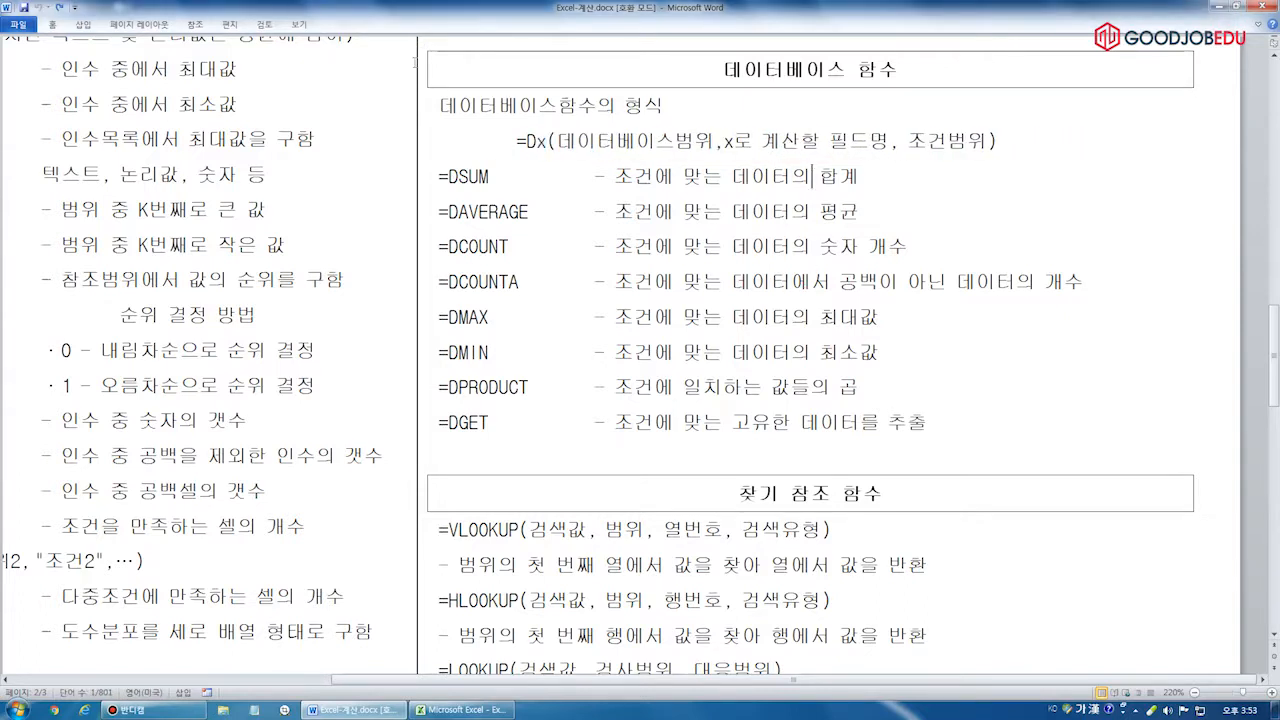
Examine how the x in =Dx relates to the x로 계산할 필드명 argument in the syntax line
left_click_drag(537, 141, 546, 141)
left_click_drag(725, 141, 857, 141)
left_click_drag(520, 152, 551, 156)
left_click_drag(783, 98, 841, 97)
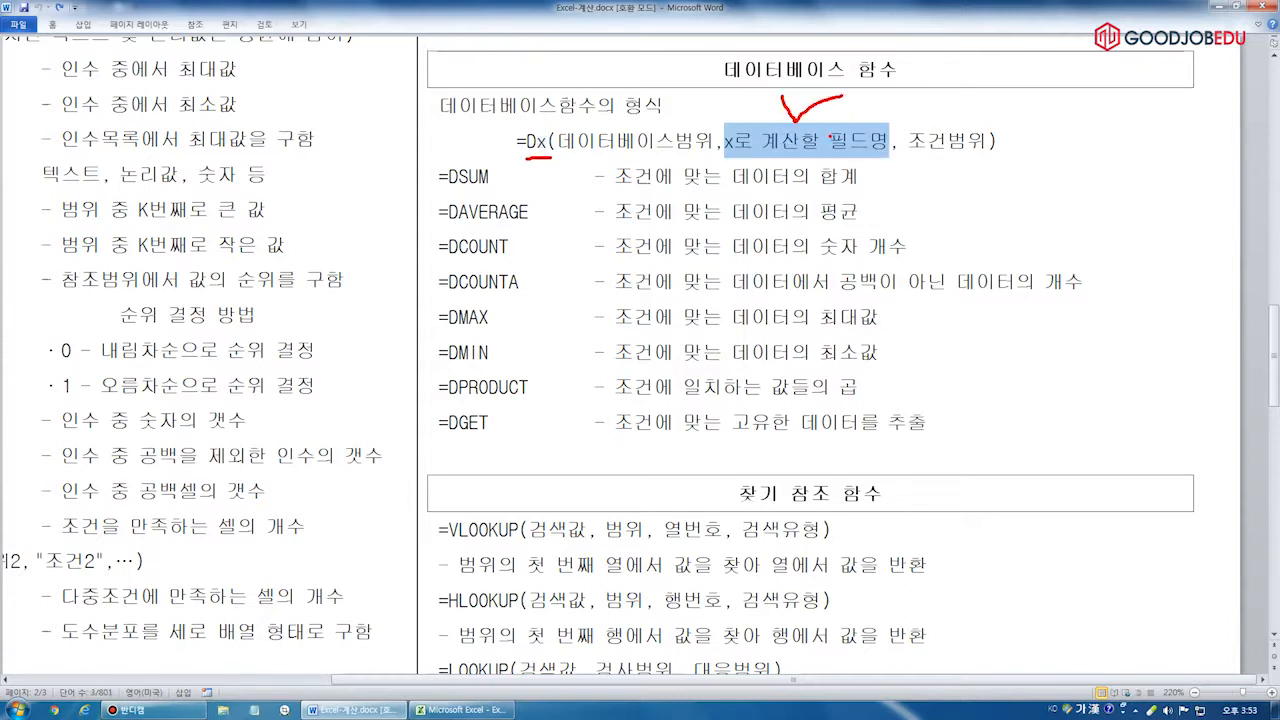
key("Escape")
Switch to the Excel-강사.xlsm workbook in Excel and examine the database argument of the unfinished DSUM formula
key("alt+Tab")
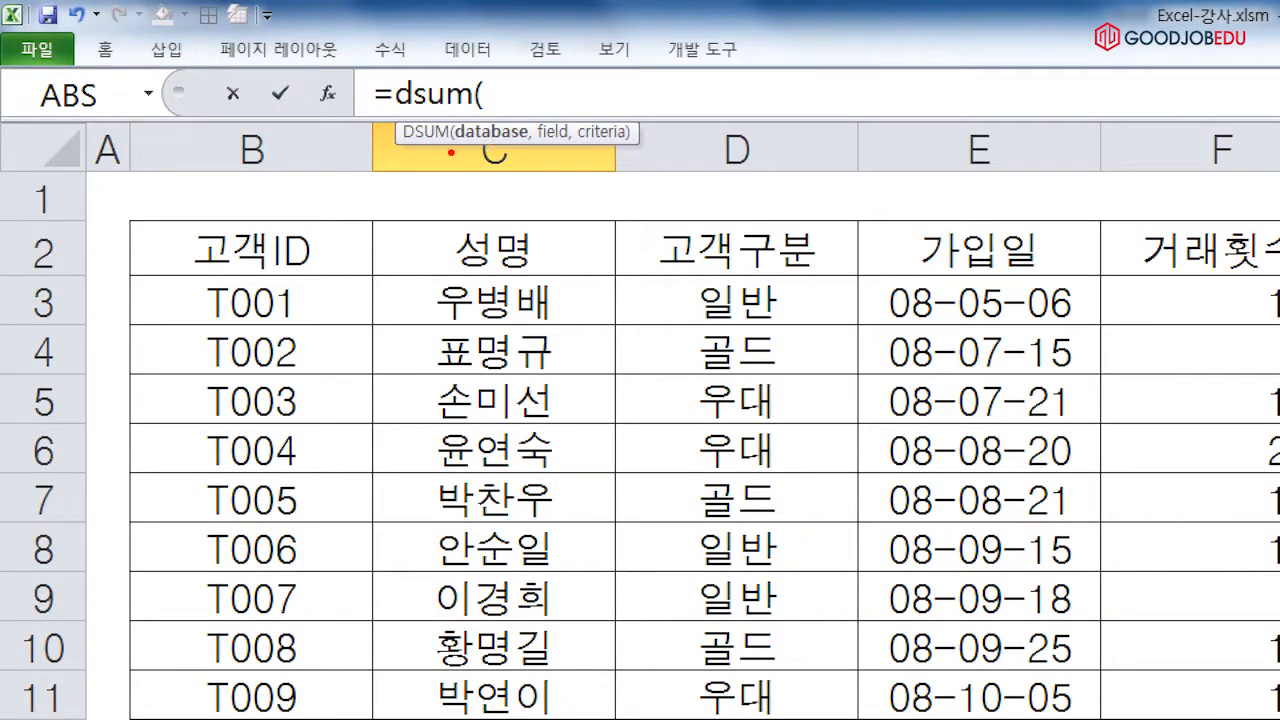
left_click_drag(451, 153, 530, 145)
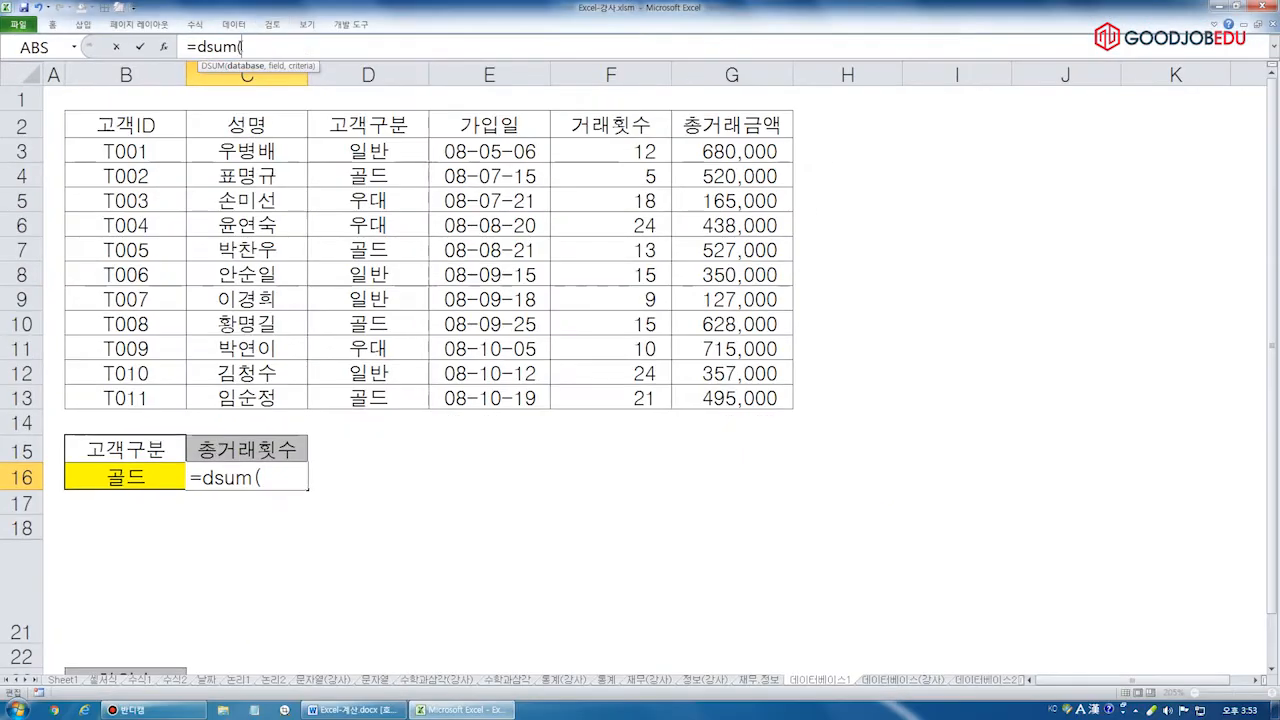
Add B2:G13 as the database and the 거래횟수 header F2 as the field to the DSUM formula, checking both ranges
left_click_drag(140, 133, 715, 398)
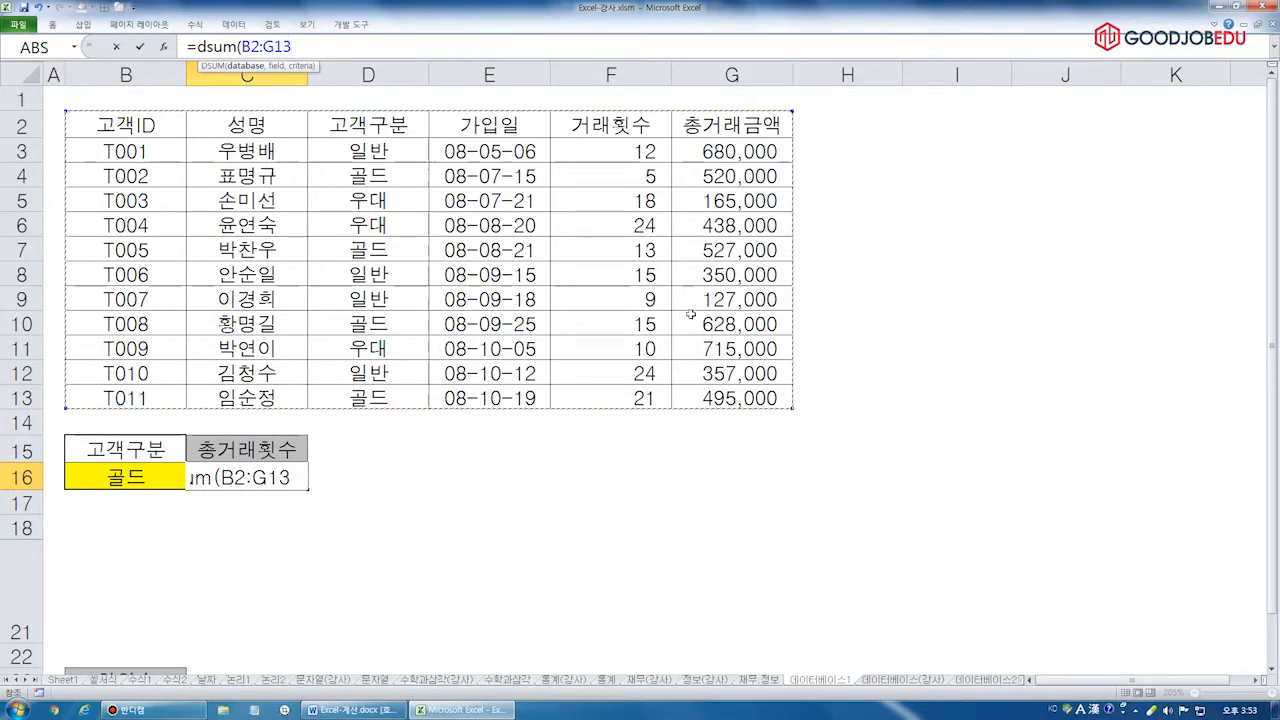
type(",")
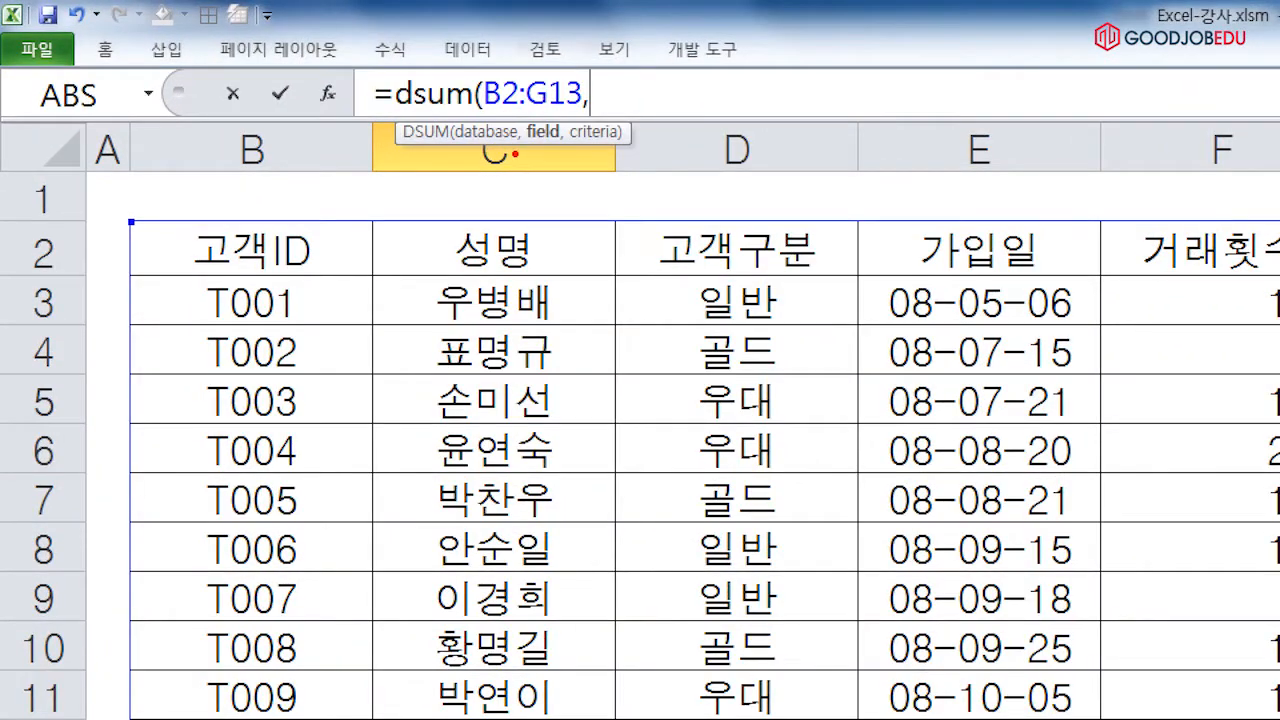
left_click_drag(514, 154, 561, 154)
mouse_move(422, 37)
left_mouse_down()
mouse_move(450, 76)
mouse_move(487, 42)
left_mouse_up()
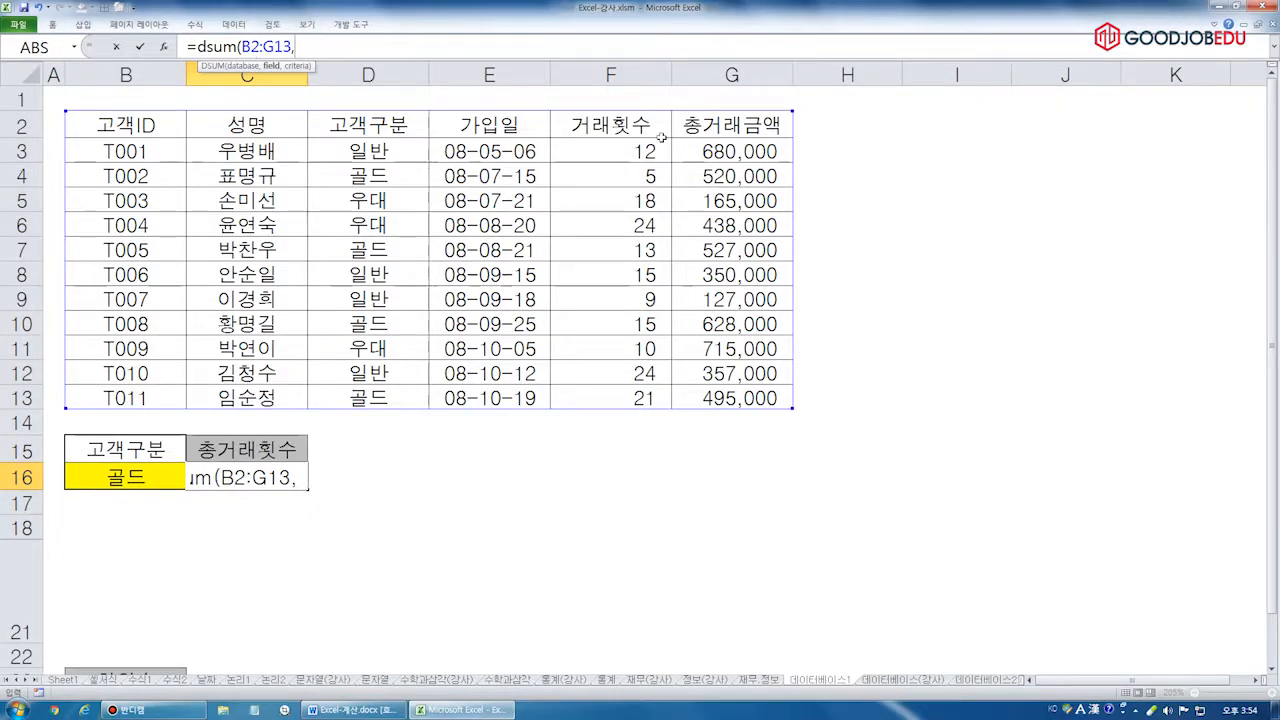
left_click(627, 127)
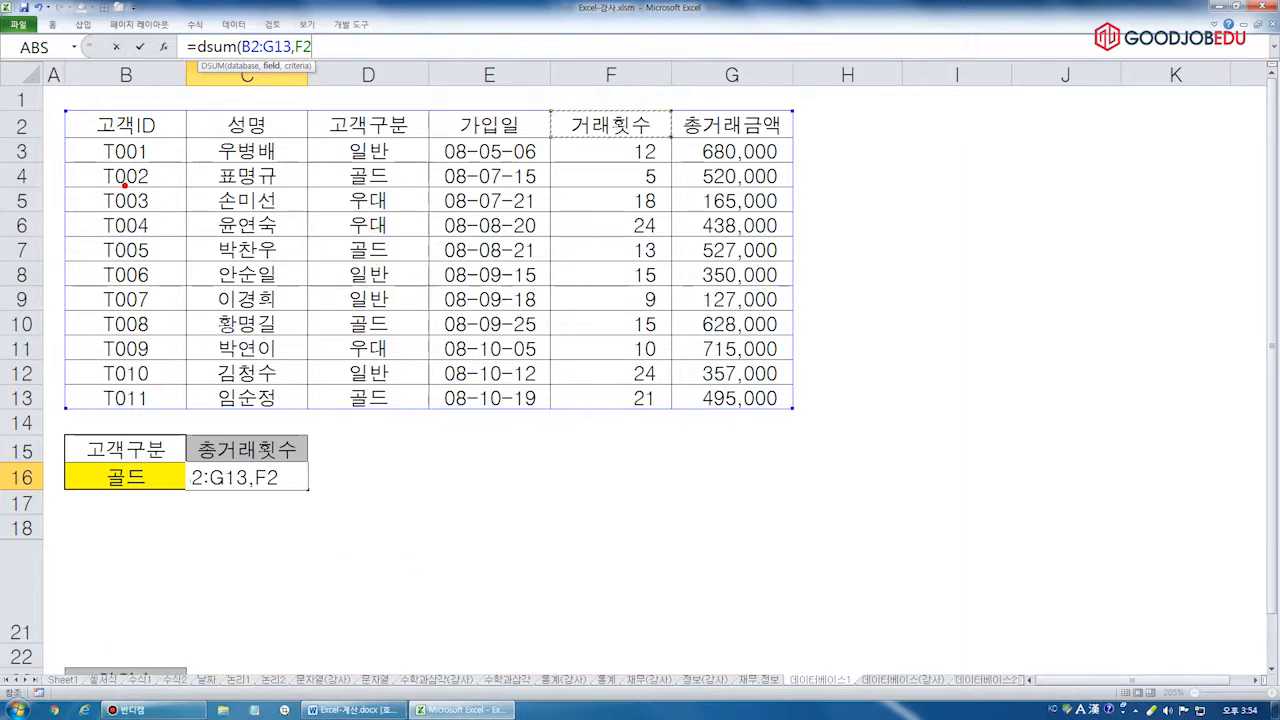
mouse_move(58, 103)
left_mouse_down()
mouse_move(771, 449)
mouse_move(800, 414)
left_mouse_up()
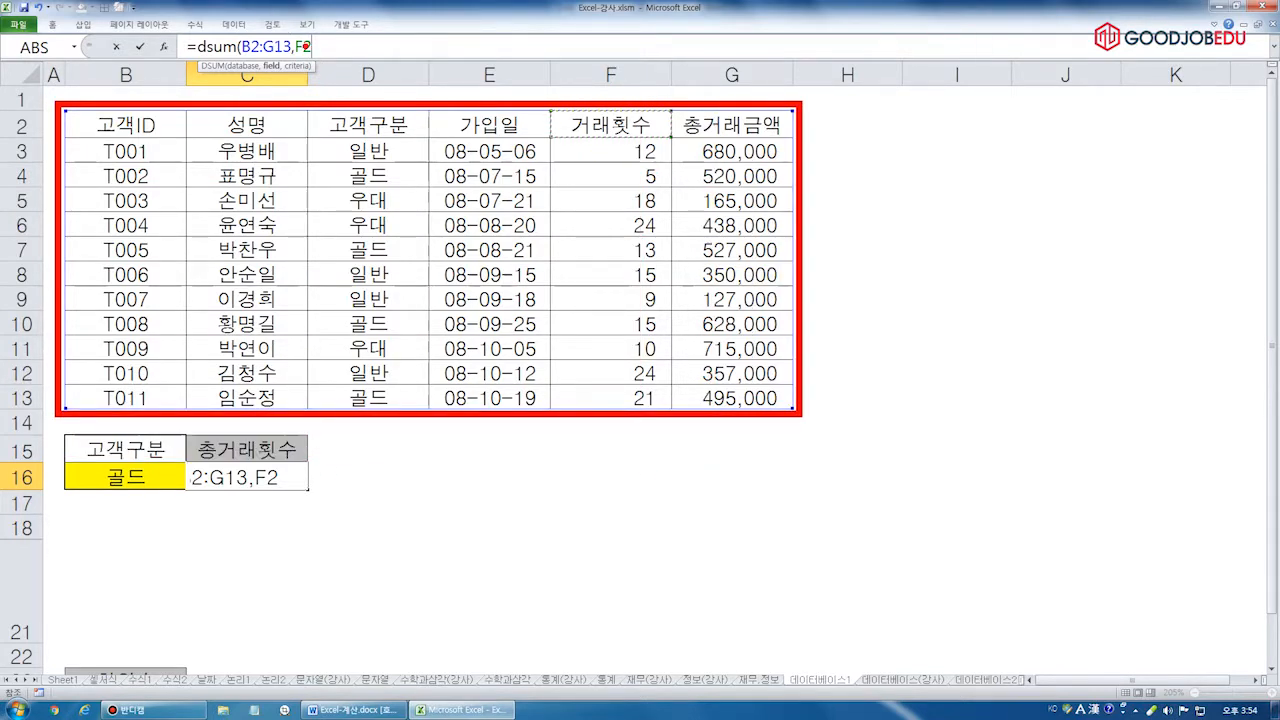
left_click_drag(543, 92, 678, 141)
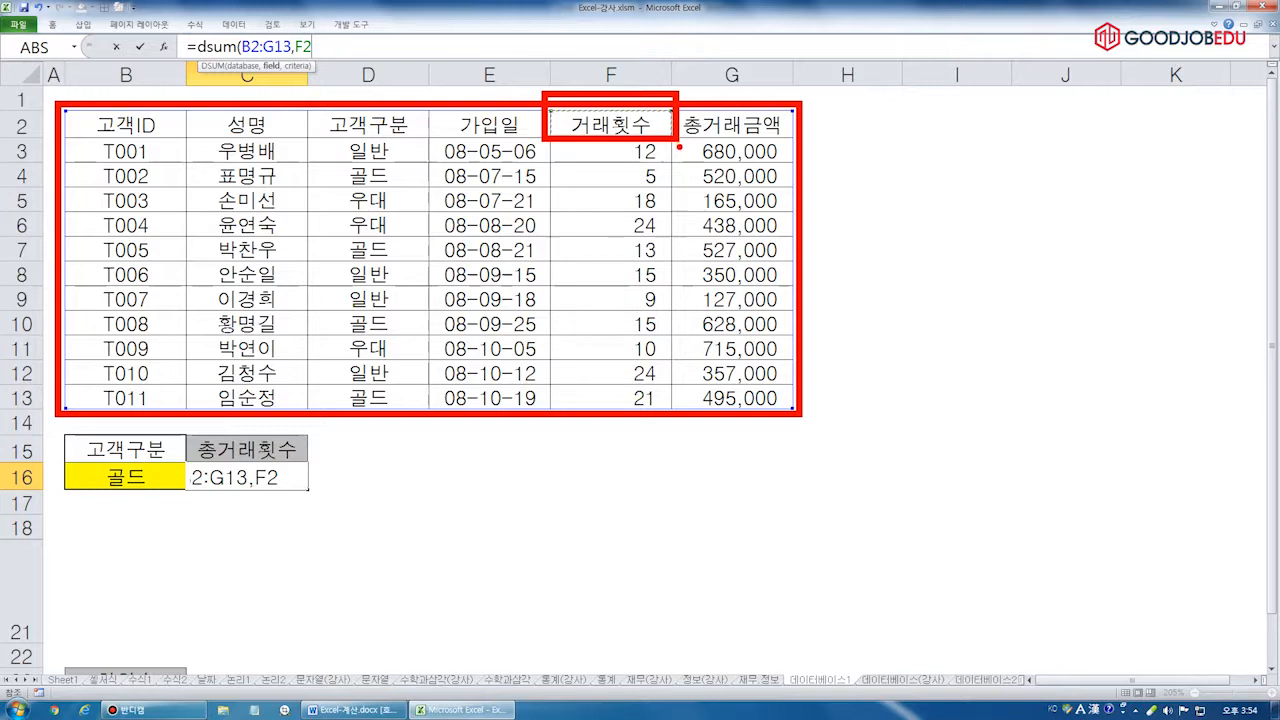
left_click_drag(585, 56, 648, 58)
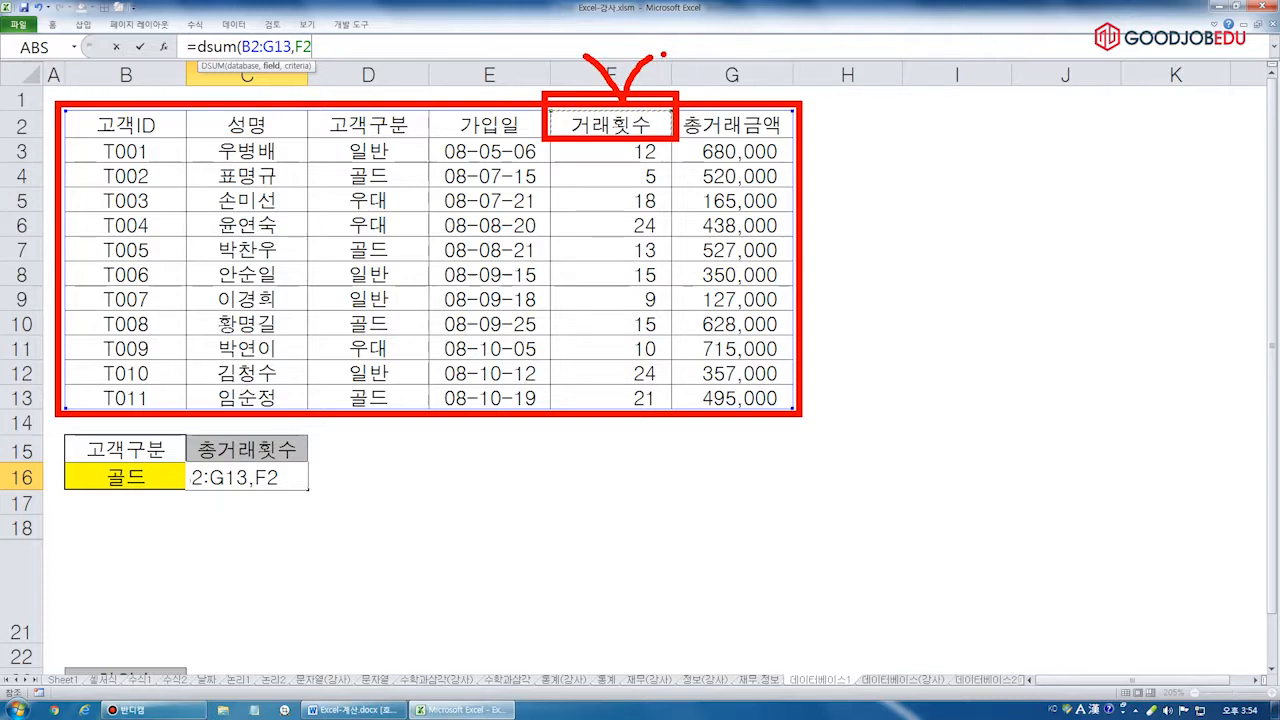
key("Escape")
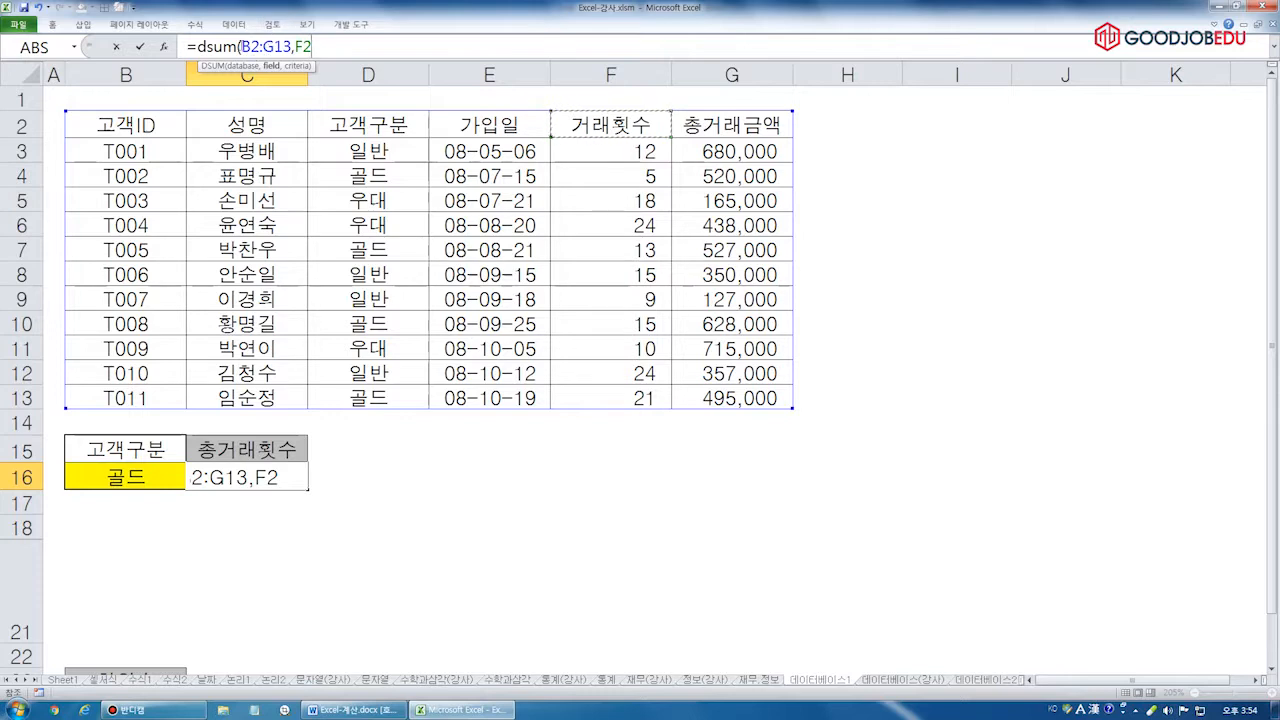
Clear the DSUM arguments and try B3:G13, without the header row, as the database range
left_click_drag(241, 47, 389, 49)
key("BackSpace")
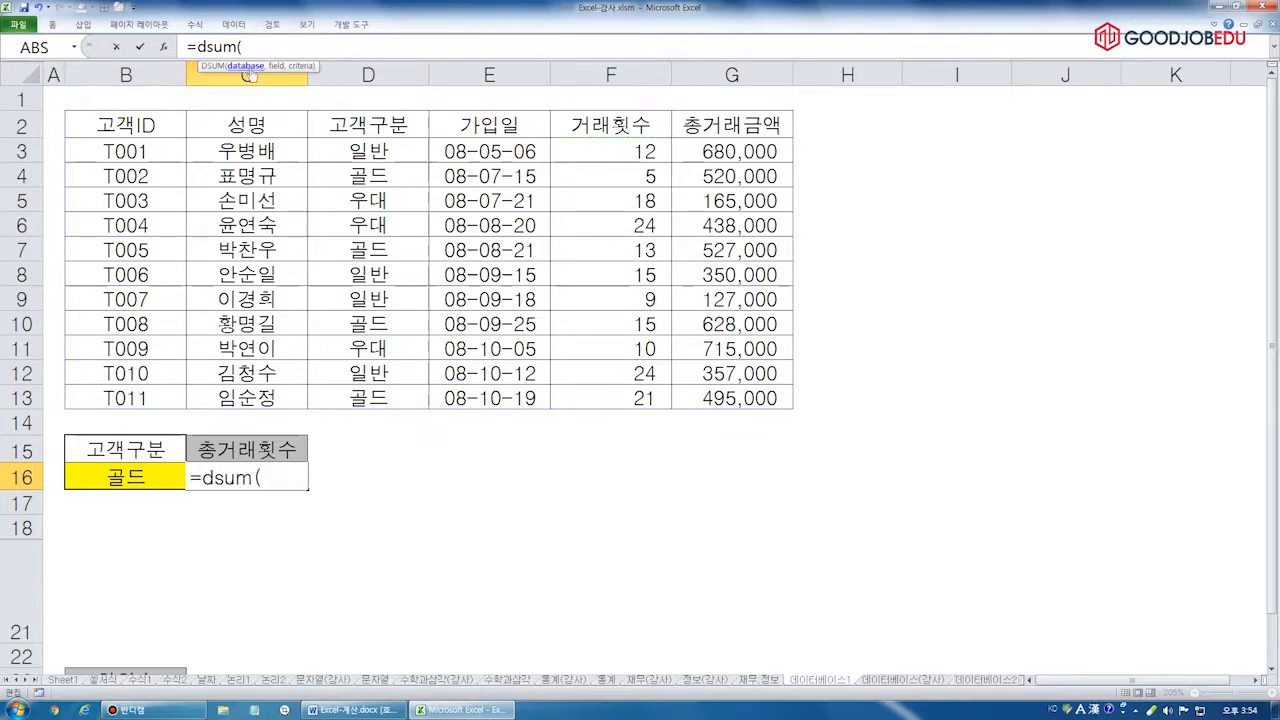
left_click_drag(130, 150, 775, 400)
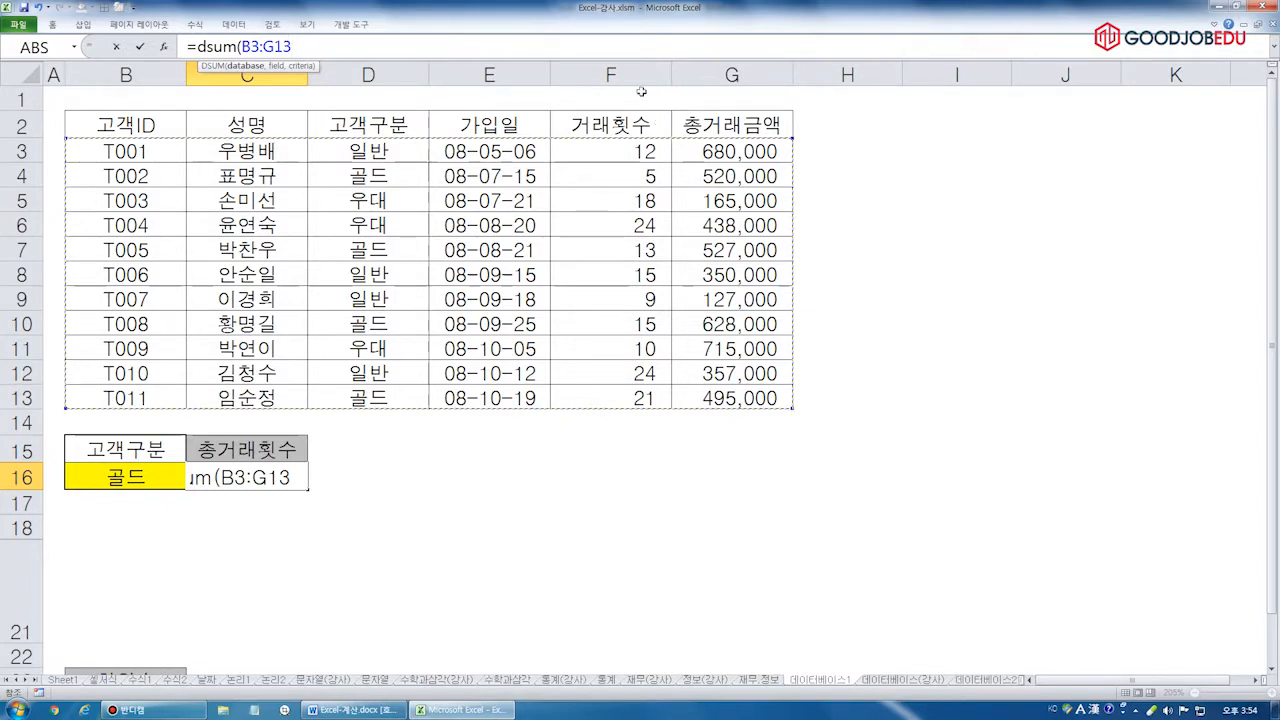
Set the DSUM database to B2:G13 including the headers, and use the 거래횟수 header F2 as the field
left_click_drag(130, 120, 749, 397)
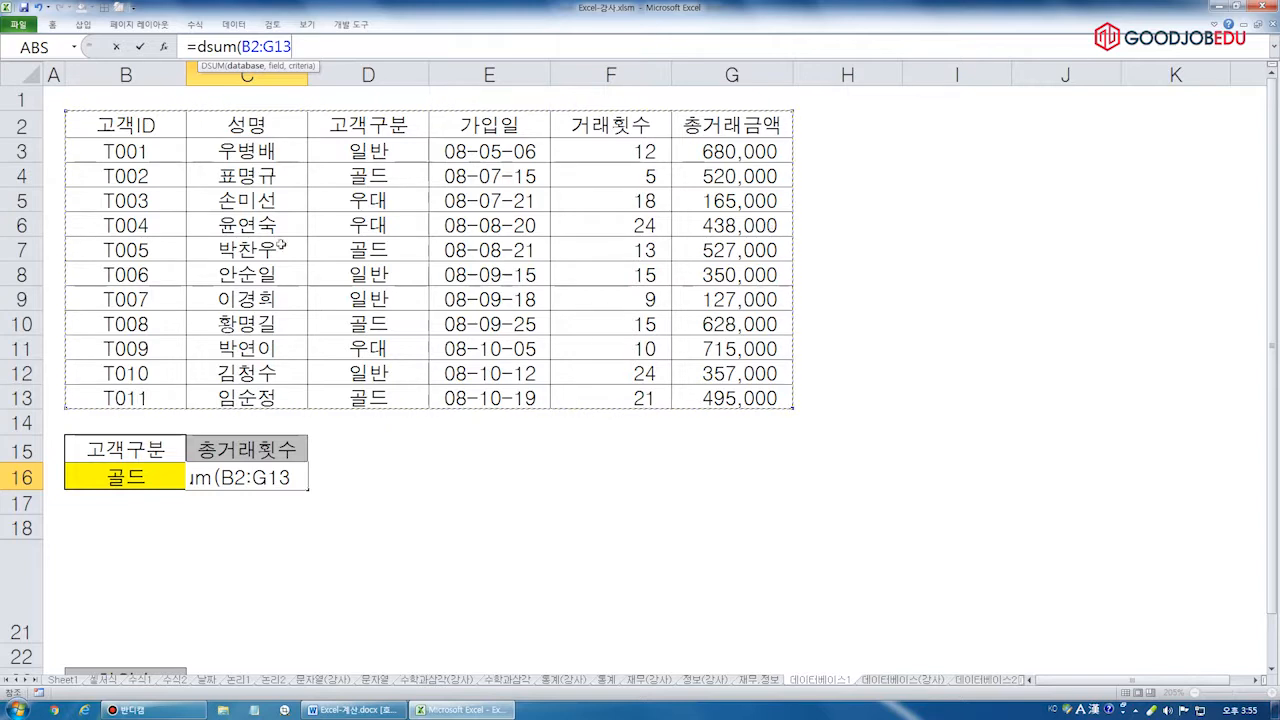
left_click_drag(172, 127, 734, 388)
type(",")
left_click(664, 130)
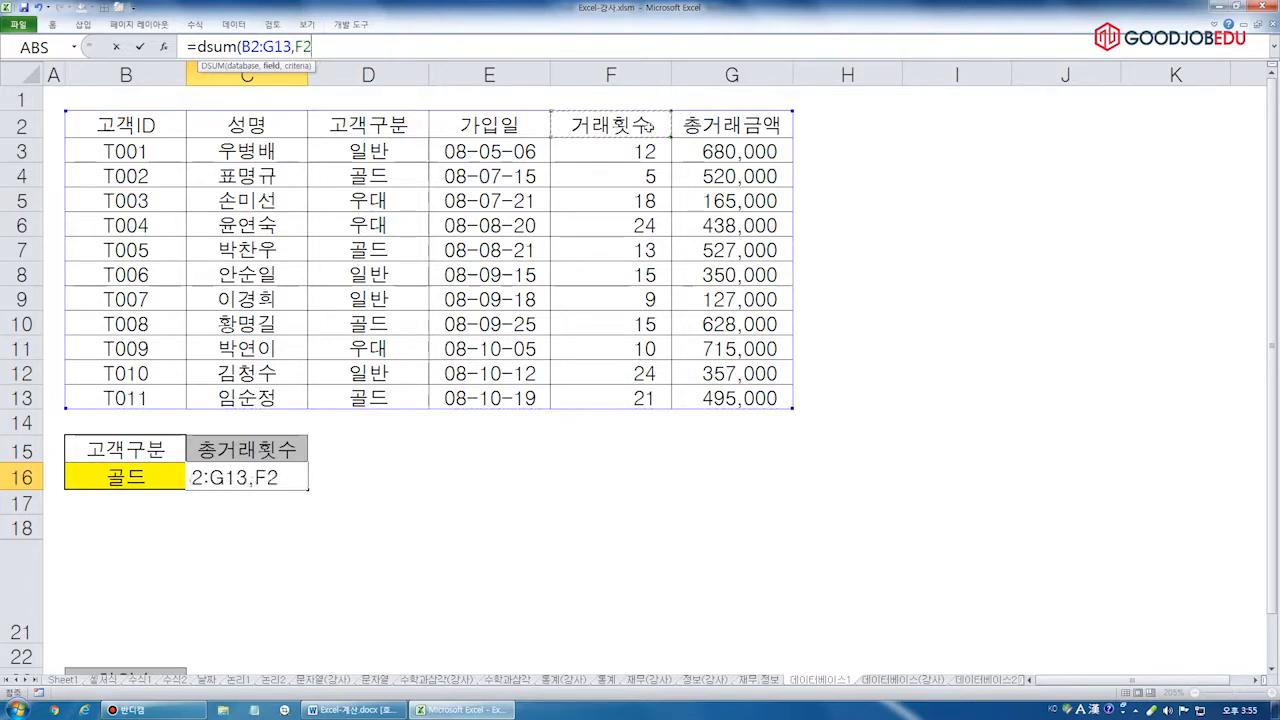
type(",")
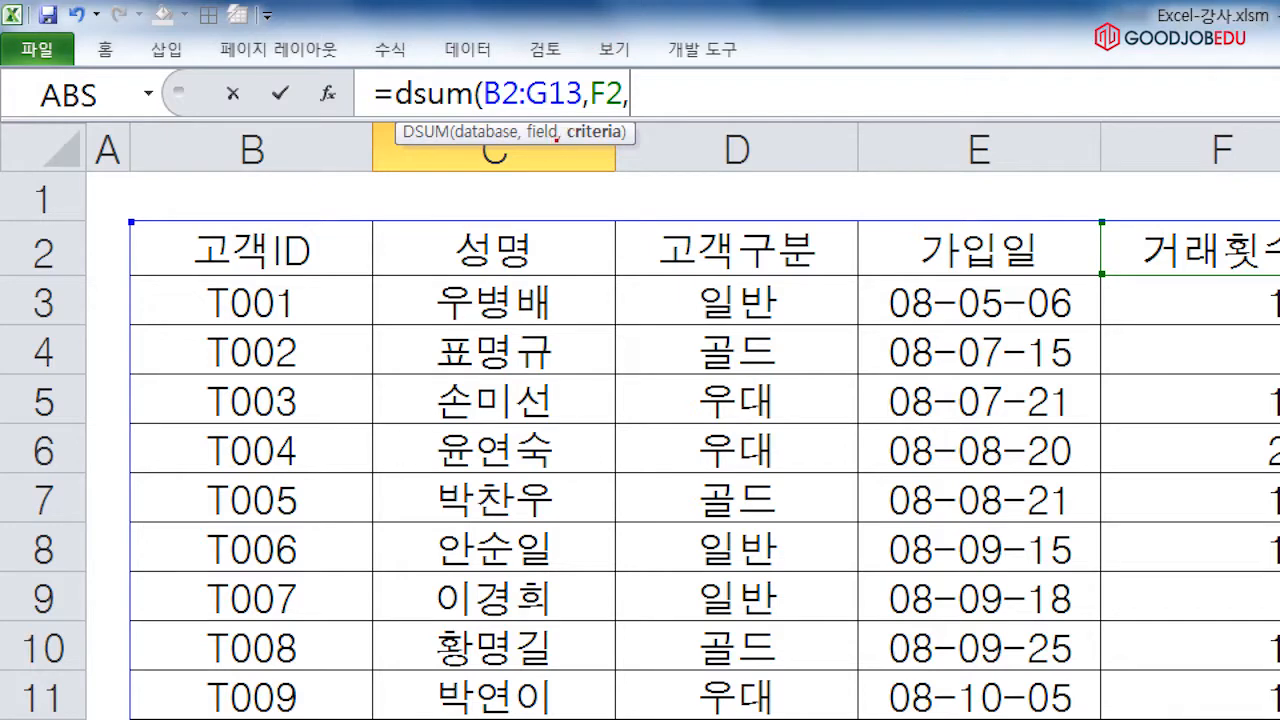
Use only the 골드 cell B16 as the criteria, then complete the DSUM formula in C16 and reselect that cell
left_click_drag(560, 112, 650, 152)
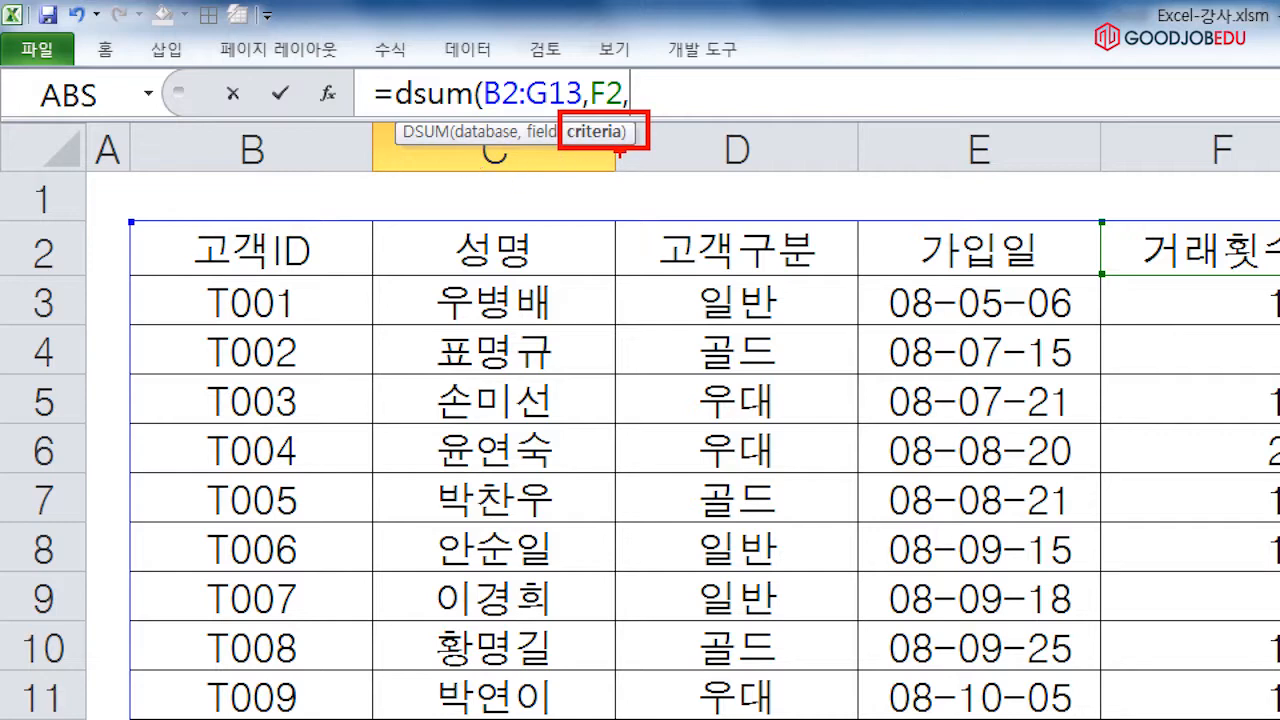
mouse_move(603, 193)
left_mouse_down()
mouse_move(628, 150)
mouse_move(655, 180)
left_mouse_up()
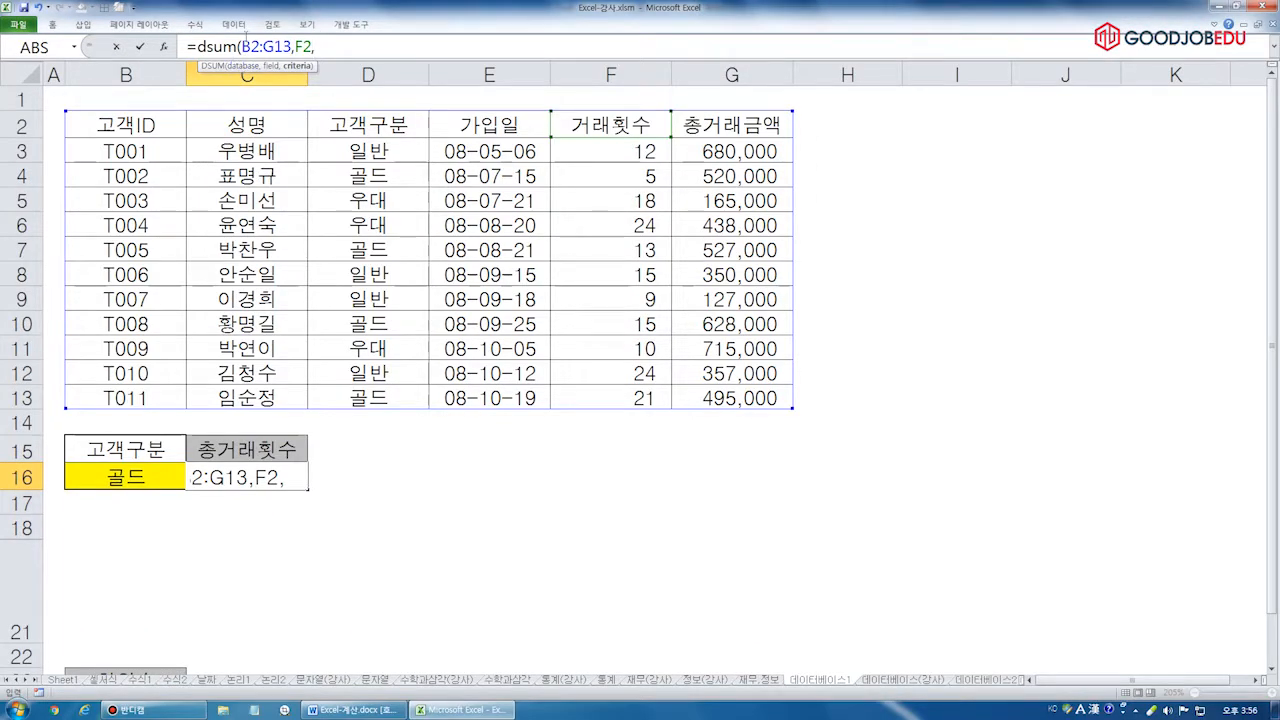
left_click(136, 478)
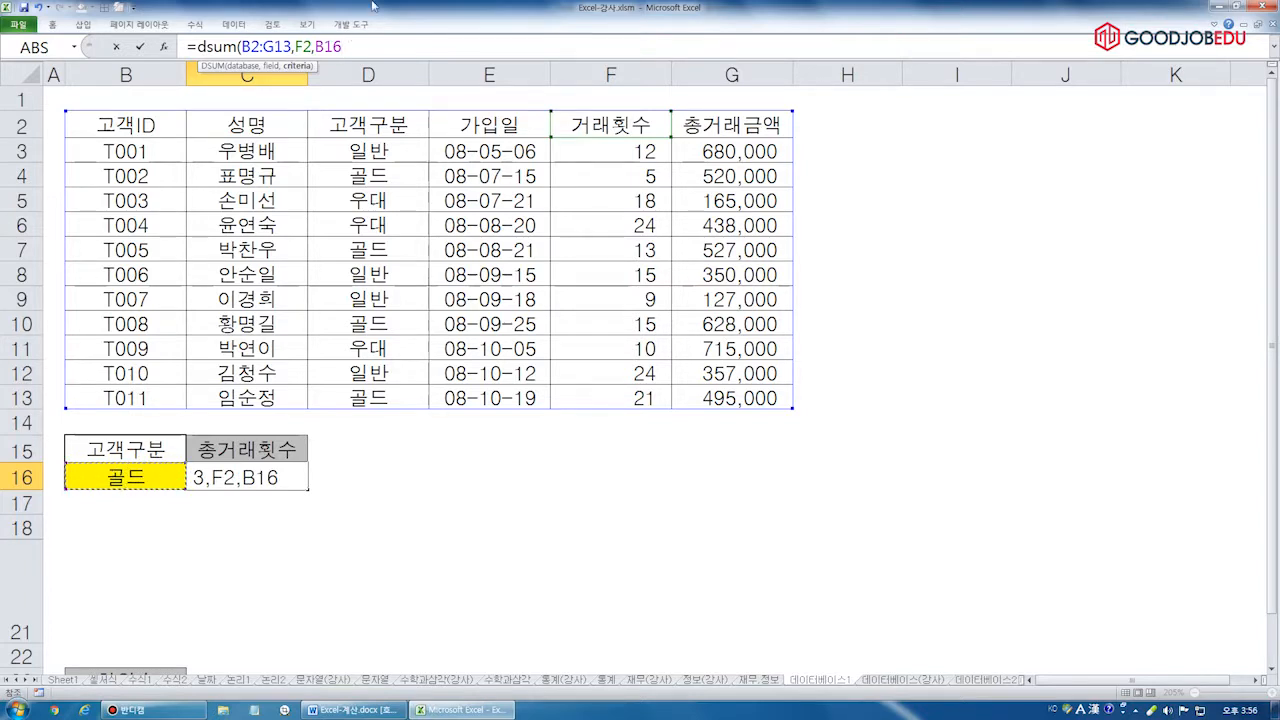
type(")")
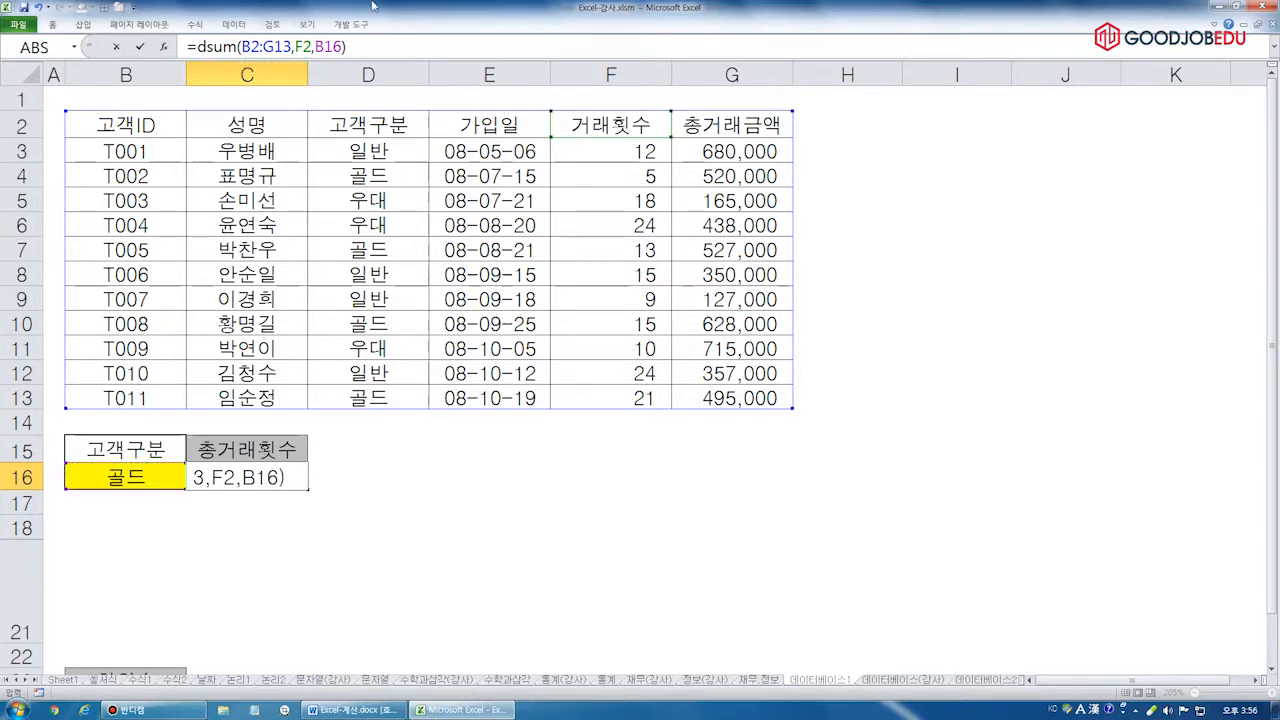
key("Return")
key("Up")
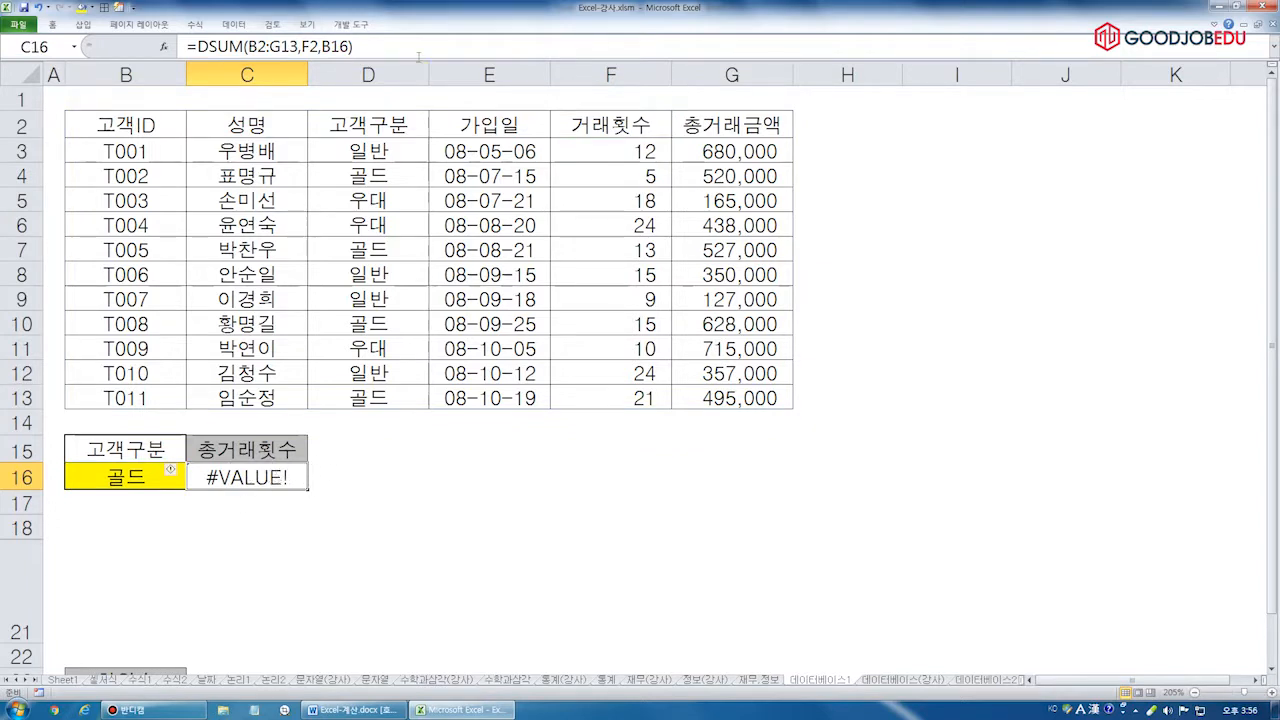
Examine the B16 criteria argument in C16's DSUM formula without changing it
left_click(376, 47)
left_click_drag(322, 48, 349, 48)
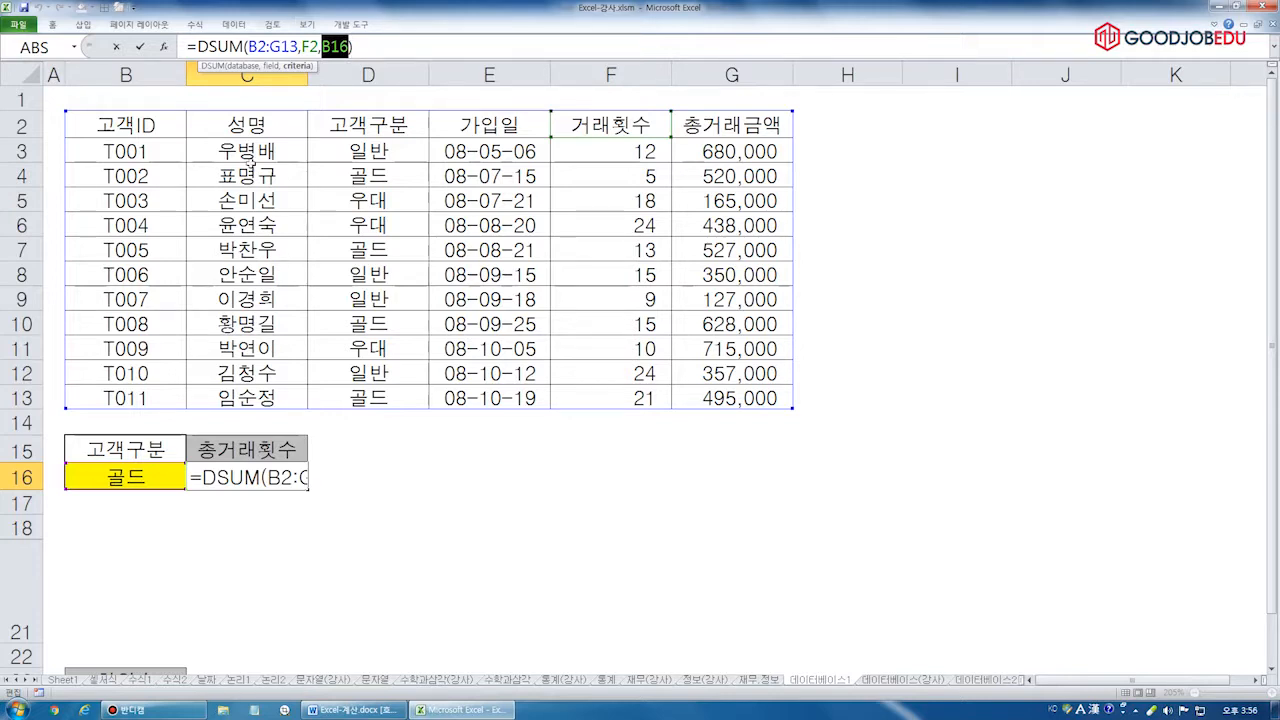
key("ctrl+Return")
left_click(350, 46)
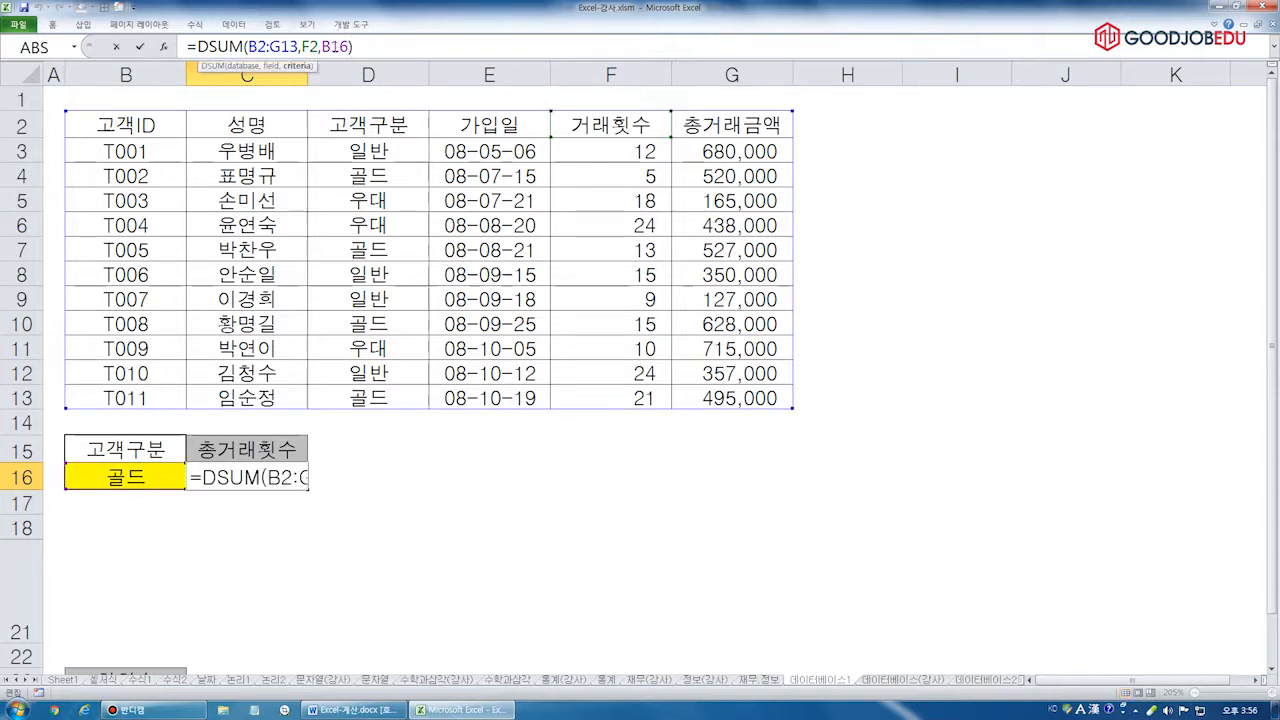
key("Escape")
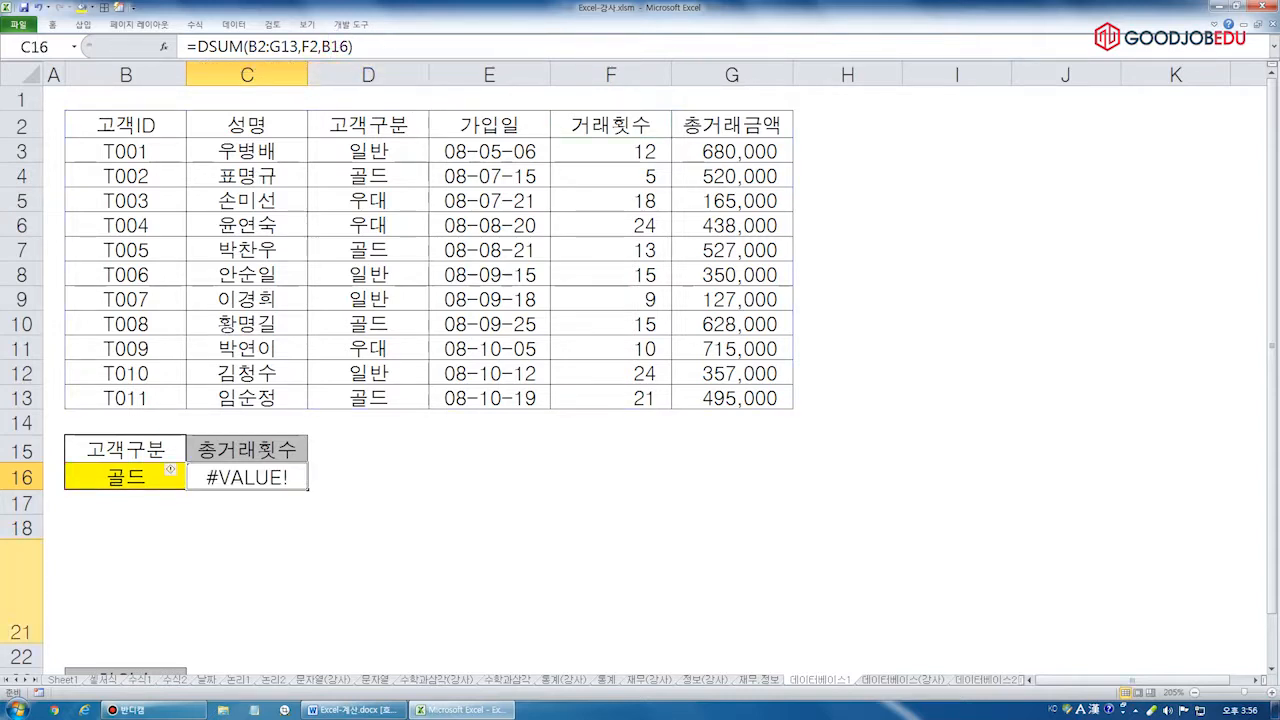
Fill the criteria header 고객구분 and 골드 cells B15:B16 with yellow and reselect C16
left_click_drag(112, 480, 158, 476)
left_click(82, 8)
left_click(236, 476)
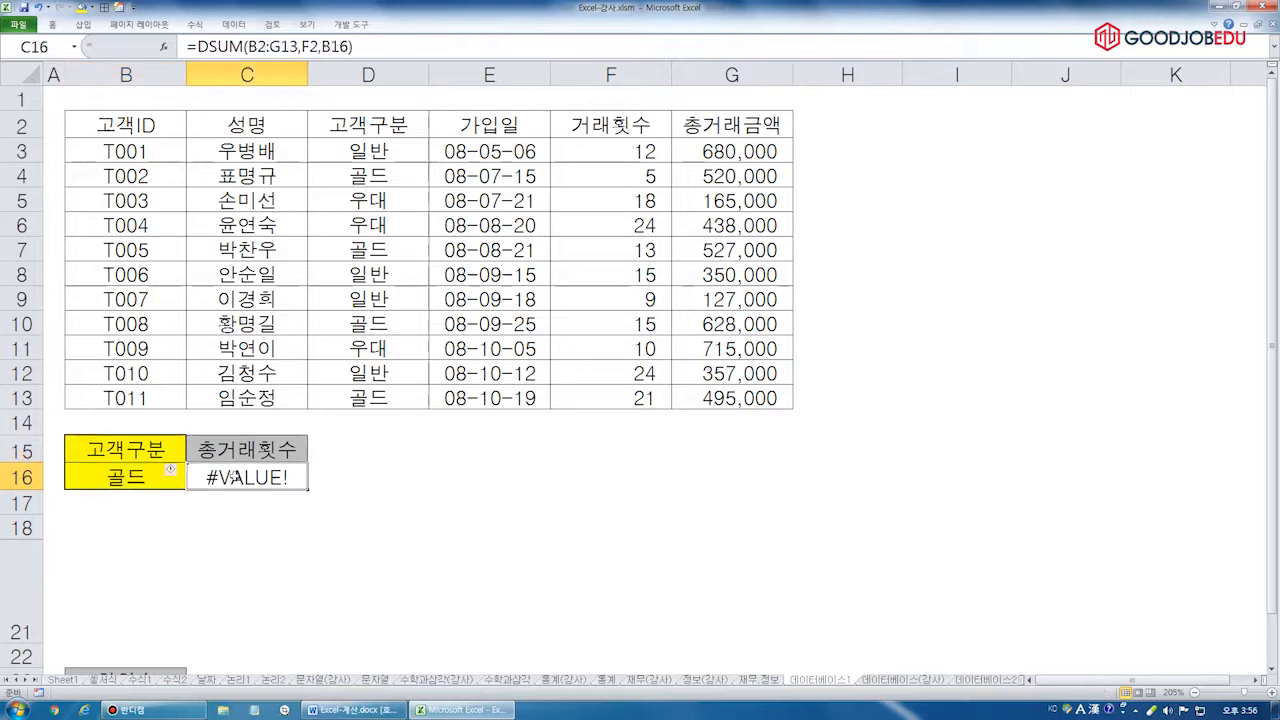
Change the criteria argument of C16's DSUM formula to B15:B16, including the 고객구분 header
left_click(338, 46)
left_click_drag(321, 46, 349, 46)
left_click_drag(158, 450, 140, 474)
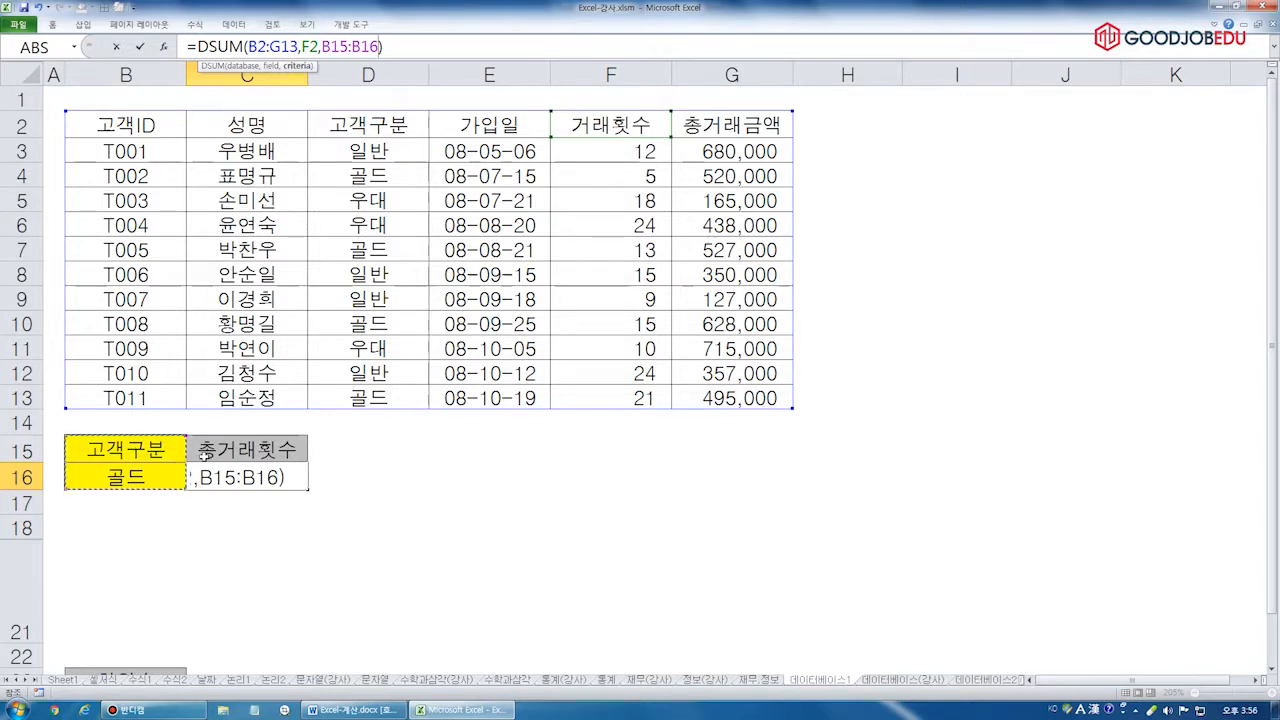
key("Return")
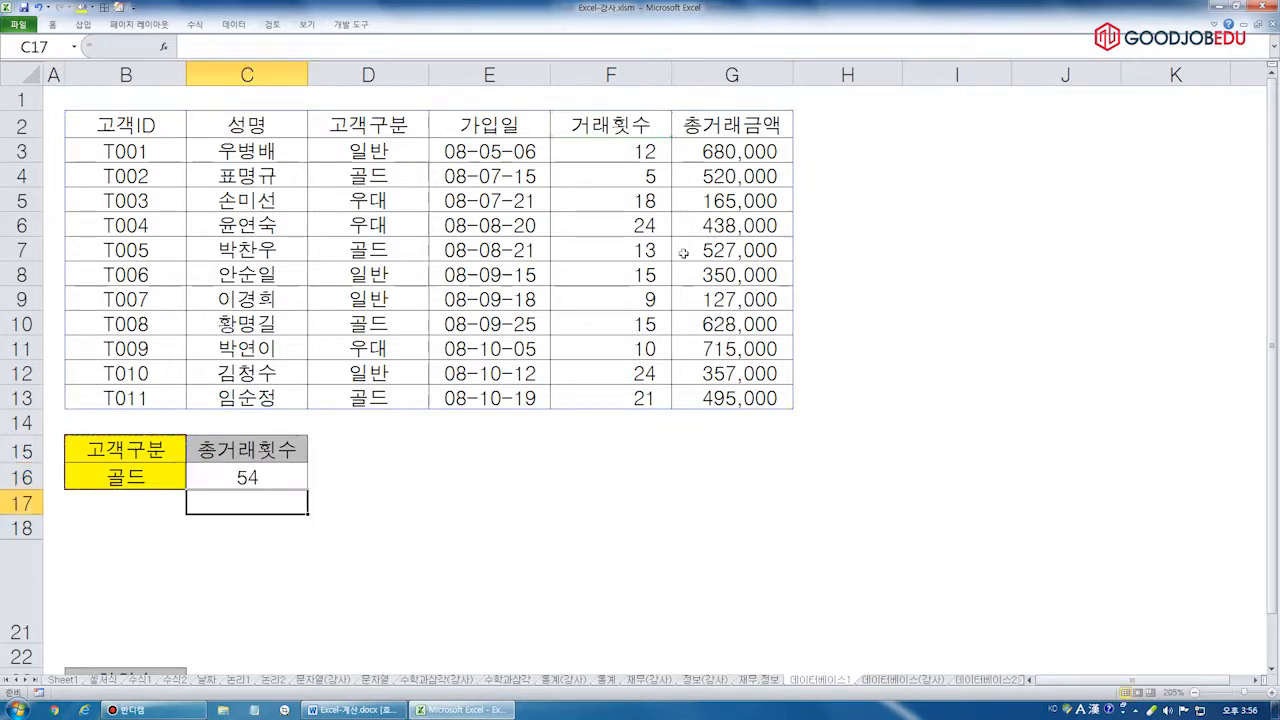
Examine C16's DSUM formula, tracing the database range, the 골드 rows and their 거래횟수 values in the table
left_click(252, 480)
key("F2")
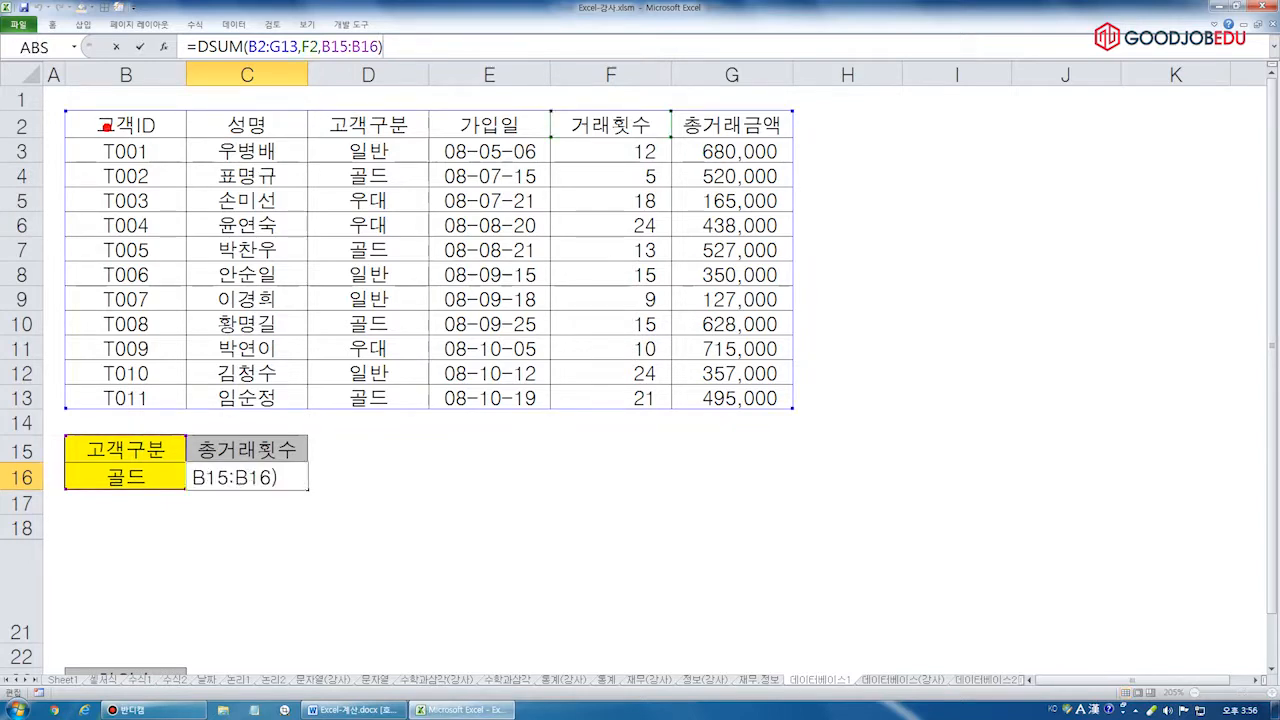
mouse_move(59, 105)
left_mouse_down()
mouse_move(680, 381)
mouse_move(801, 414)
left_mouse_up()
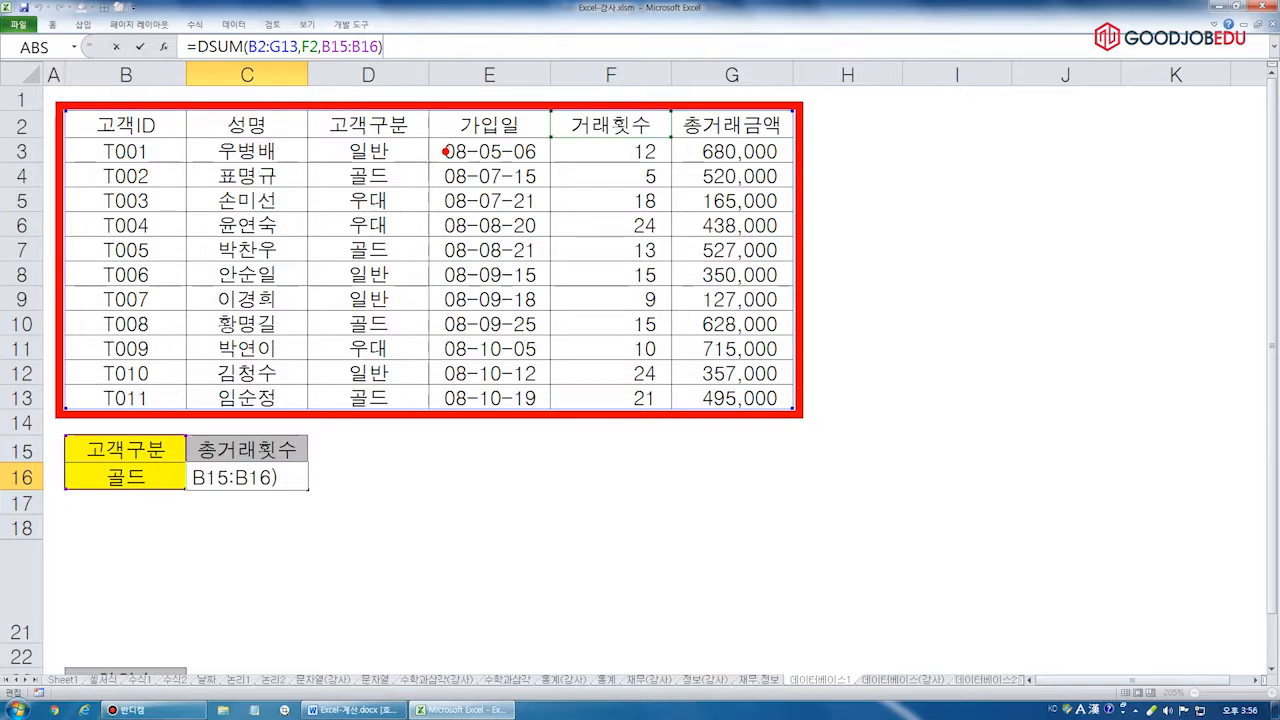
mouse_move(352, 188)
left_mouse_down()
mouse_move(340, 157)
mouse_move(355, 192)
left_mouse_up()
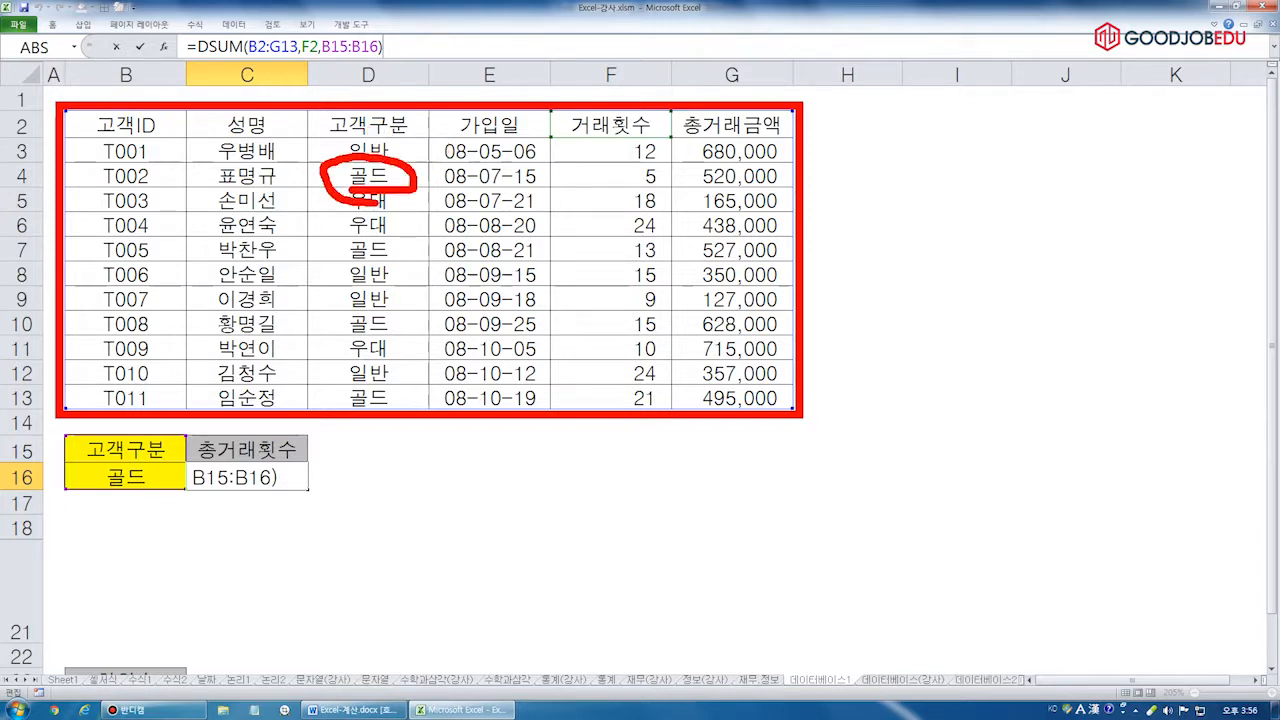
mouse_move(350, 264)
left_mouse_down()
mouse_move(340, 226)
mouse_move(345, 262)
left_mouse_up()
left_click_drag(340, 330, 348, 322)
mouse_move(388, 422)
left_mouse_down()
mouse_move(355, 418)
mouse_move(337, 398)
mouse_move(357, 403)
left_mouse_up()
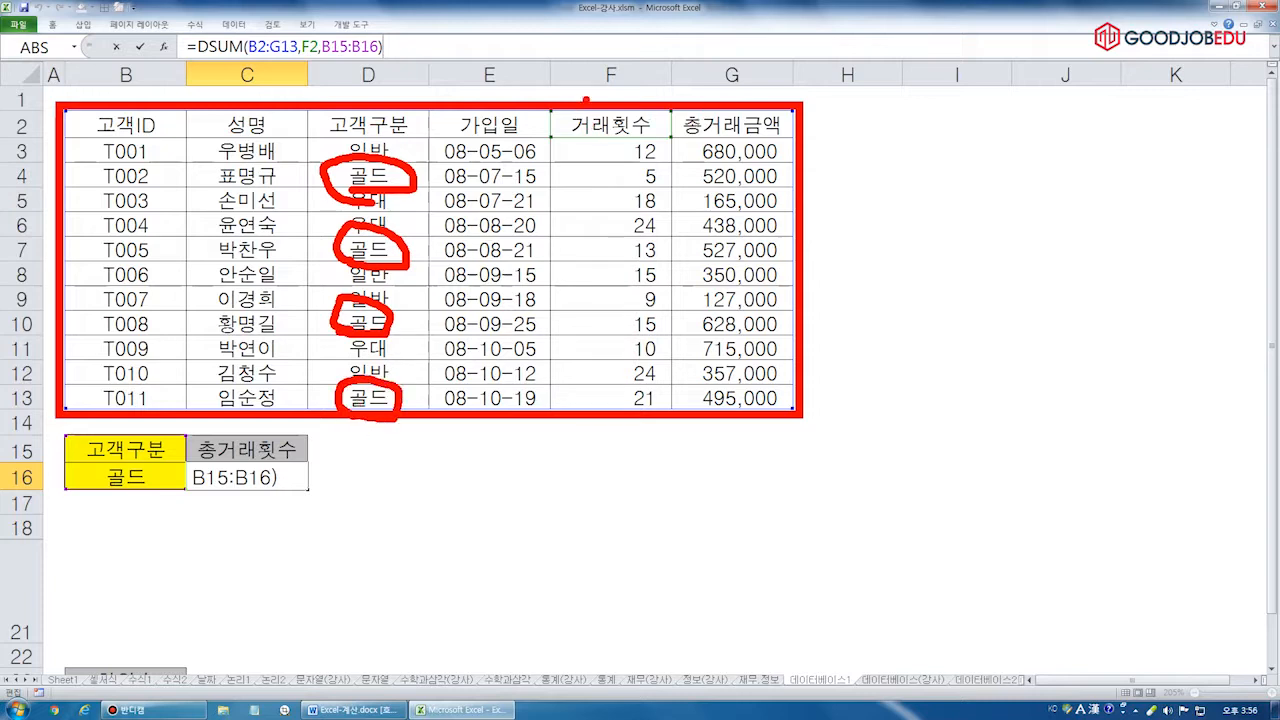
left_click_drag(590, 82, 636, 73)
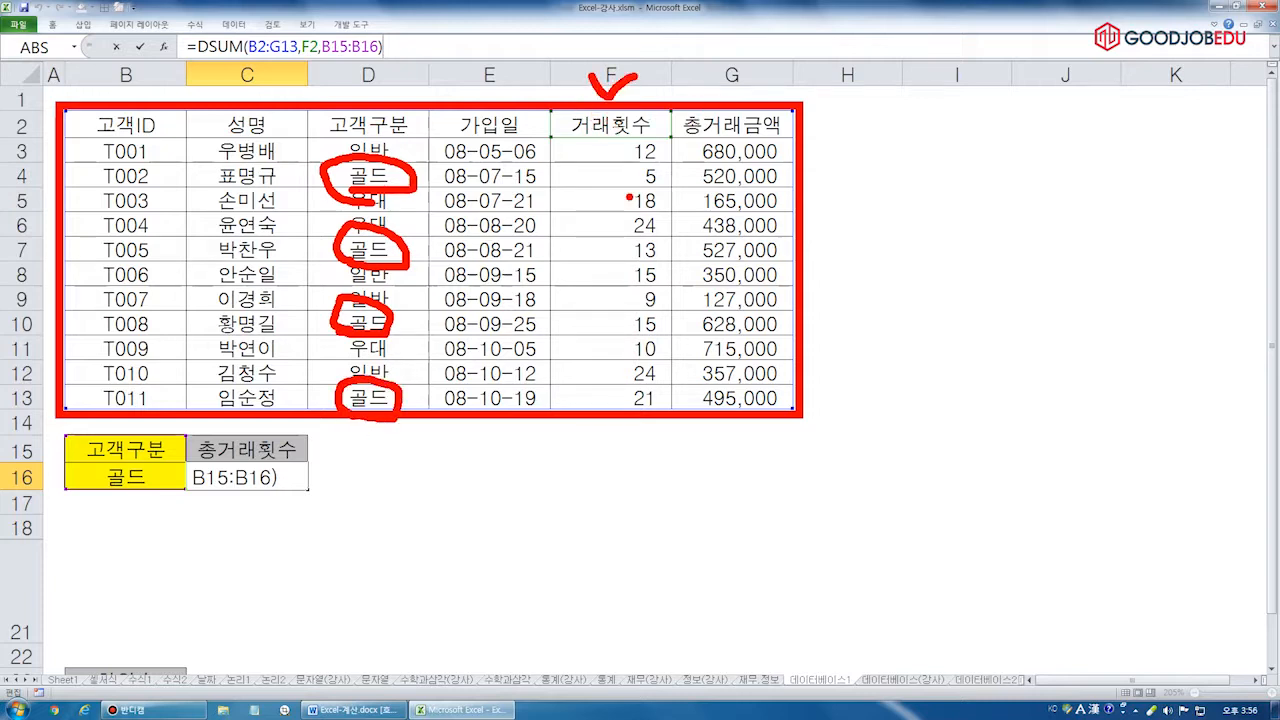
mouse_move(618, 187)
left_mouse_down()
mouse_move(647, 157)
mouse_move(610, 188)
left_mouse_up()
mouse_move(620, 265)
left_mouse_down()
mouse_move(668, 262)
mouse_move(648, 232)
left_mouse_up()
mouse_move(604, 246)
left_mouse_down()
mouse_move(610, 258)
mouse_move(622, 227)
mouse_move(610, 262)
left_mouse_up()
mouse_move(640, 337)
left_mouse_down()
mouse_move(624, 342)
mouse_move(610, 320)
left_mouse_up()
mouse_move(612, 402)
left_mouse_down()
mouse_move(672, 418)
mouse_move(612, 408)
left_mouse_up()
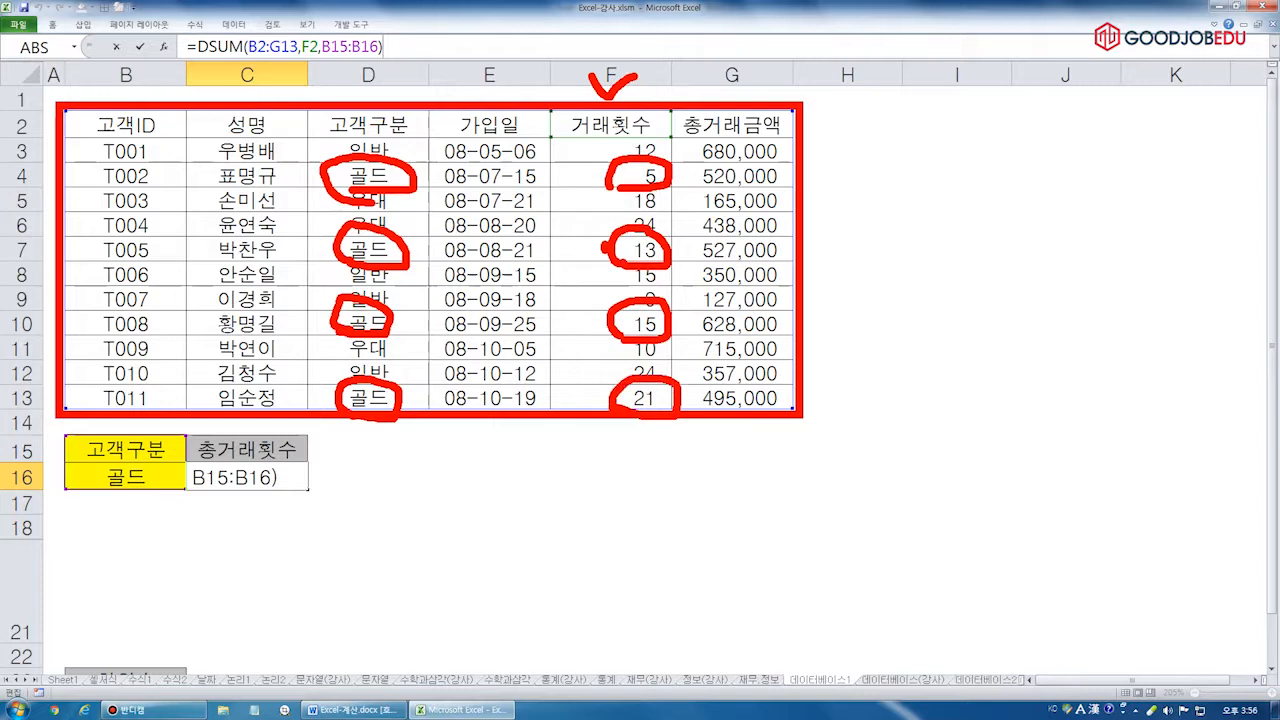
mouse_move(606, 172)
left_mouse_down()
mouse_move(558, 304)
mouse_move(606, 390)
left_mouse_up()
left_click_drag(202, 58, 258, 60)
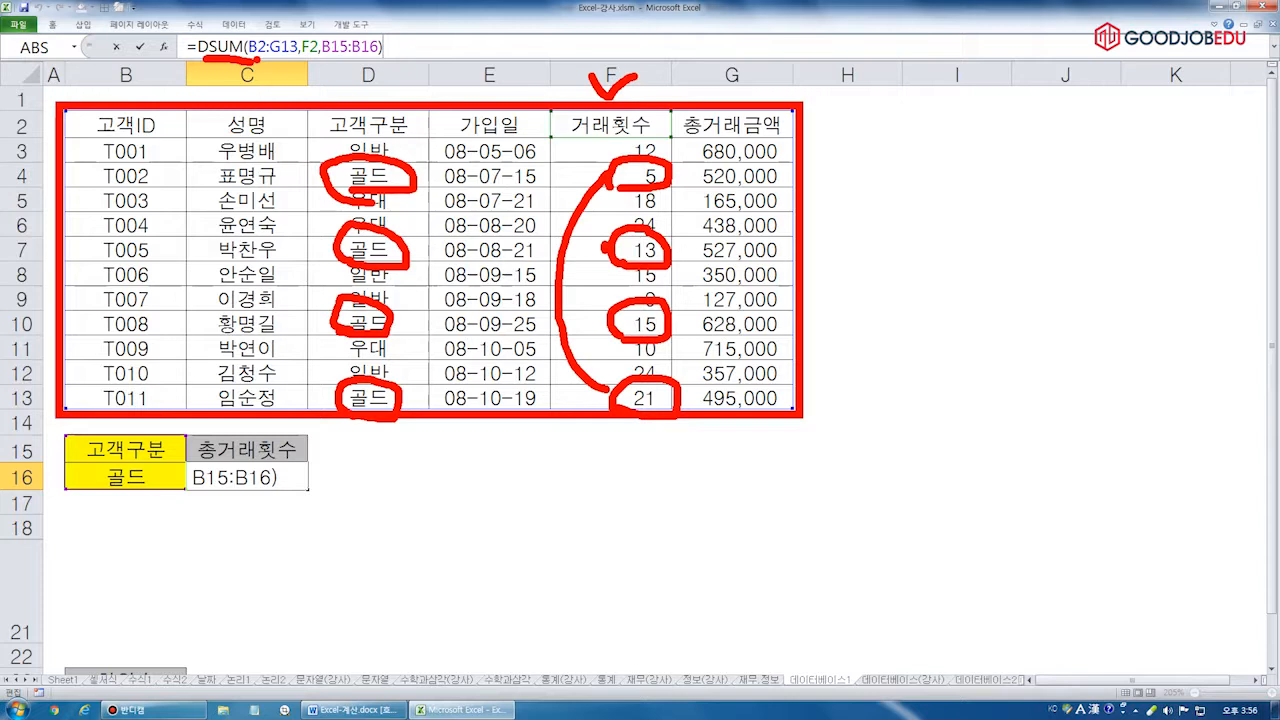
key("Escape")
Review the criteria argument B15:B16 in C16's DSUM formula without changing it
left_click(360, 47)
key("ctrl+2")
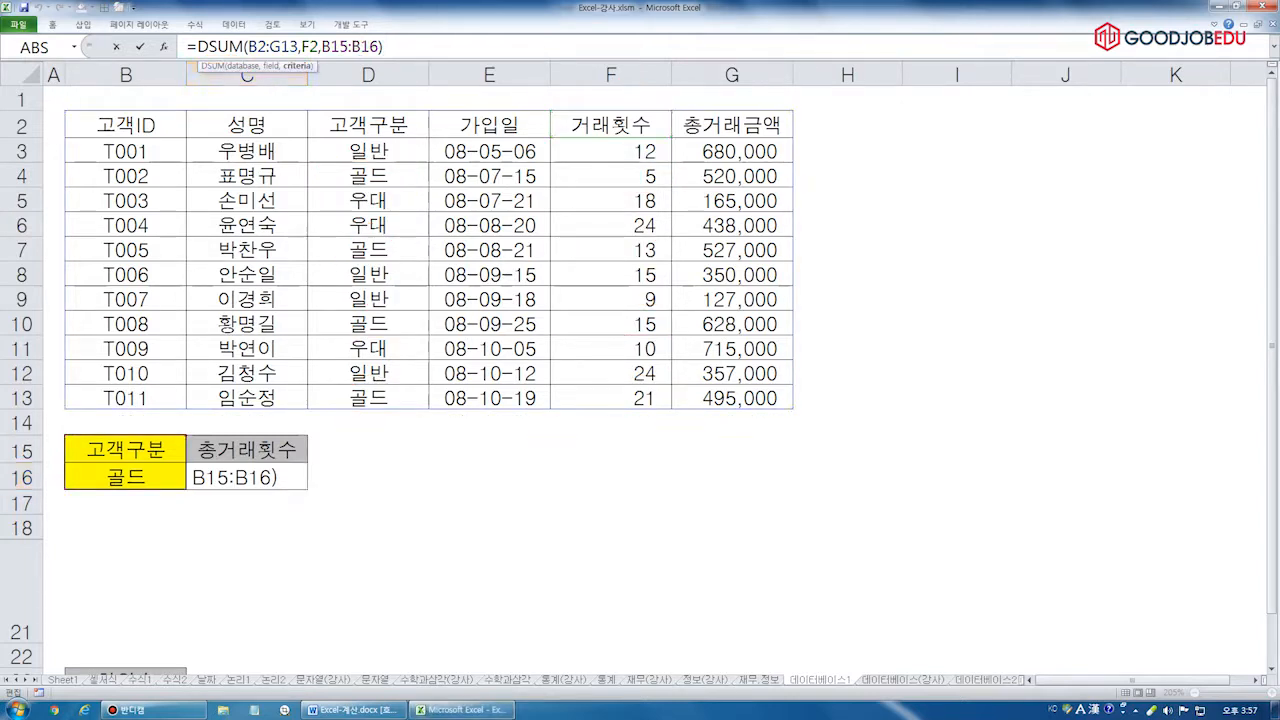
left_click_drag(281, 83, 336, 83)
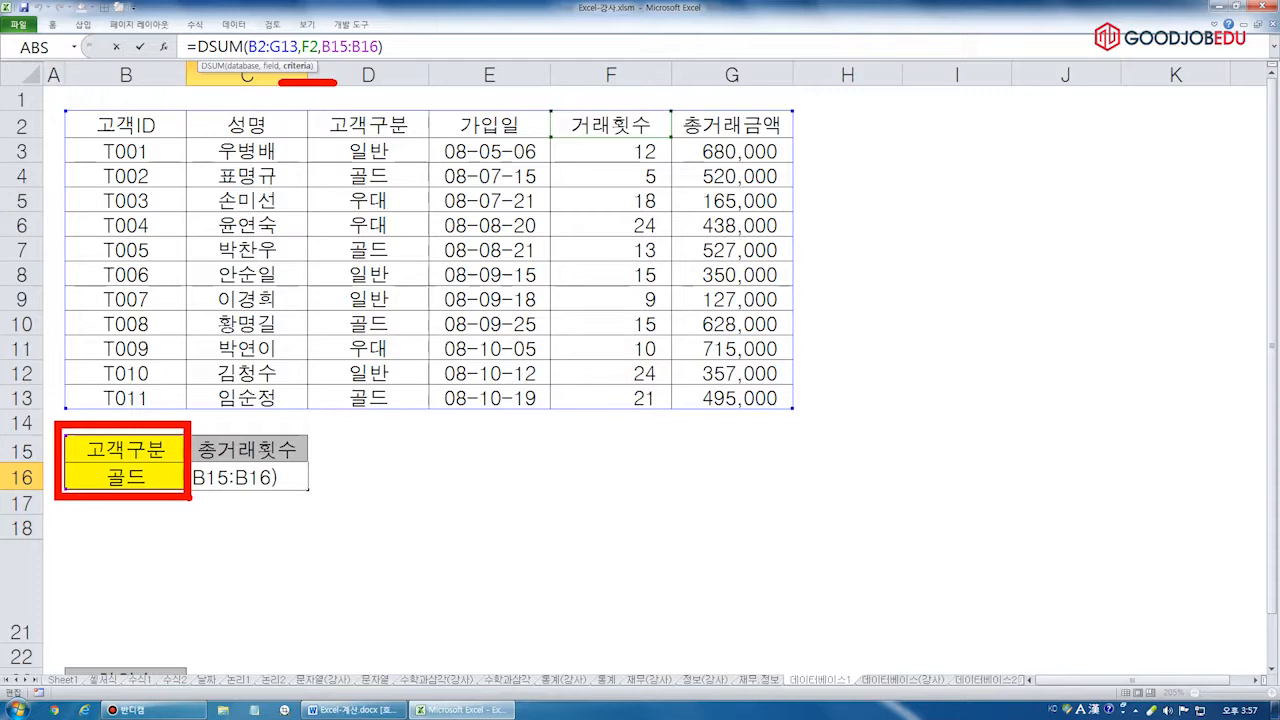
key("ctrl+Return")
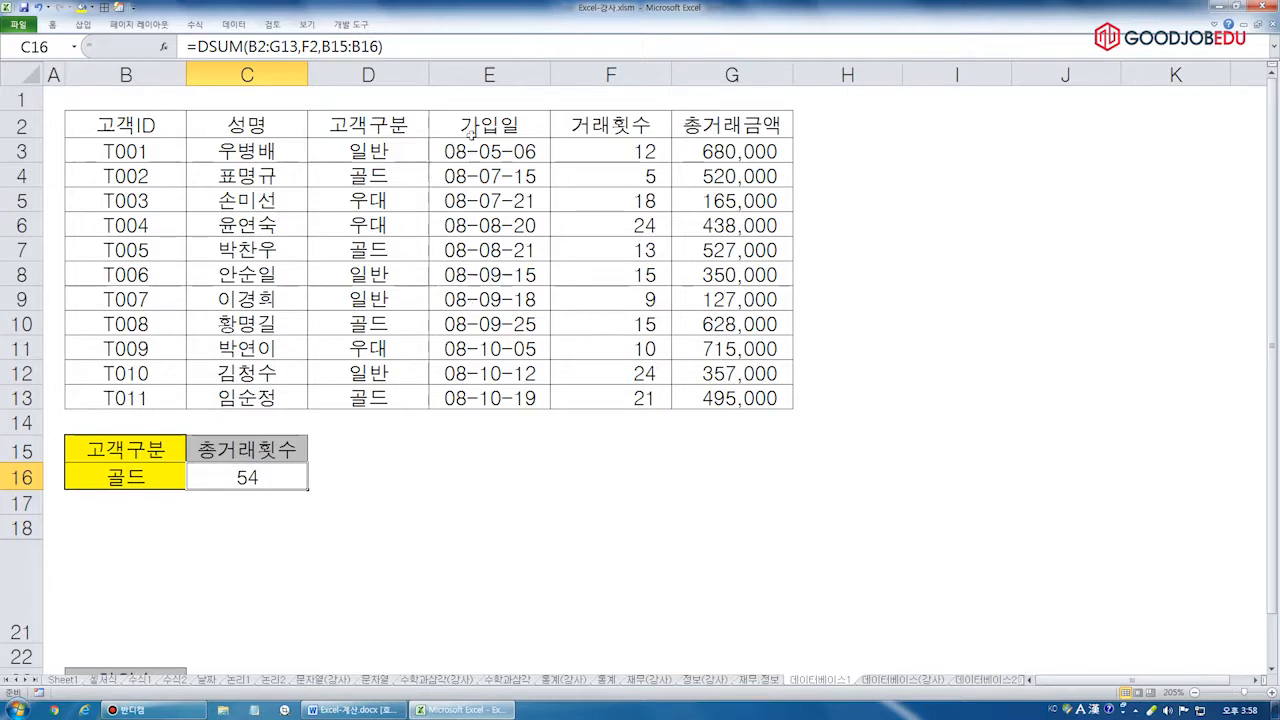
Try DAVERAGE in place of DSUM in C16 with the same arguments
left_click(408, 48)
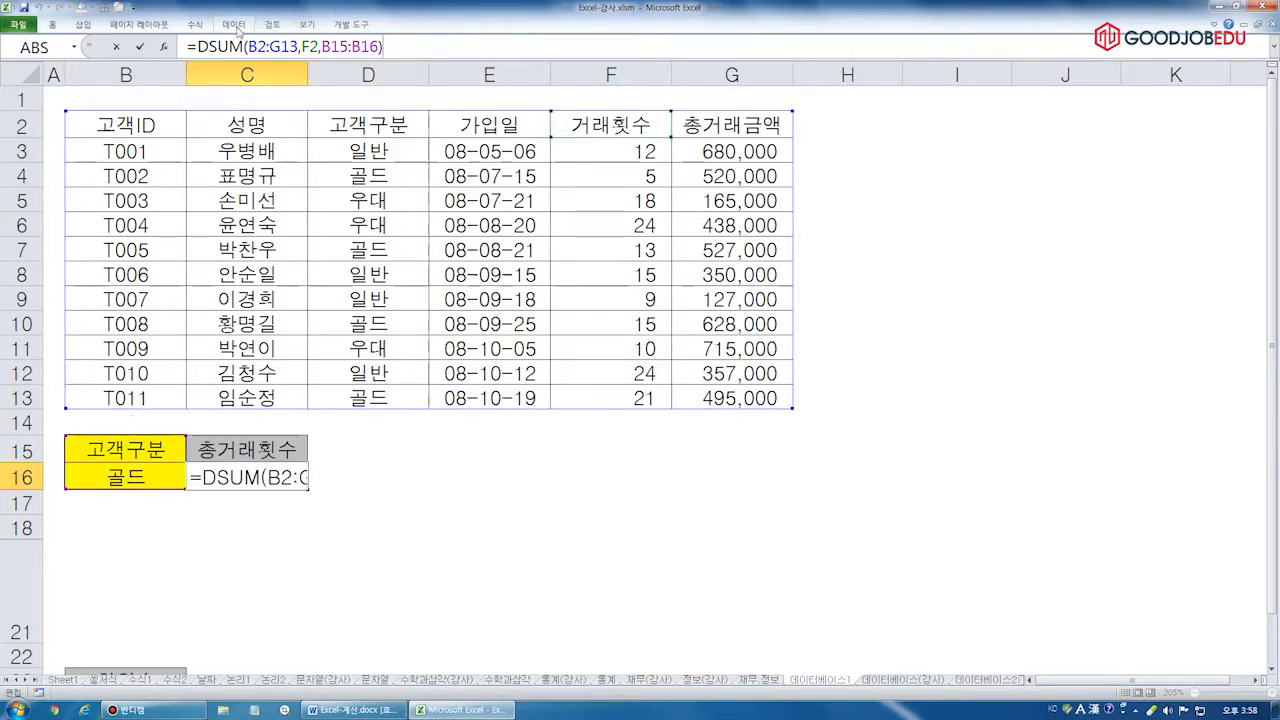
left_click_drag(209, 47, 243, 47)
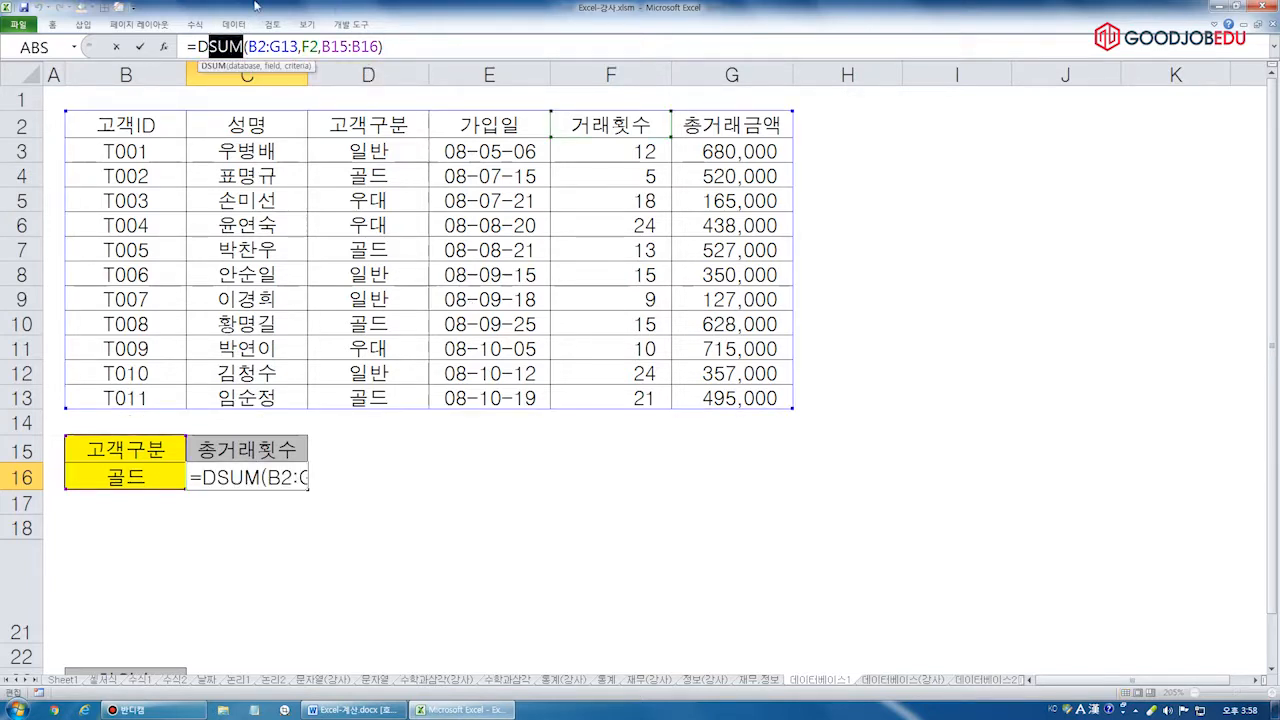
type("d")
key("BackSpace")
type("average")
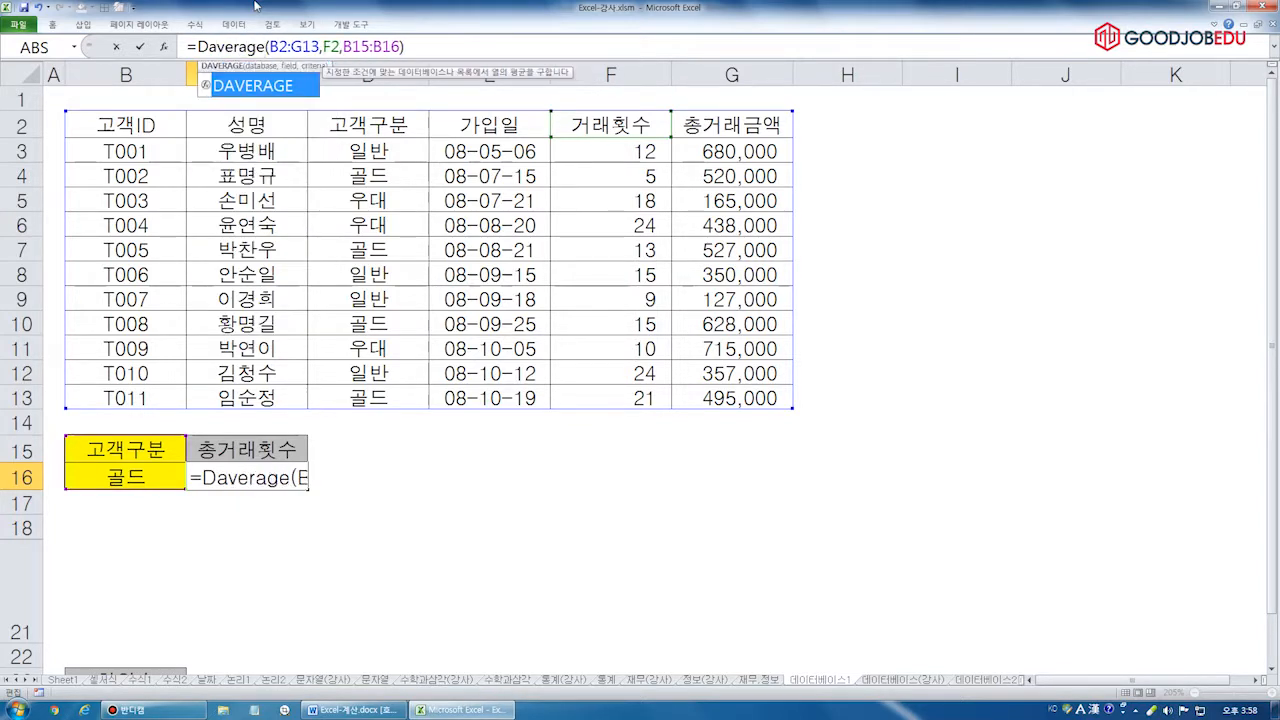
key("Return")
key("Up")
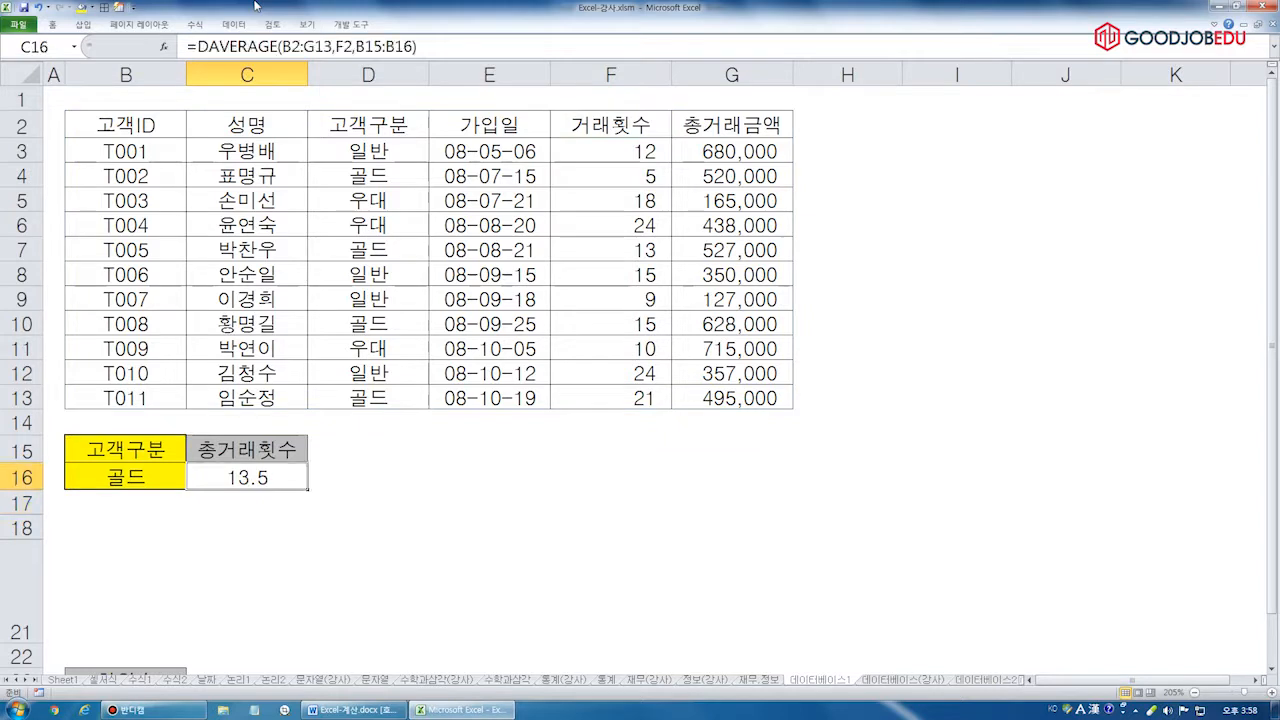
Try DMAX as the function in C16, keeping the same database, field and criteria
left_click_drag(208, 47, 278, 47)
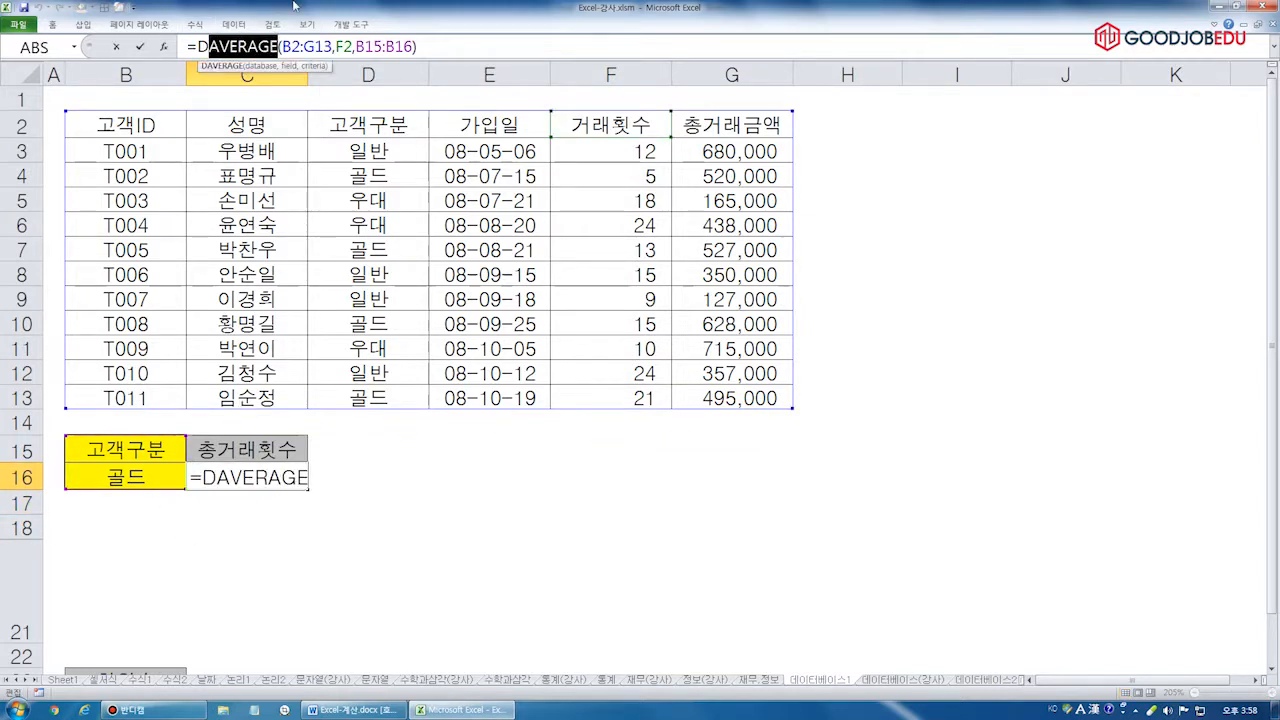
type("max")
key("ctrl+Return")
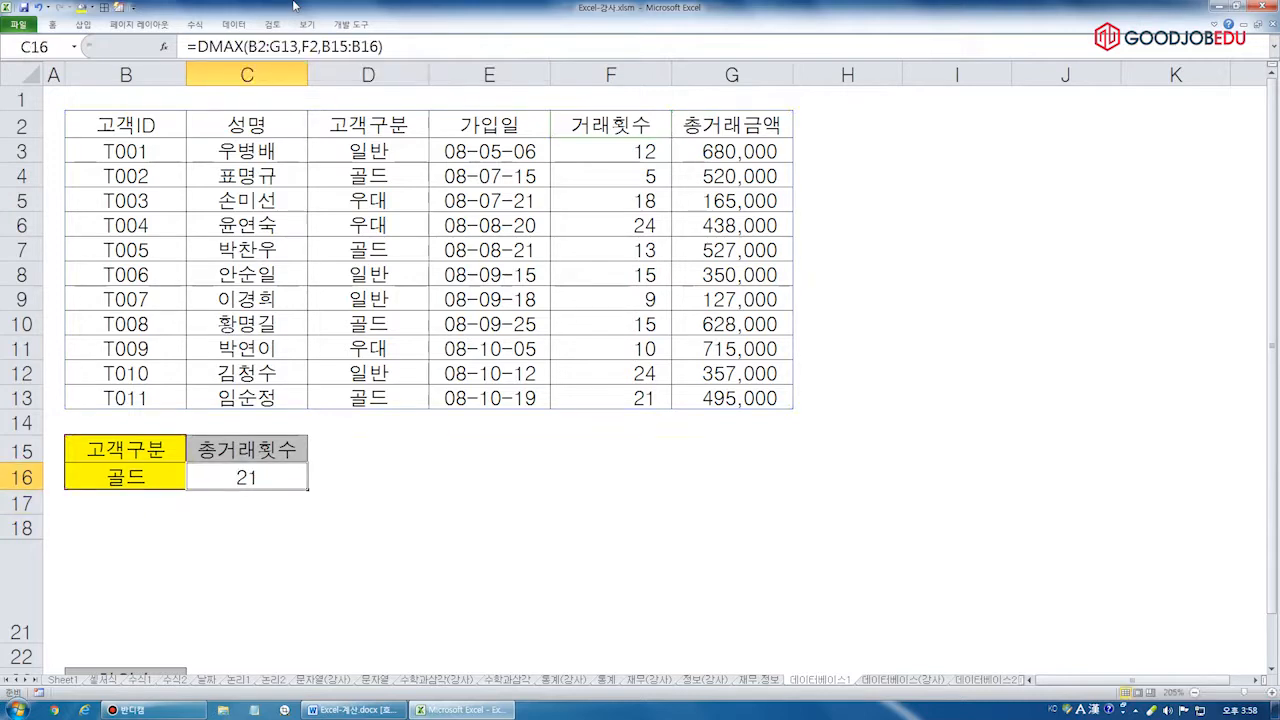
Try DMIN as the function in C16, keeping its arguments
left_click_drag(209, 47, 243, 47)
type("min")
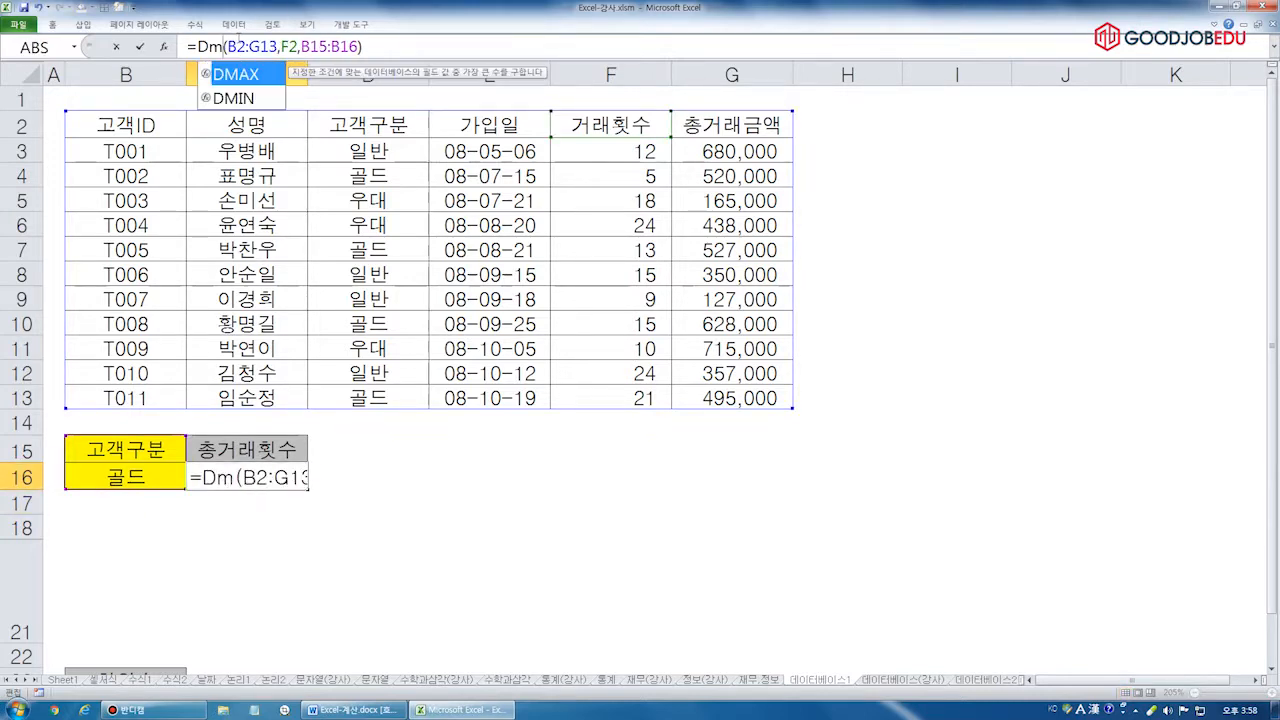
key("Return")
key("Up")
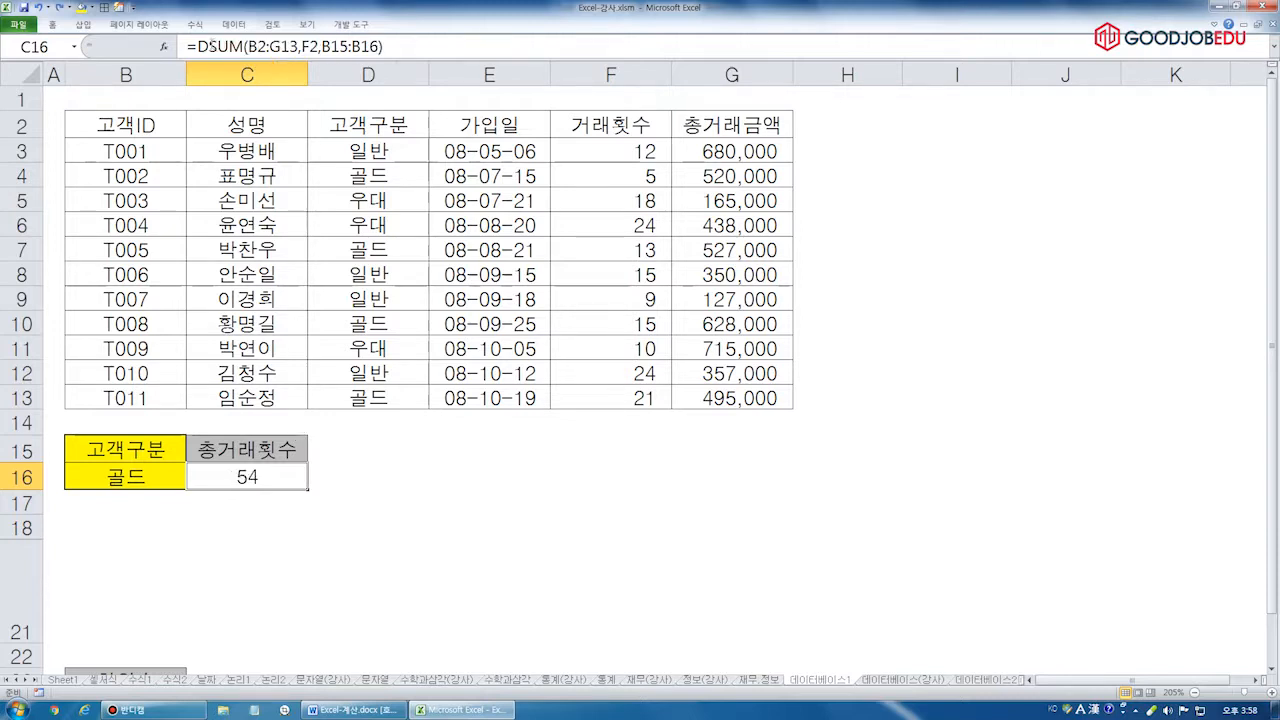
Review the function name, field and criteria arguments of the DSUM formula in C16 without changing them
left_click_drag(208, 47, 246, 47)
key("Escape")
left_click(403, 46)
key("Escape")
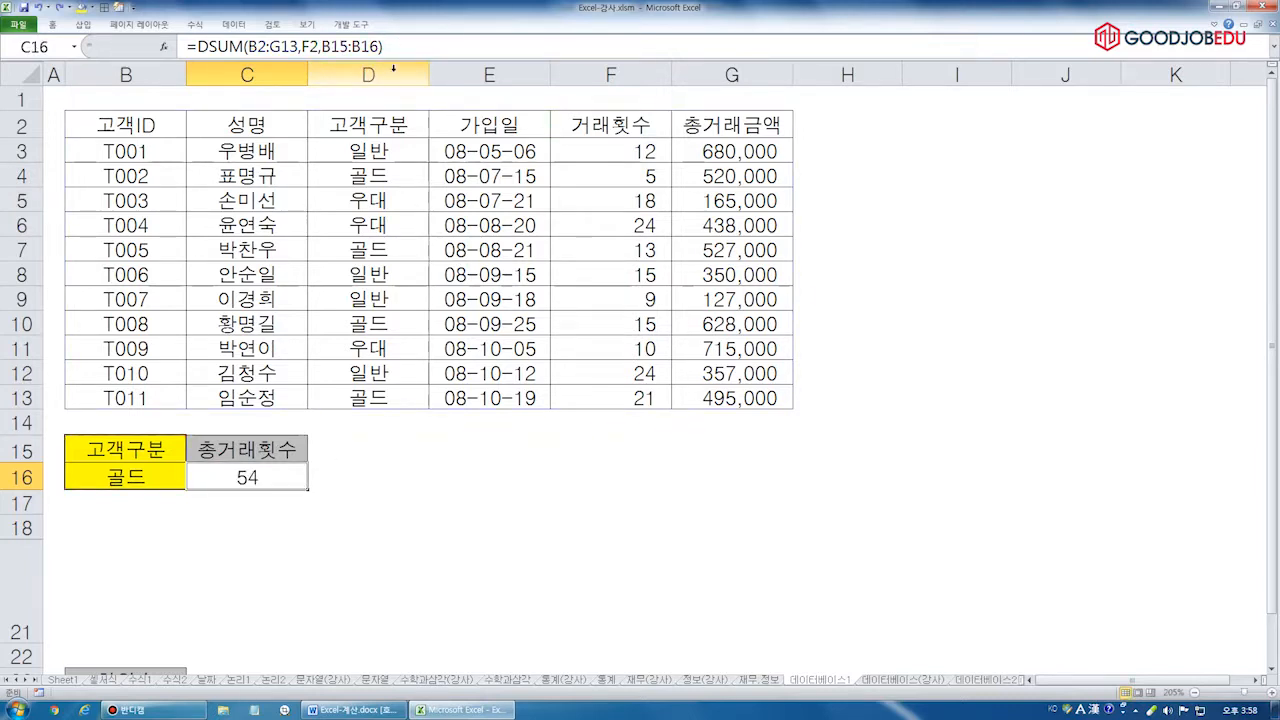
left_click(306, 47)
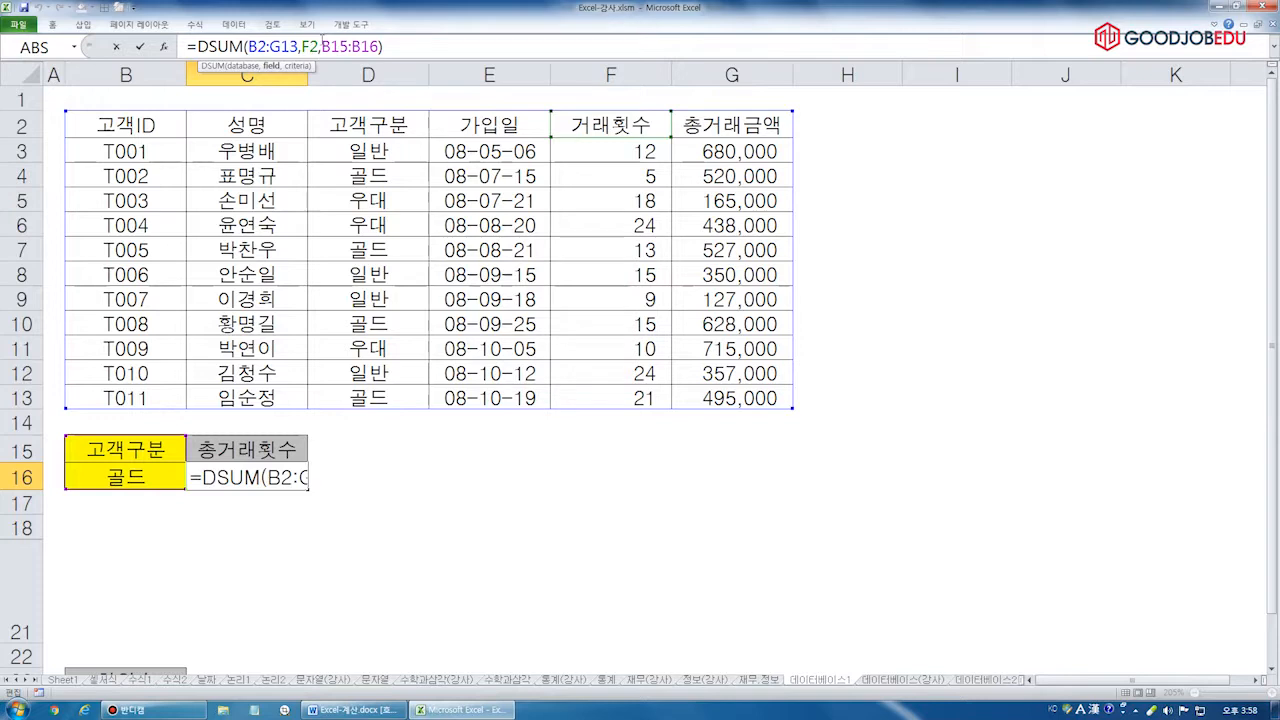
left_click(378, 46)
key("ctrl+Return")
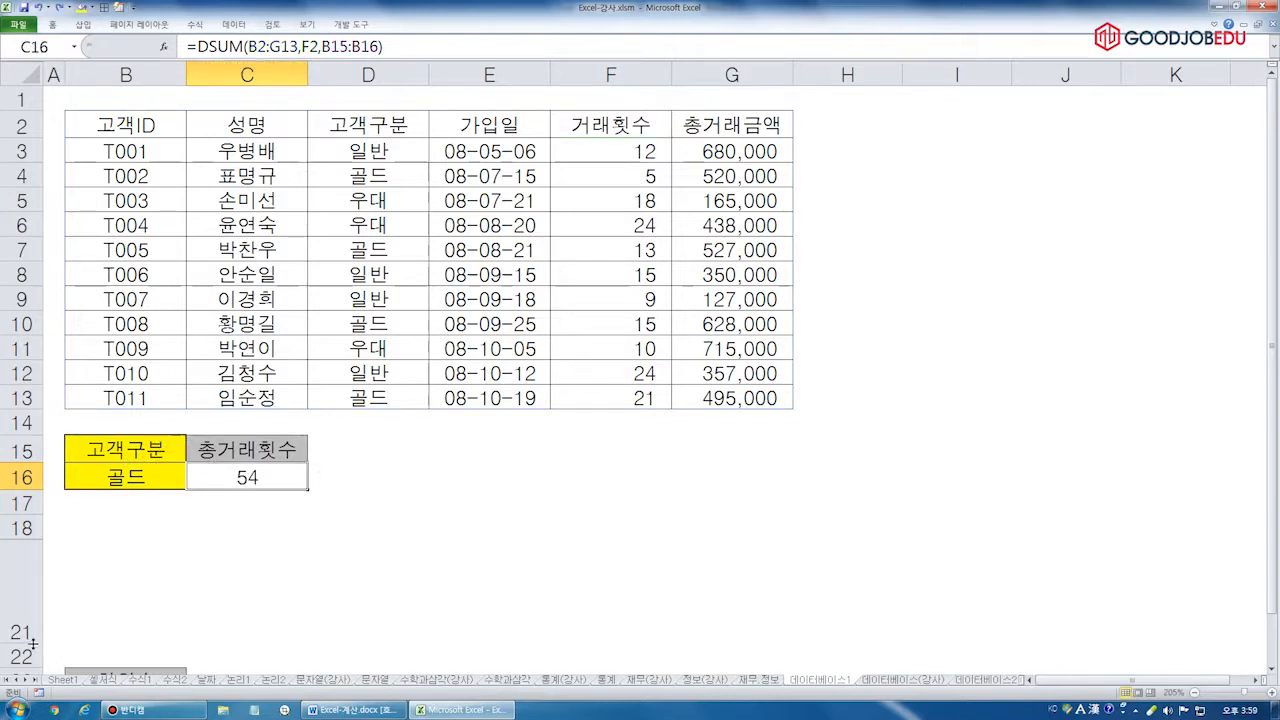
Replace the result header in C15 with 회원수 and empty C16 for a new formula
left_click_drag(140, 604, 257, 453)
key("Return")
left_click(290, 465)
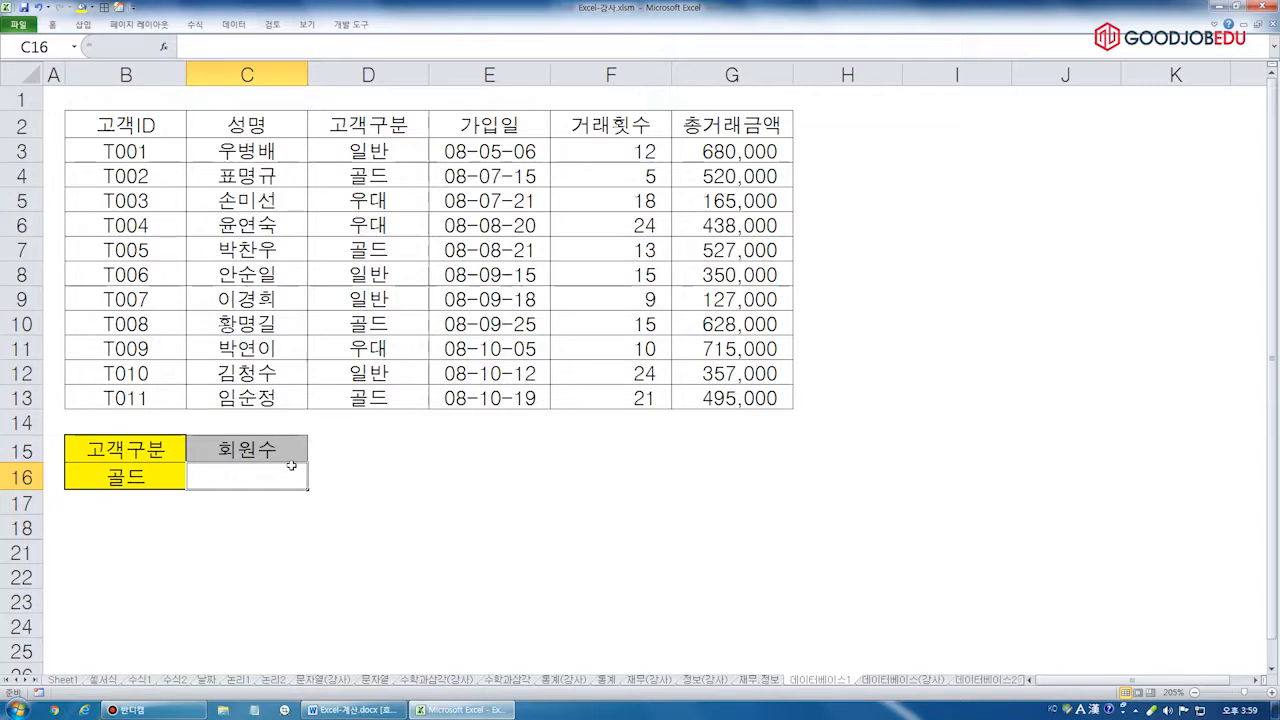
Begin a DCOUNT formula in C16 with B2:G13, headers included, as the database range
left_click_drag(154, 456, 155, 478)
left_click(214, 476)
left_click(295, 48)
type("=dcount(")
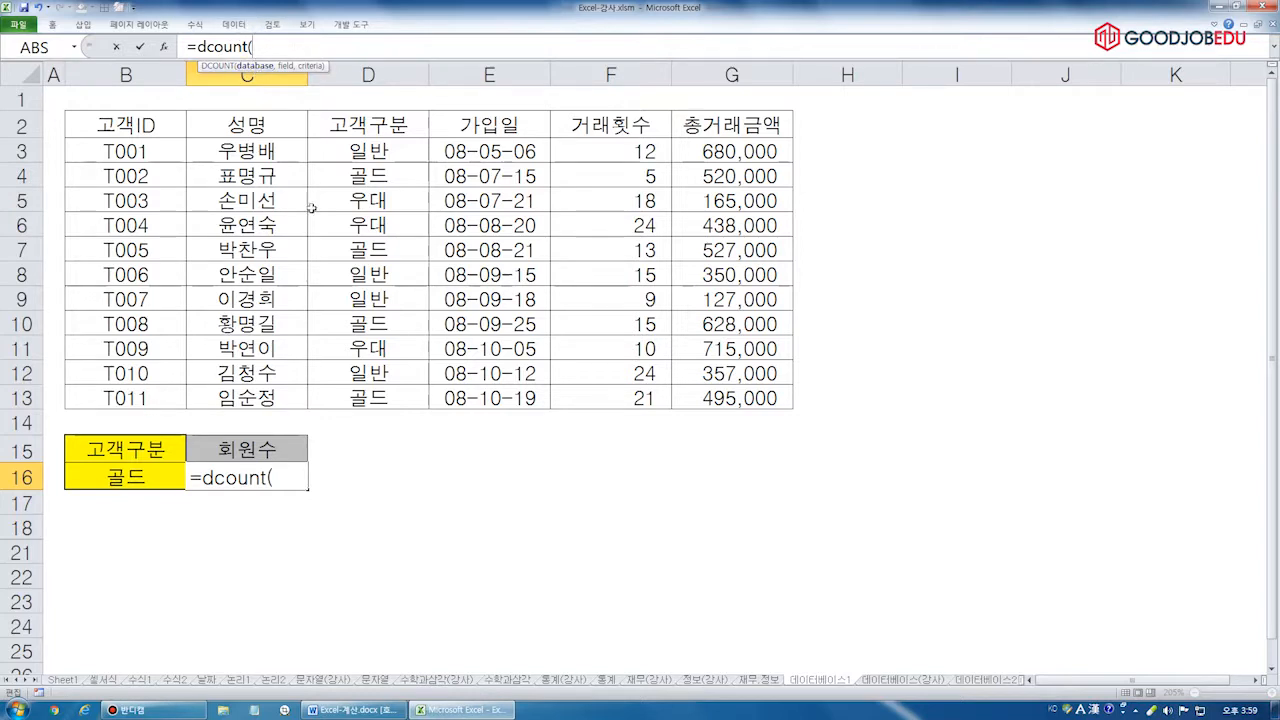
left_click_drag(130, 124, 785, 402)
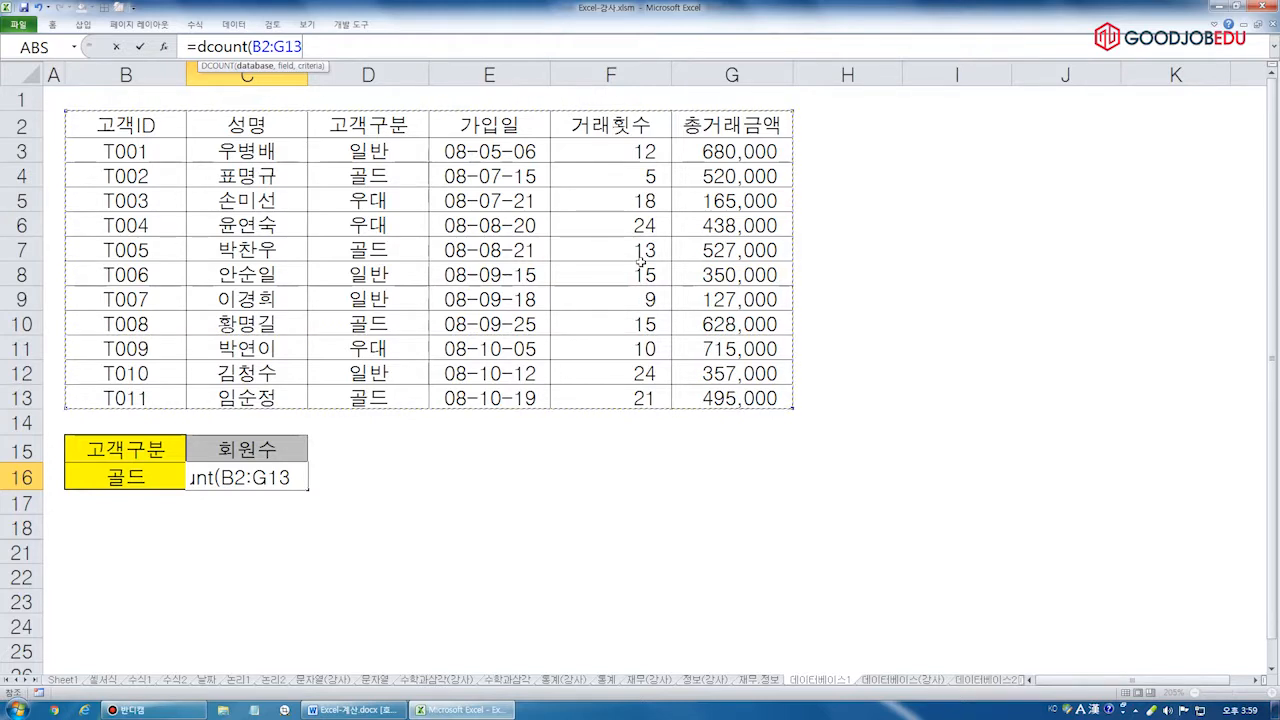
type(",")
Try each table header from B2 to G2 in turn as the DCOUNT field argument
mouse_move(118, 90)
left_mouse_down()
mouse_move(563, 66)
mouse_move(656, 96)
left_mouse_up()
left_click_drag(746, 72, 804, 78)
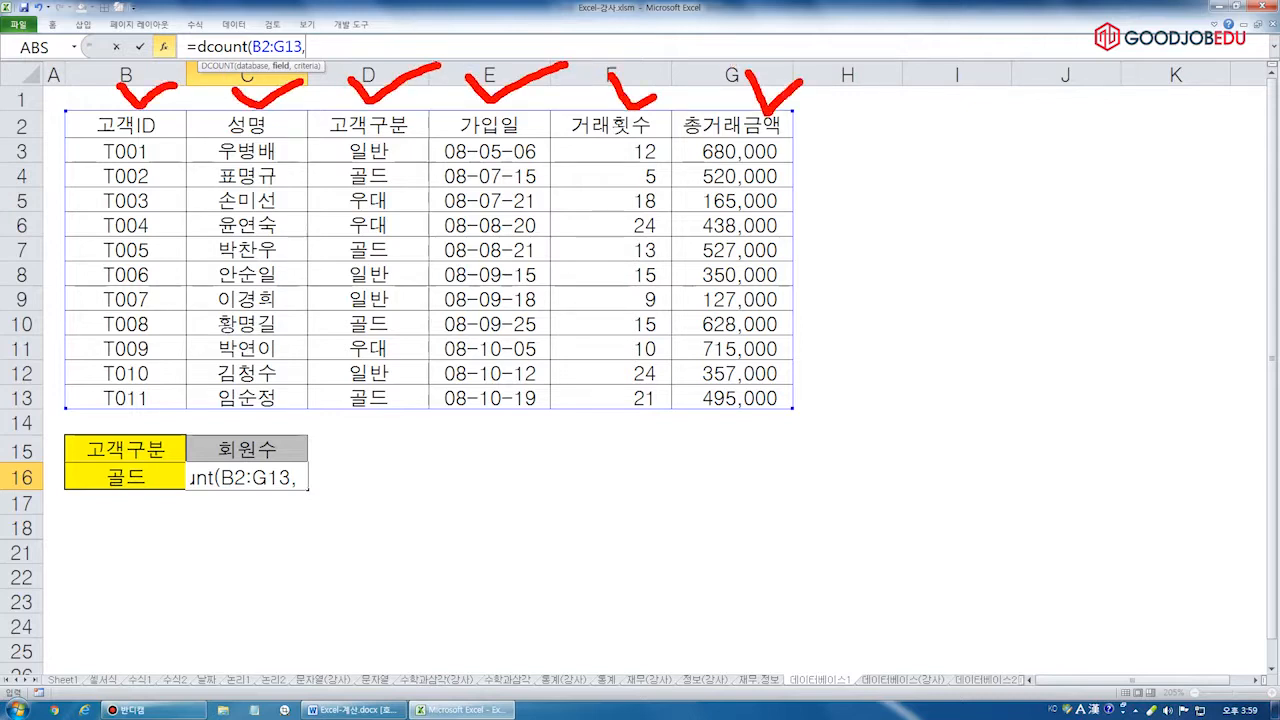
key("Escape")
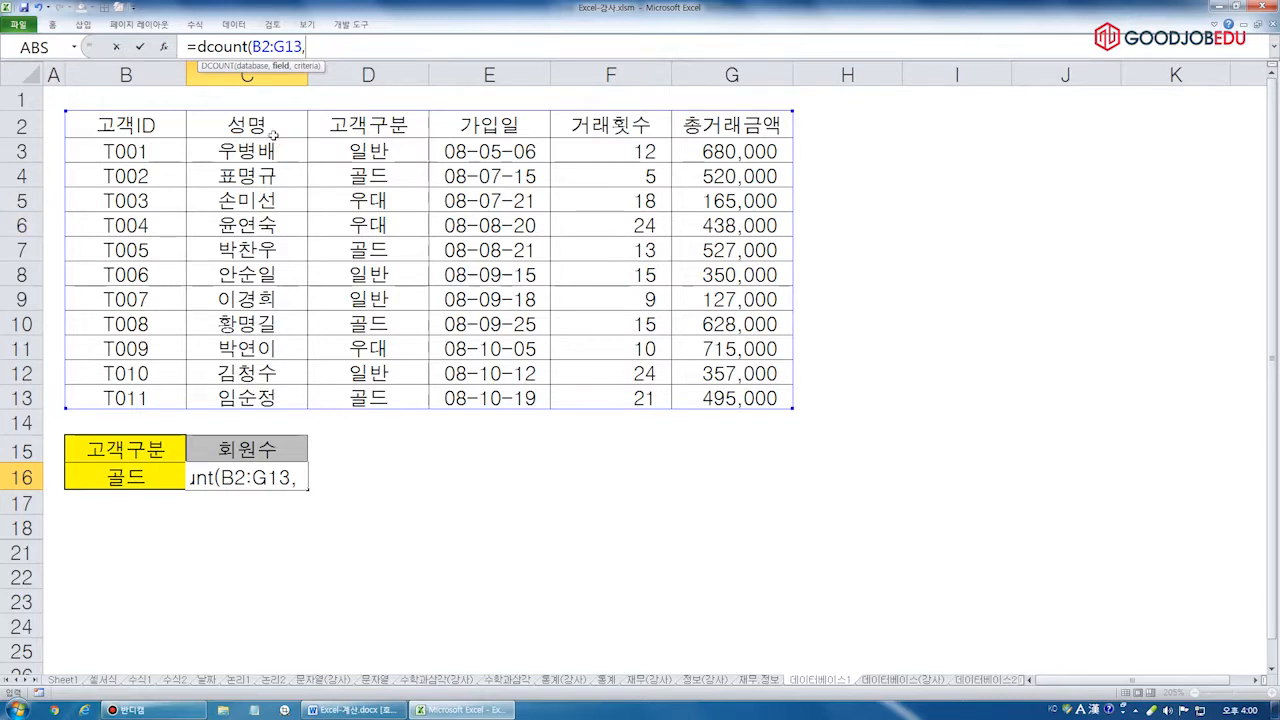
left_click(146, 125)
left_click(268, 126)
left_click(372, 126)
left_click(494, 126)
left_click(614, 127)
left_click(719, 128)
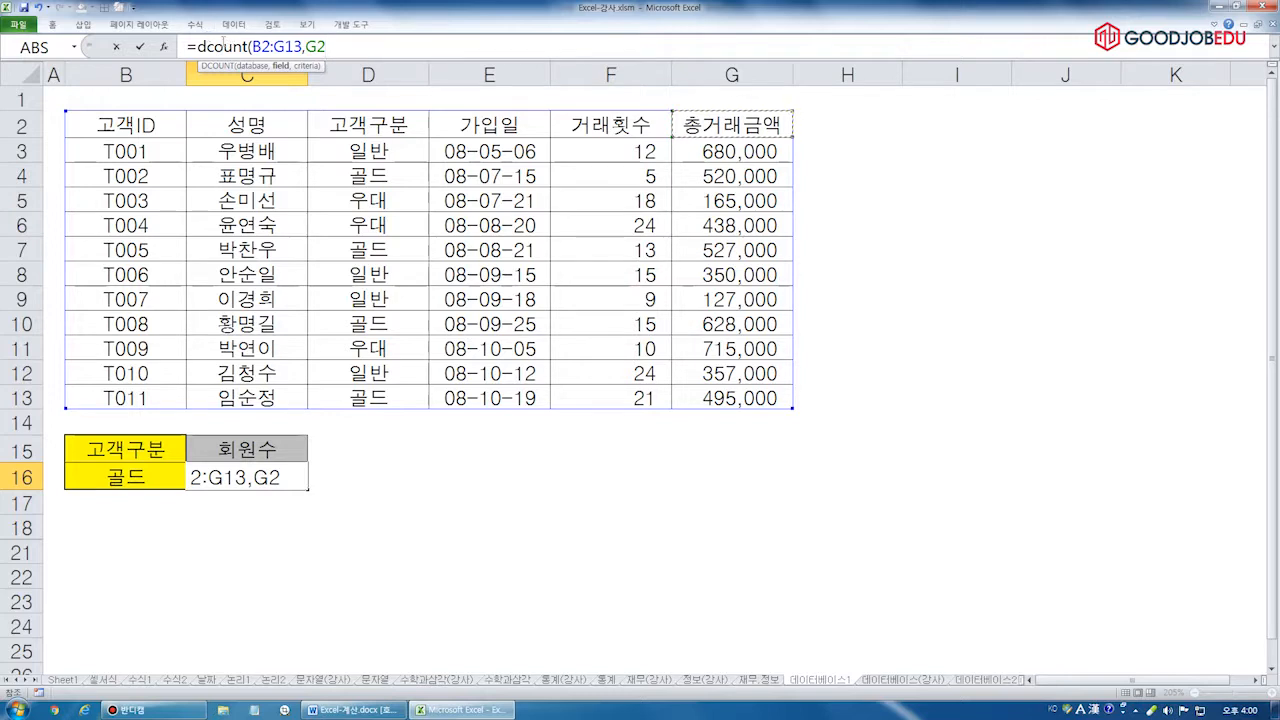
mouse_move(203, 15)
left_mouse_down()
mouse_move(212, 29)
mouse_move(243, 12)
left_mouse_up()
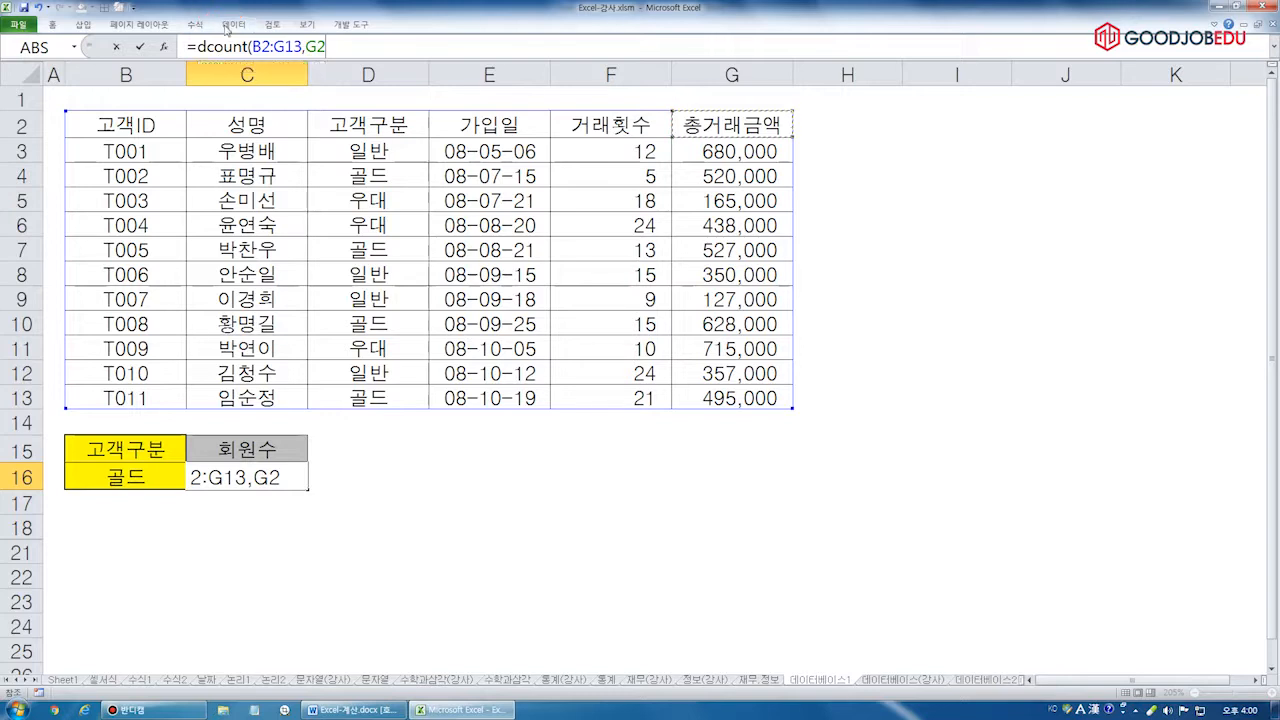
Reselect the DCOUNT field argument and try the 고객ID, 성명, 고객구분 and 가입일 headers in its place
double_click(329, 44)
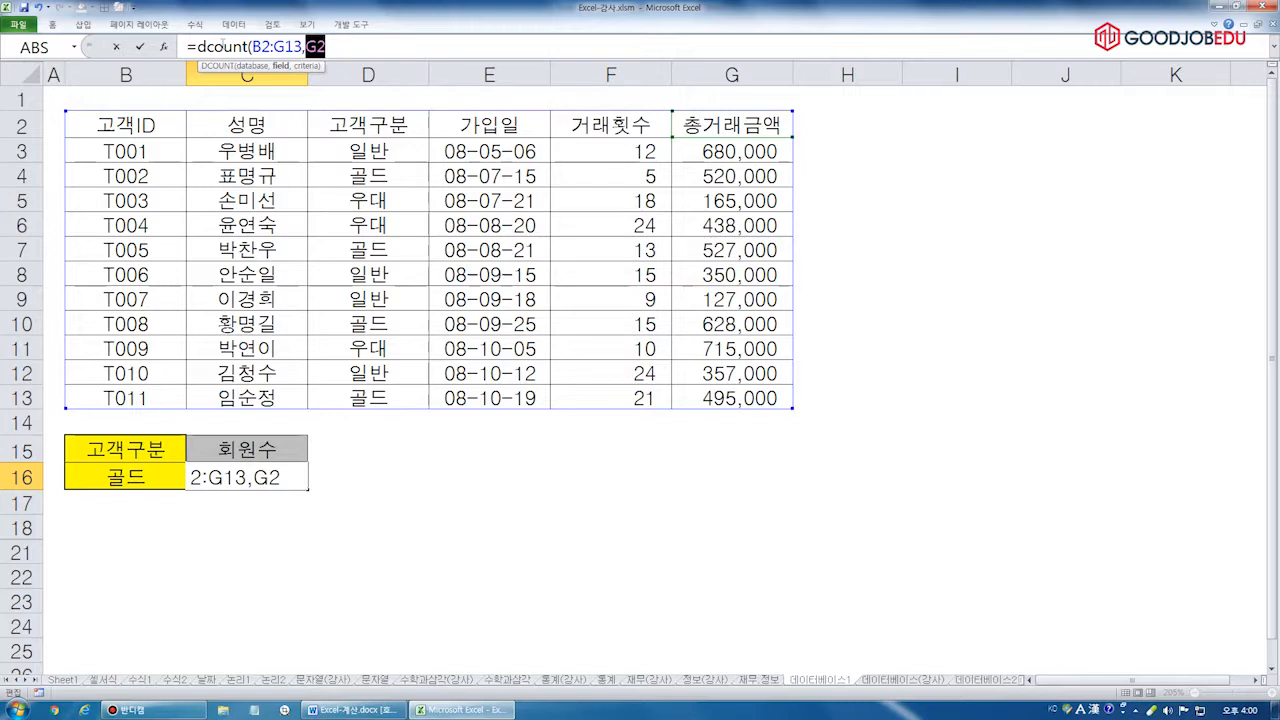
left_click(146, 127)
left_click_drag(80, 147, 70, 390)
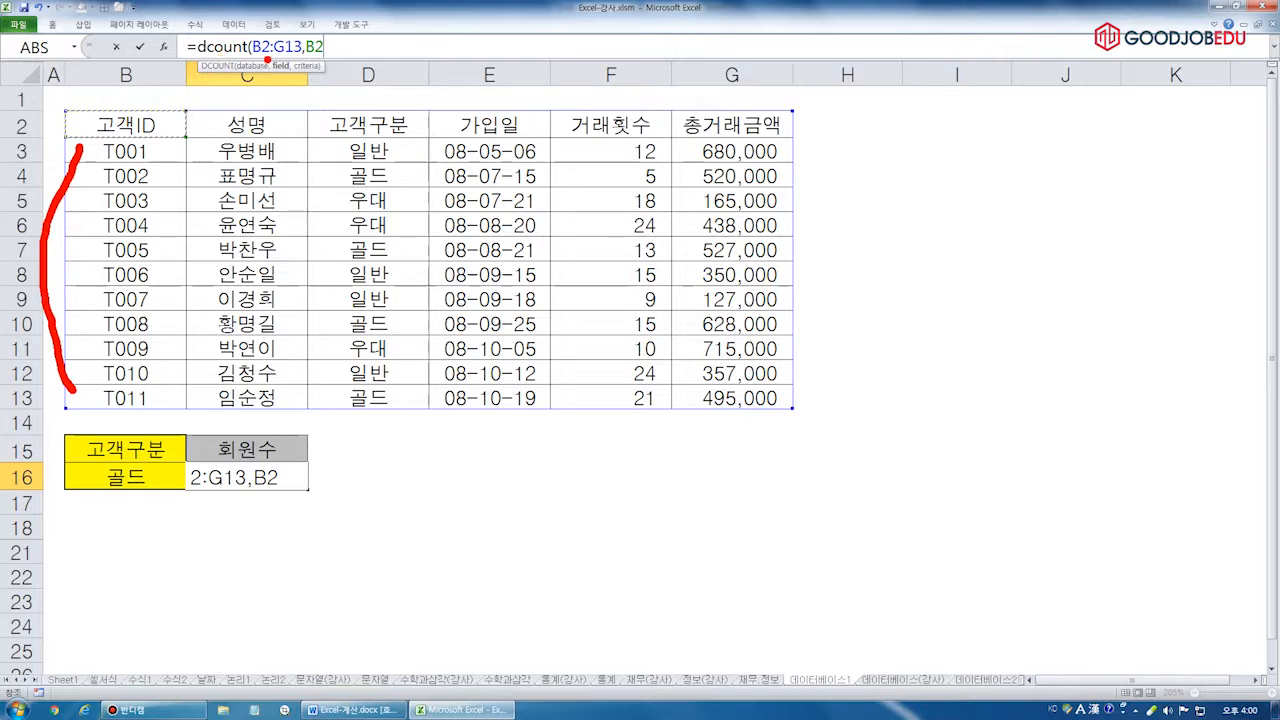
left_click(235, 130)
left_click(383, 130)
left_click(484, 125)
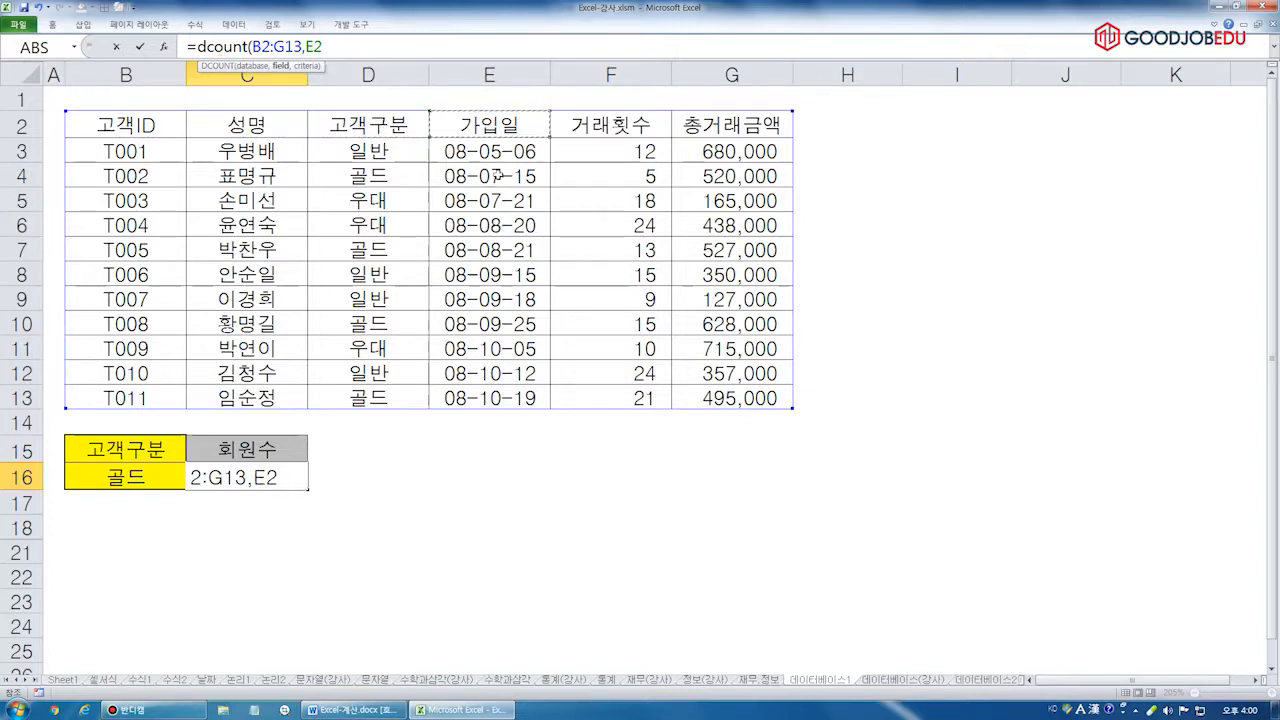
Complete the DCOUNT formula in C16 with the 총거래금액 header G2 as field and B15:B16 as criteria
left_click(608, 122)
left_click(720, 125)
type(",")
left_click_drag(146, 450, 148, 476)
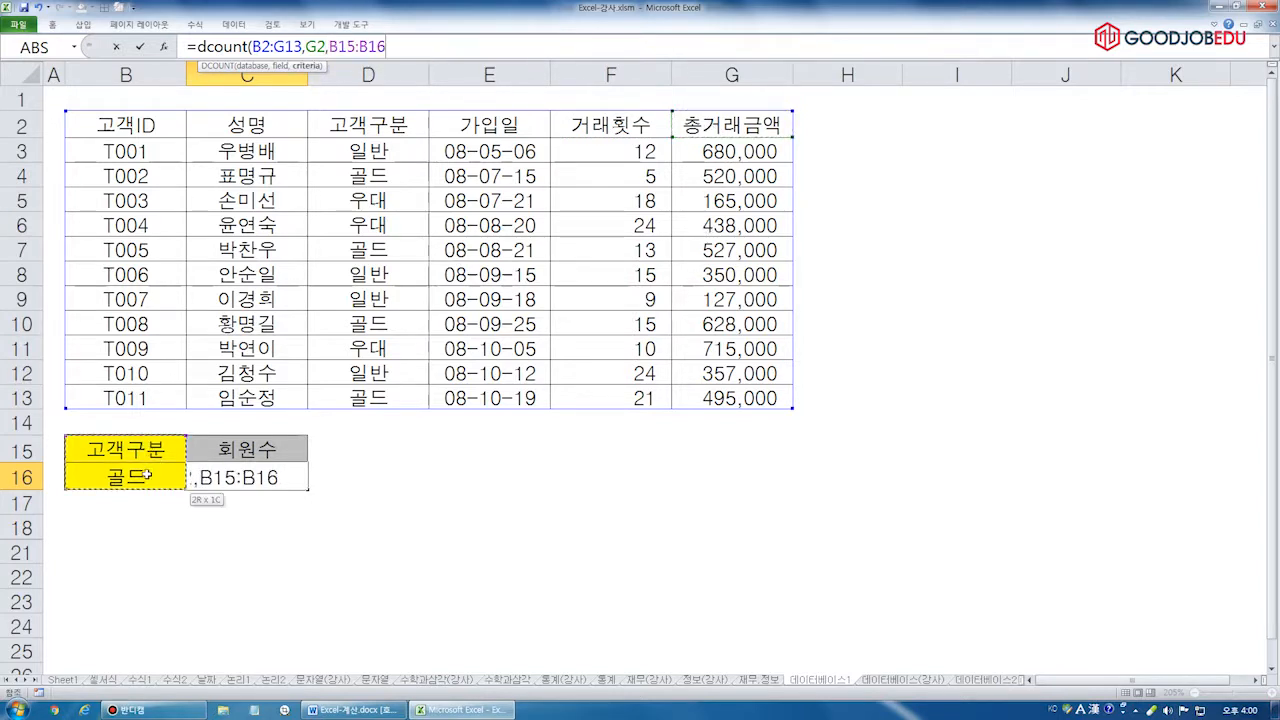
key("Return")
Open the C16 formula for review and mark its database range, field header and criteria range on the sheet
left_click(283, 478)
left_click(404, 48)
key("ctrl+2")
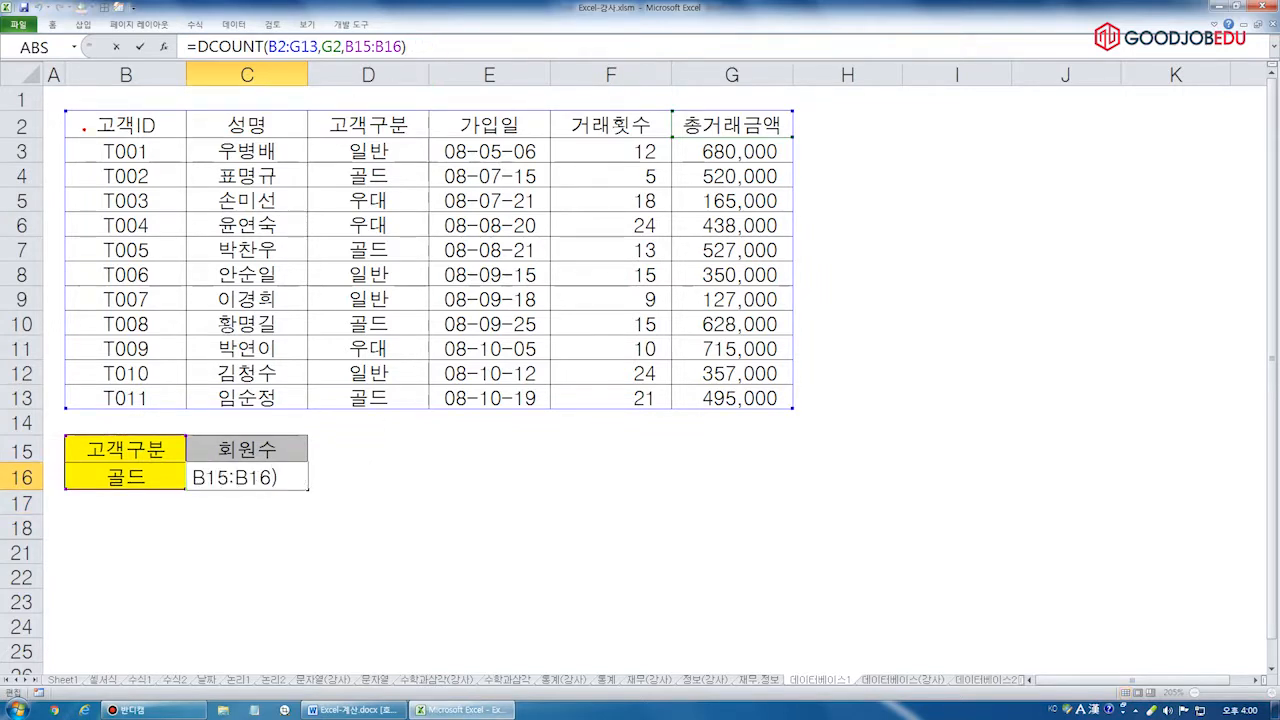
left_click_drag(65, 108, 796, 412)
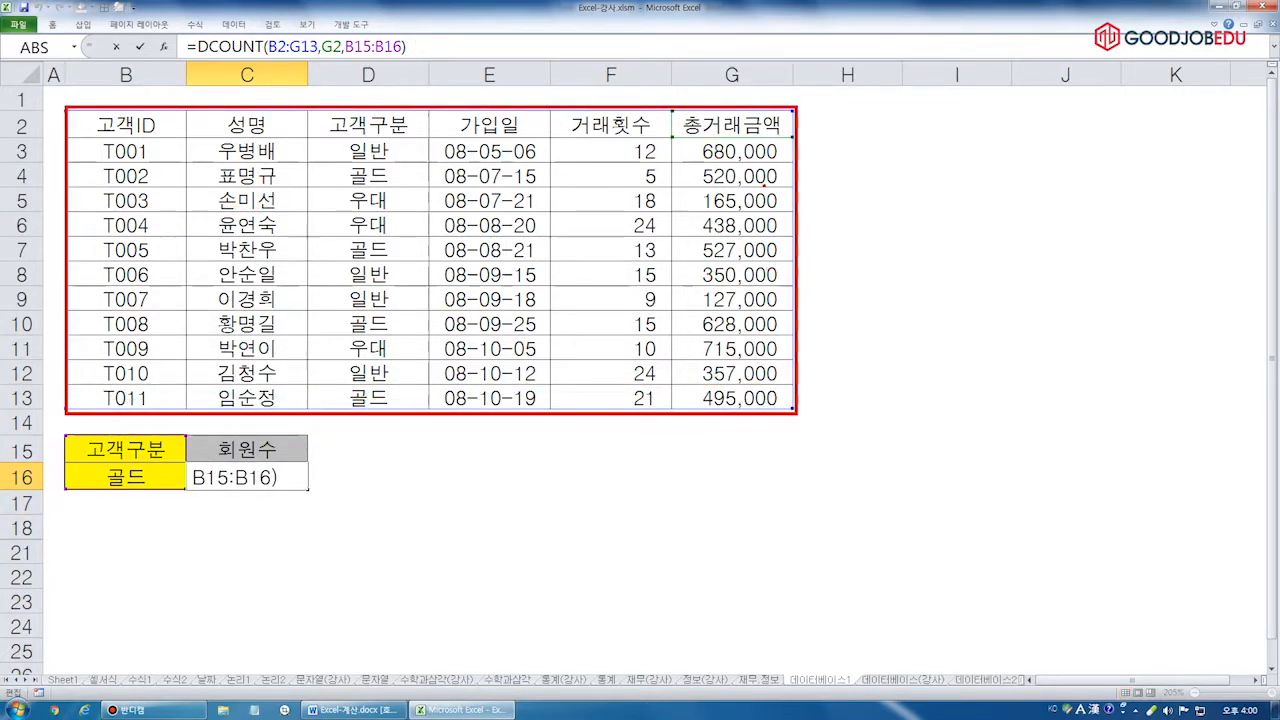
mouse_move(693, 136)
left_mouse_down()
mouse_move(780, 102)
mouse_move(745, 127)
left_mouse_up()
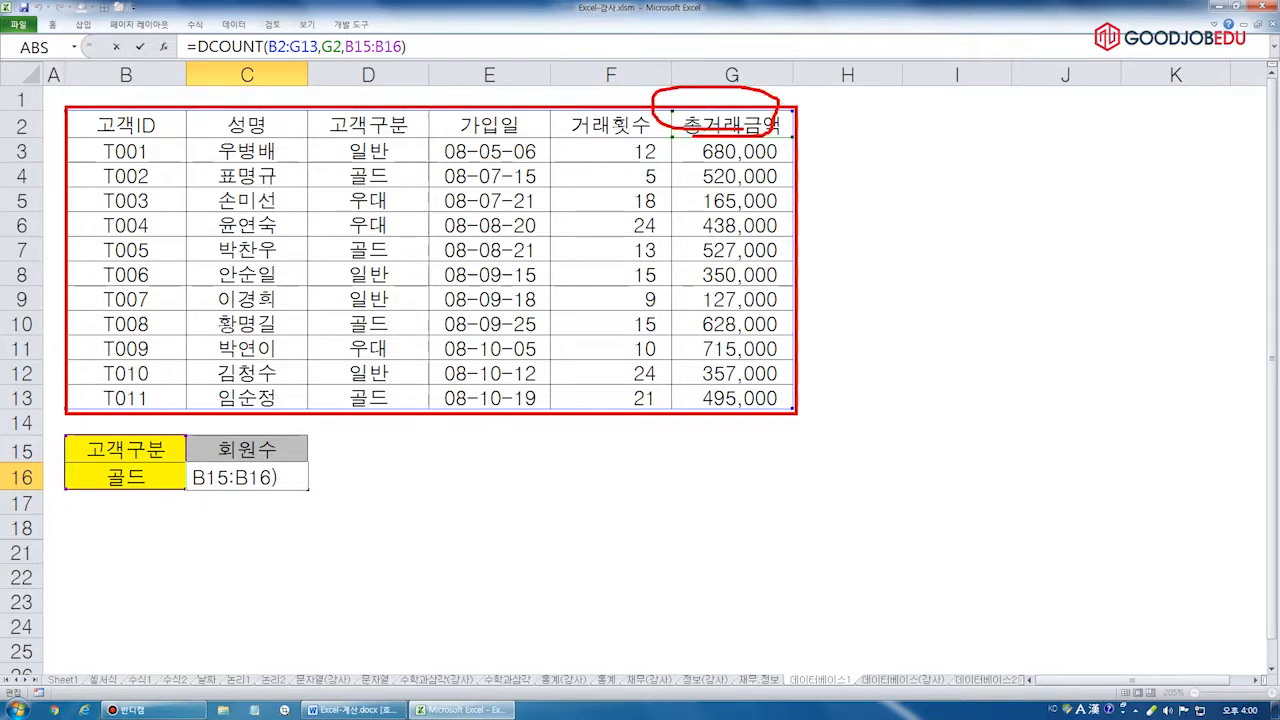
mouse_move(63, 432)
left_mouse_down()
mouse_move(186, 470)
mouse_move(63, 495)
mouse_move(64, 432)
left_mouse_up()
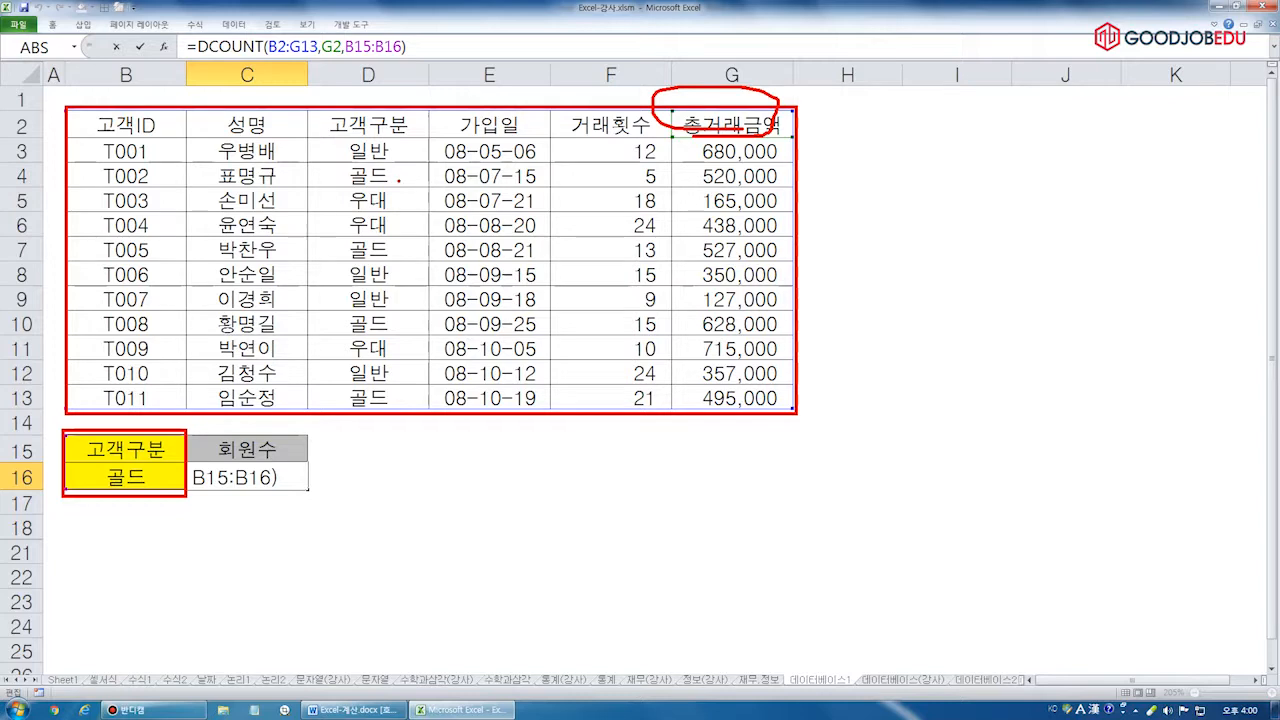
Mark the 골드 entries under 고객구분 and their matching 총거래금액 values, then clear the markings and close the formula
left_click_drag(349, 190, 329, 193)
left_click_drag(350, 268, 340, 262)
mouse_move(400, 328)
left_mouse_down()
mouse_move(350, 340)
mouse_move(347, 408)
mouse_move(352, 378)
left_mouse_up()
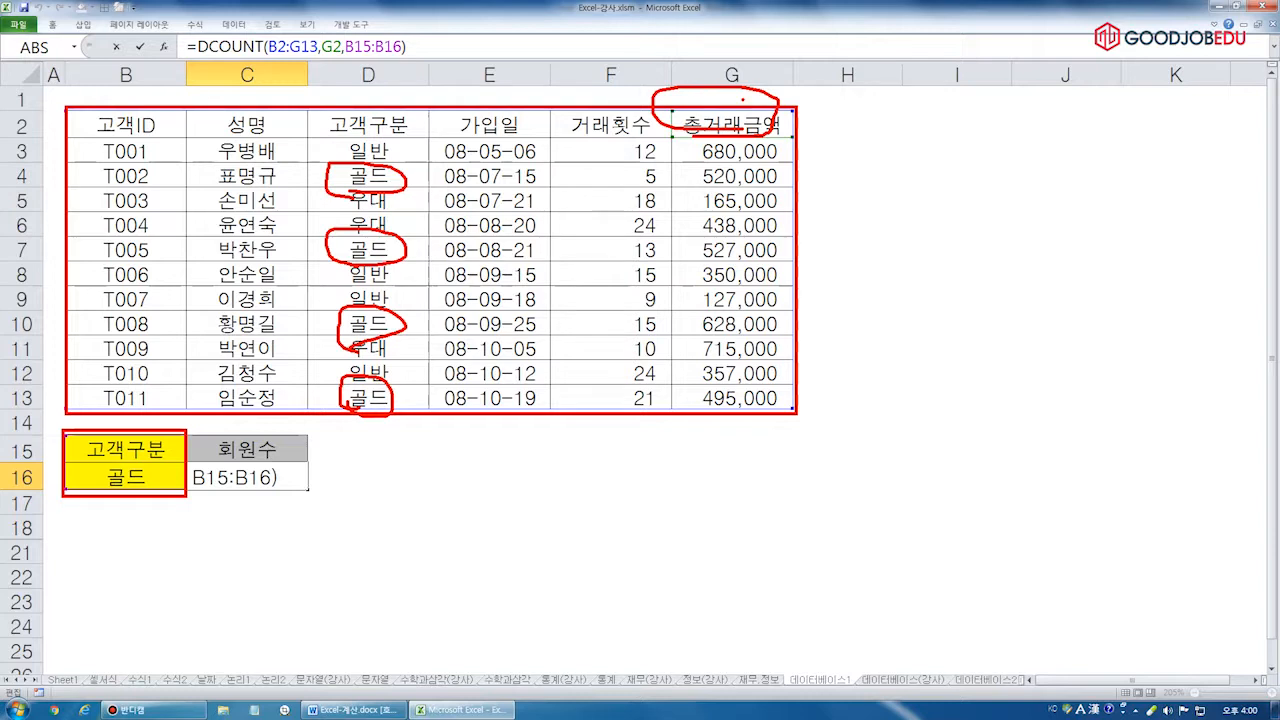
mouse_move(708, 190)
left_mouse_down()
mouse_move(798, 178)
mouse_move(684, 164)
mouse_move(716, 188)
left_mouse_up()
mouse_move(698, 268)
left_mouse_down()
mouse_move(740, 244)
mouse_move(684, 266)
left_mouse_up()
mouse_move(712, 342)
left_mouse_down()
mouse_move(760, 306)
mouse_move(702, 338)
left_mouse_up()
mouse_move(696, 424)
left_mouse_down()
mouse_move(745, 374)
mouse_move(730, 424)
left_mouse_up()
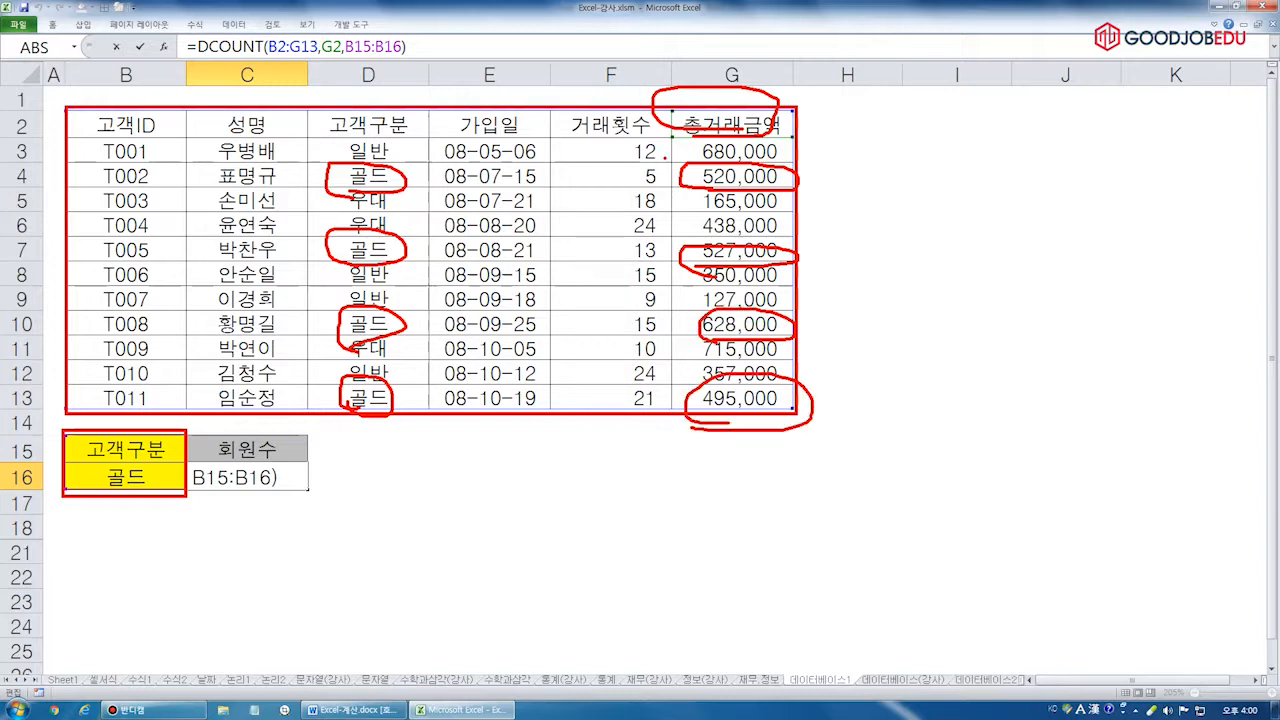
left_click_drag(672, 173, 684, 402)
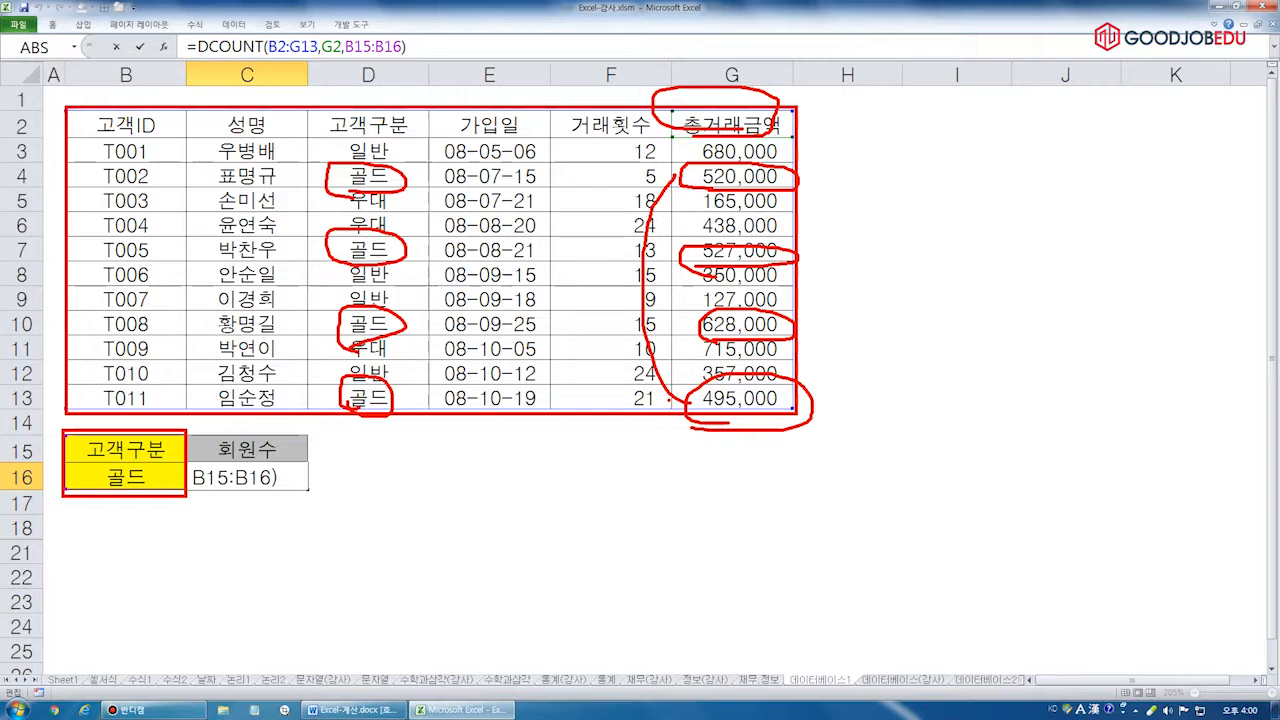
key("Escape")
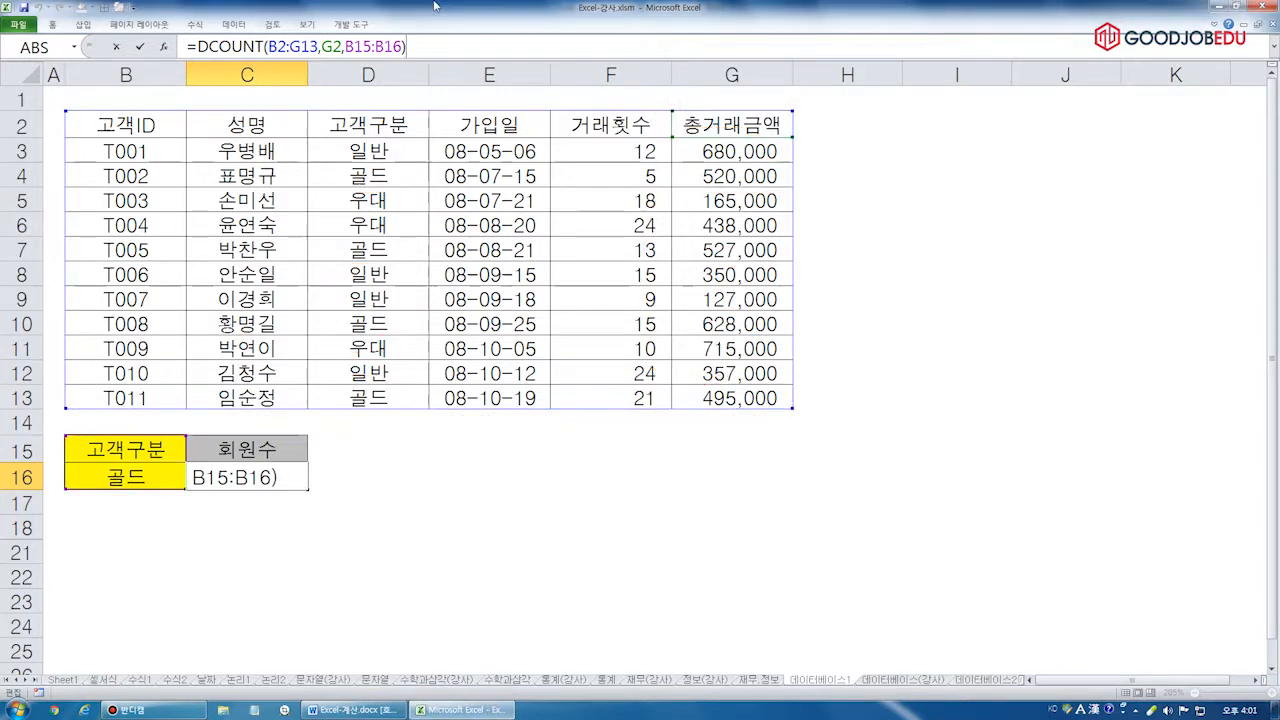
key("ctrl+Return")
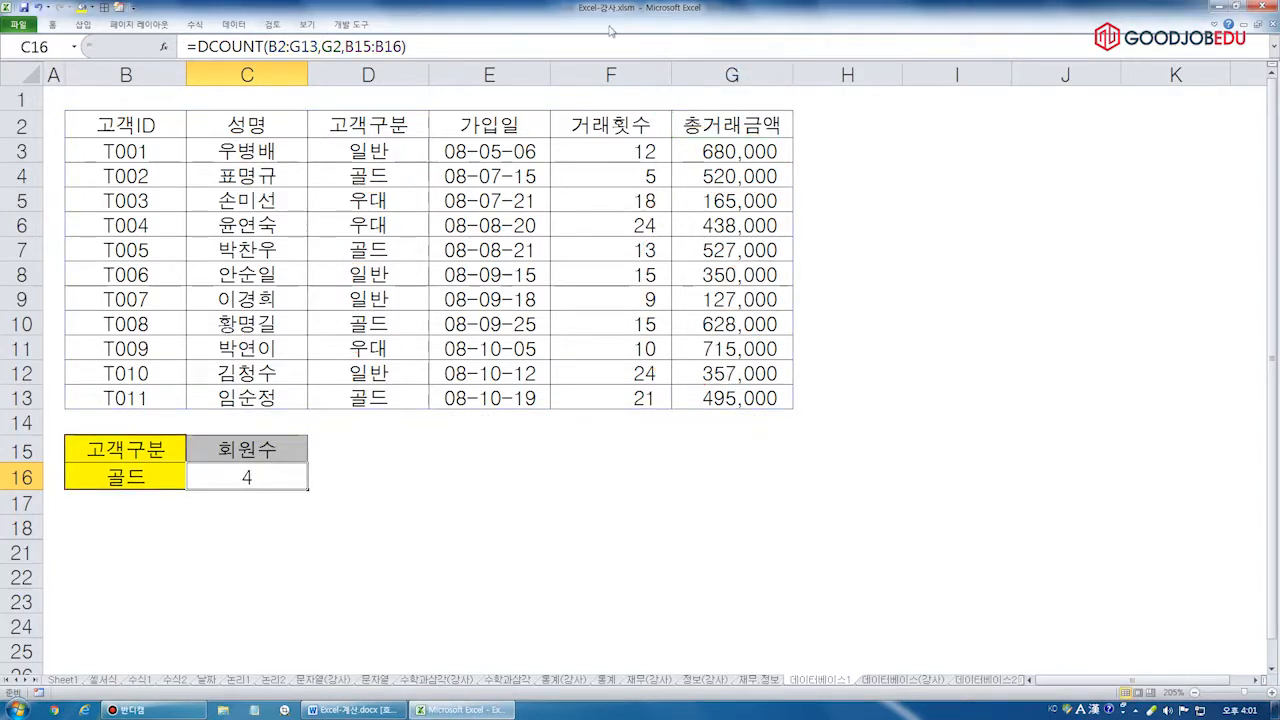
Examine the field argument G2 in the C16 DCOUNT formula and close the formula without changes
key("F2")
left_click_drag(323, 47, 342, 47)
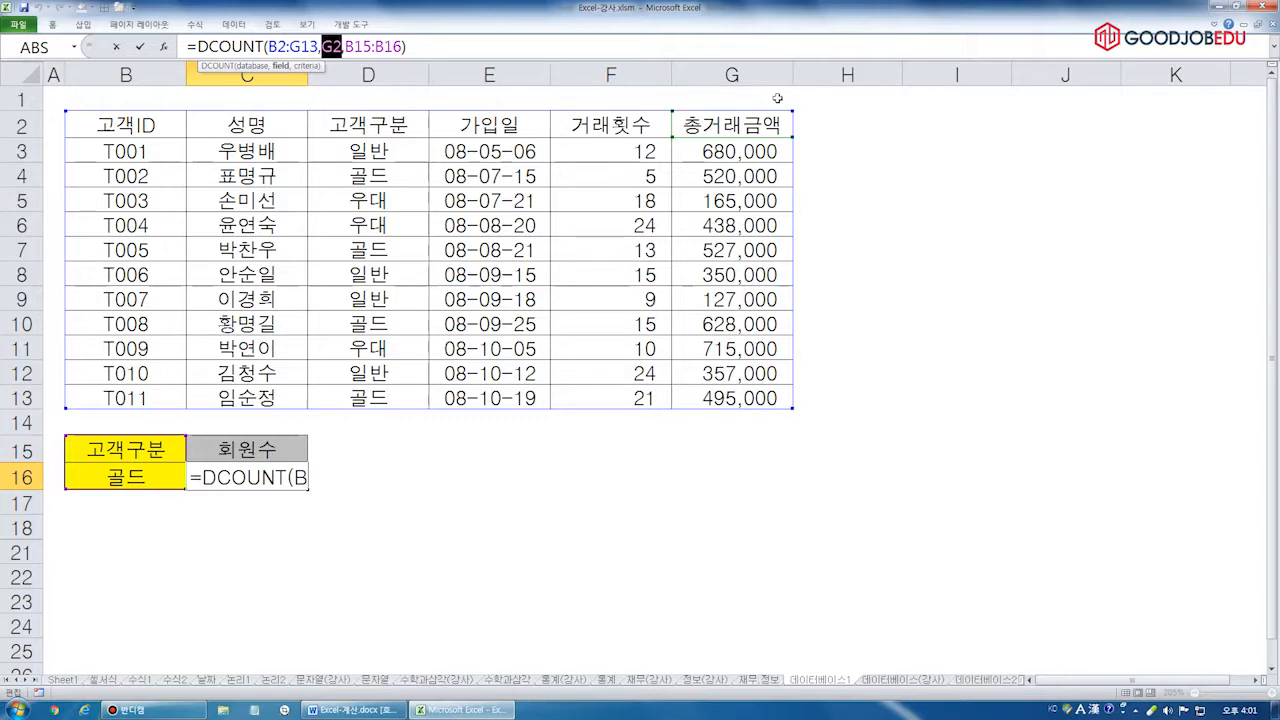
key("ctrl+Return")
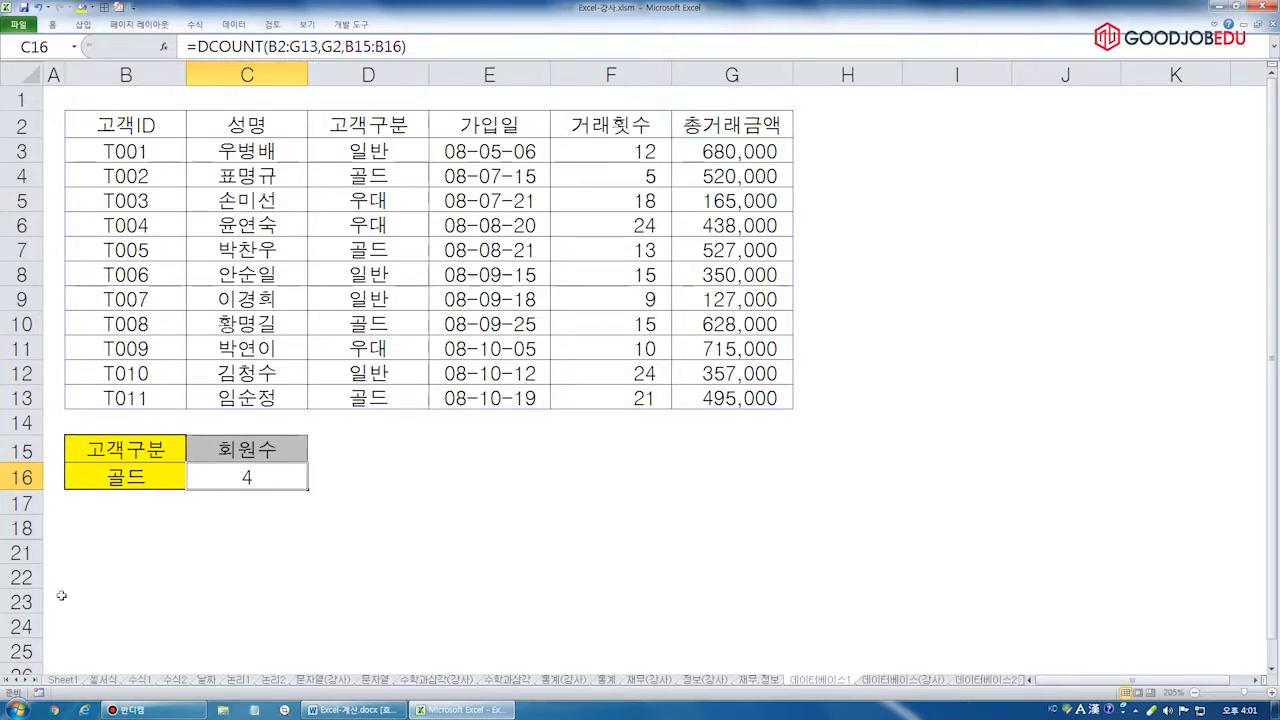
Delete rows 14 to 17 beneath the customer table and unhide the hidden rows that move up there
left_click(22, 423)
left_click_drag(22, 423, 33, 497)
right_click(151, 462)
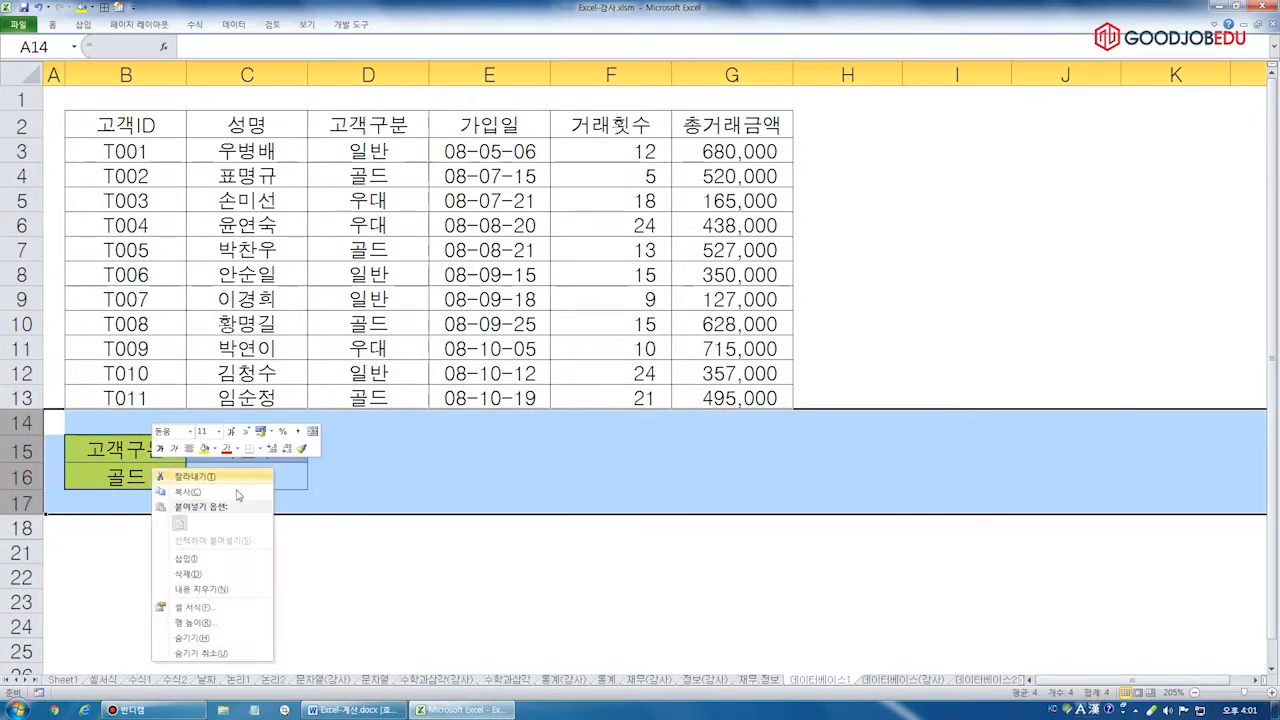
left_click(210, 575)
right_click(186, 434)
left_click(235, 617)
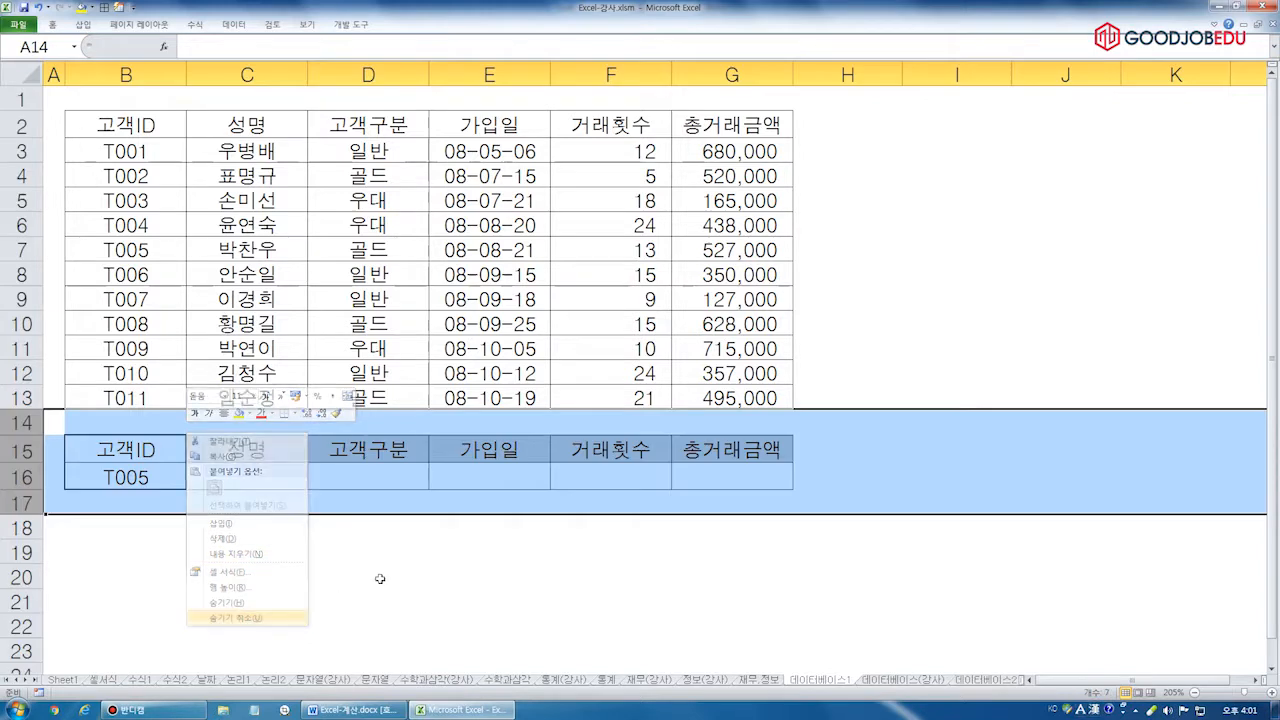
Fill the 고객ID criteria cells B15:B16 with yellow
left_click(368, 577)
left_click_drag(125, 450, 125, 477)
left_click(82, 7)
Match the customer ID in B16 to its row in the table and to the 성명 value needed in C16
left_click(236, 477)
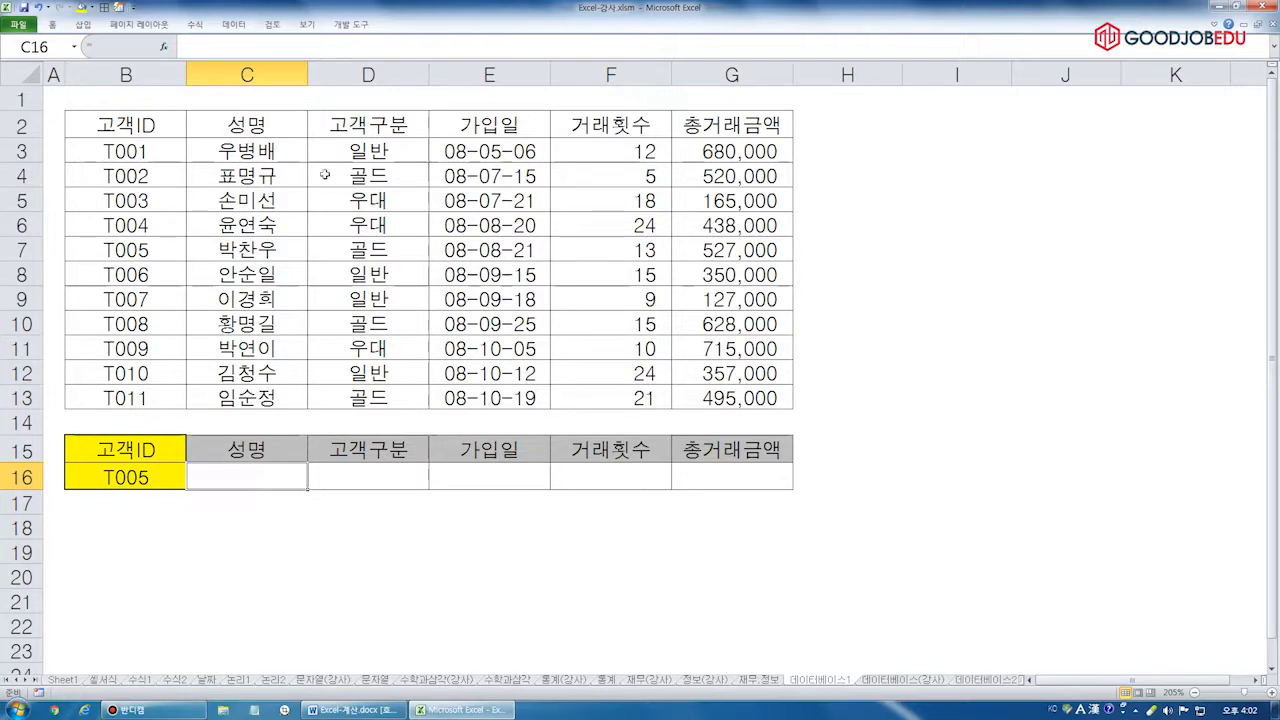
left_click(135, 478)
left_click(160, 246)
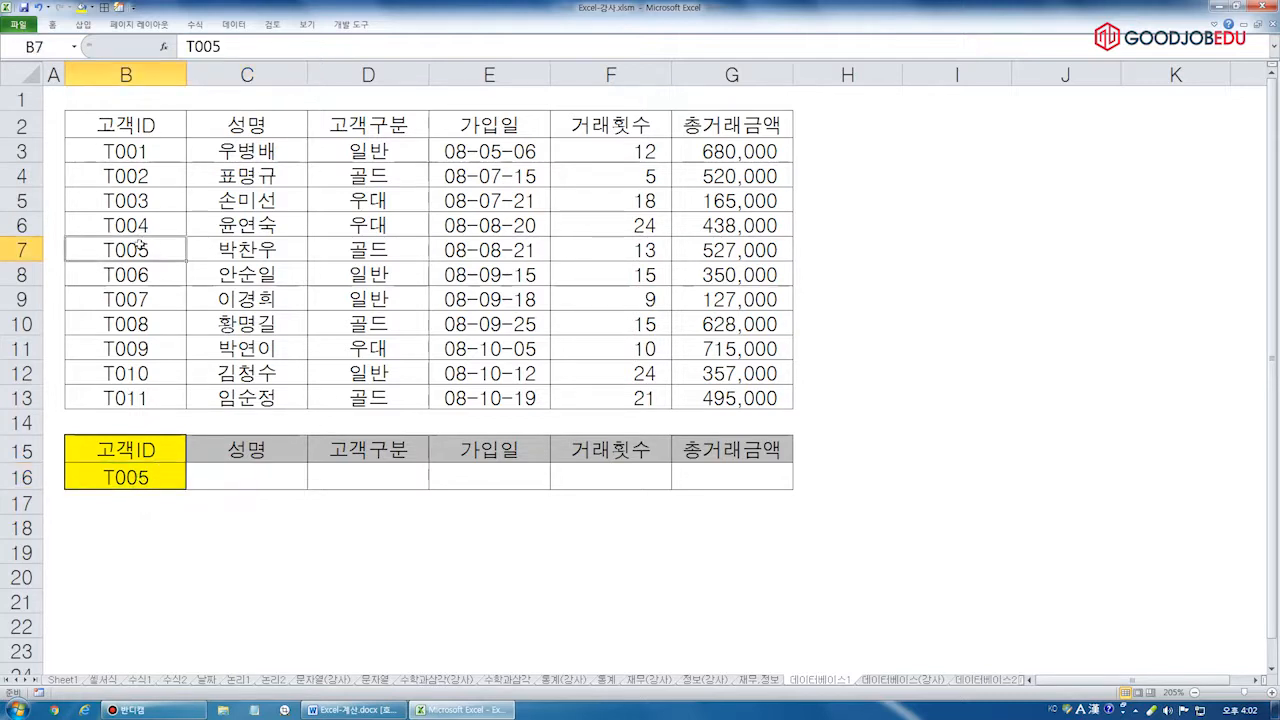
left_click(107, 476)
left_click(146, 250)
left_click(270, 248)
left_click(266, 480)
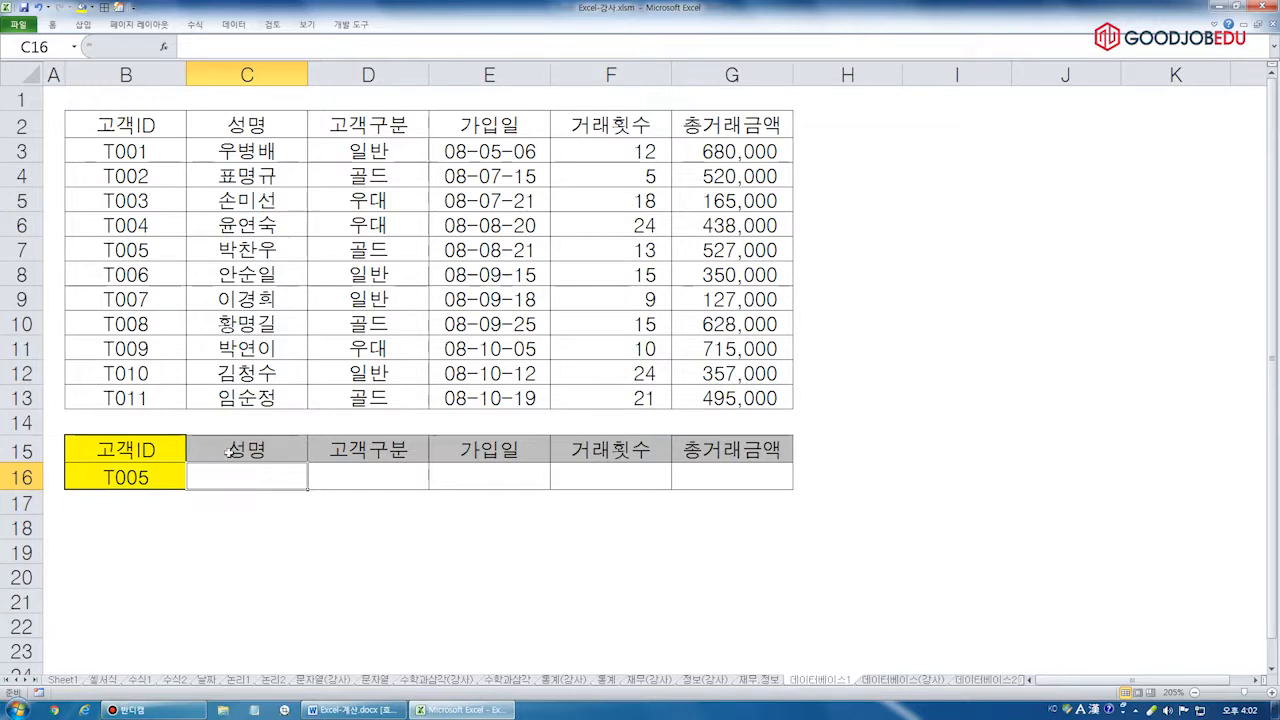
left_click(160, 476)
left_click(176, 247)
left_click(276, 247)
left_click(293, 485)
Switch to the Word document Excel-계산.docx, highlight the DGET description under 데이터베이스 함수, and return to Excel
left_click(358, 712)
left_click_drag(449, 422, 927, 420)
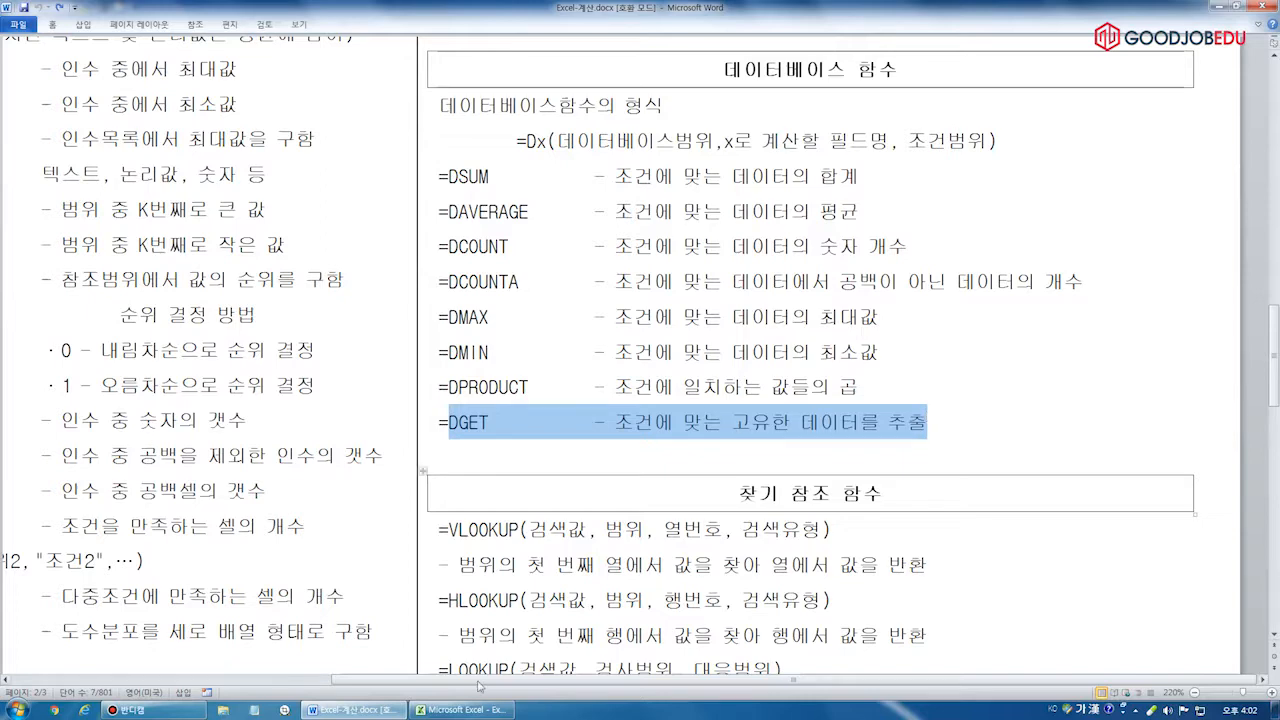
left_click(465, 710)
Enter a DGET formula in C16 with B2:G13 as database, the 성명 header C2 as field and B15:B16 as criteria
left_click(268, 42)
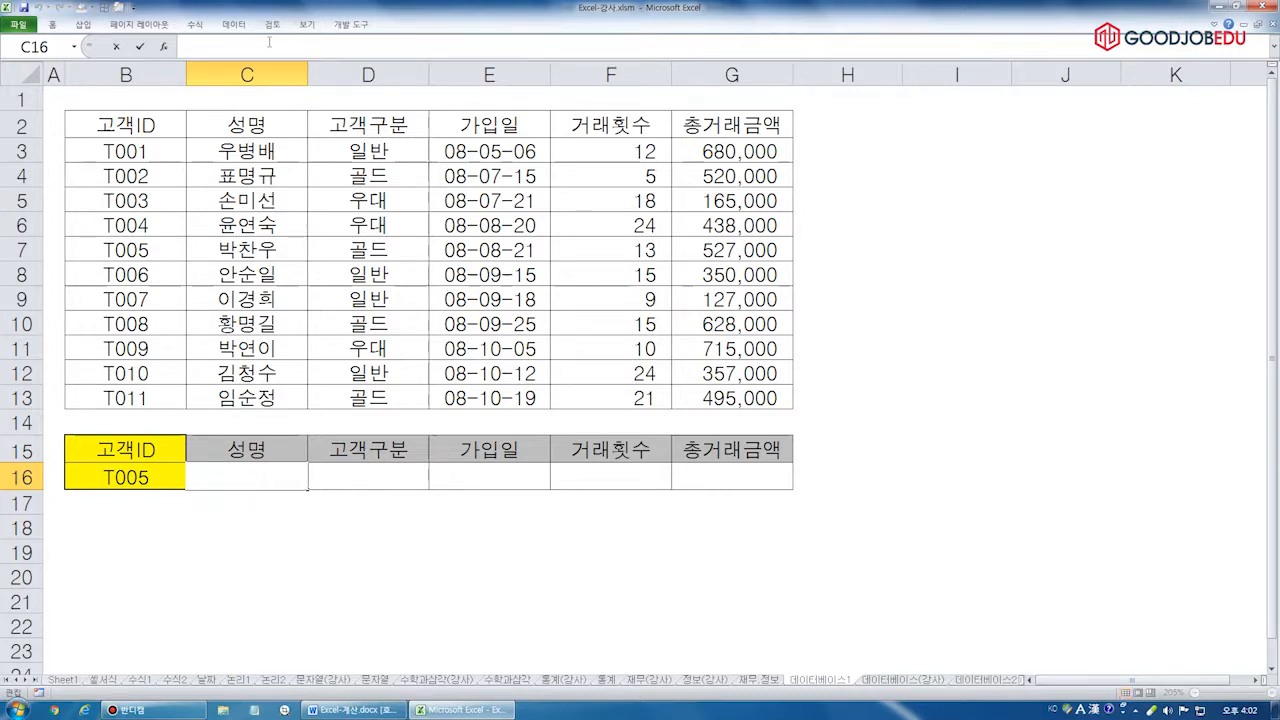
type("=dget(")
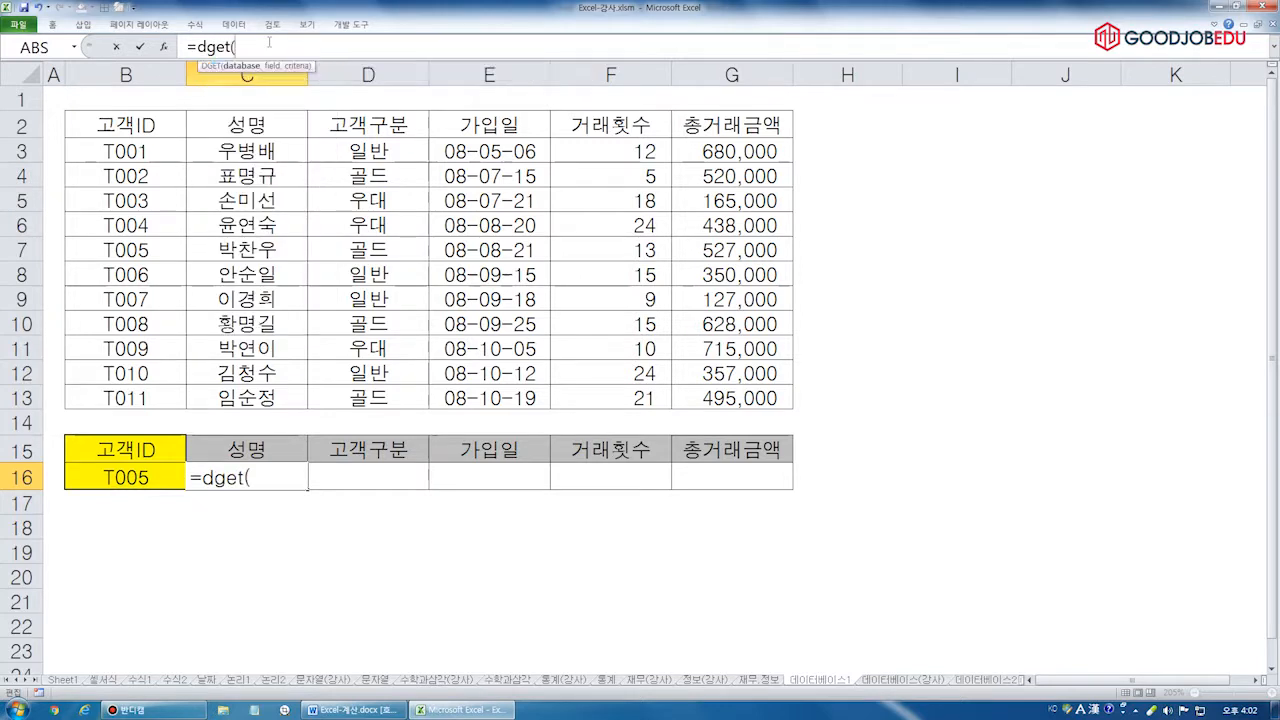
left_click_drag(133, 131, 740, 400)
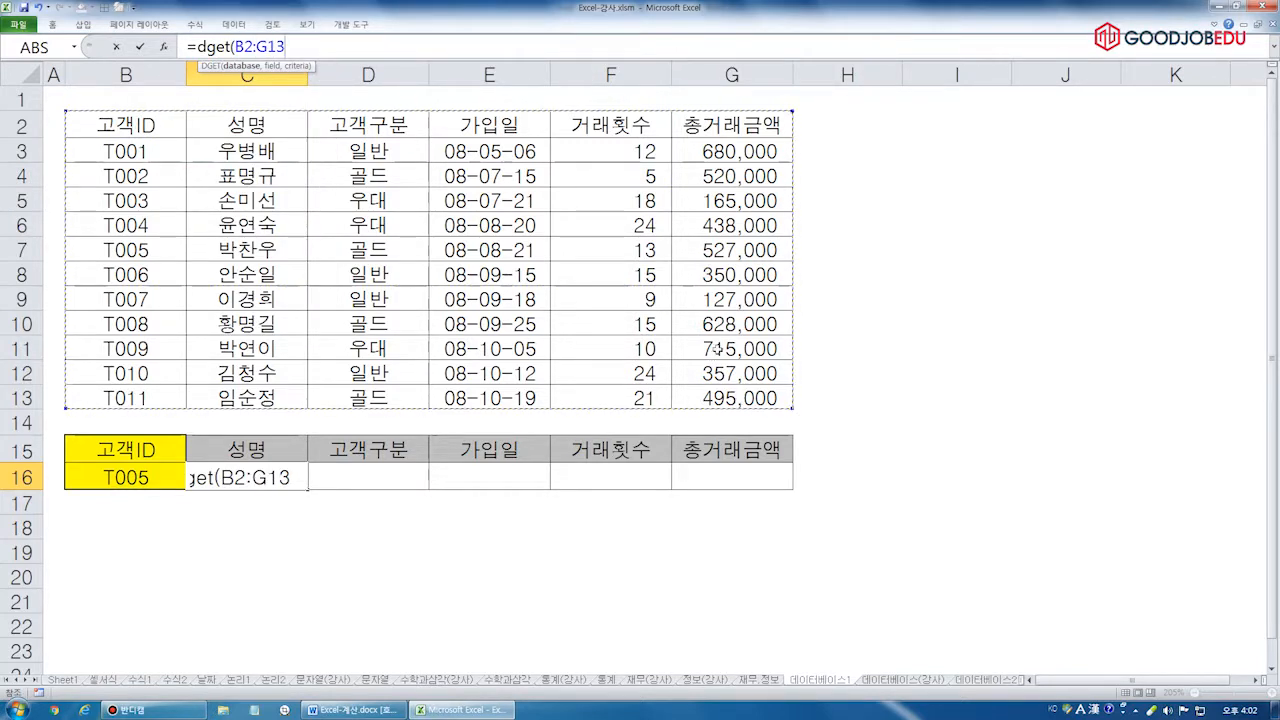
type(",")
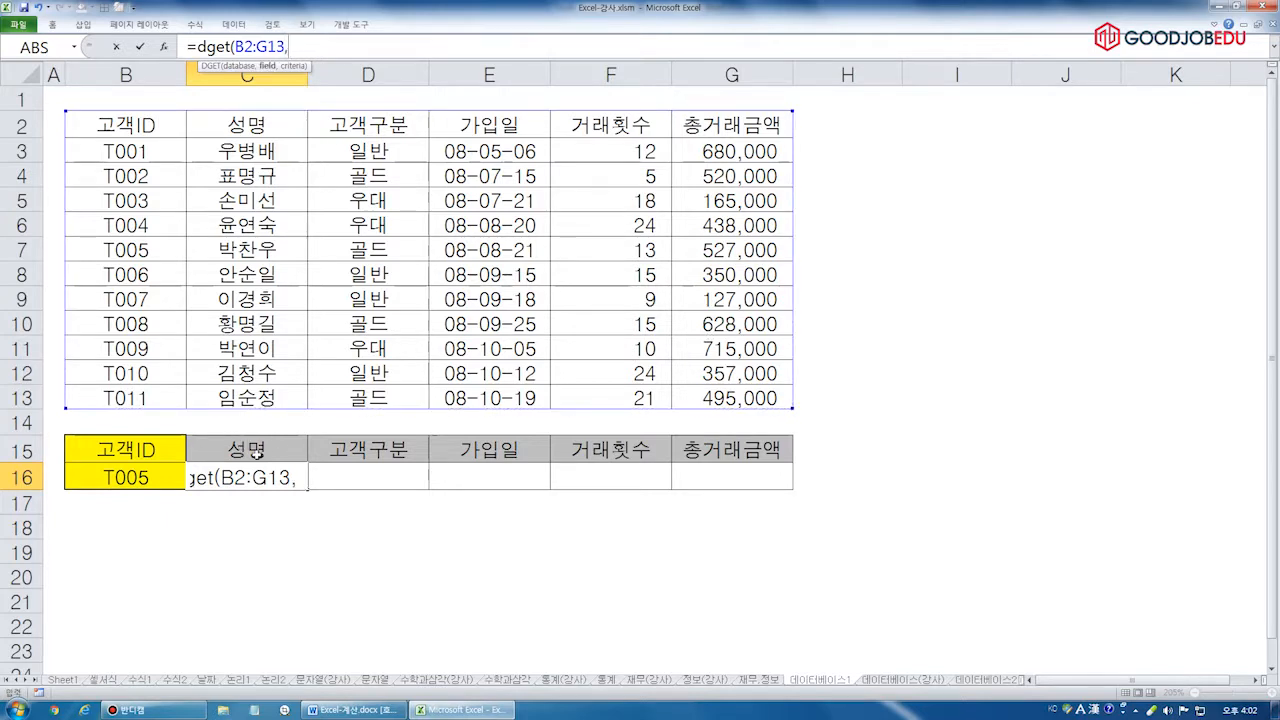
left_click(259, 125)
type(",")
left_click(159, 440)
left_click_drag(159, 440, 168, 484)
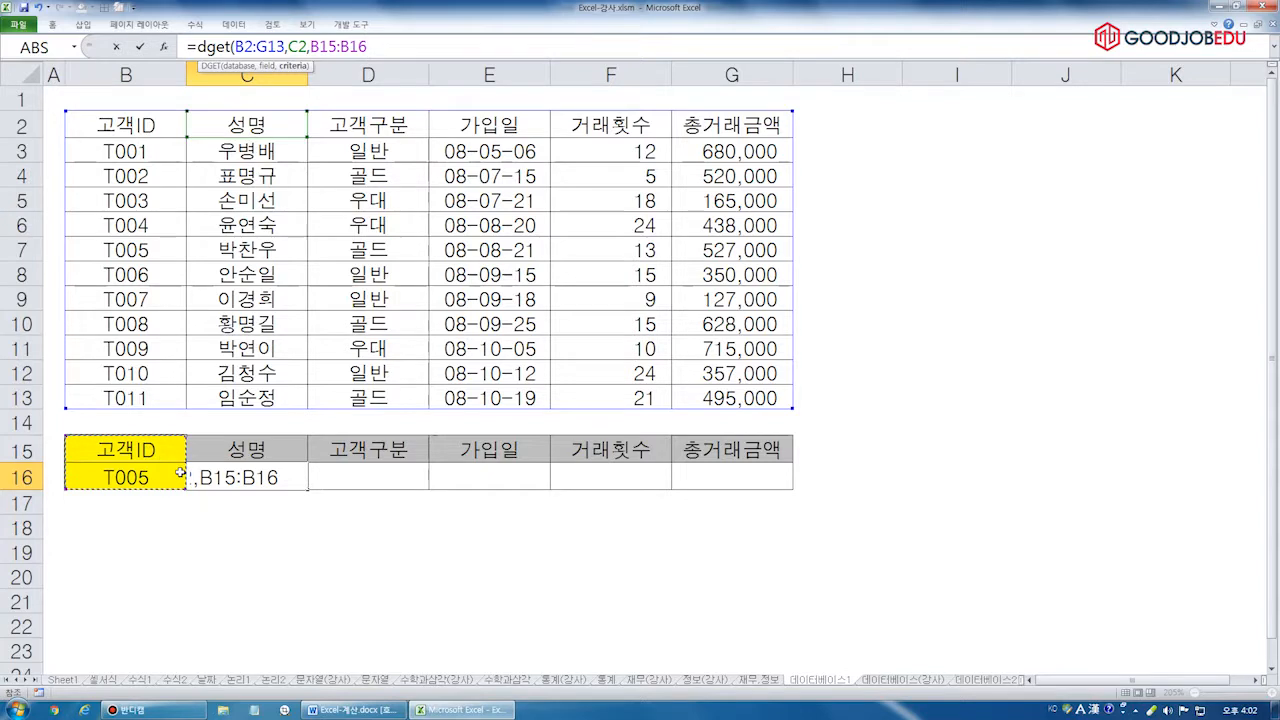
key("Return")
Make the database range B2:G13 and the criteria range B15:B16 absolute in the C16 DGET formula, leaving C2 relative
left_click(260, 482)
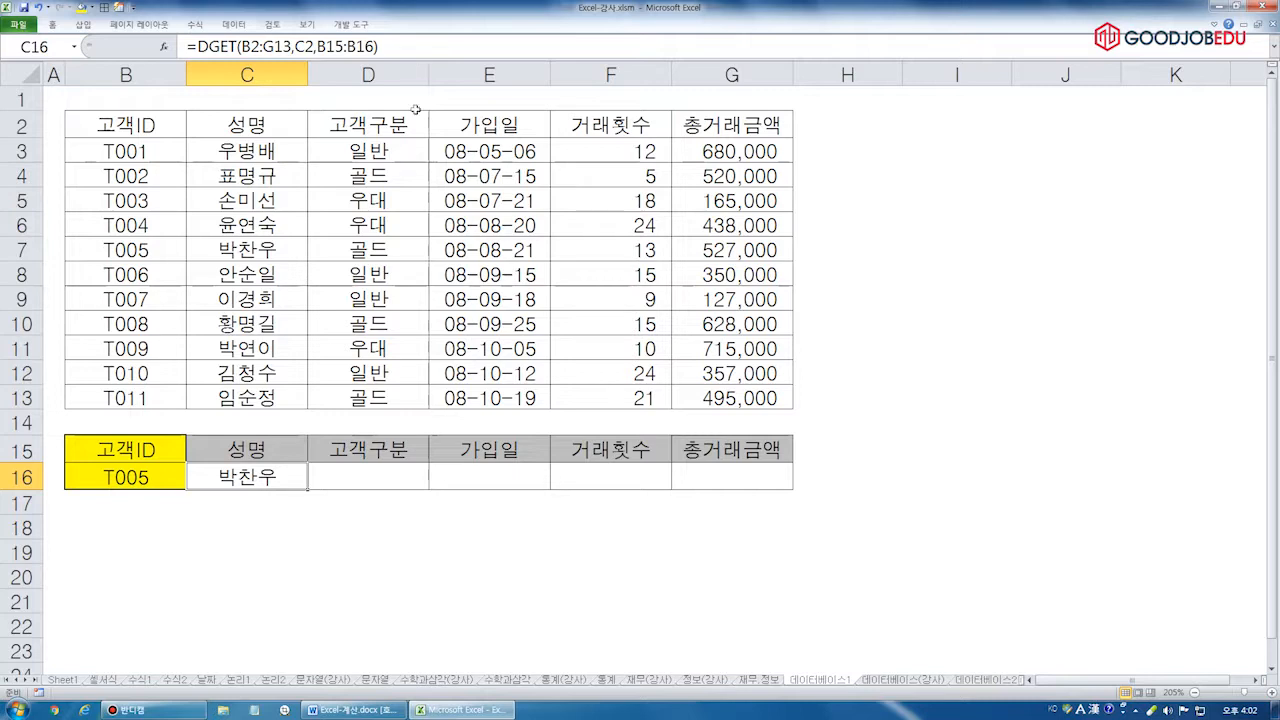
key("F2")
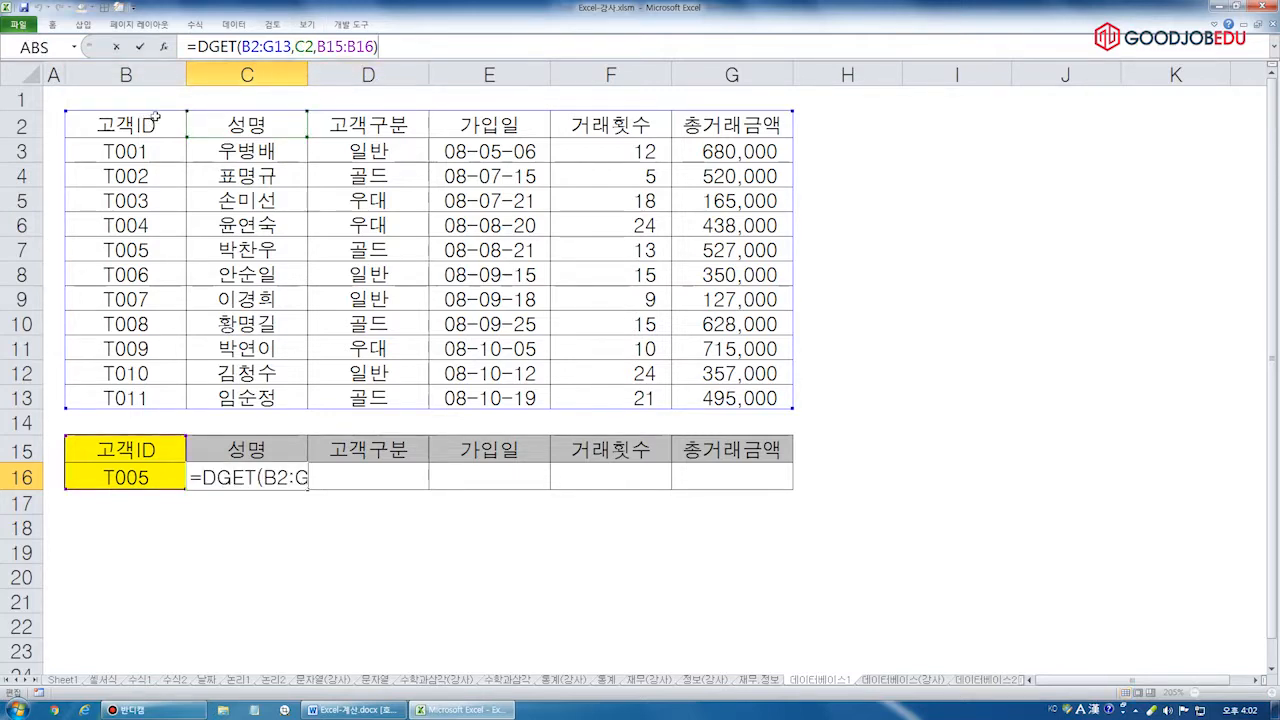
left_click_drag(199, 47, 243, 47)
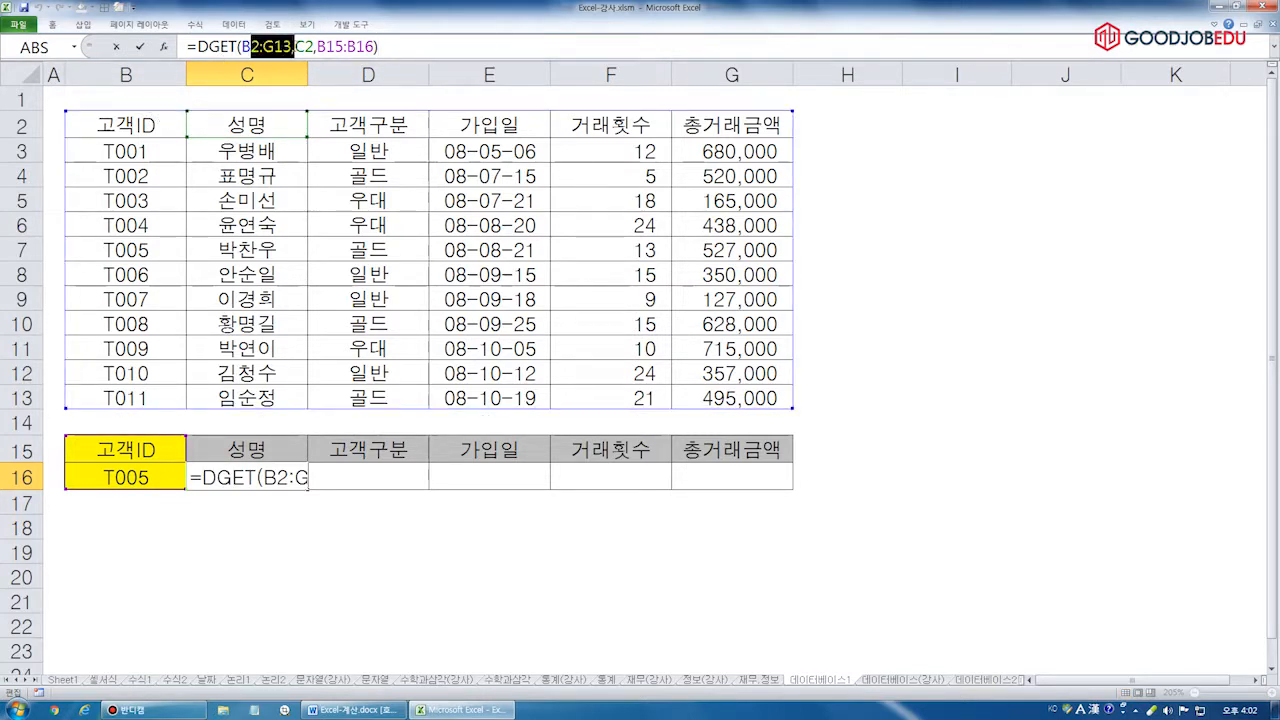
key("F4")
left_click_drag(352, 47, 410, 47)
key("F4")
key("Return")
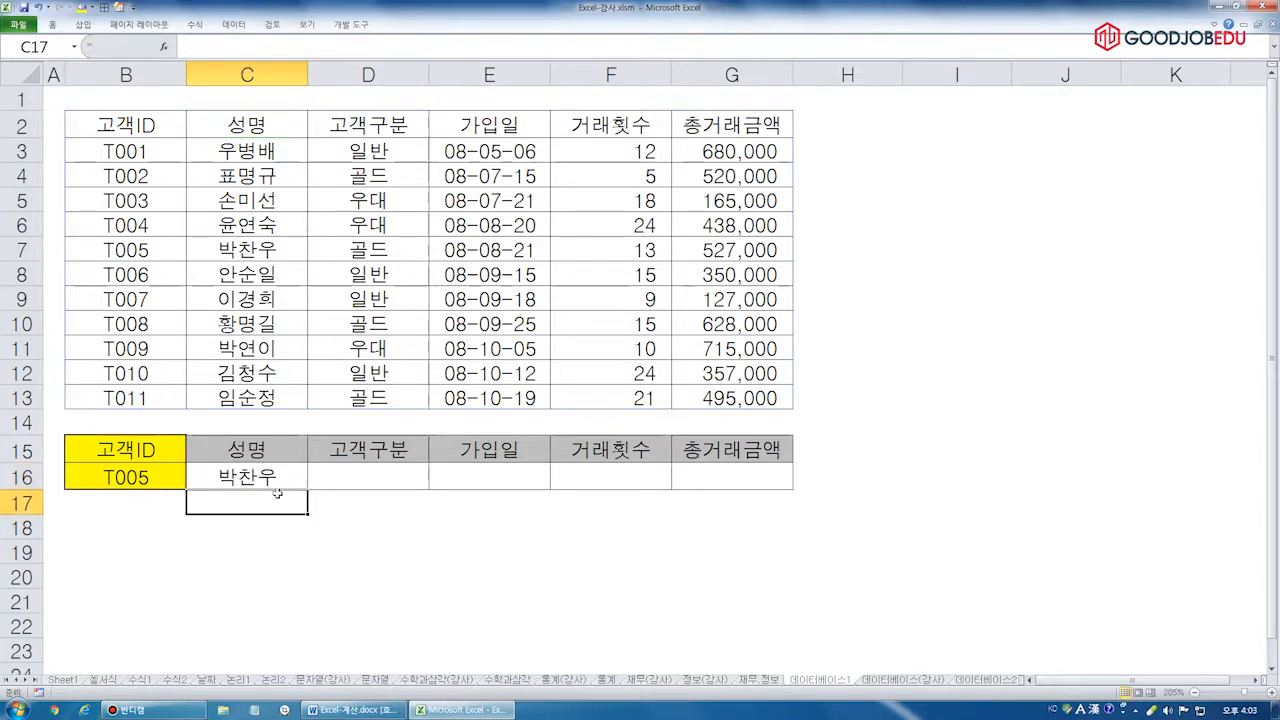
Copy the DGET formula from C16 across to G16 and inspect the 가입일 result in E16
key("Up")
left_click_drag(308, 489, 793, 482)
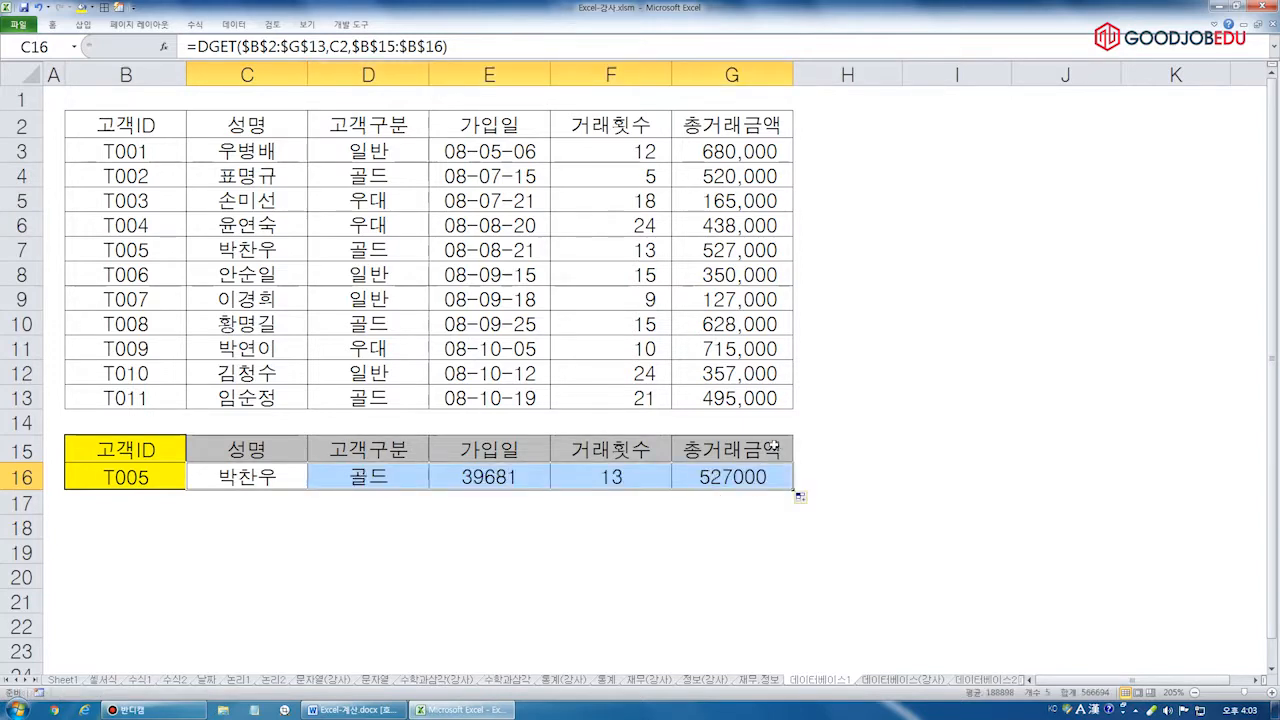
left_click(511, 377)
left_click(506, 479)
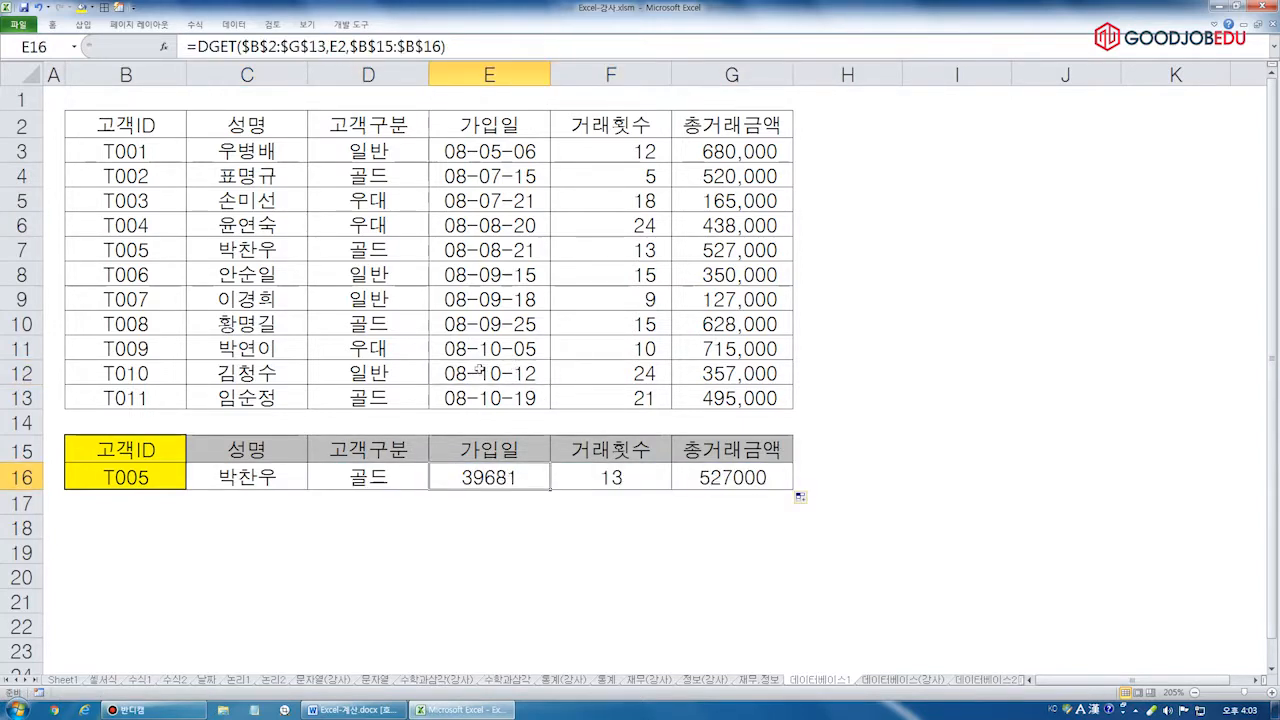
left_click(505, 368)
left_click(497, 478)
left_click(239, 471)
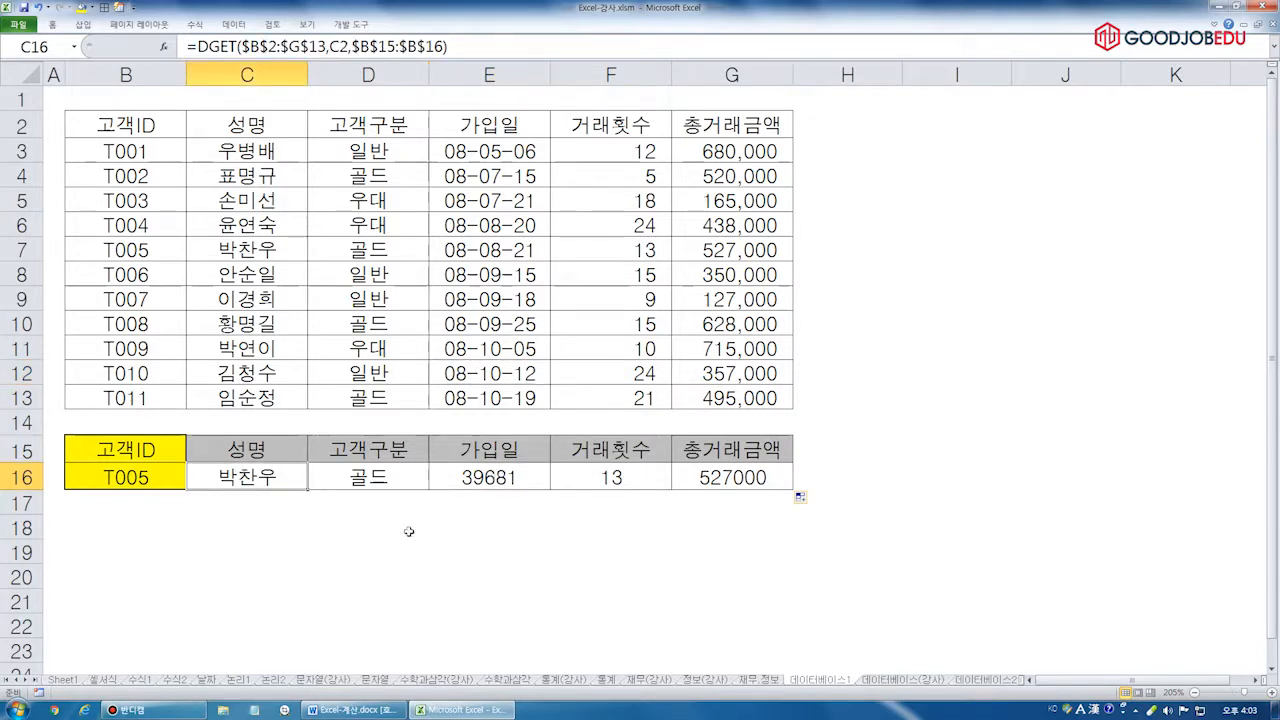
mouse_move(360, 716)
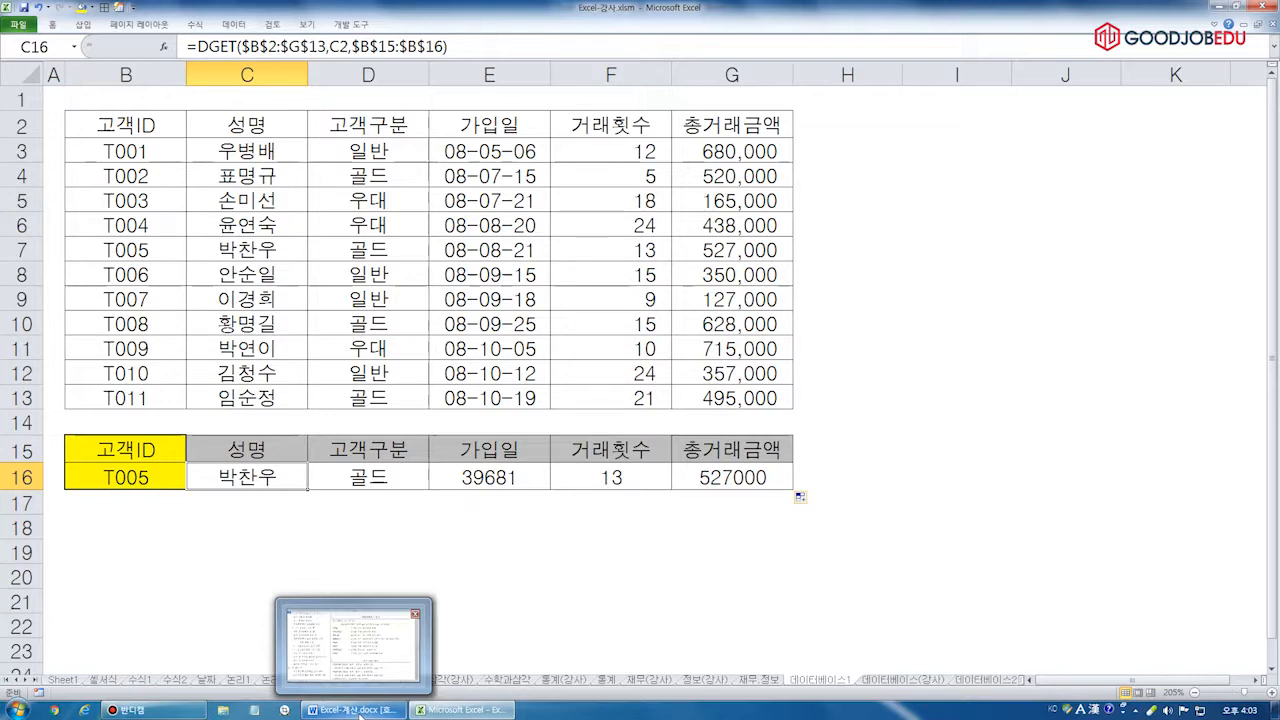
left_click(565, 578)
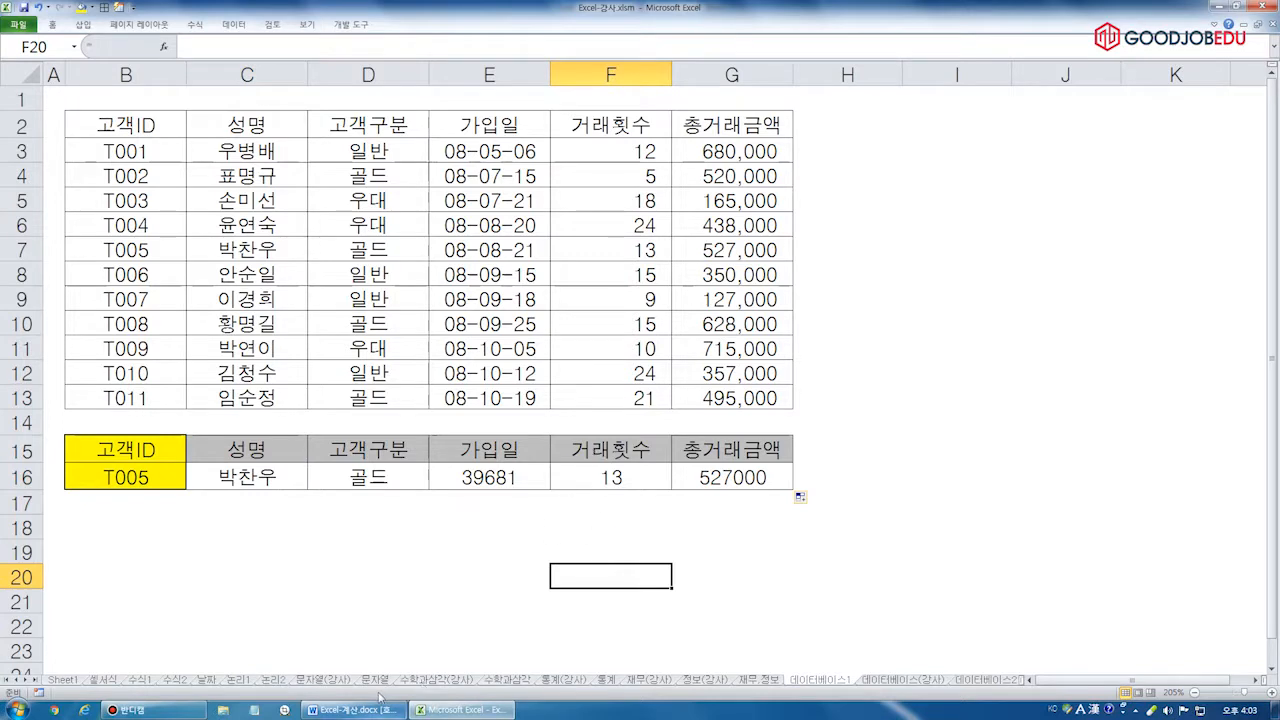
left_click(464, 617)
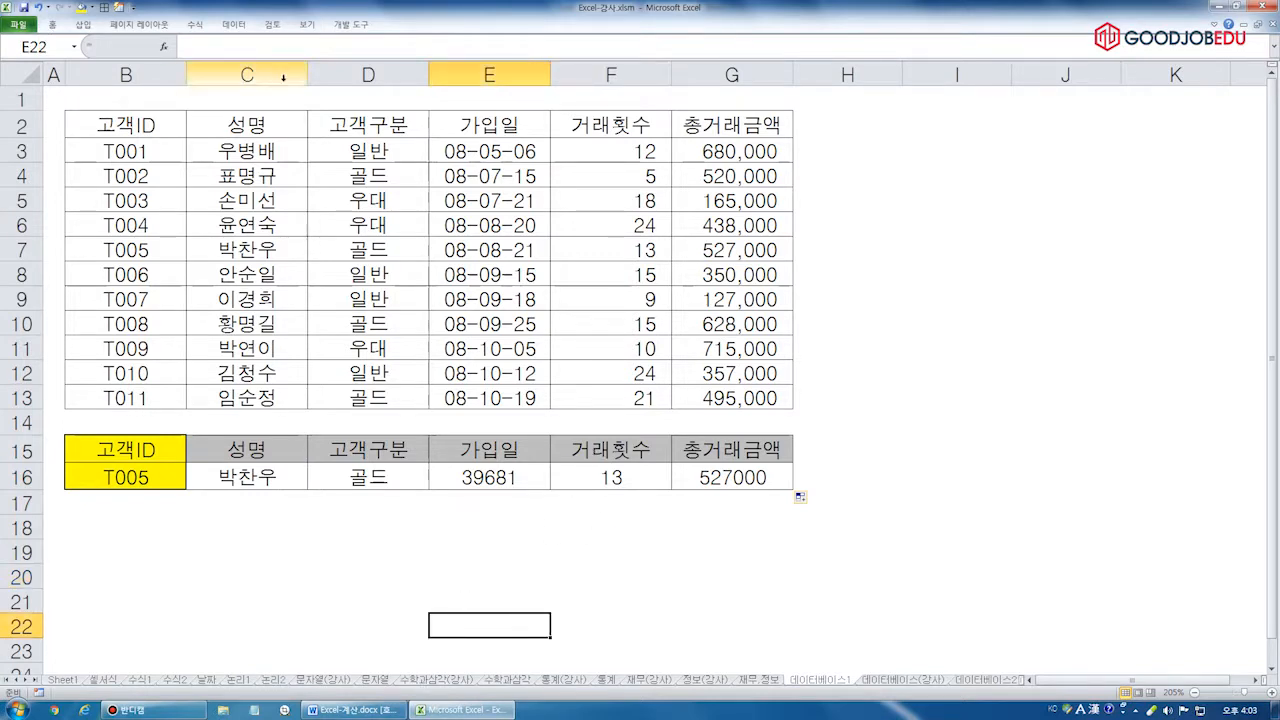
Show the desktop, look at the video files in the 3-1.인강(컴활) folder and close it
key("super+d")
left_click(721, 468)
double_click(23, 308)
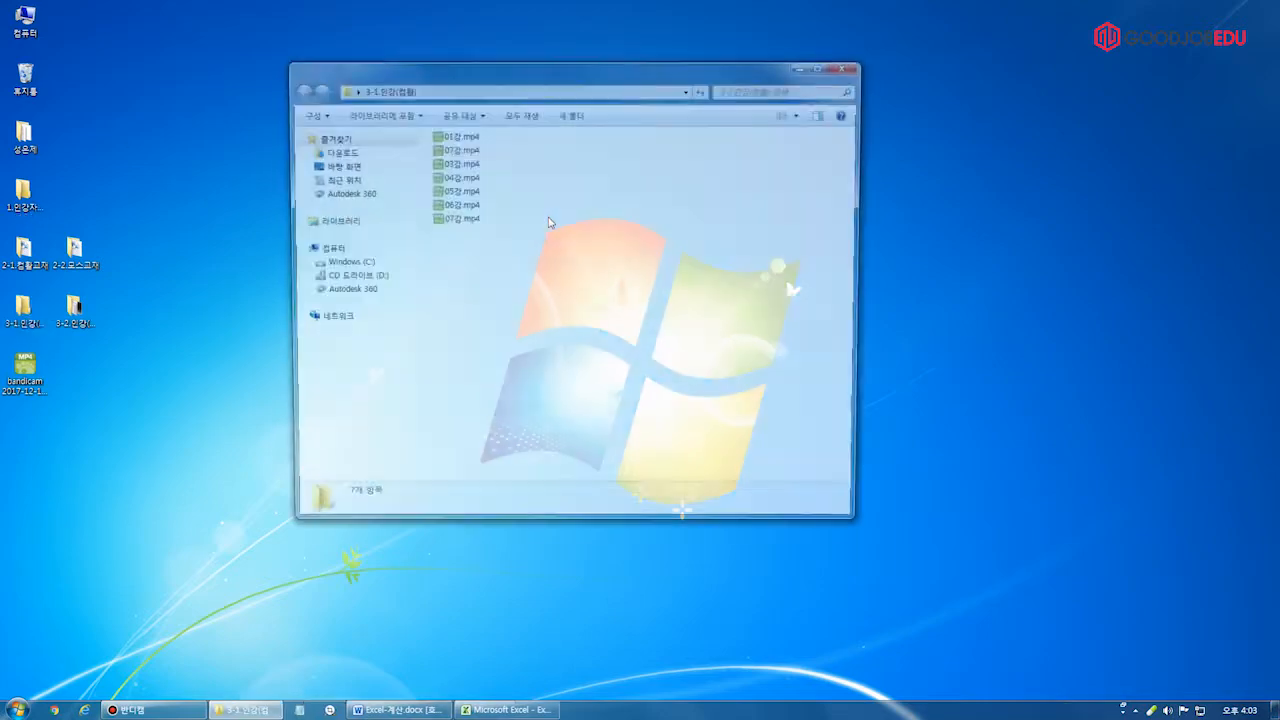
left_click(858, 68)
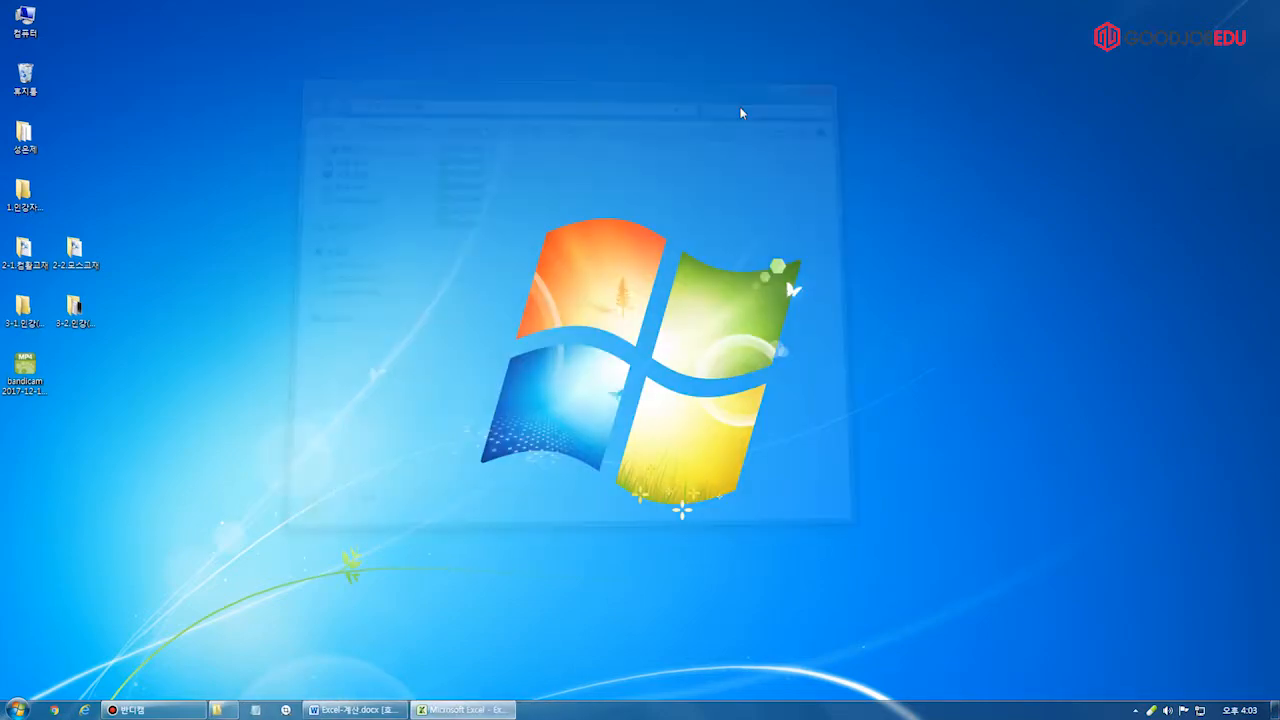
Open Excel-계산작업.xlsm from the 1.엑셀교재 folder inside 2-1.컴활교재 and view its 데이터베이스1 sheet
double_click(35, 255)
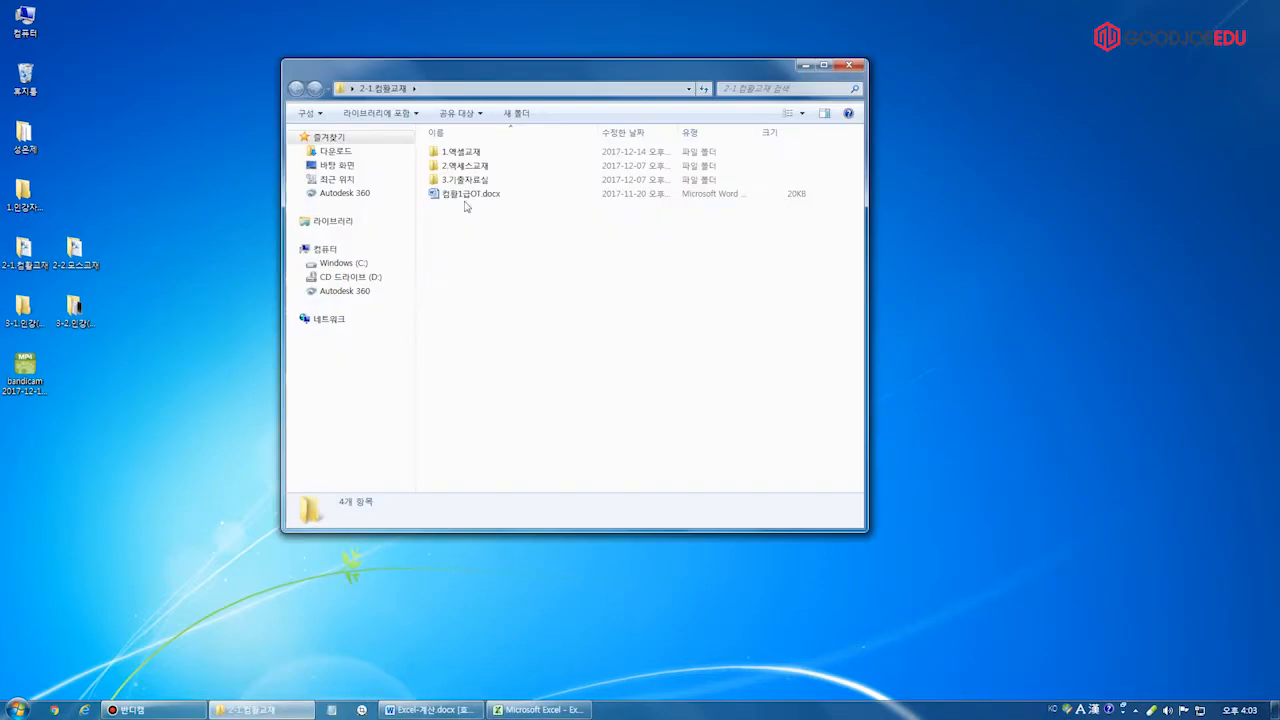
double_click(492, 155)
double_click(500, 151)
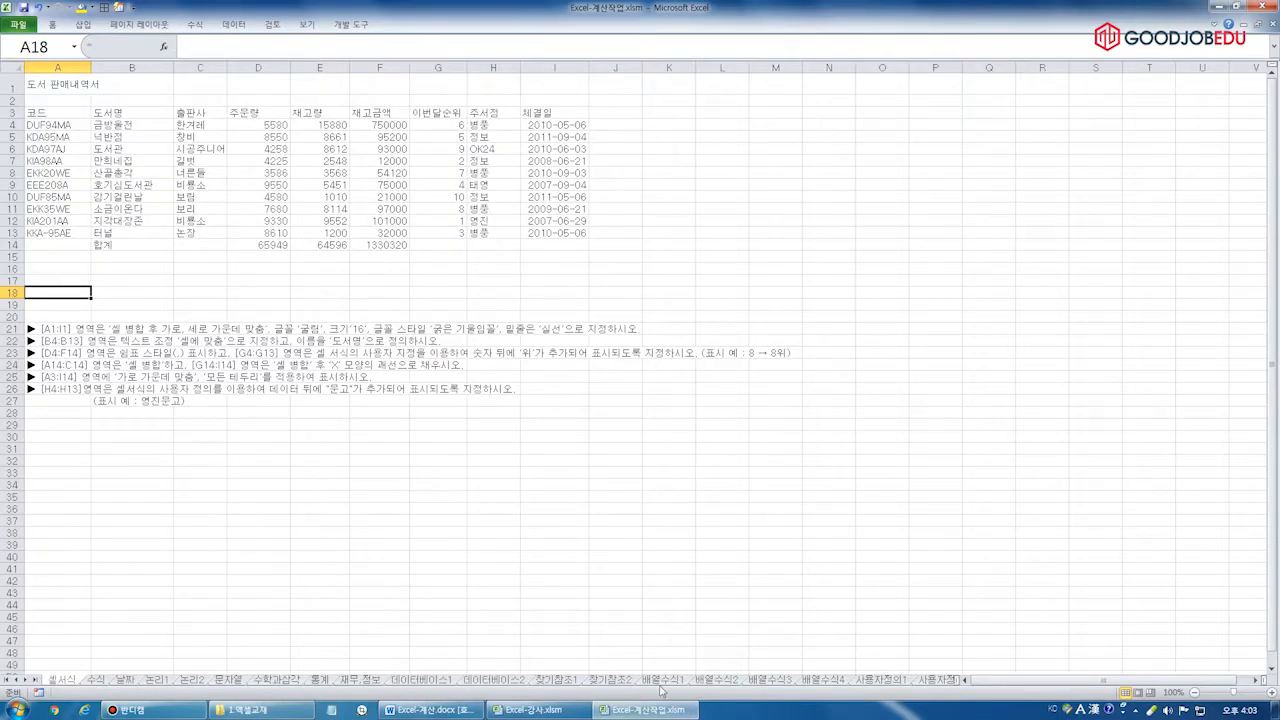
left_click(430, 681)
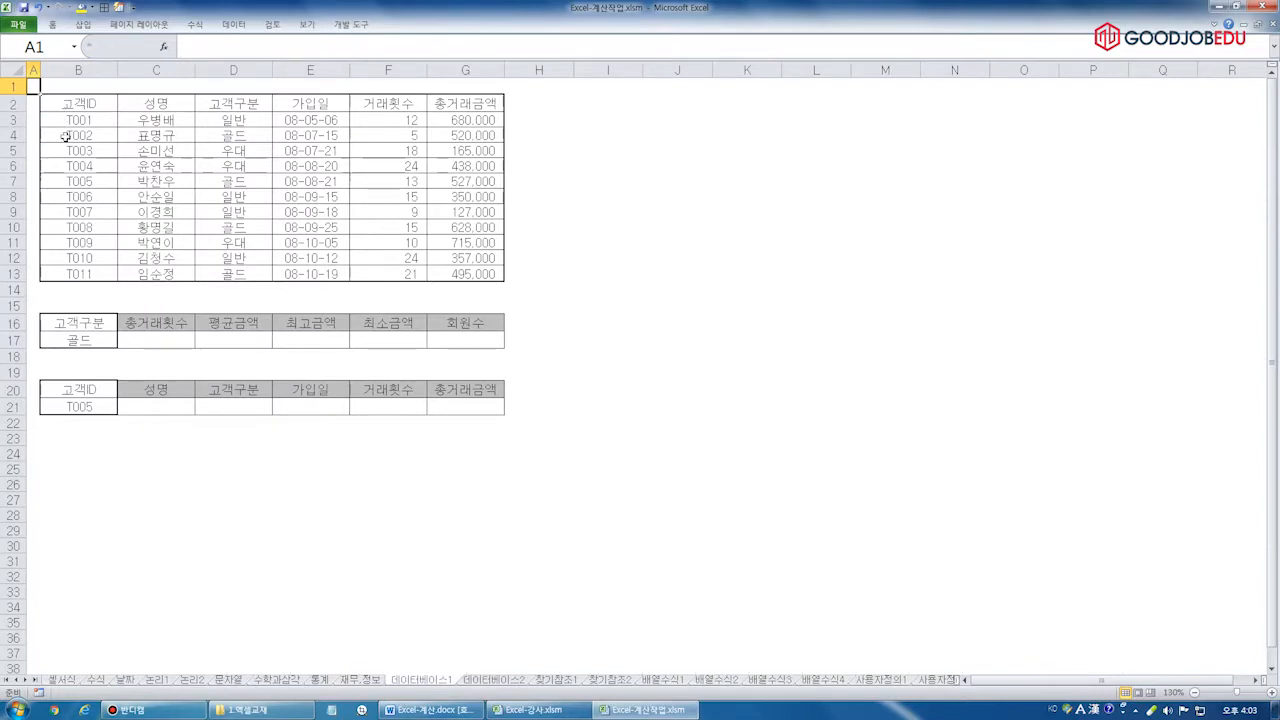
scroll(66, 147, "up", 2, "ctrl")
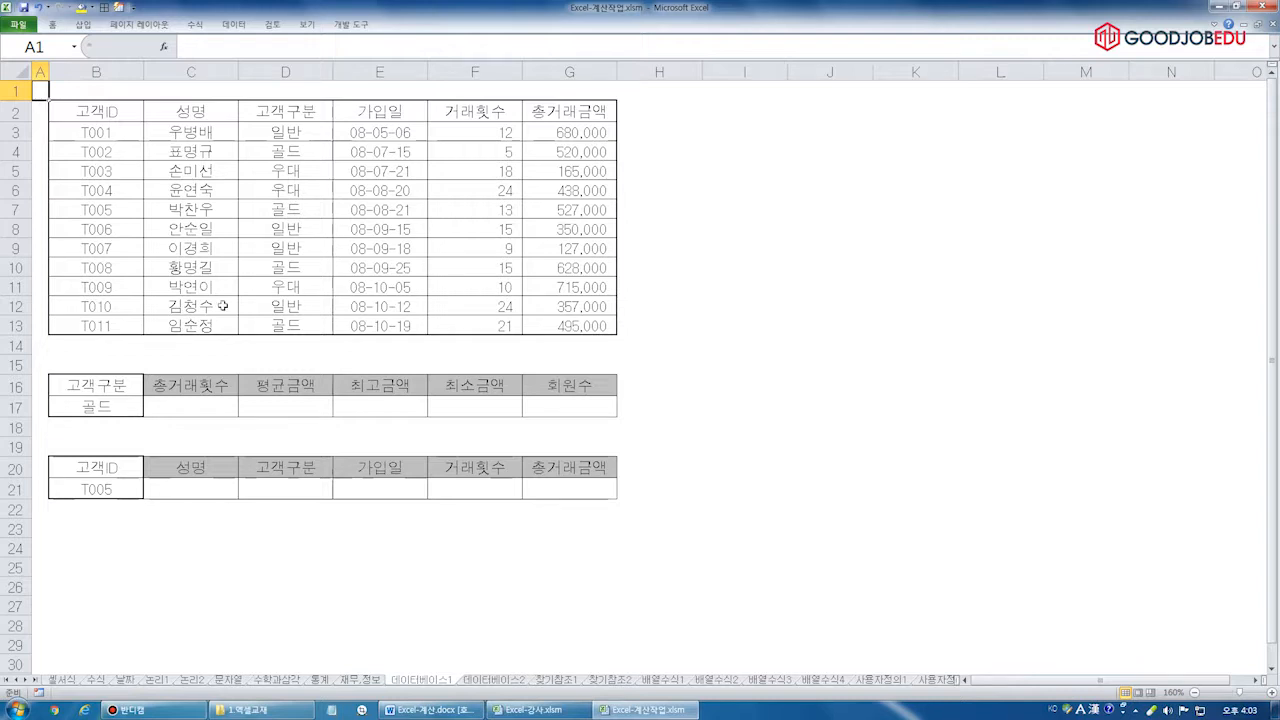
Switch back to Excel-강사.xlsm and review the DGET formula in C16 and its criteria range B15:B16 on the 데이터베이스1 sheet
left_click(570, 712)
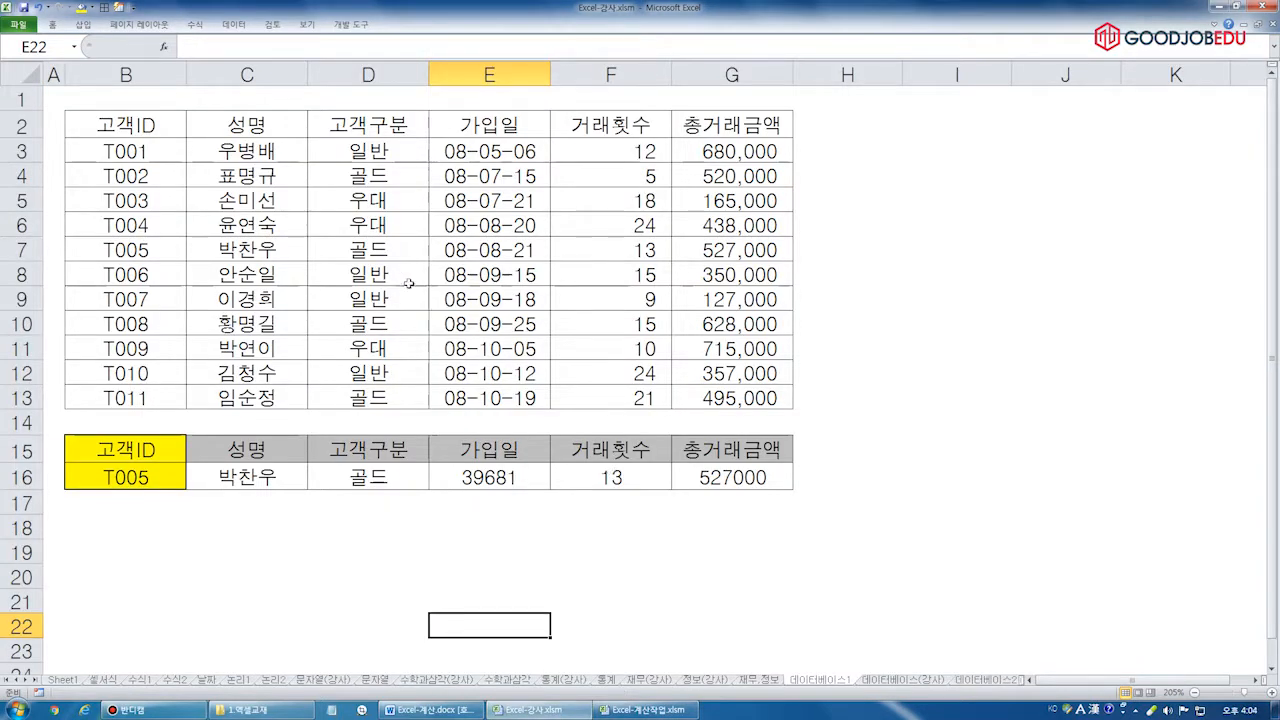
left_click(241, 485)
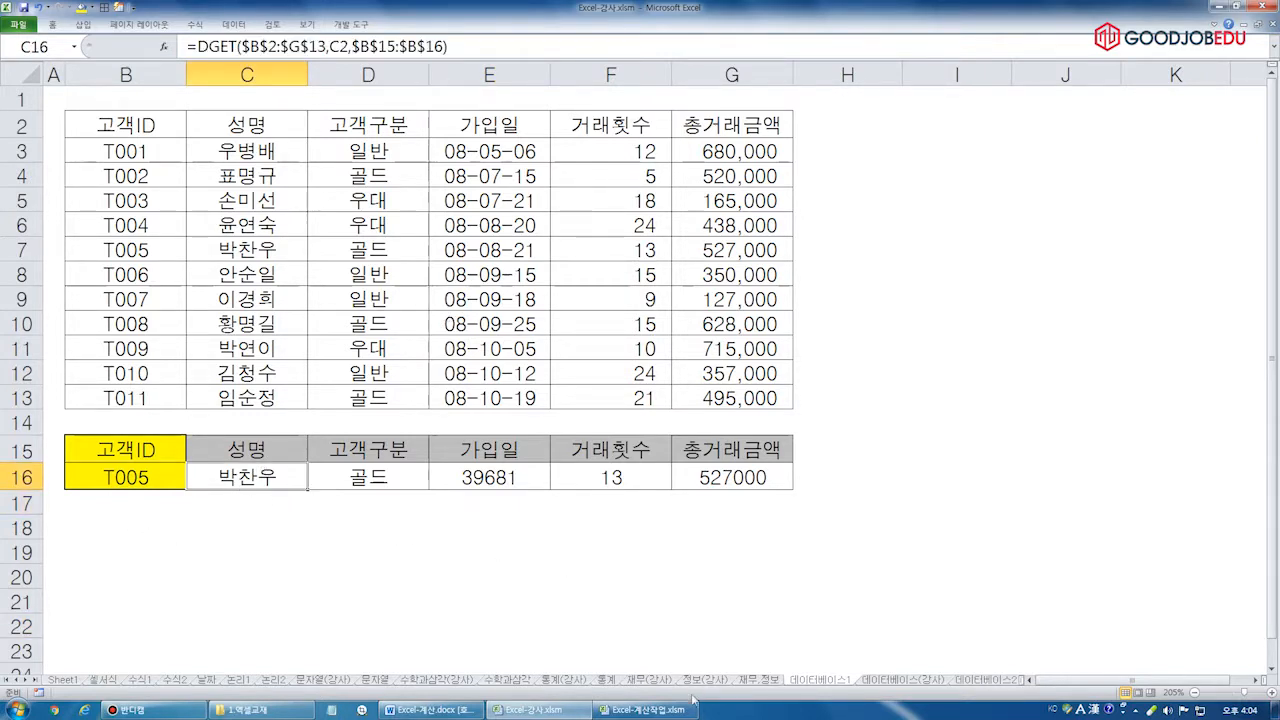
left_click(916, 683)
left_click(836, 684)
left_click_drag(159, 444, 134, 477)
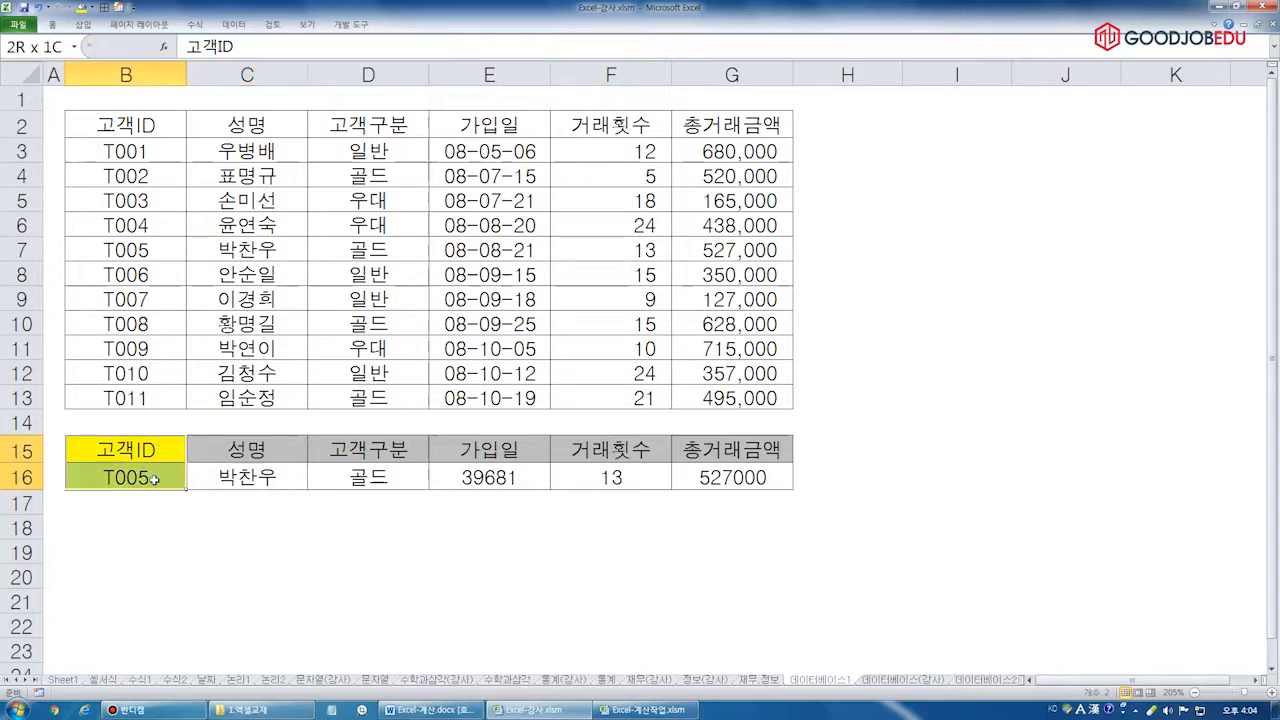
mouse_move(71, 428)
left_mouse_down()
mouse_move(172, 500)
mouse_move(183, 491)
left_mouse_up()
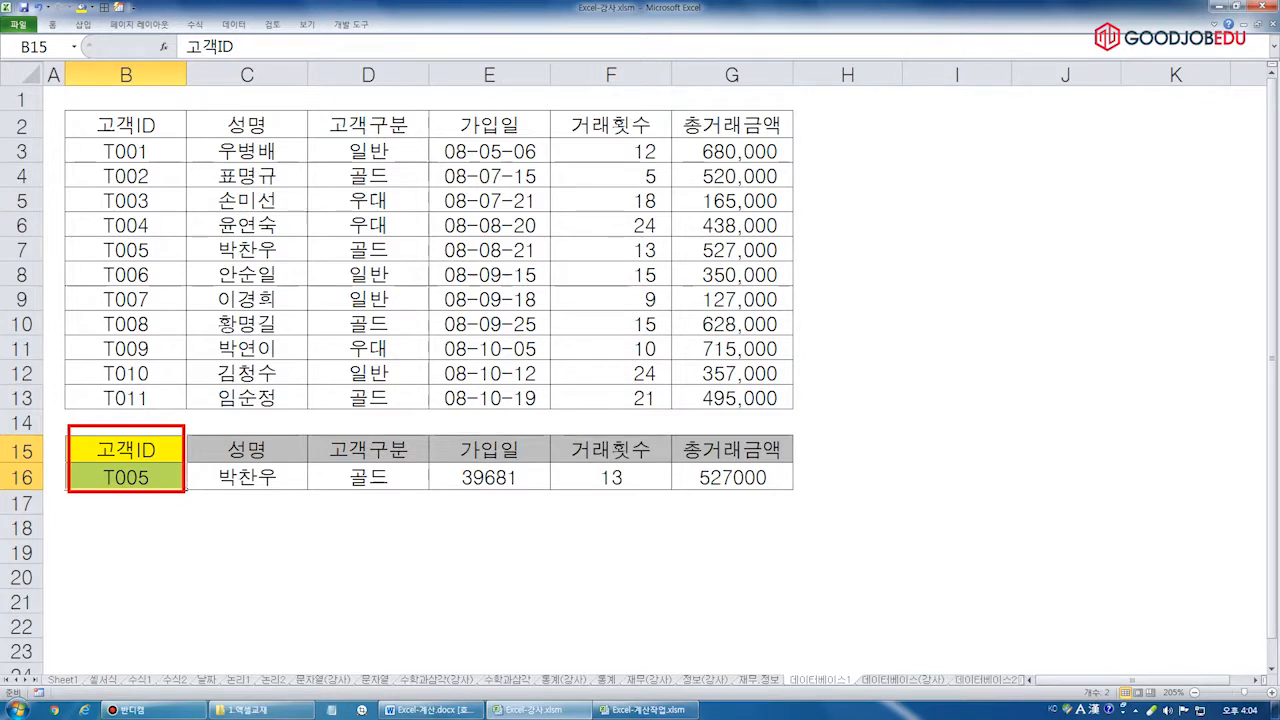
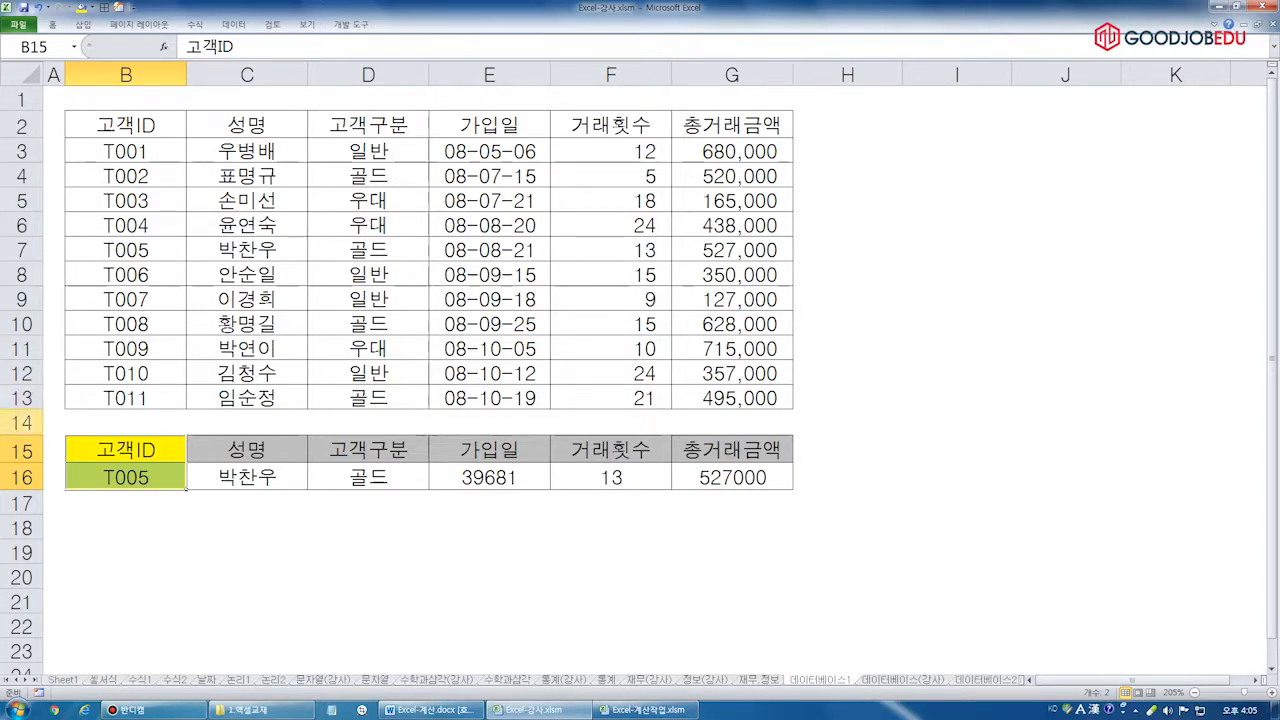
Delete rows 15 to 20, which hold the DGET lookup table
left_click_drag(24, 450, 24, 577)
right_click(136, 512)
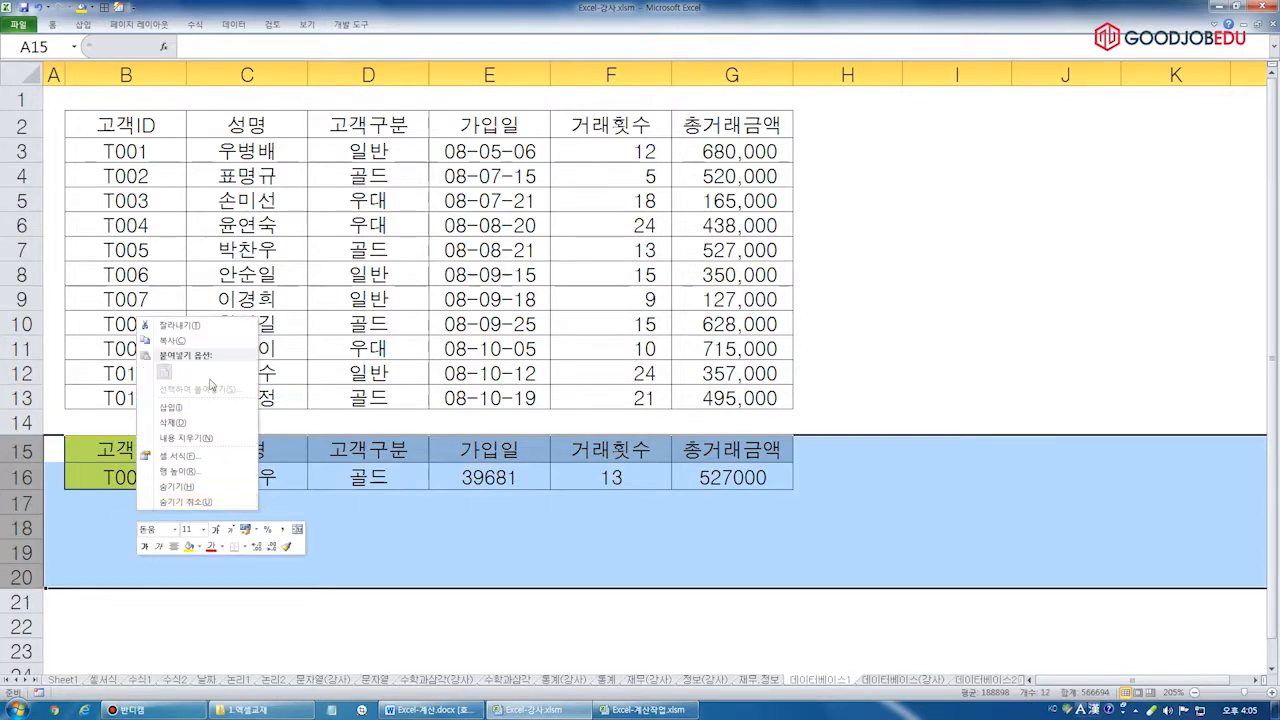
left_click(172, 422)
Replace the customer names in C6 and C9 with one identical name so the 성명 column has a duplicate
left_click(265, 176)
left_click(270, 225)
type("e")
key("BackSpace")
key("Hangul")
type("성은제")
key("Return")
key("Return")
key("Return")
type("성은제")
key("Return")
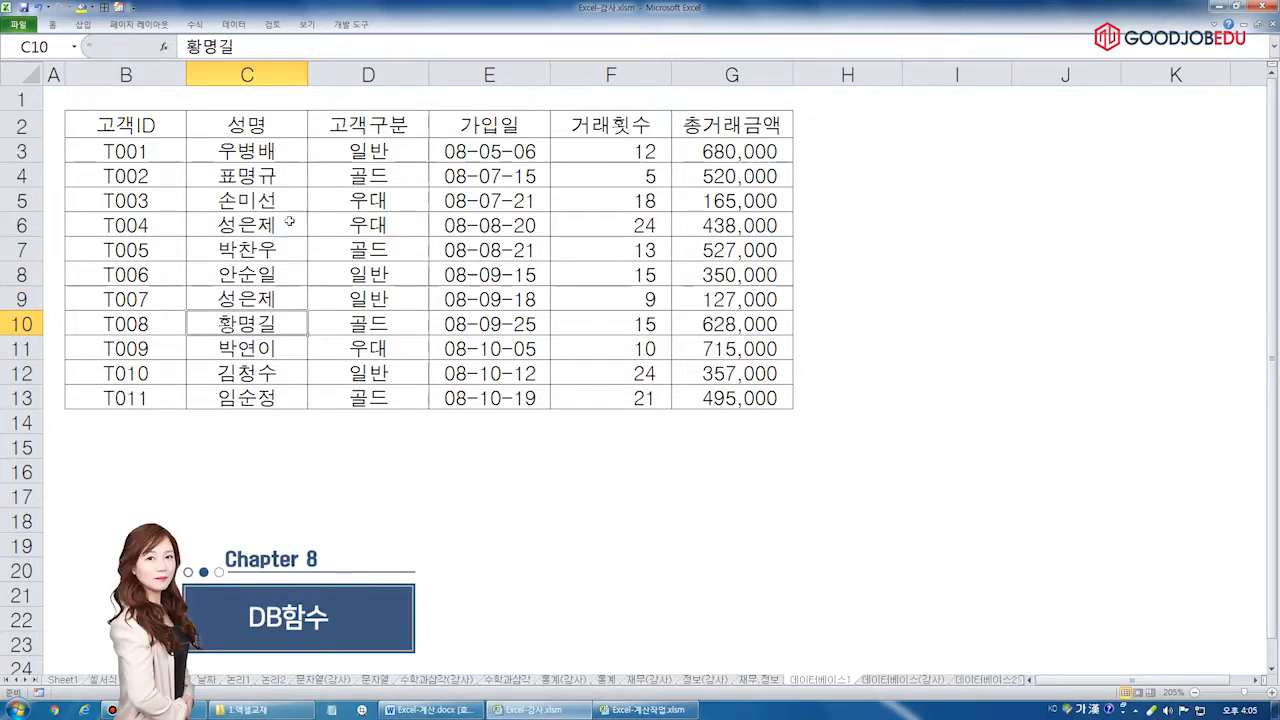
Build a criteria range by copying the 성명 header C2 to B15 and the duplicated name from C6 to B16
left_click(138, 454)
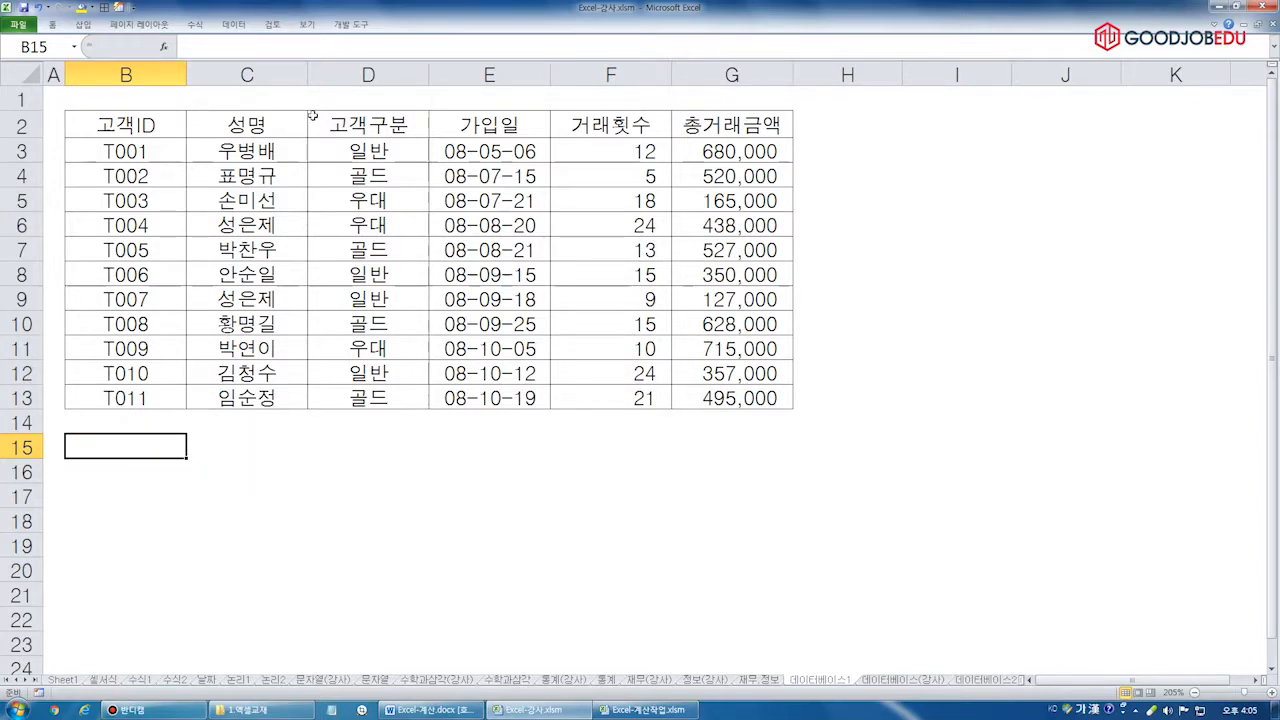
left_click(250, 126)
key("ctrl+c")
left_click(130, 423)
left_click(137, 448)
key("ctrl+v")
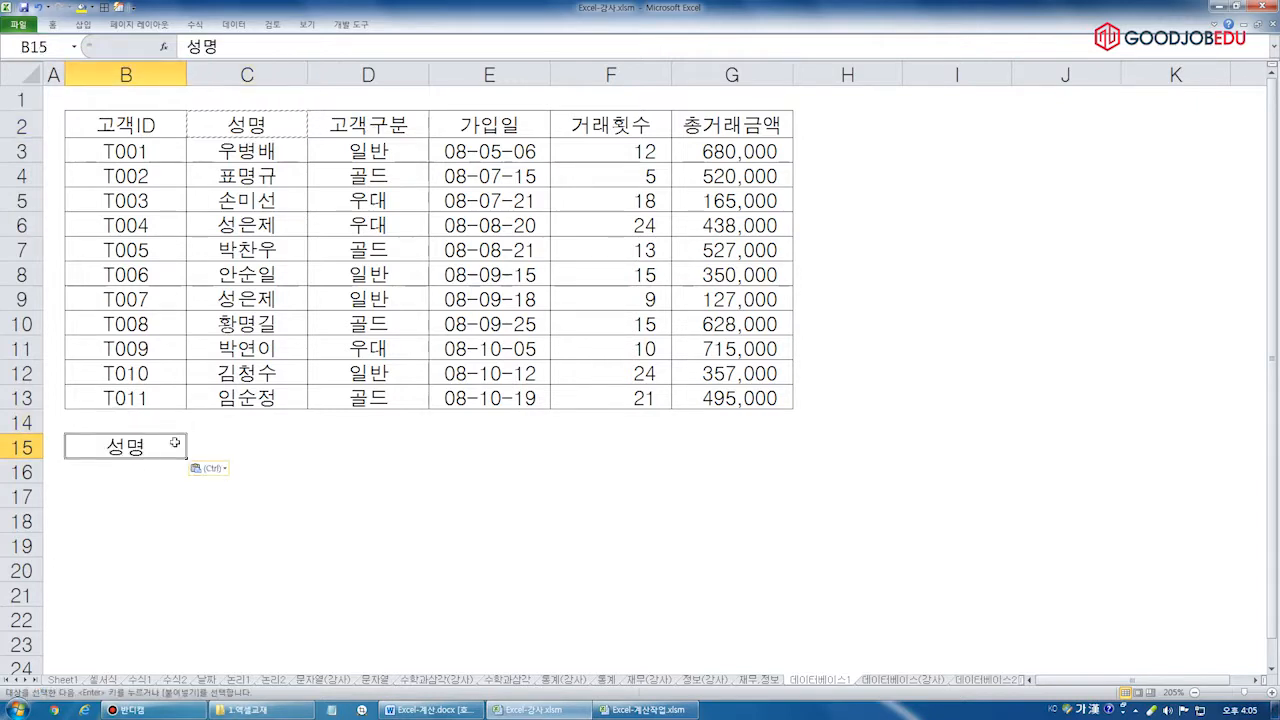
left_click(256, 244)
key("ctrl+c")
left_click(136, 476)
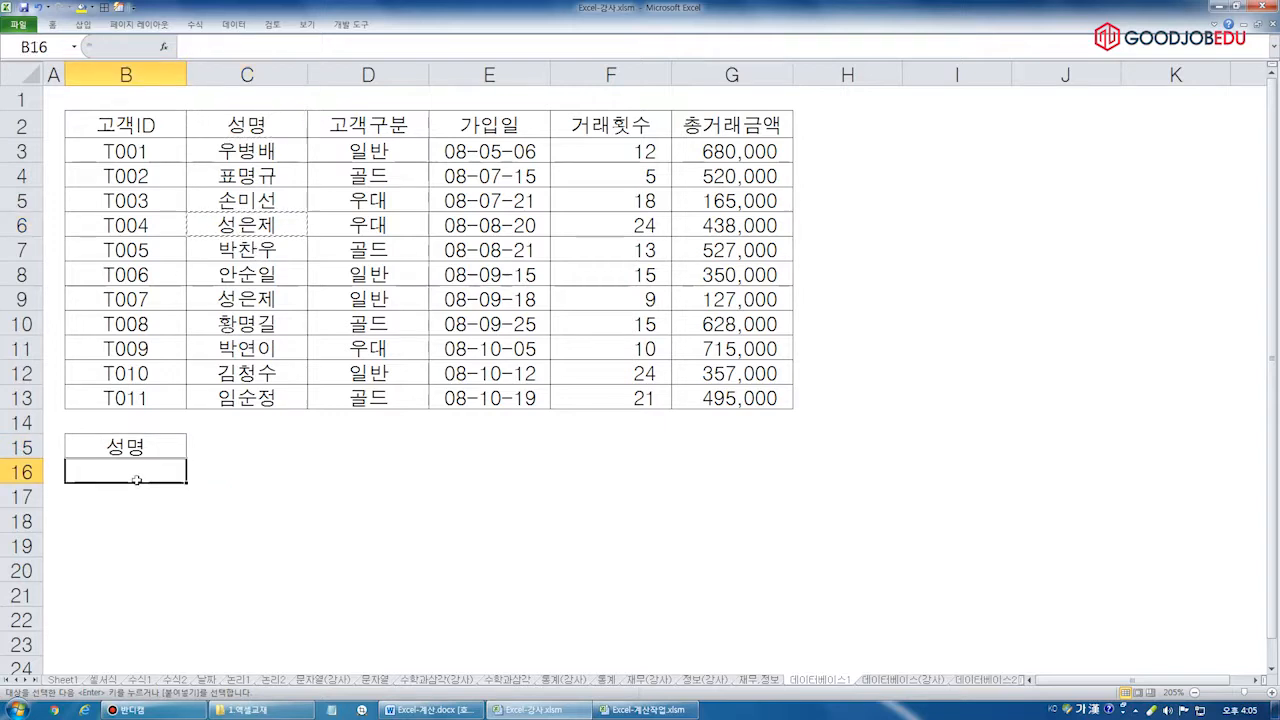
key("ctrl+v")
Fill the criteria range B15:B16 with yellow
left_click_drag(165, 448, 155, 472)
left_click(106, 6)
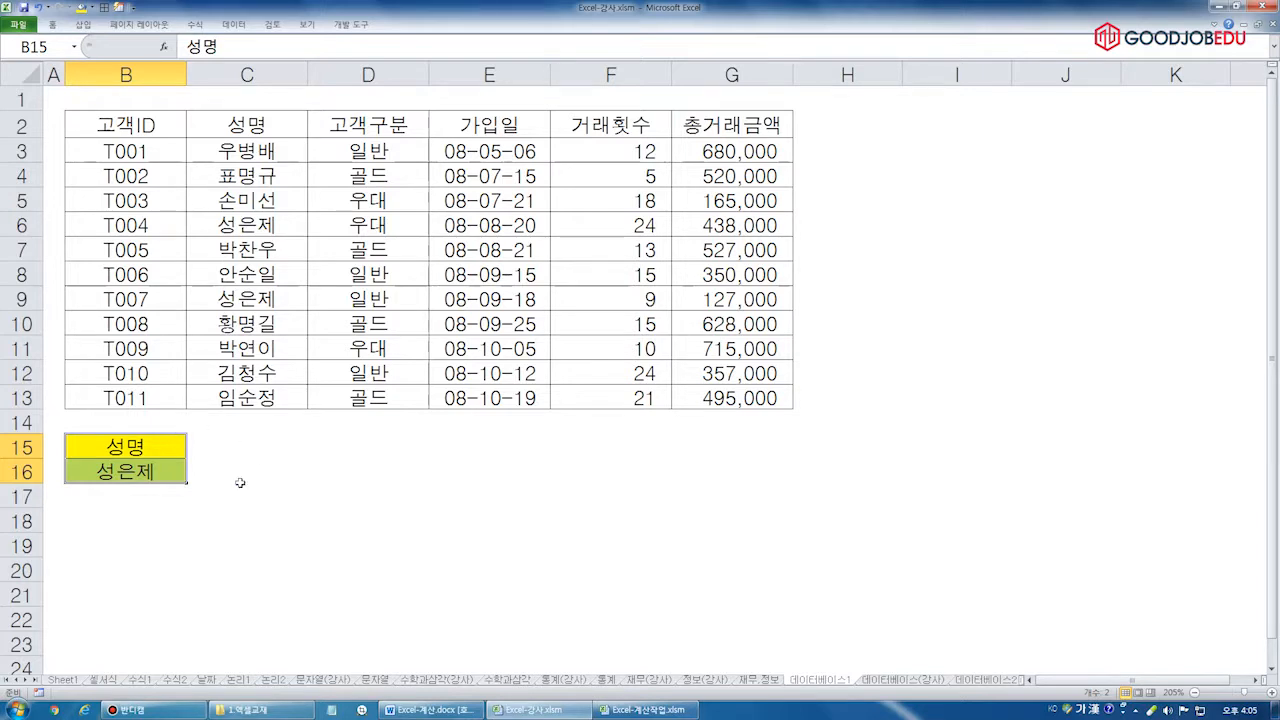
left_click(300, 563)
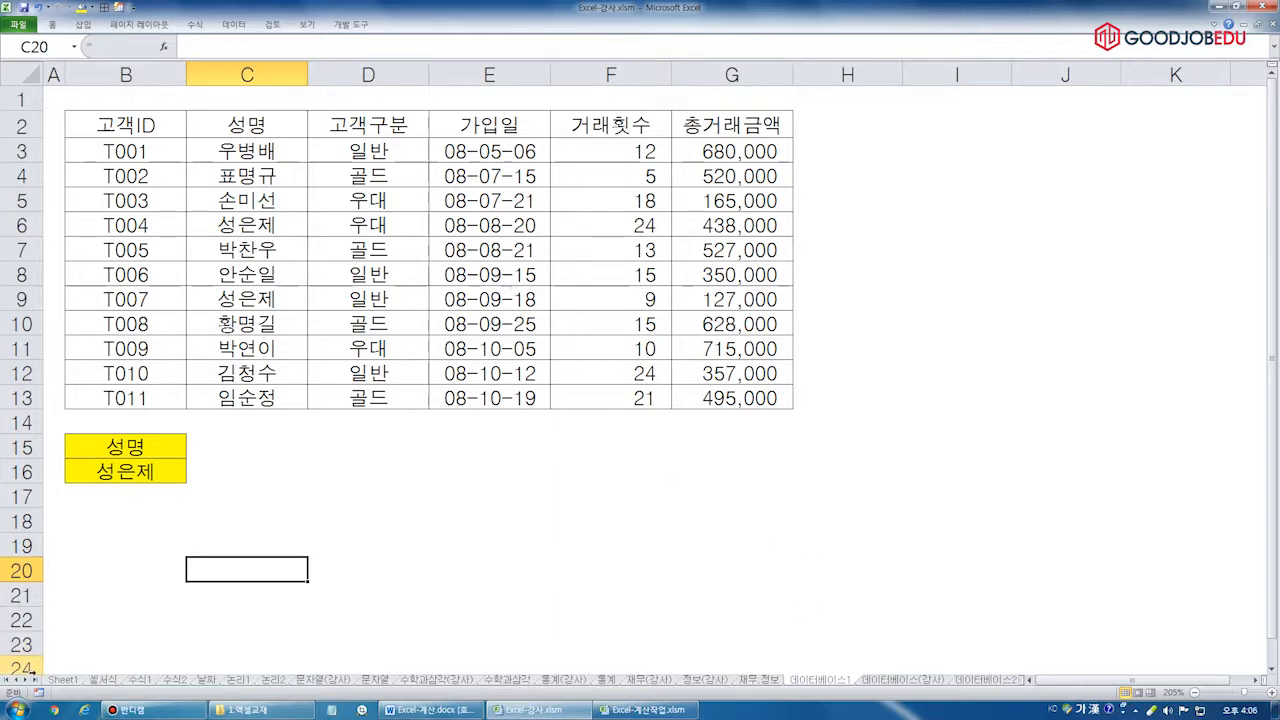
Go to the 데이터베이스(강사) sheet and select the empty criteria cell F12
left_click_drag(24, 679, 24, 679)
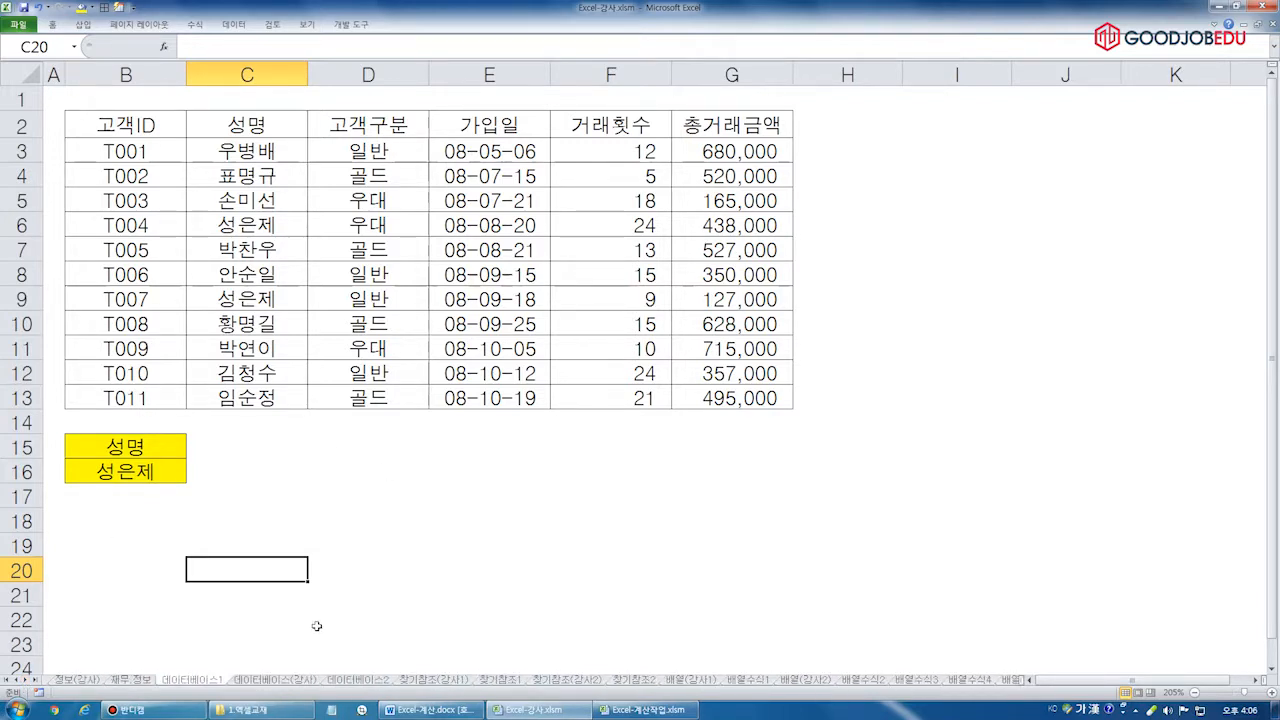
left_click(294, 686)
left_click(48, 96)
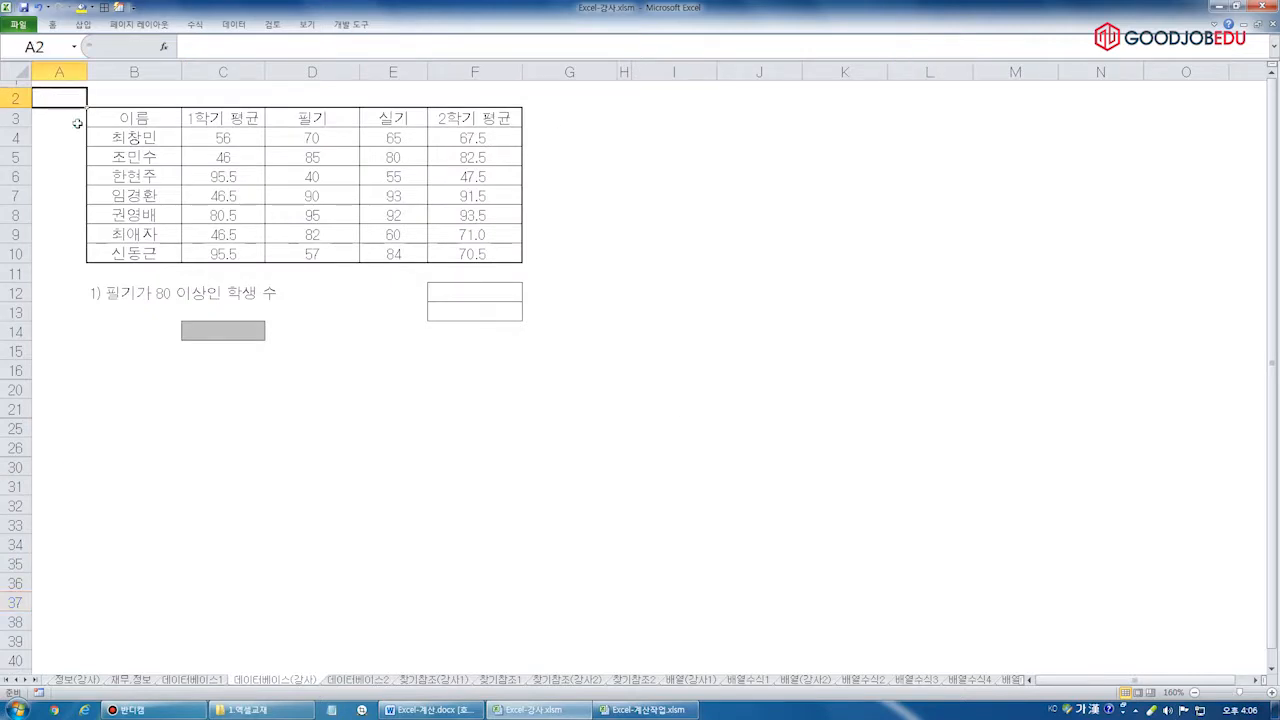
scroll(77, 123, "up", 3)
left_click(622, 357)
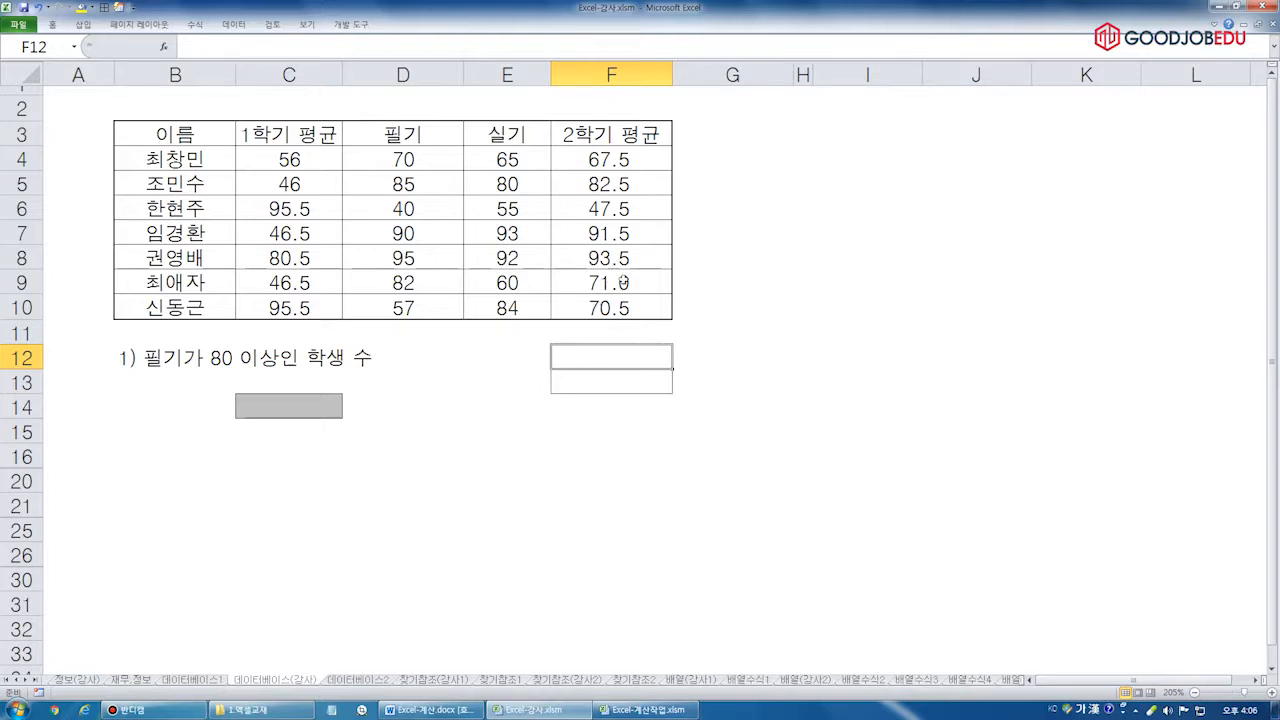
Set up the criteria range F12:F13 by copying the 필기 header D3 to F12 and entering >=80 in F13
left_click(432, 138)
key("ctrl+c")
left_click(592, 362)
key("ctrl+v")
key("Down")
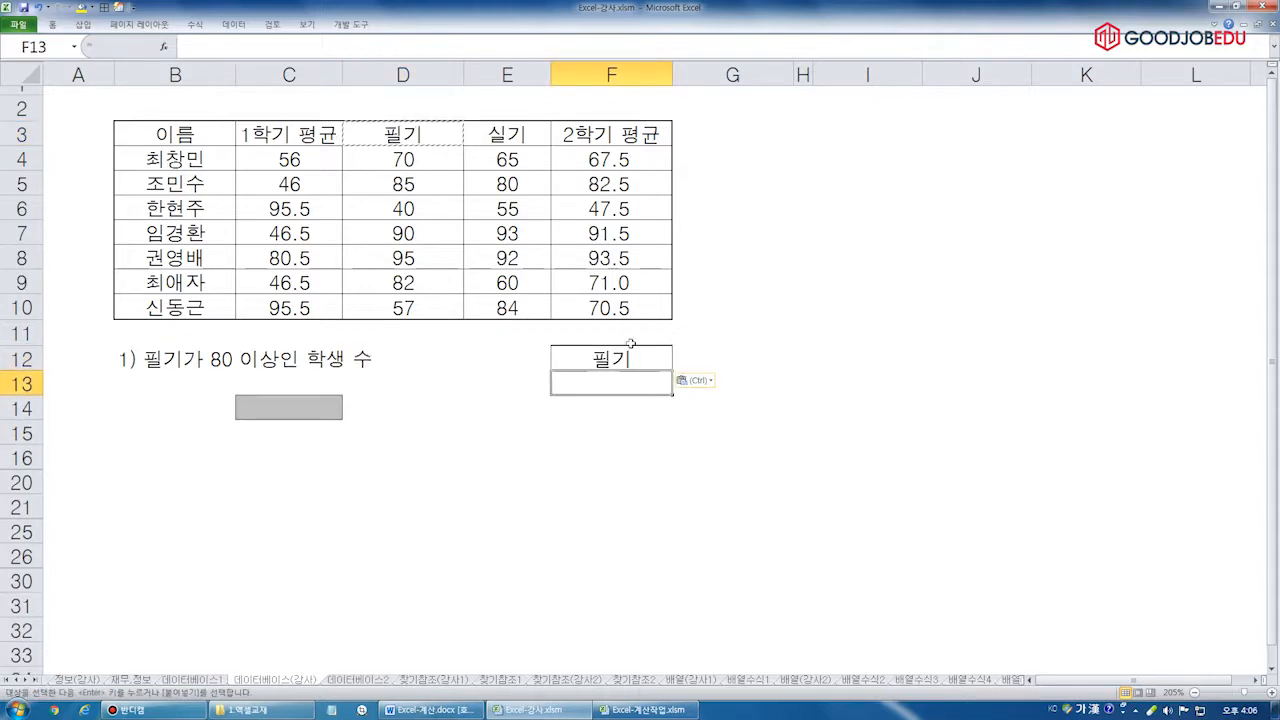
key("F2")
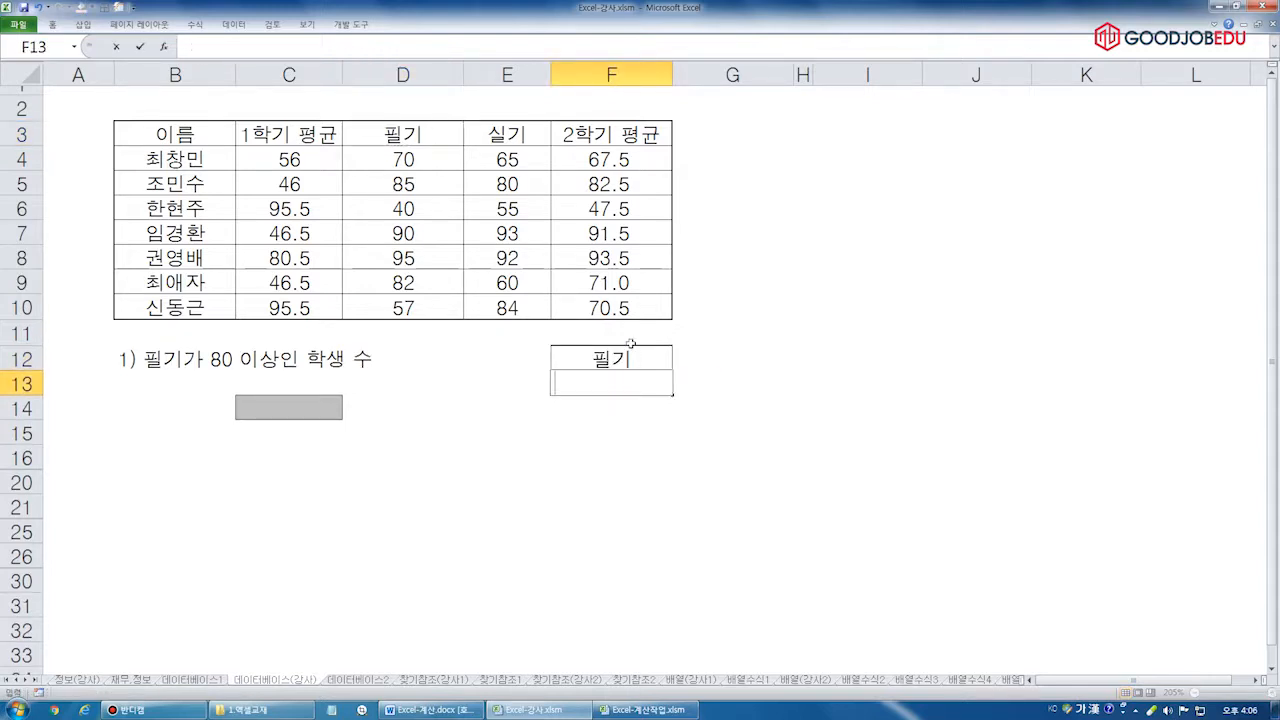
type(">=80")
key("Return")
left_click(605, 360)
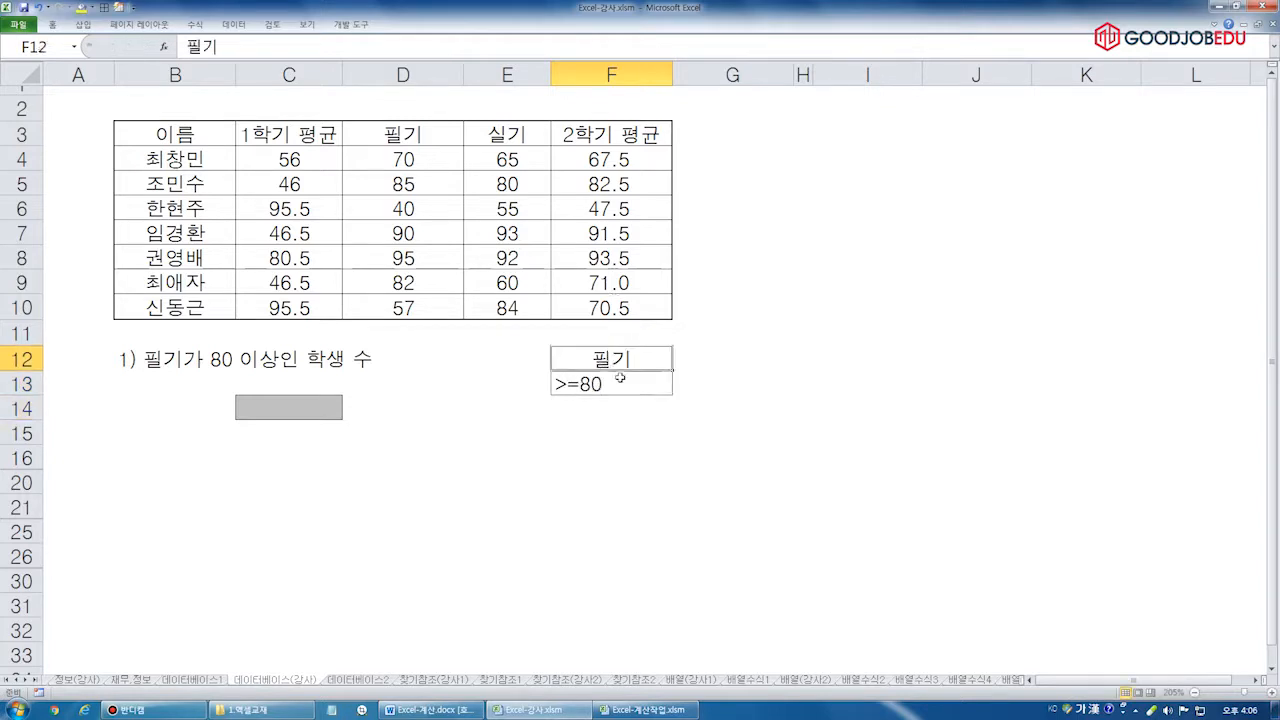
left_click_drag(620, 378, 602, 380)
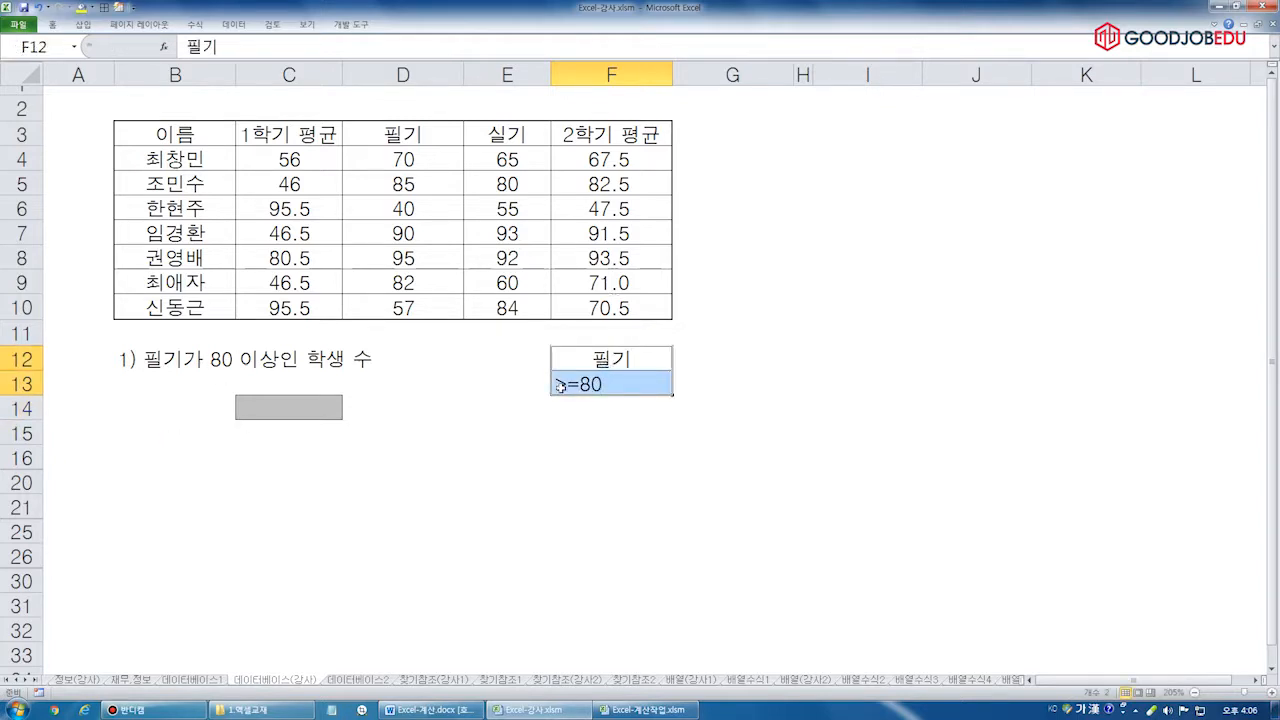
left_click_drag(626, 360, 620, 392)
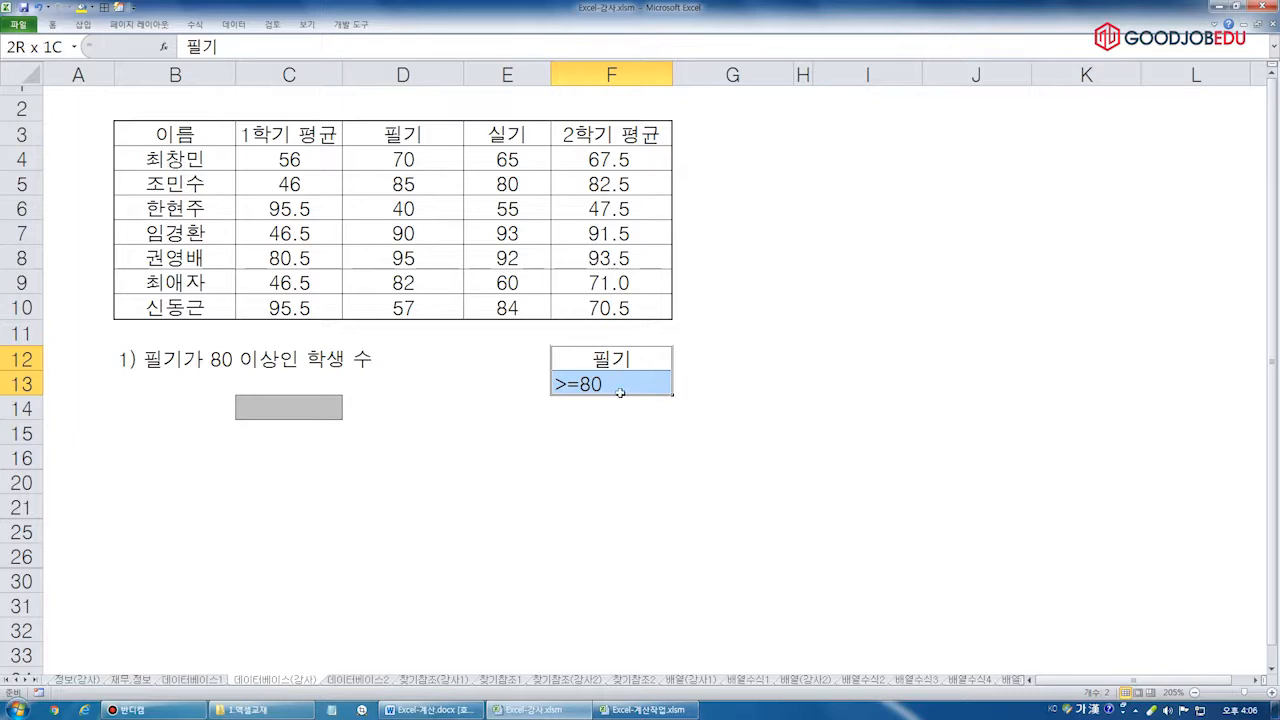
Begin a DCOUNT formula in C14 with the score table B3:F10 as its database
left_click(311, 407)
left_click(288, 45)
type("=ㅇ")
key("BackSpace")
key("Hangul")
type("dcount(")
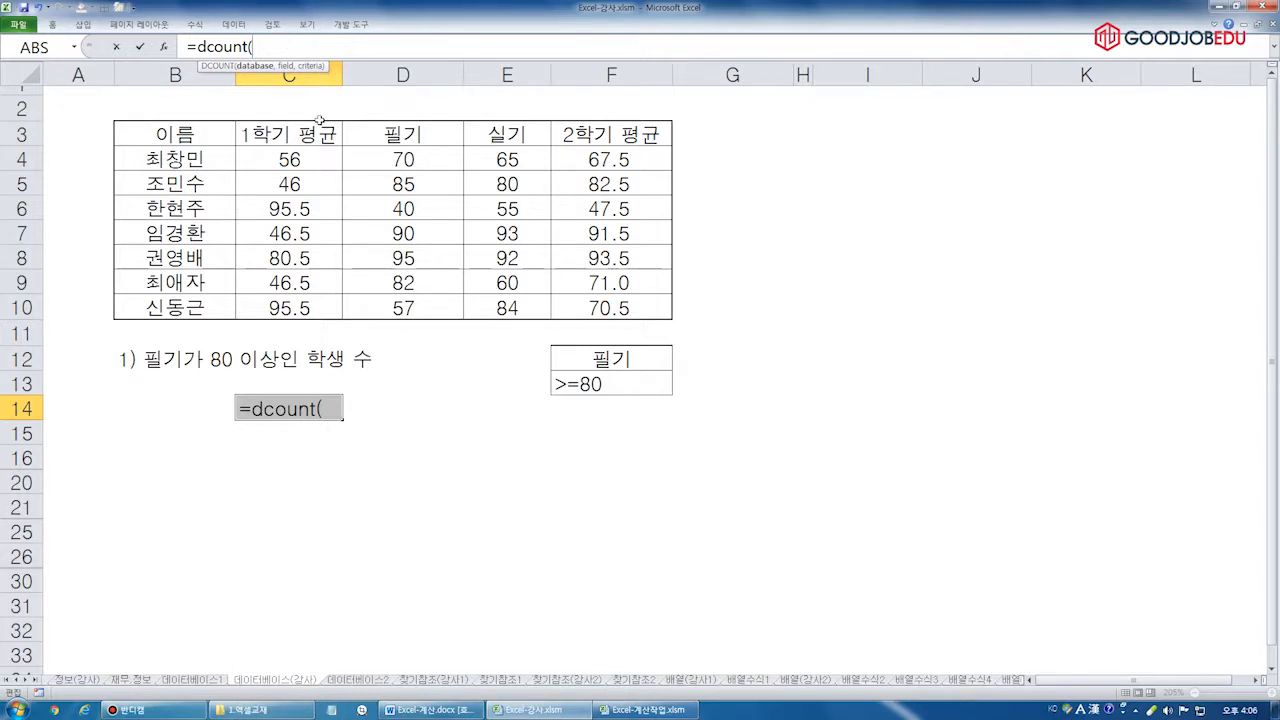
left_click(192, 132)
left_click_drag(257, 140, 609, 309)
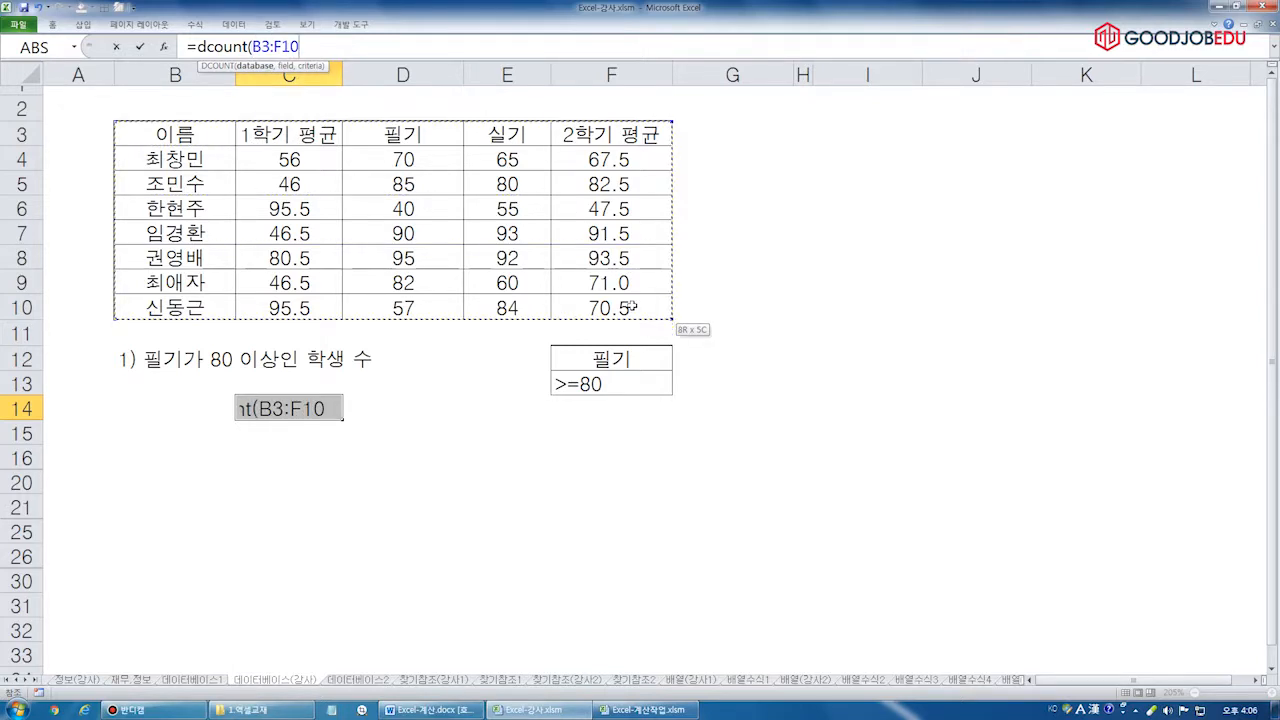
Complete the C14 DCOUNT formula with the 2학기 평균 header F3 as field and F12:F13 as criteria
type(",")
left_click(302, 136)
left_click(405, 132)
left_click(622, 135)
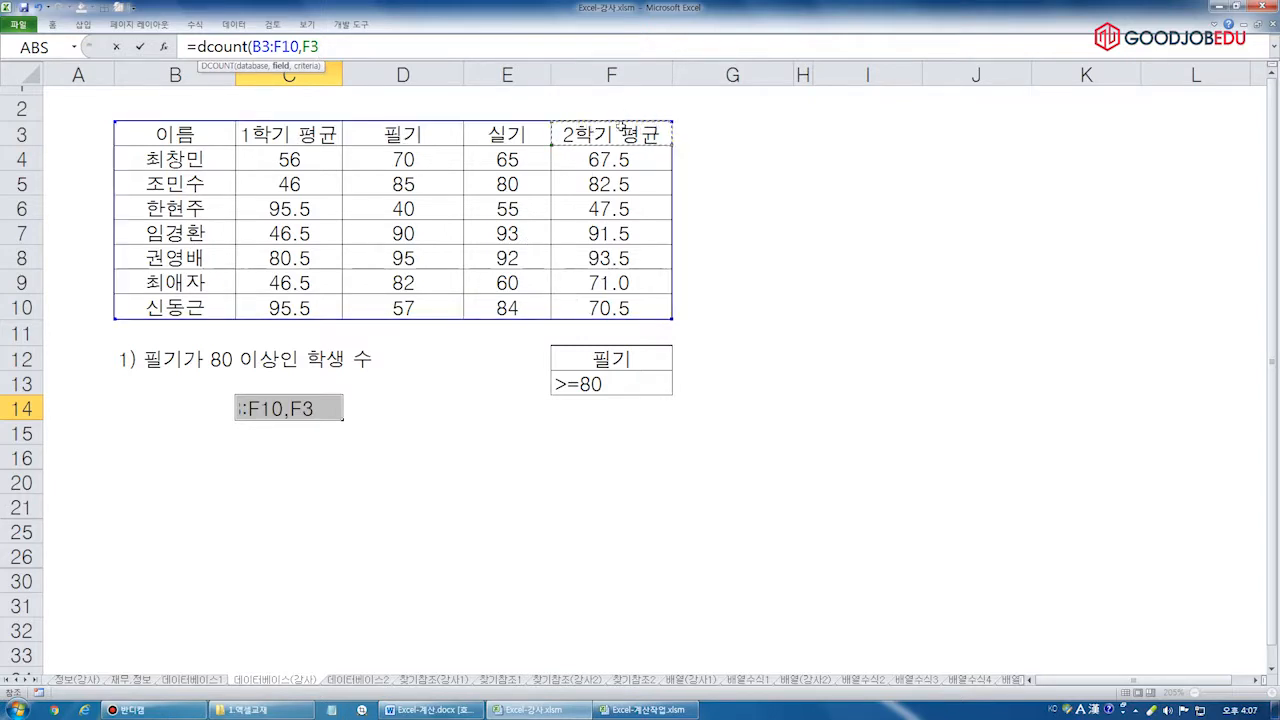
type(",")
left_click_drag(630, 360, 615, 387)
type(")")
key("ctrl+Return")
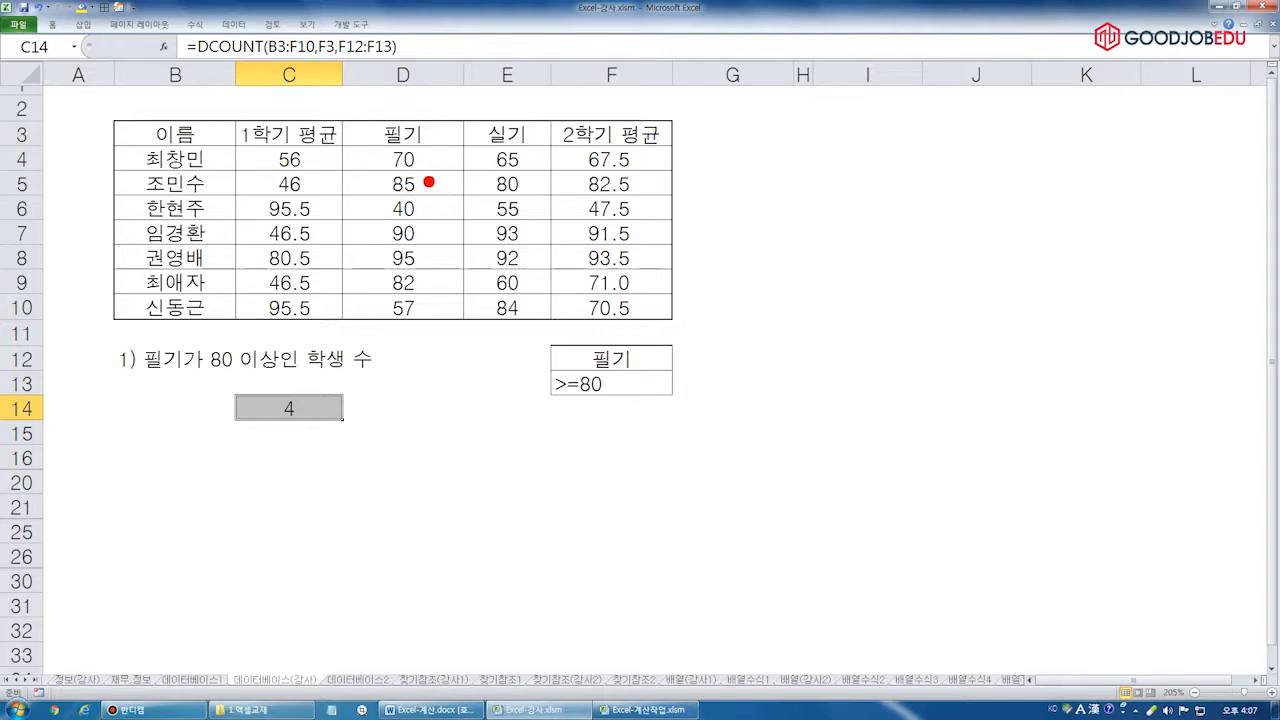
Check the DCOUNT result in C14 against the 필기 scores of 80 or more in column D
left_click(428, 260)
left_click(428, 282)
left_click_drag(257, 423, 350, 432)
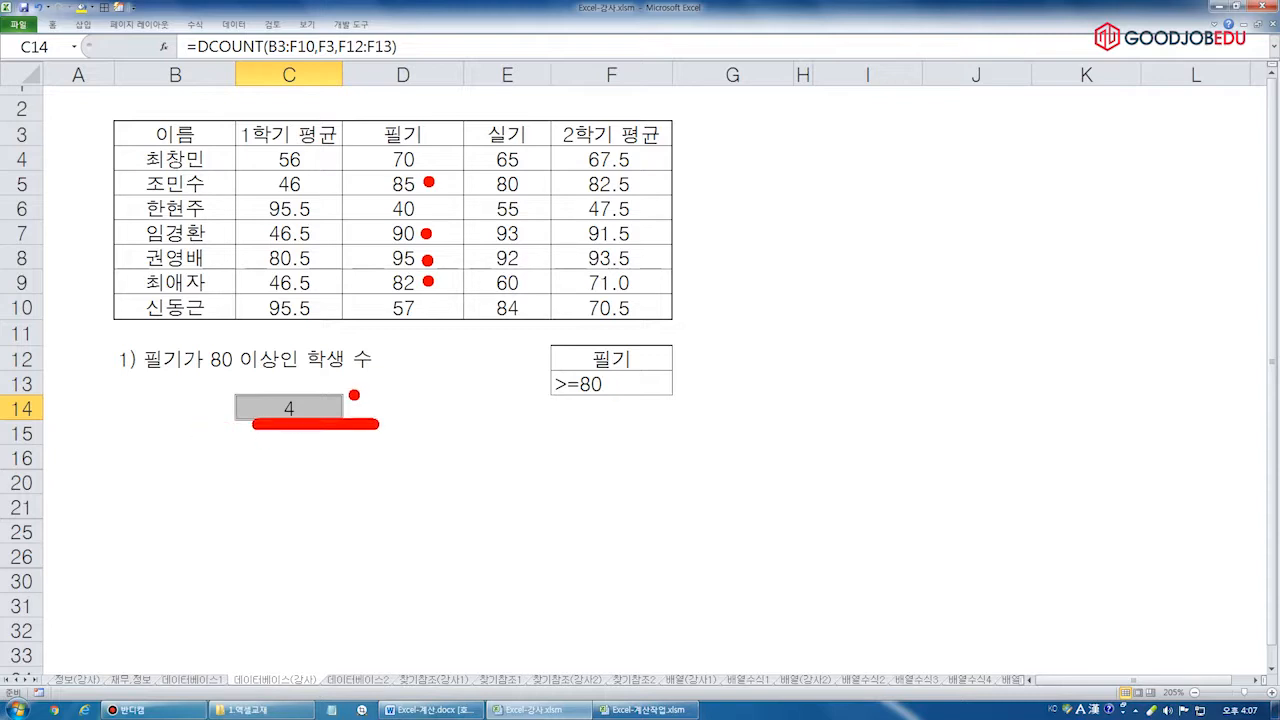
key("Escape")
Delete rows 11 to 15 with the first question and unhide the hidden rows between the new rows 11 and 15
left_click_drag(34, 343, 30, 435)
right_click(106, 396)
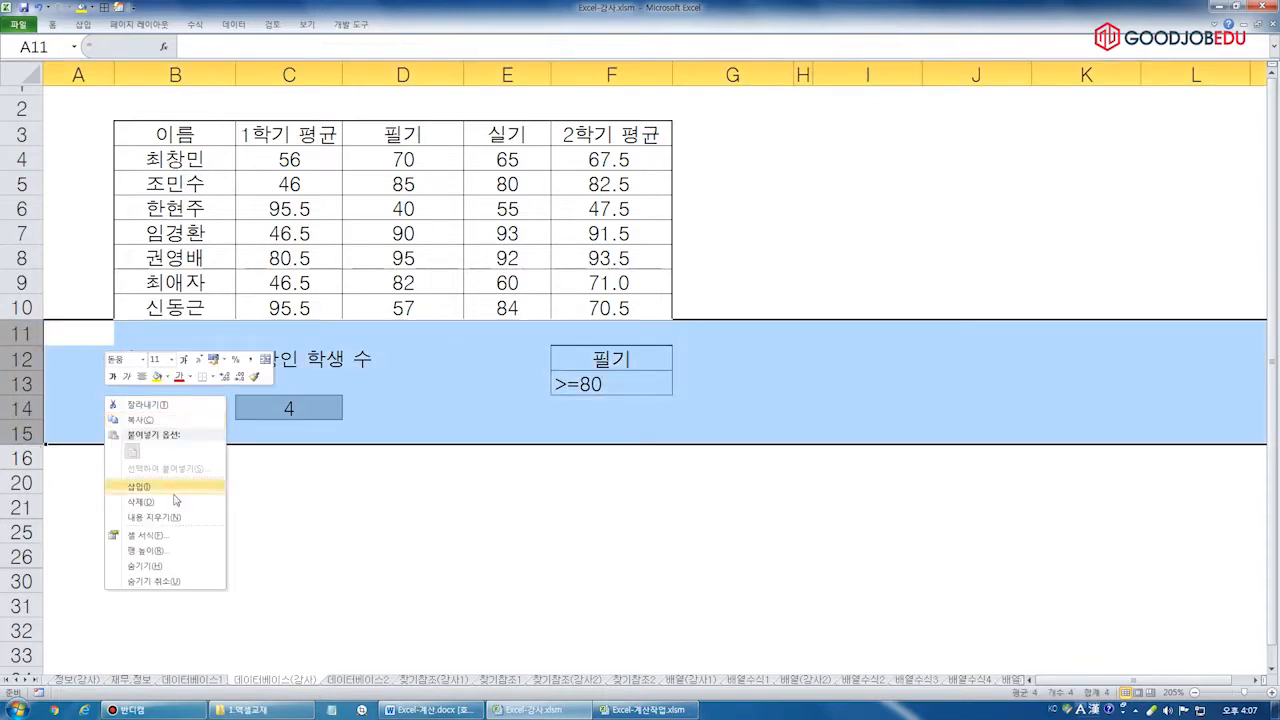
left_click(144, 565)
right_click(157, 343)
left_click(206, 525)
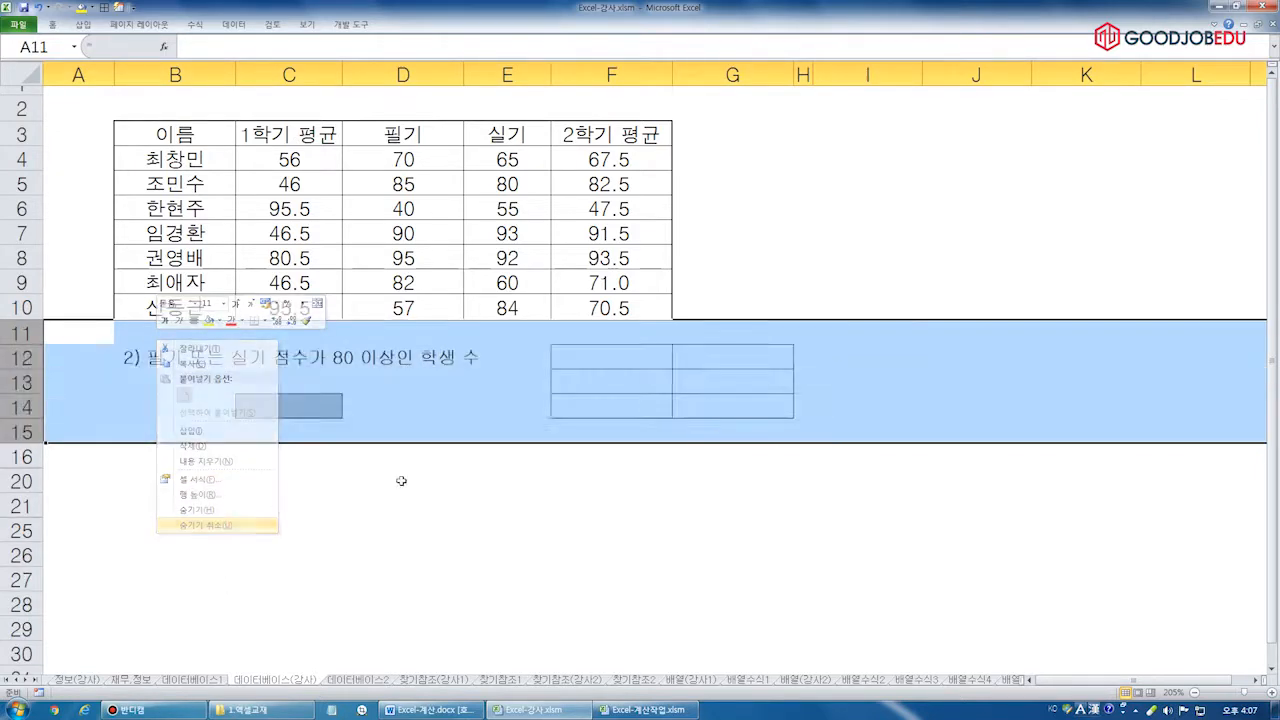
left_click(403, 478)
Copy the 필기 header D3 to F12 and the 실기 header E3 to G12 as criteria headings
left_click(611, 357)
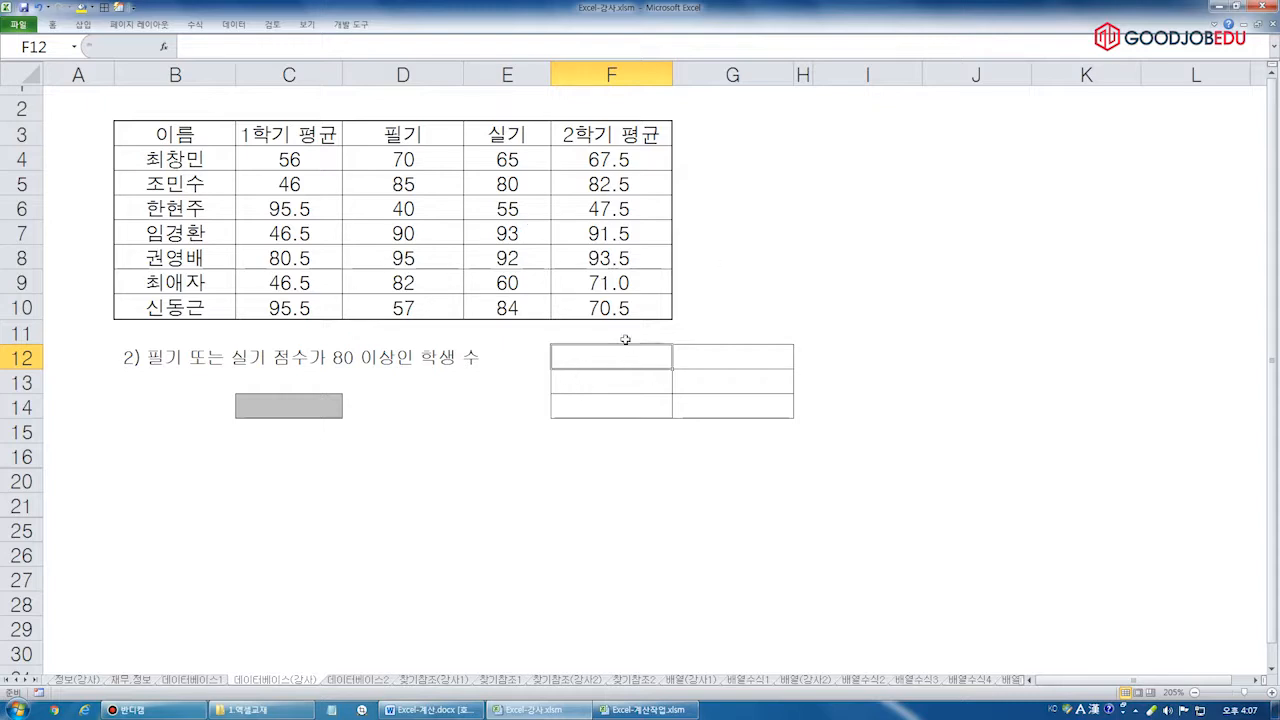
left_click(396, 132)
key("ctrl+c")
left_click(600, 356)
key("ctrl+v")
left_click(507, 134)
key("ctrl+c")
left_click(725, 360)
key("ctrl+v")
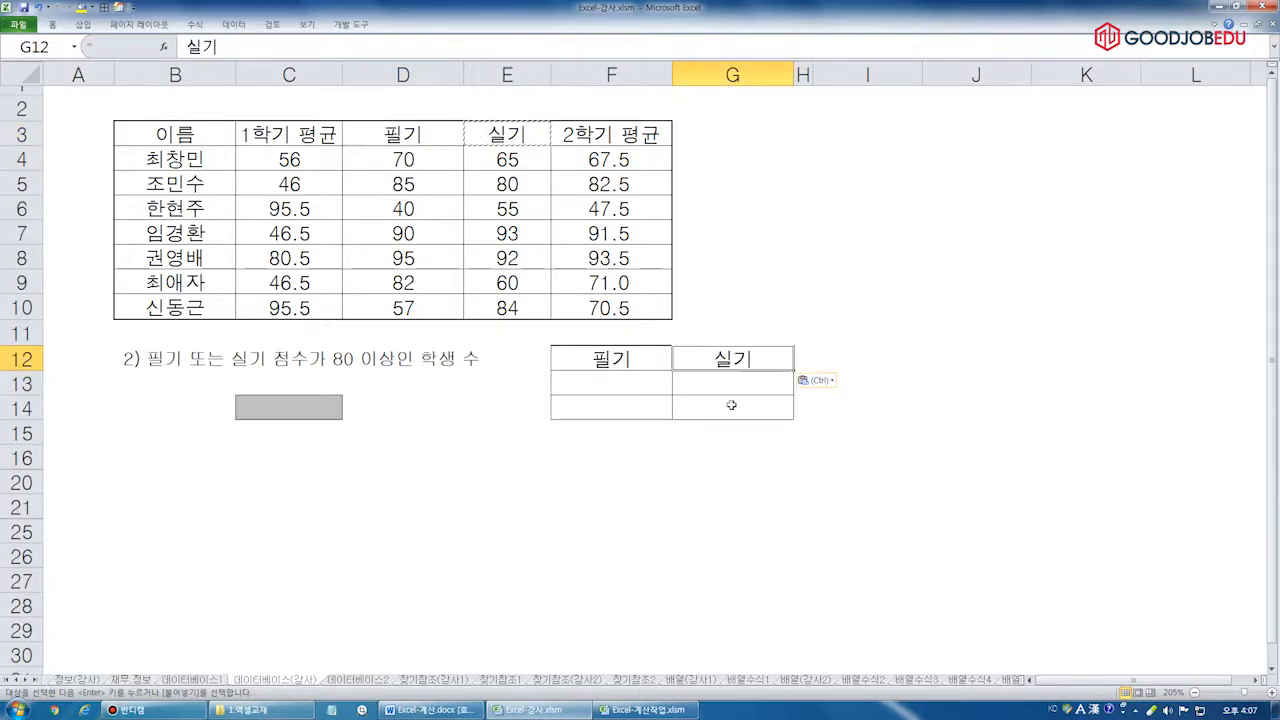
Enter >=80 in F13 as the 필기 criterion
left_click(616, 390)
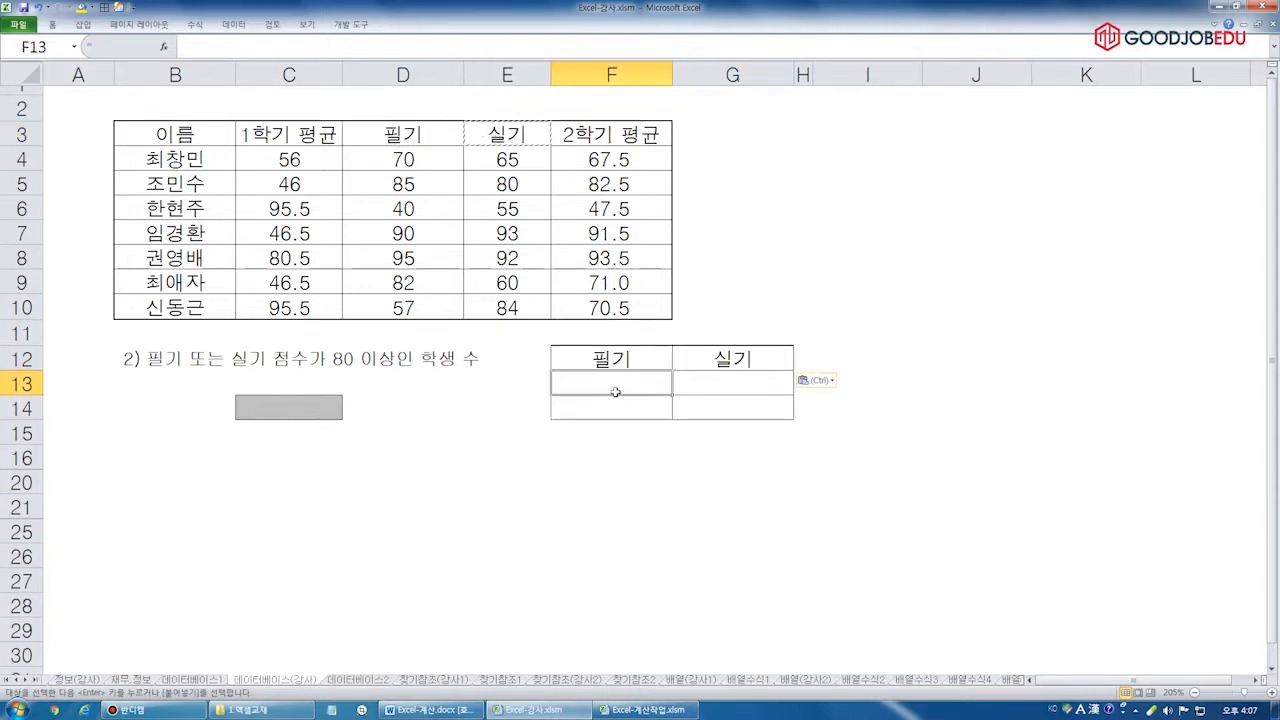
type(">=80")
key("Return")
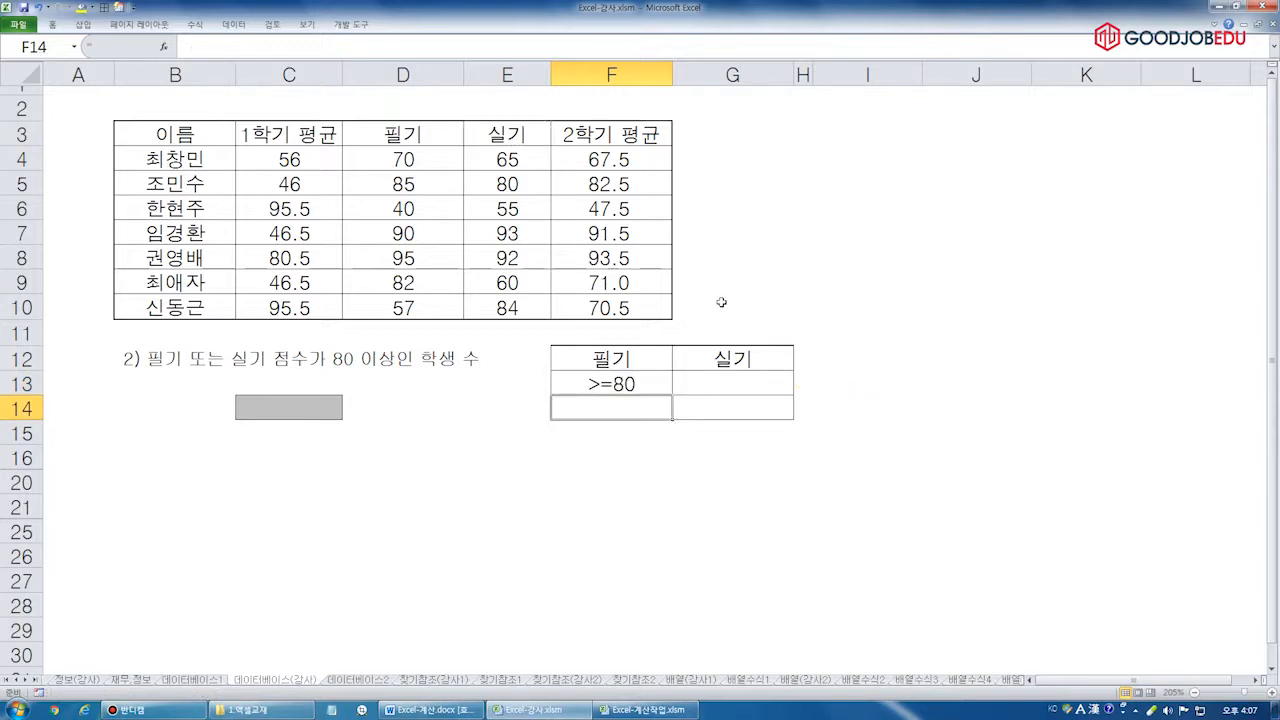
Enter >=80 in G13 as the 실기 criterion
left_click(718, 392)
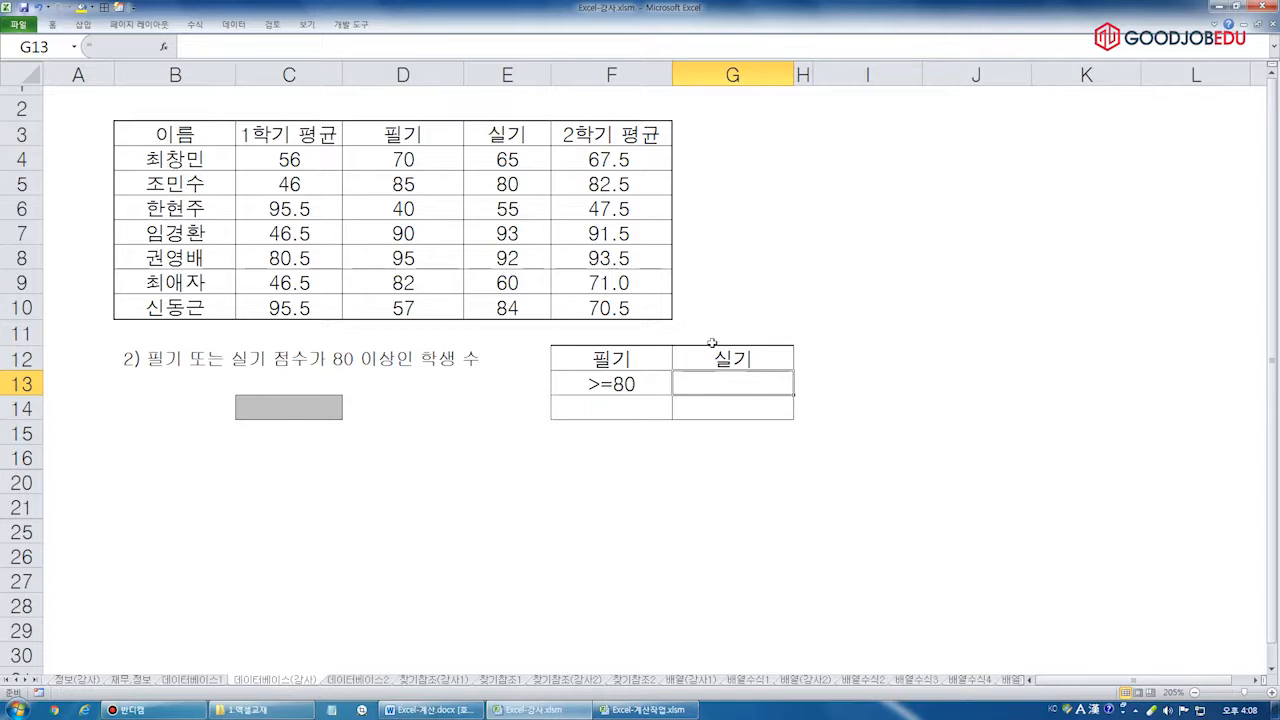
left_click(626, 383)
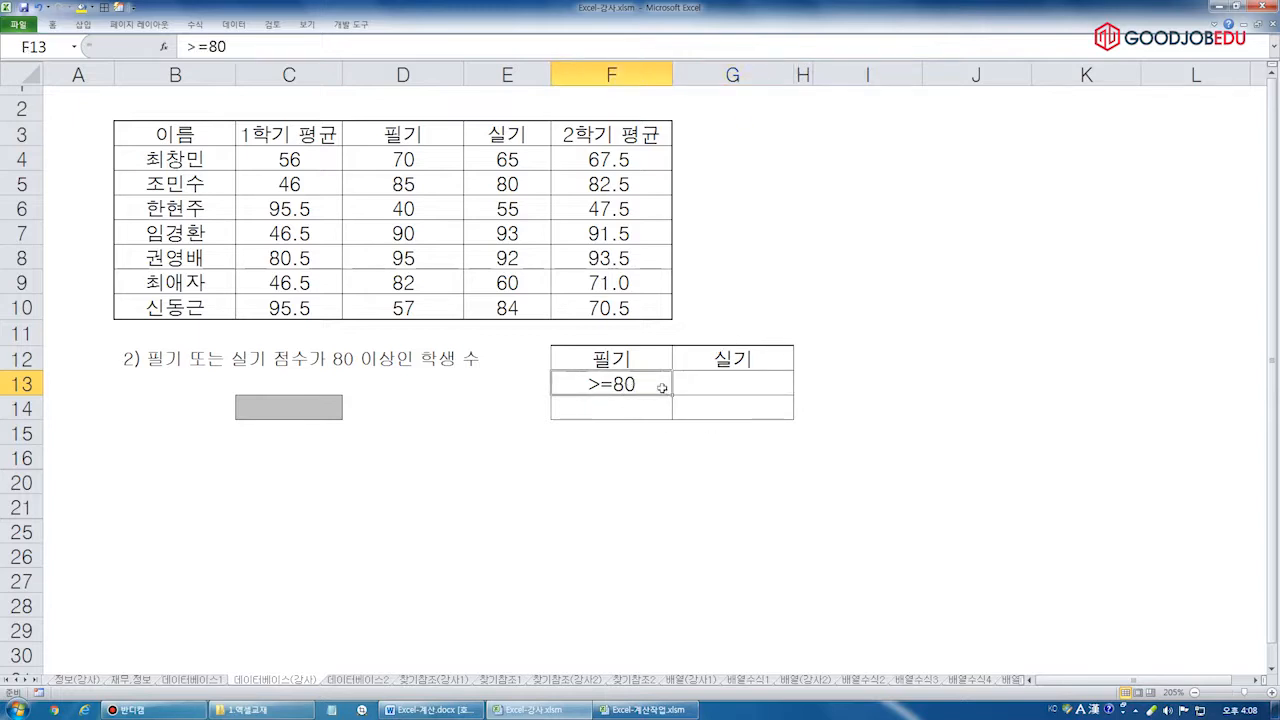
left_click(707, 377)
type(">=80")
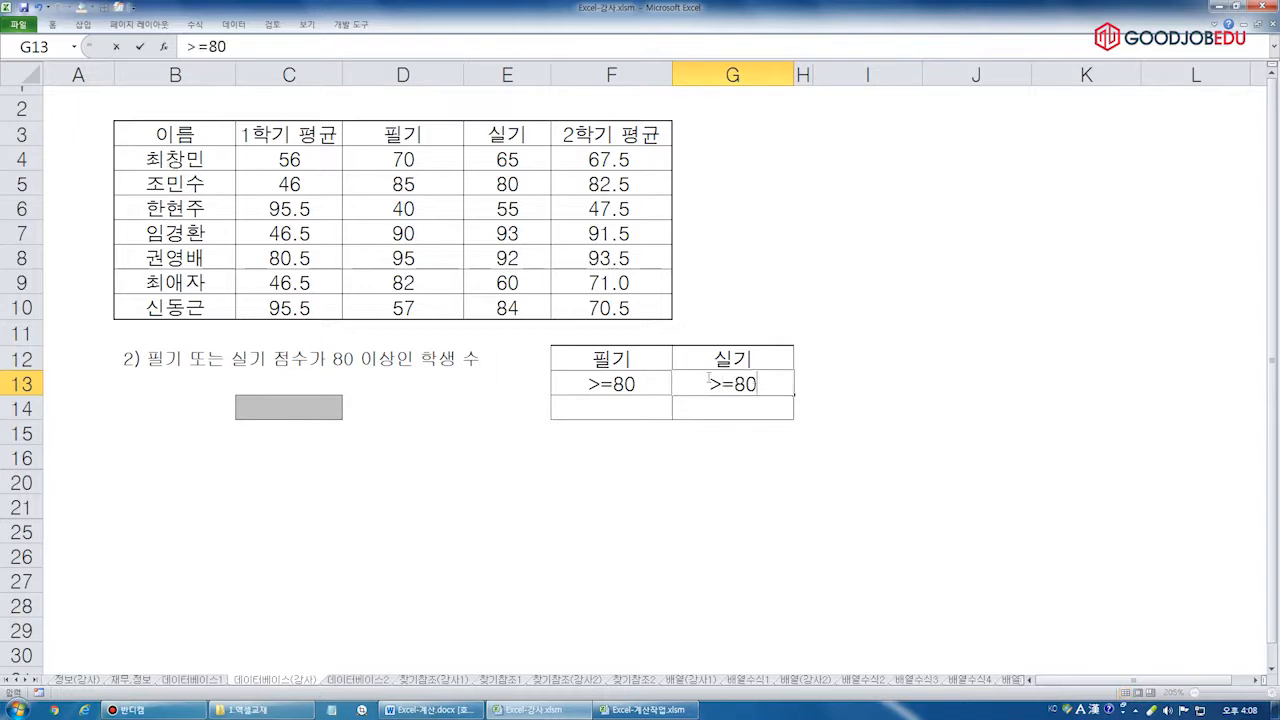
key("Return")
Move the 실기 criterion from G13 down to G14 and fill the criteria range F12:G14 with yellow
left_click_drag(623, 381, 748, 387)
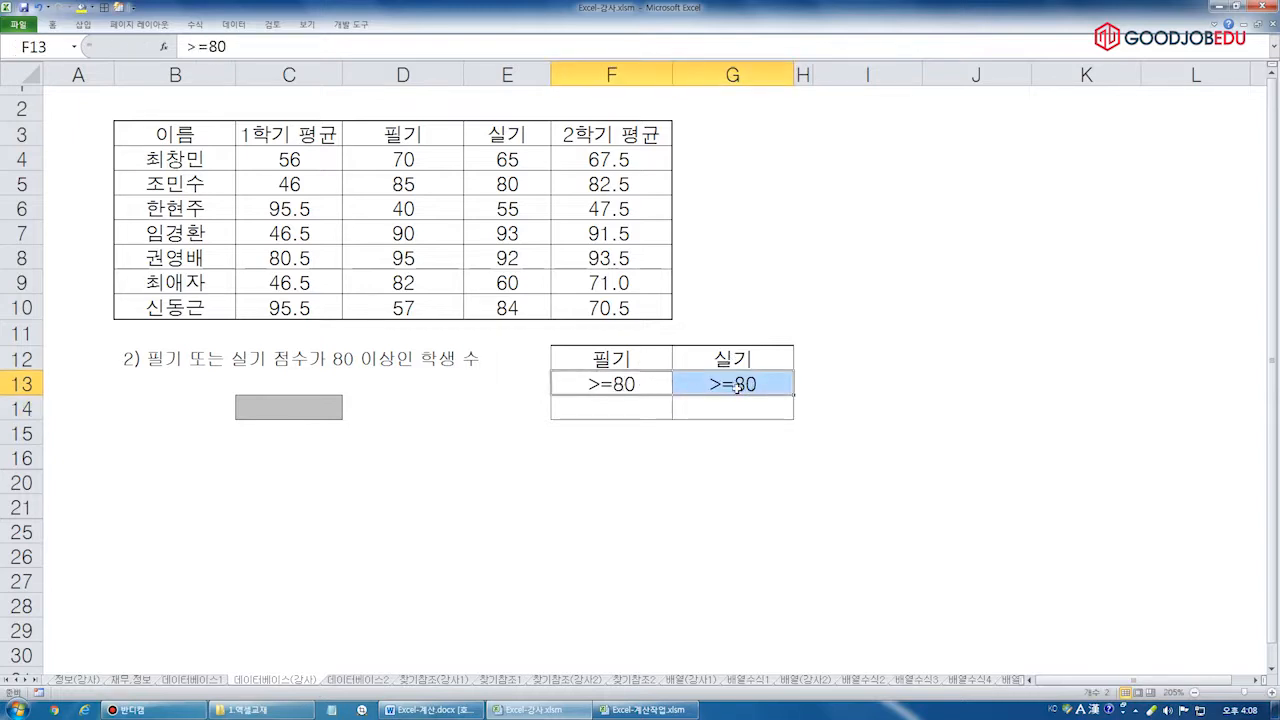
left_click(740, 383)
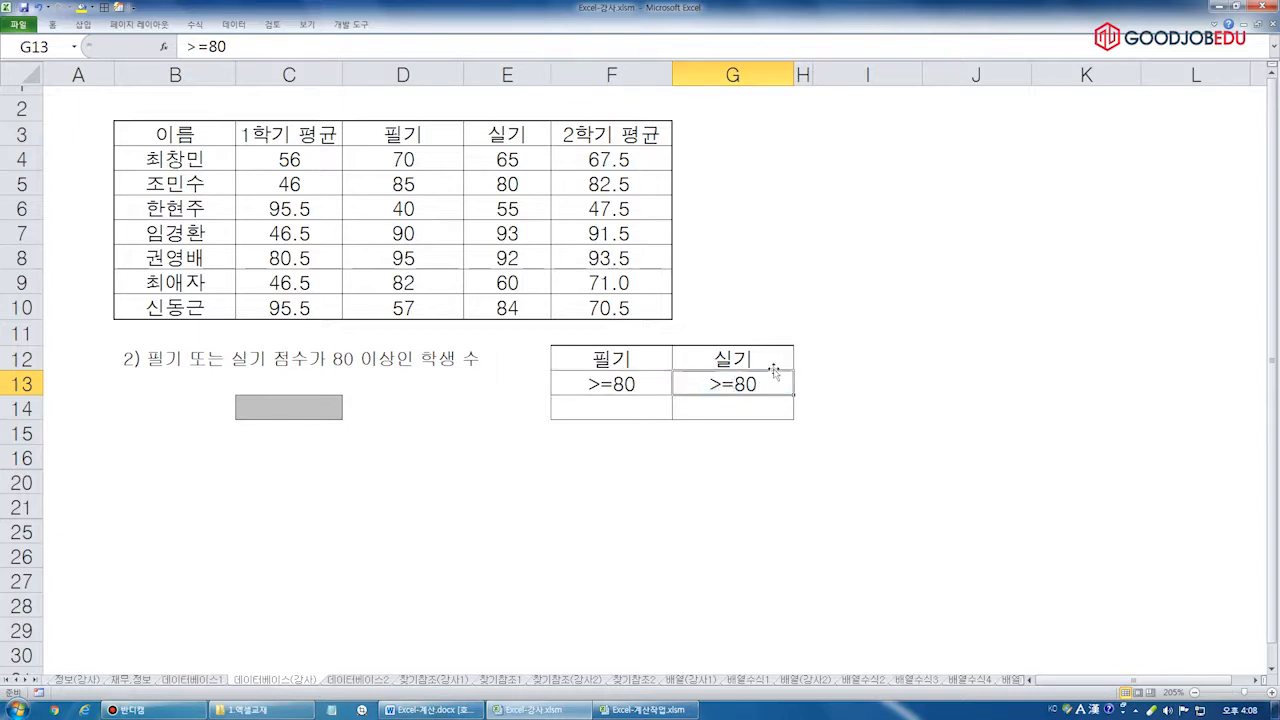
left_click_drag(773, 370, 775, 398)
left_click(655, 361)
left_click_drag(655, 361, 745, 409)
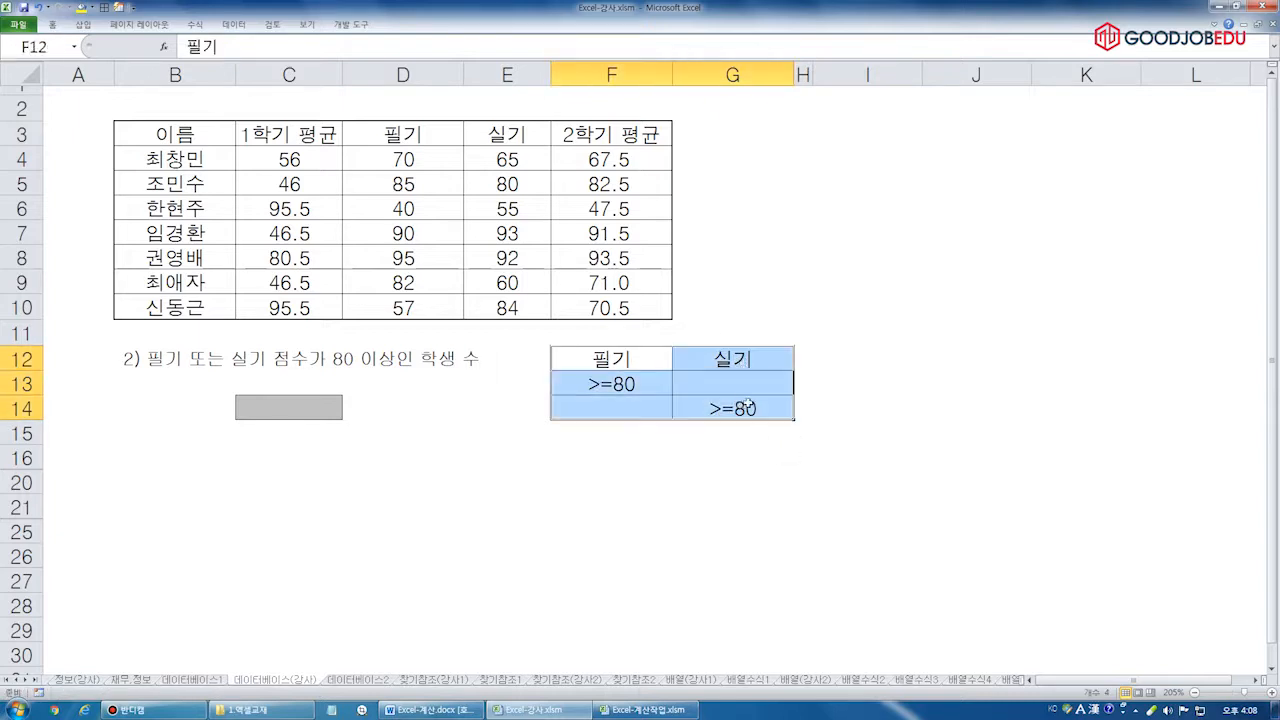
left_click(82, 8)
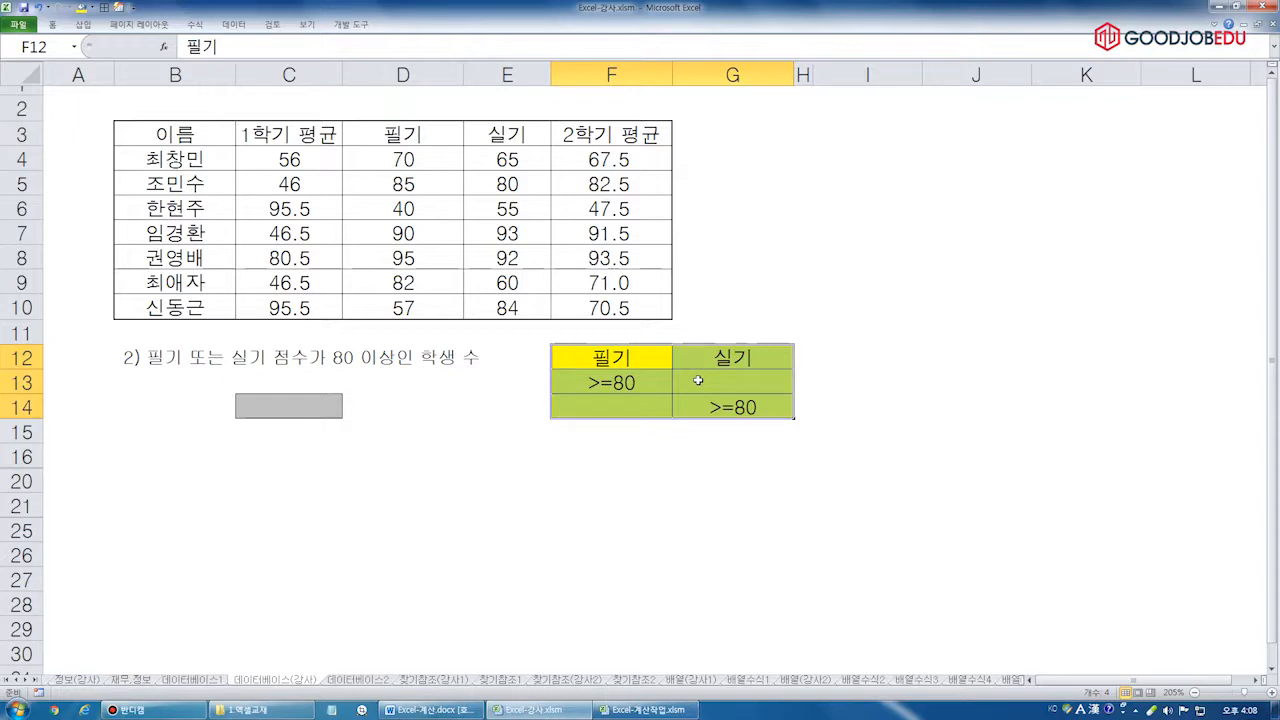
Enter a DCOUNT formula in C14 with database B3:F10, field F3 and criteria range F12:G14
left_click(295, 405)
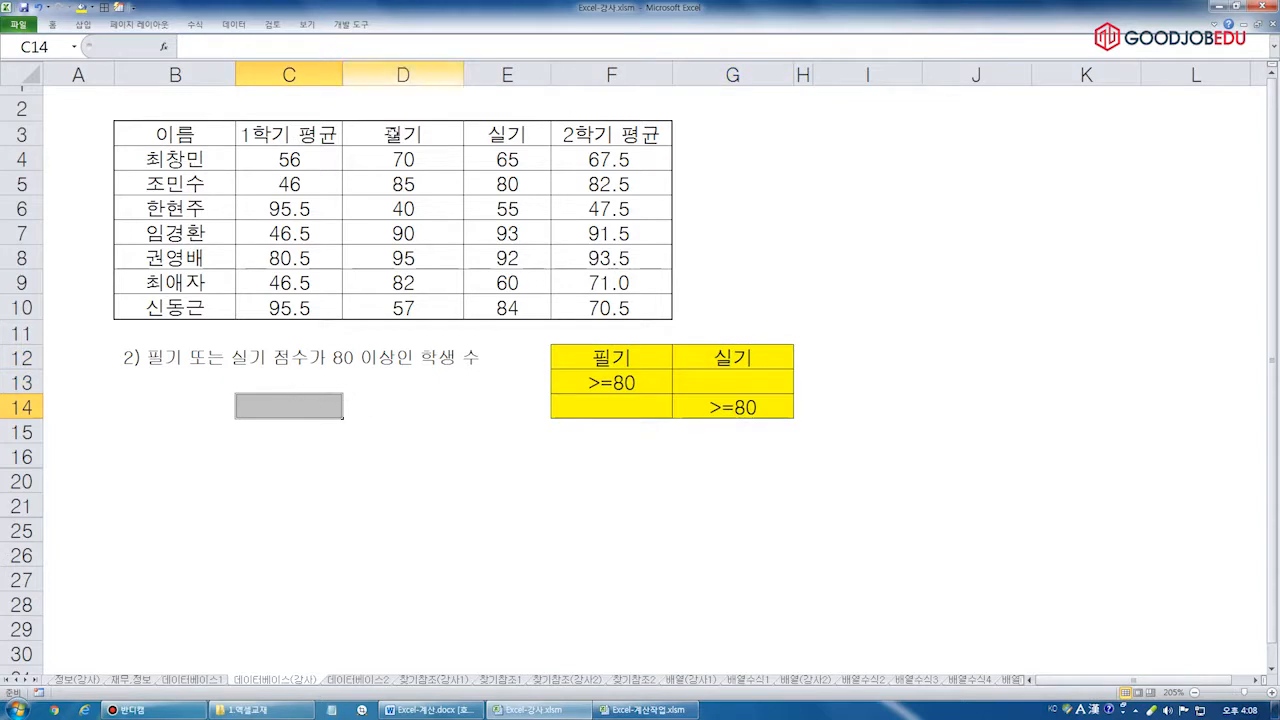
type("d")
key("BackSpace")
type("=dcount(")
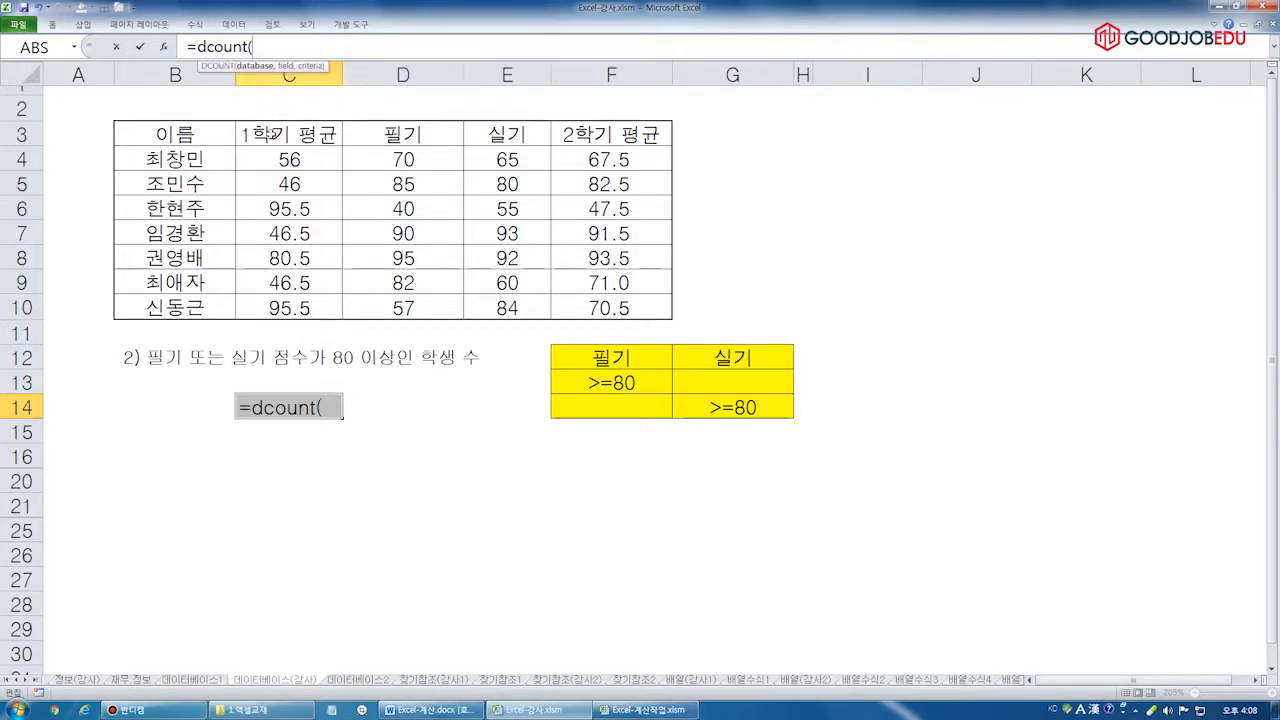
left_click_drag(190, 131, 650, 313)
type(",")
left_click(338, 134)
left_click(410, 134)
left_click(605, 137)
type(",")
left_click_drag(640, 350, 745, 412)
key("Return")
left_click(300, 410)
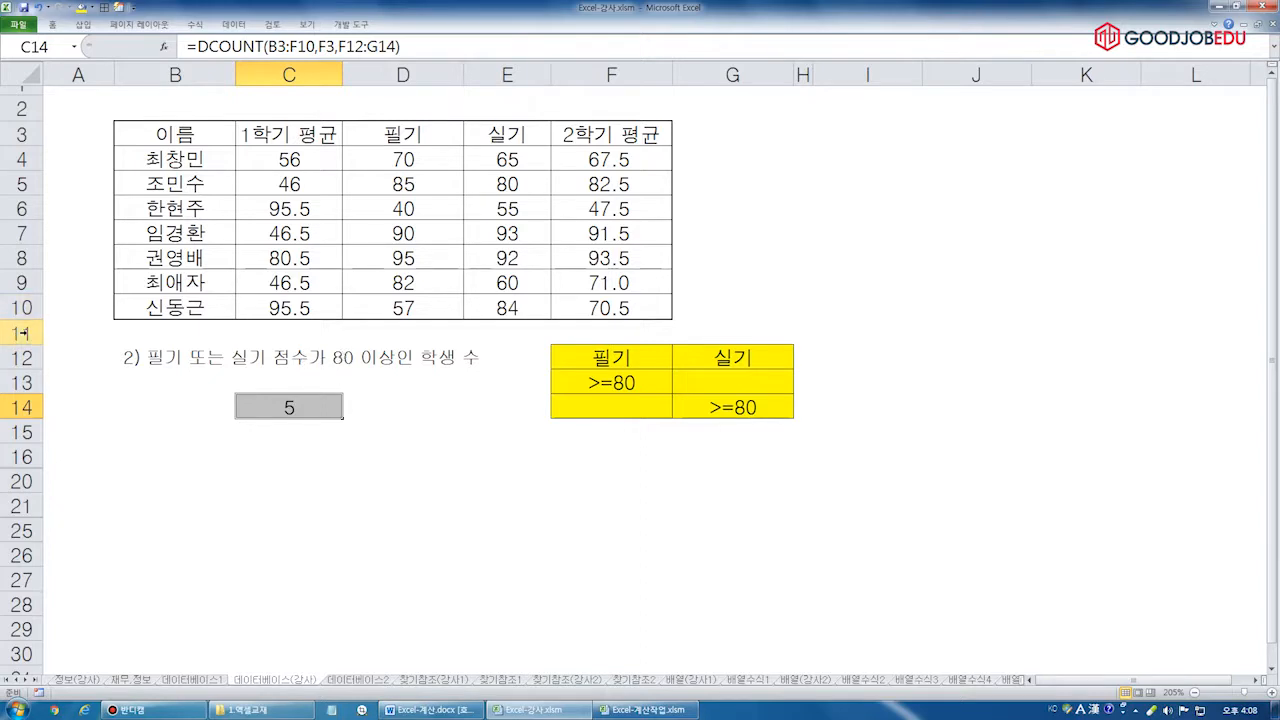
Hide rows 11 to 15 and unhide the hidden rows between rows 16 and 20
left_click_drag(20, 333, 14, 432)
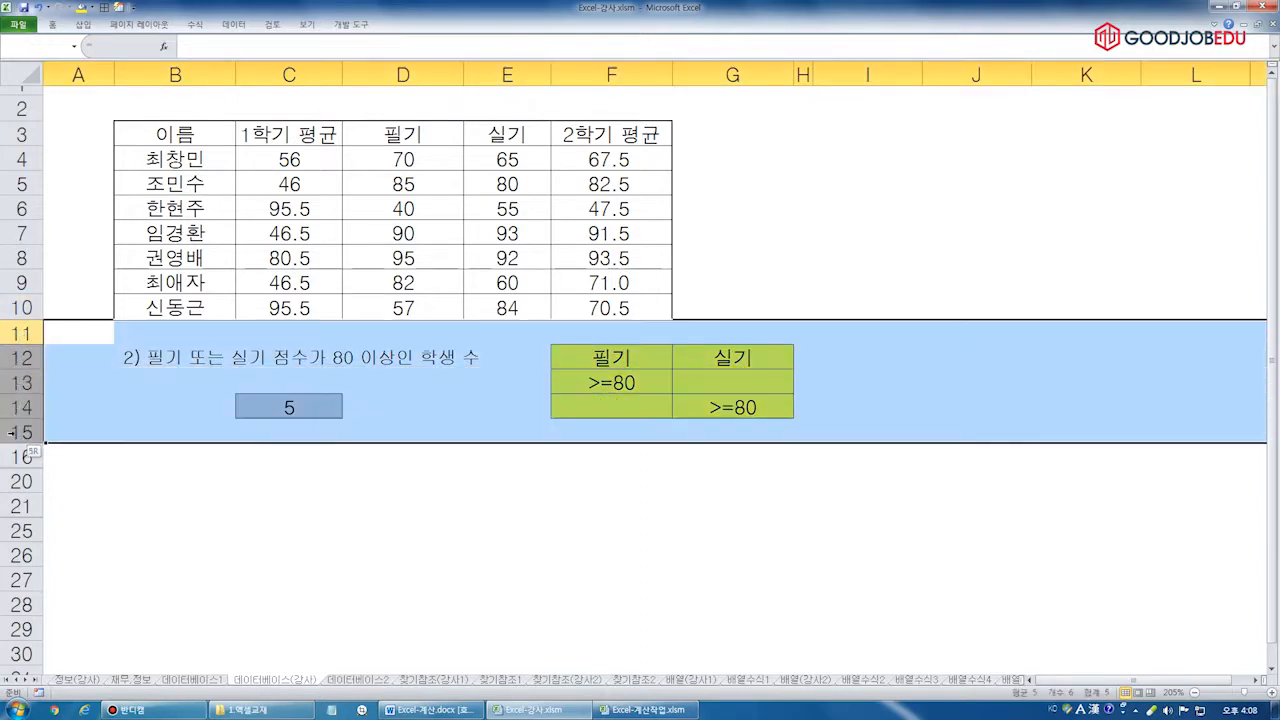
right_click(134, 378)
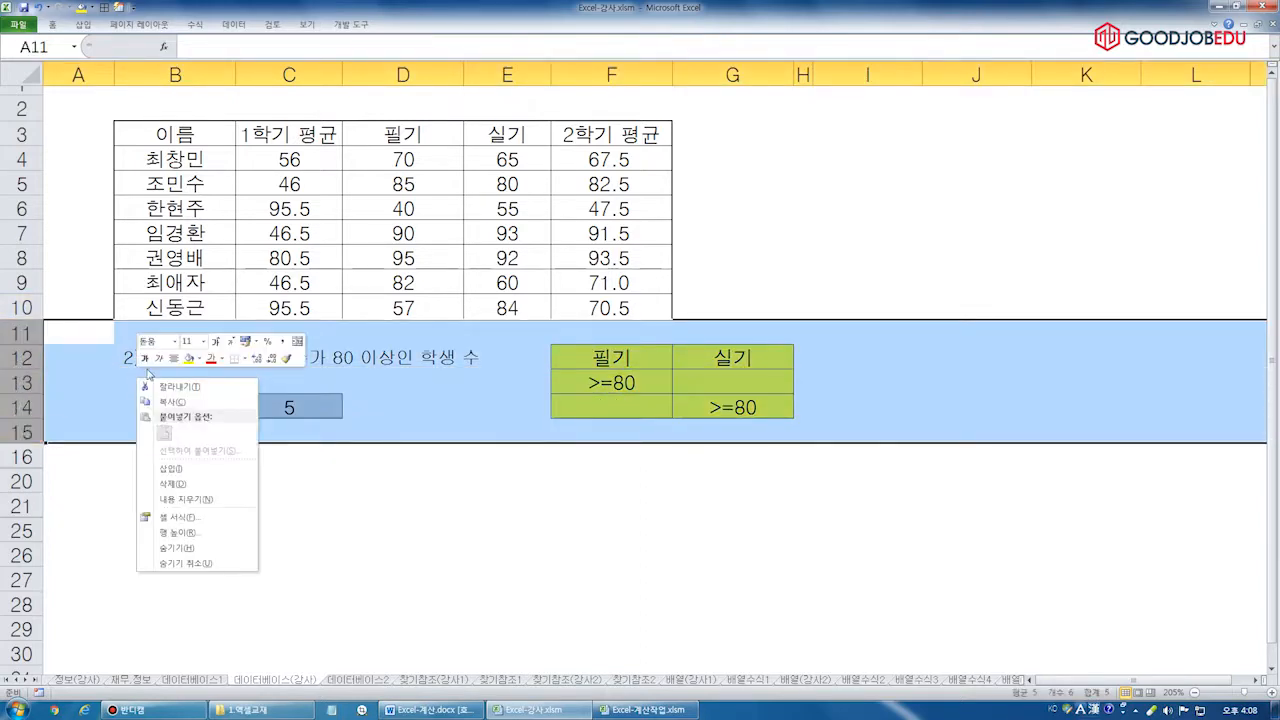
left_click(175, 547)
left_click_drag(24, 333, 24, 358)
right_click(100, 350)
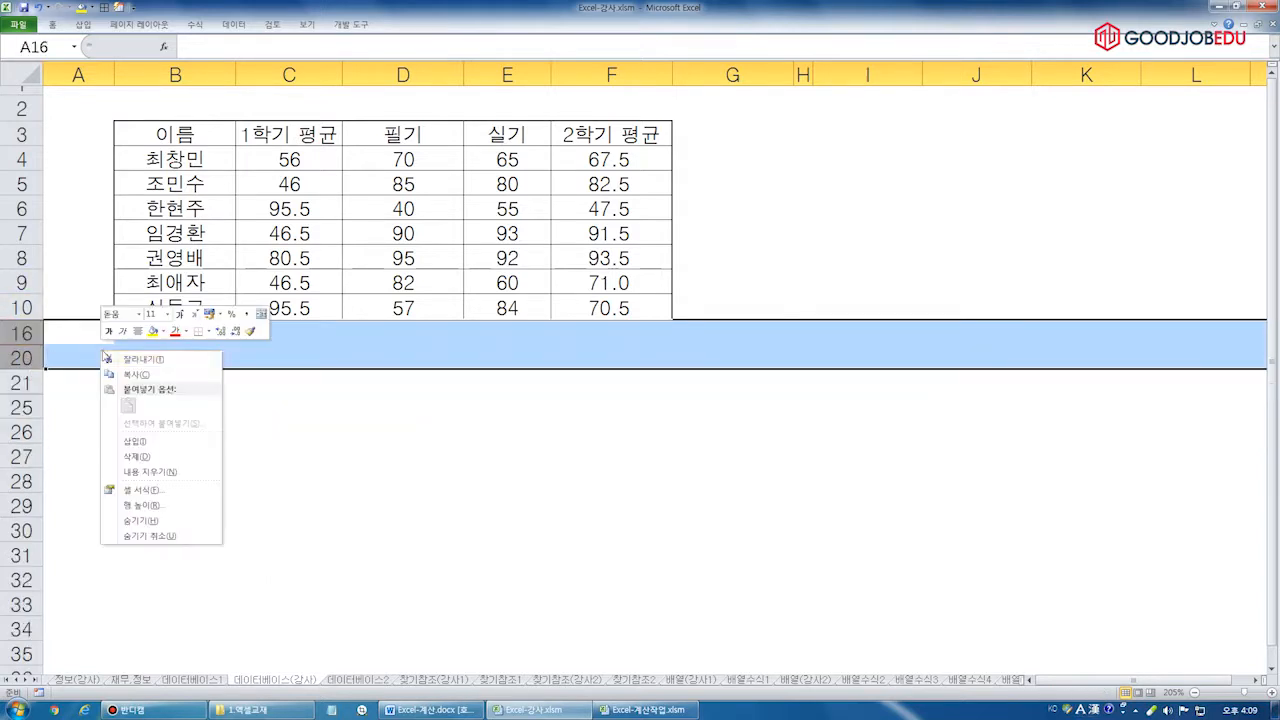
left_click(212, 535)
left_click(400, 430)
left_click(572, 360)
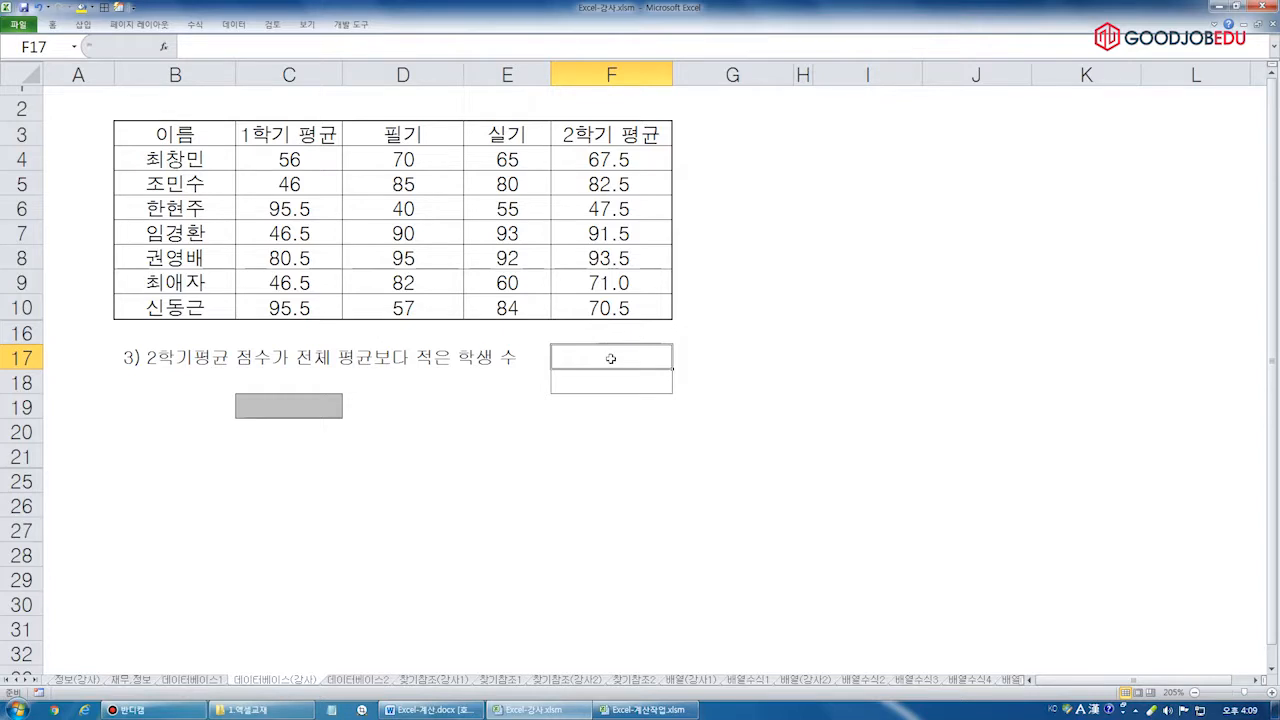
type("=")
key("ctrl+2")
left_click(606, 141)
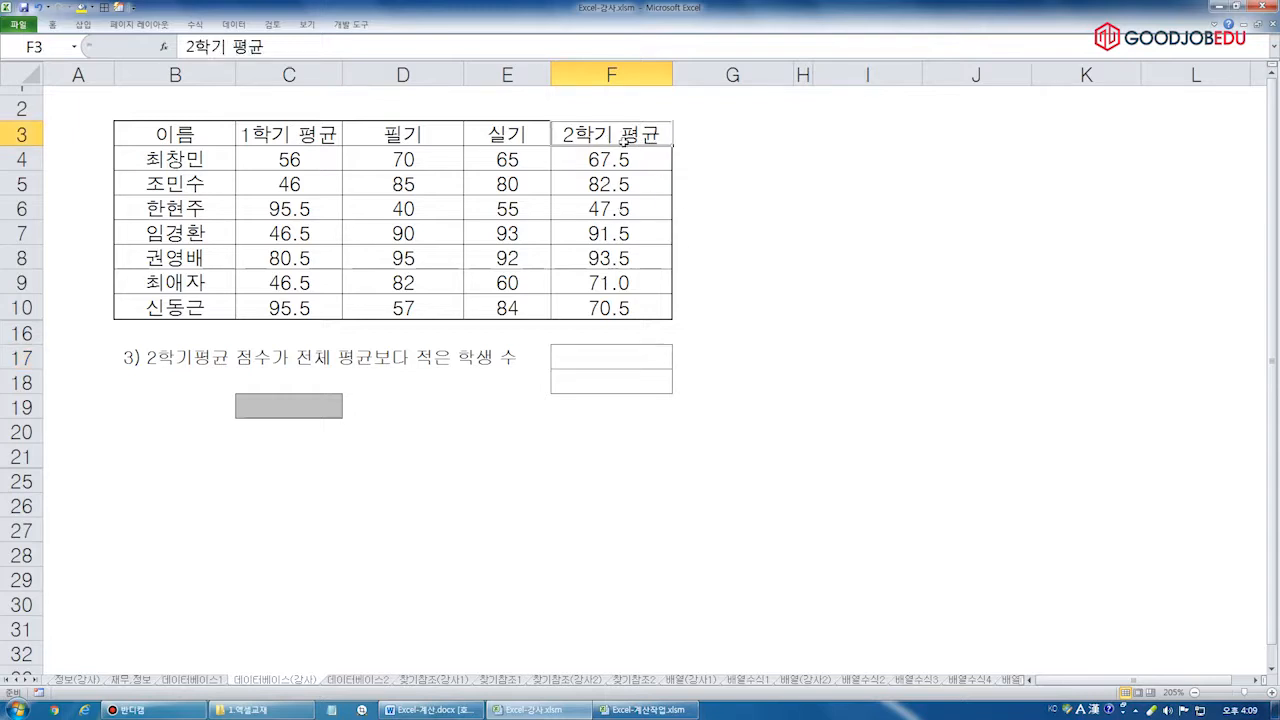
left_click(610, 361)
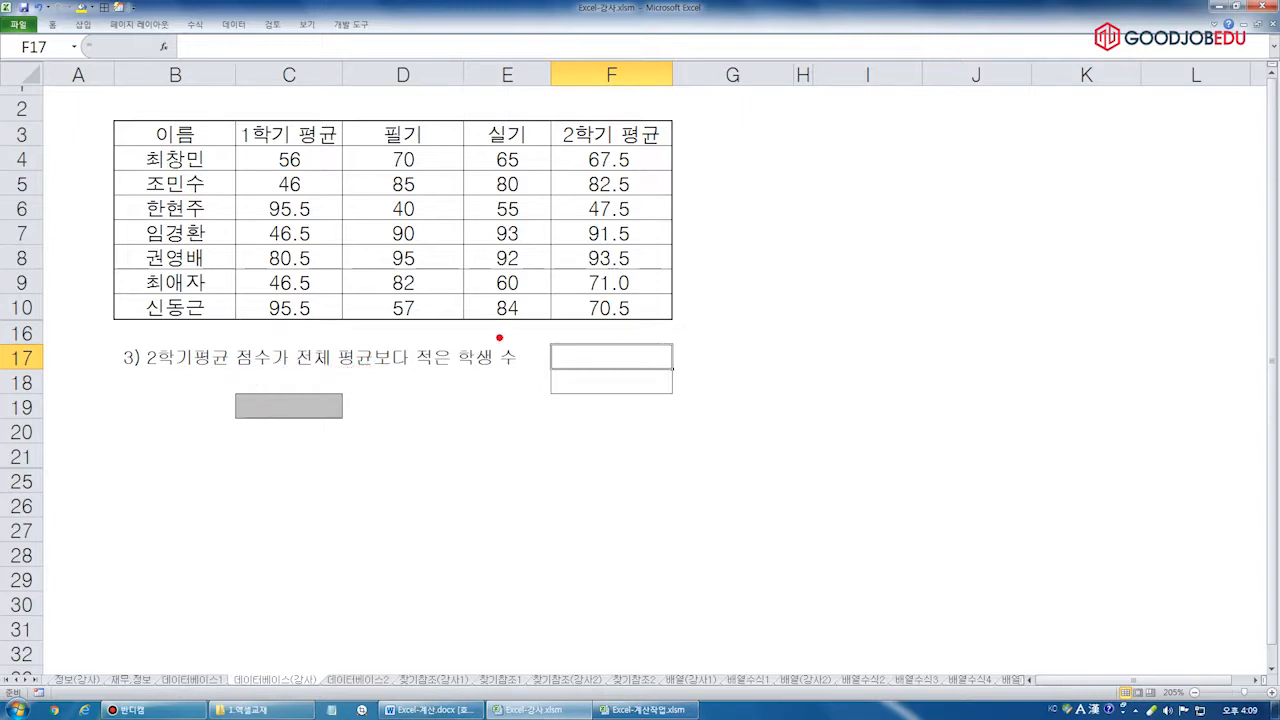
mouse_move(653, 159)
left_mouse_down()
mouse_move(565, 328)
mouse_move(652, 153)
left_mouse_up()
mouse_move(762, 162)
left_mouse_down()
mouse_move(735, 185)
mouse_move(795, 122)
left_mouse_up()
left_click_drag(682, 157, 750, 170)
left_click_drag(662, 188, 744, 182)
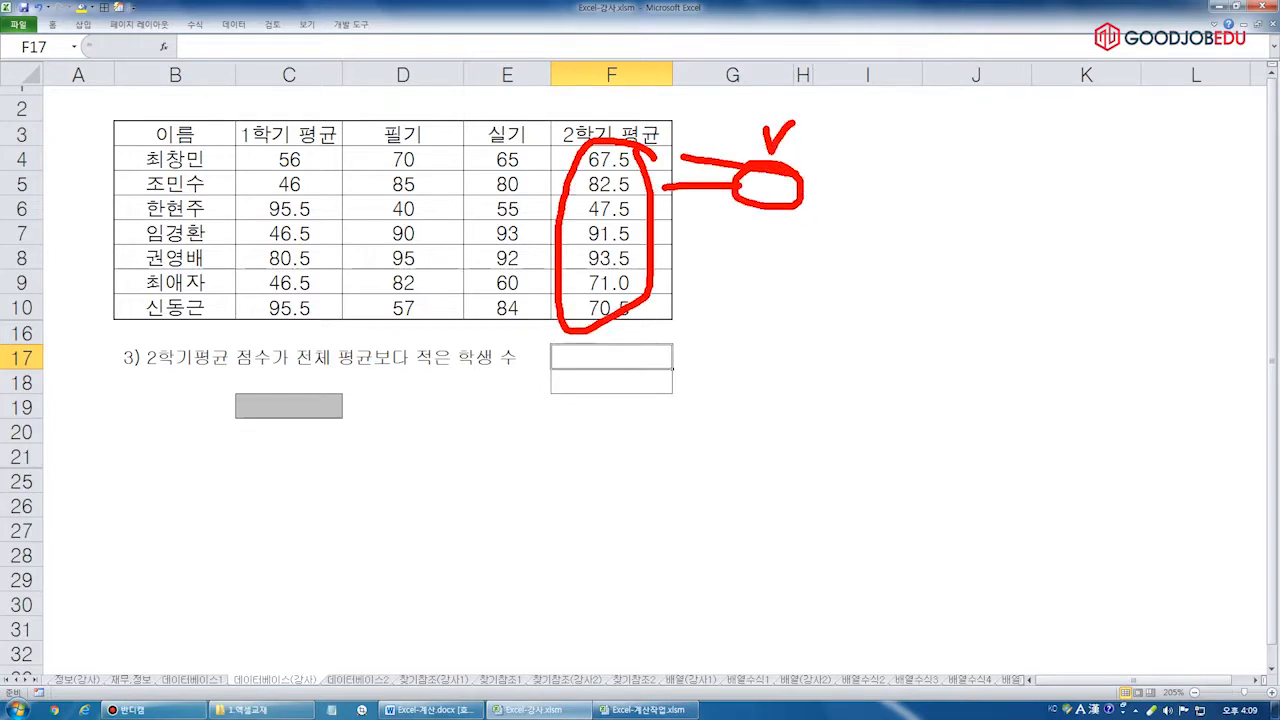
left_click_drag(672, 230, 736, 196)
left_click_drag(674, 258, 732, 224)
left_click_drag(667, 285, 748, 238)
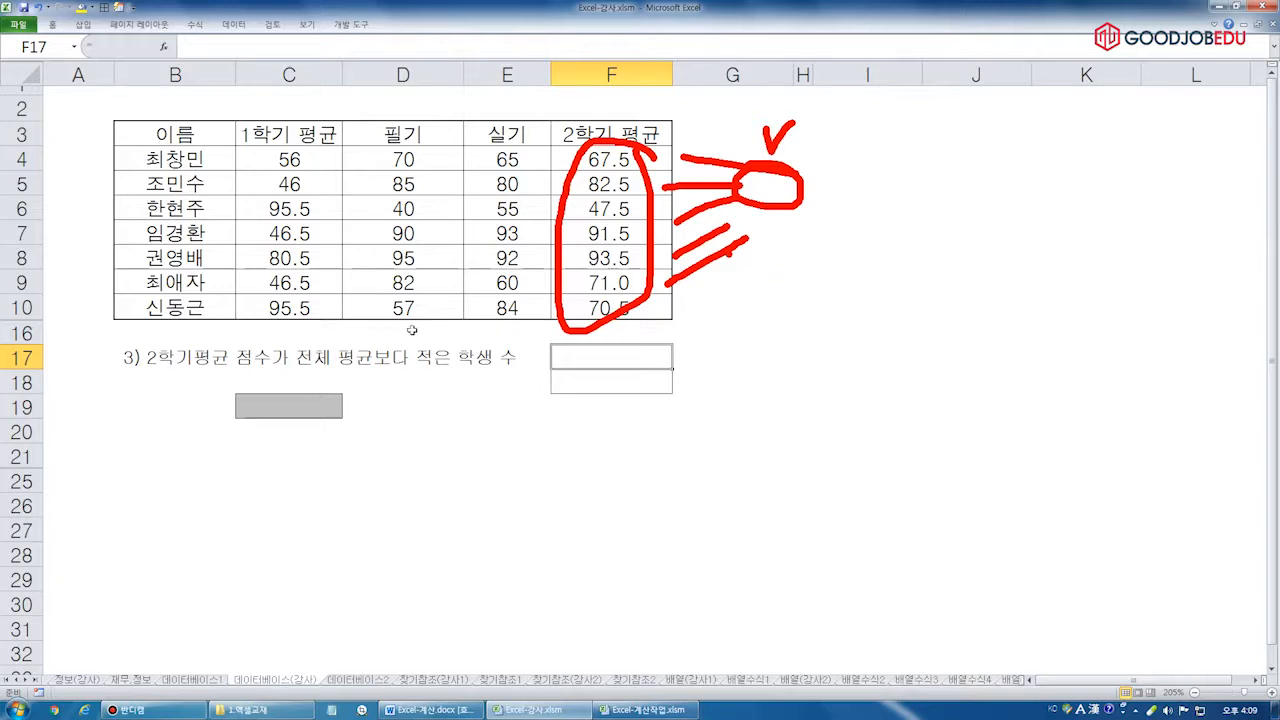
key("Escape")
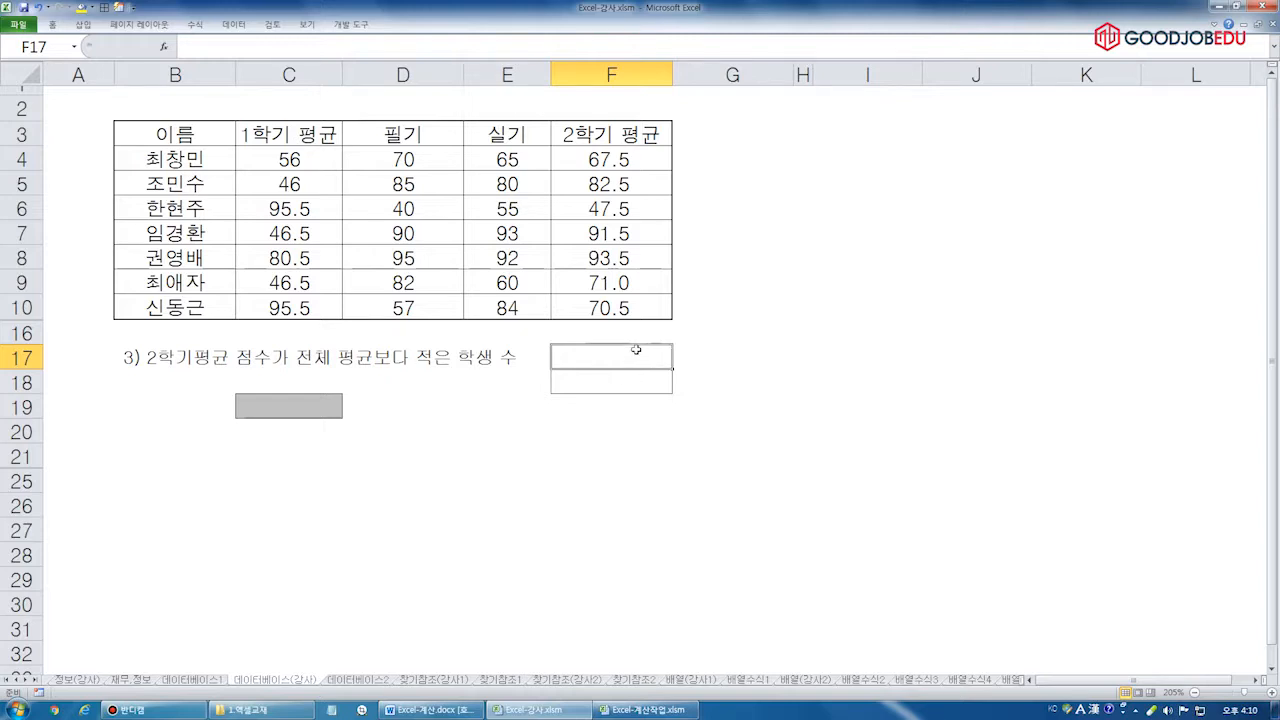
left_click_drag(190, 140, 642, 133)
left_click(615, 357)
key("Right")
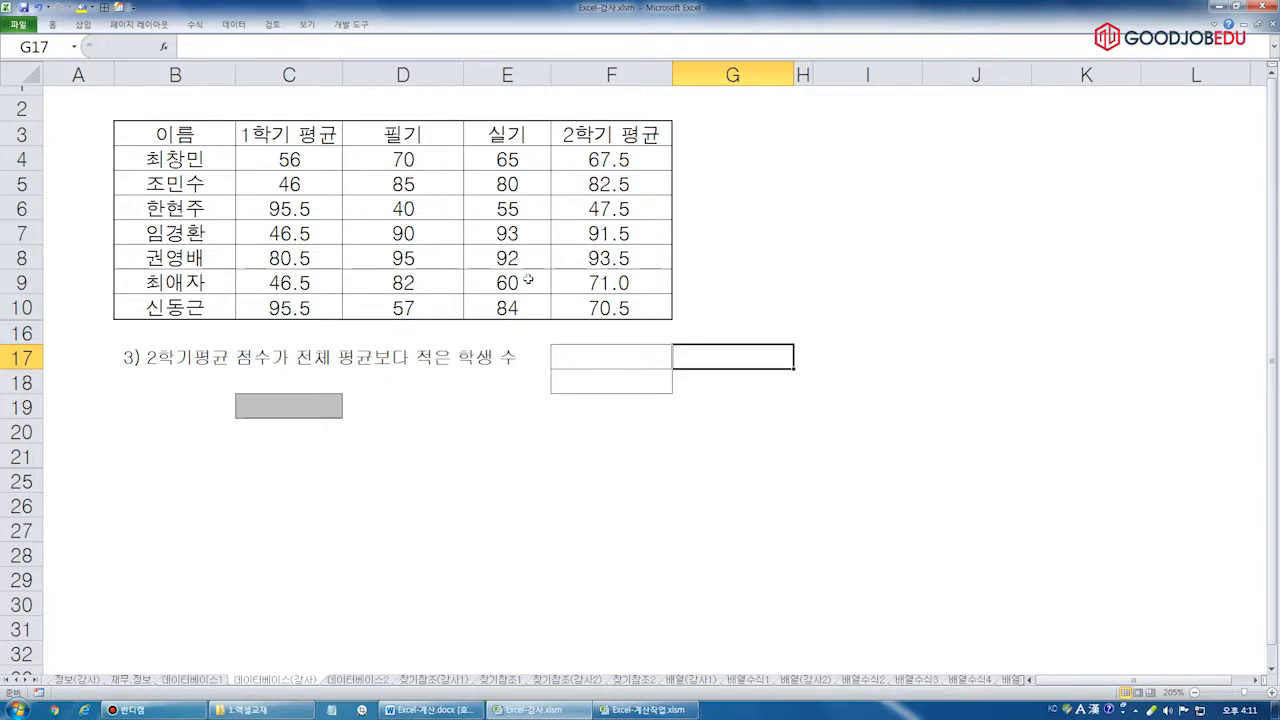
Open the notes file 필기-DB함수조건.txt from the ㄴ엑셀 folder inside ㄱ컴활1급 and maximize its window
left_click(262, 709)
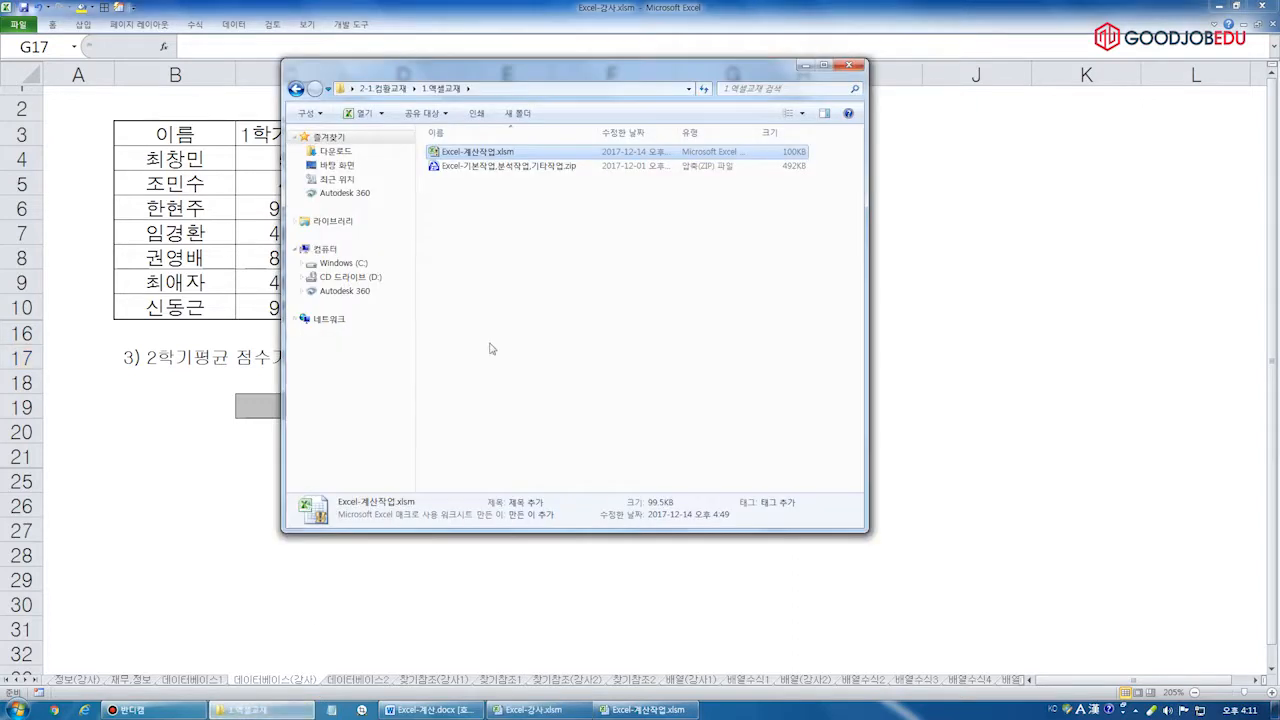
left_click(849, 65)
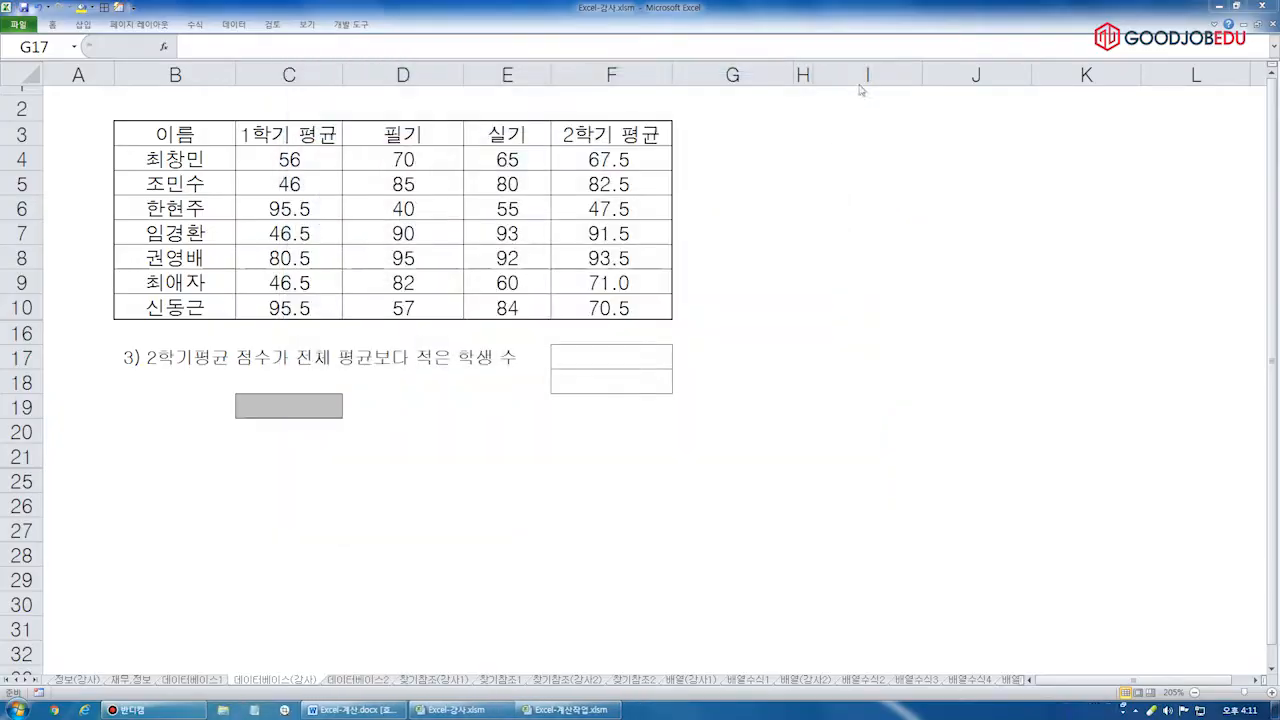
key("super+d")
double_click(26, 196)
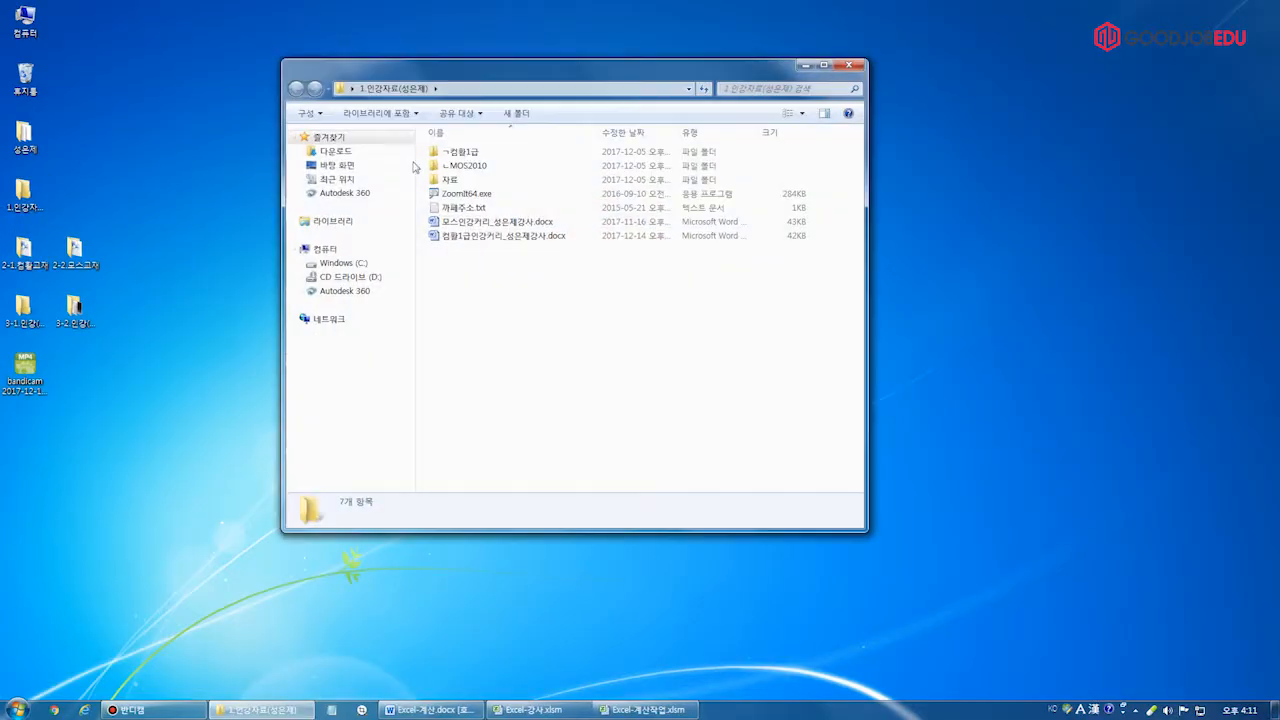
double_click(476, 152)
double_click(474, 168)
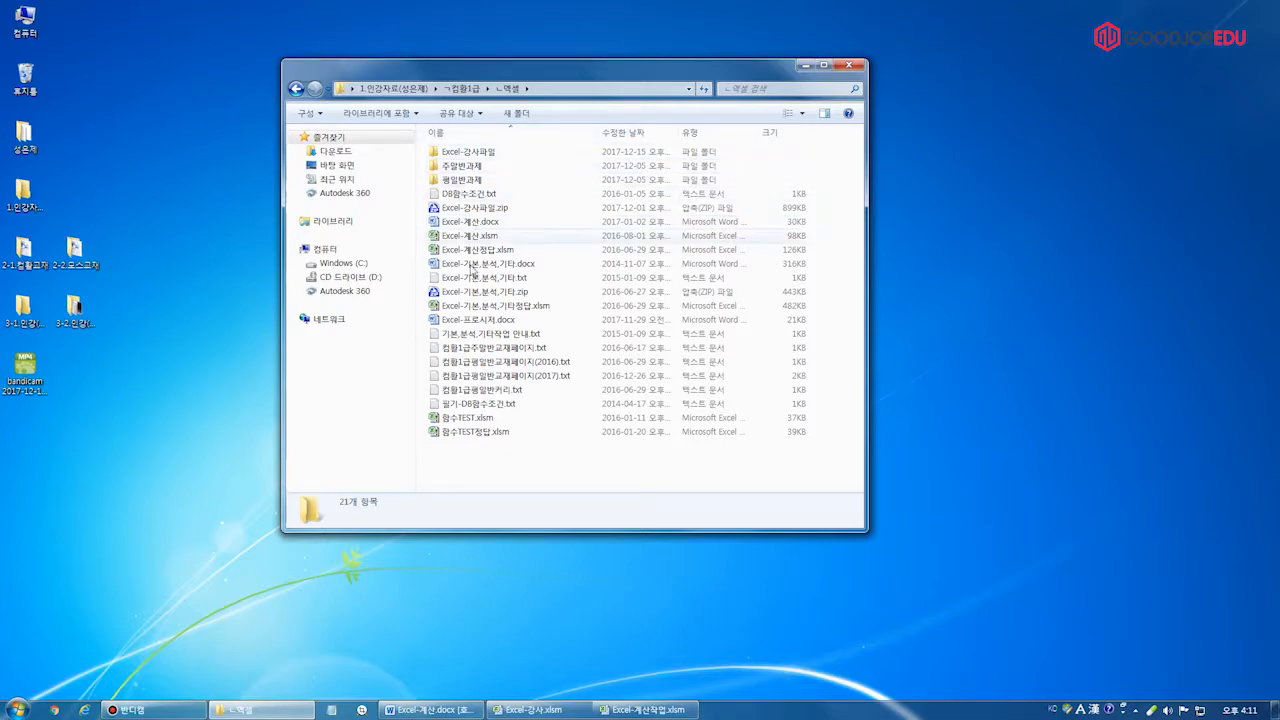
double_click(478, 403)
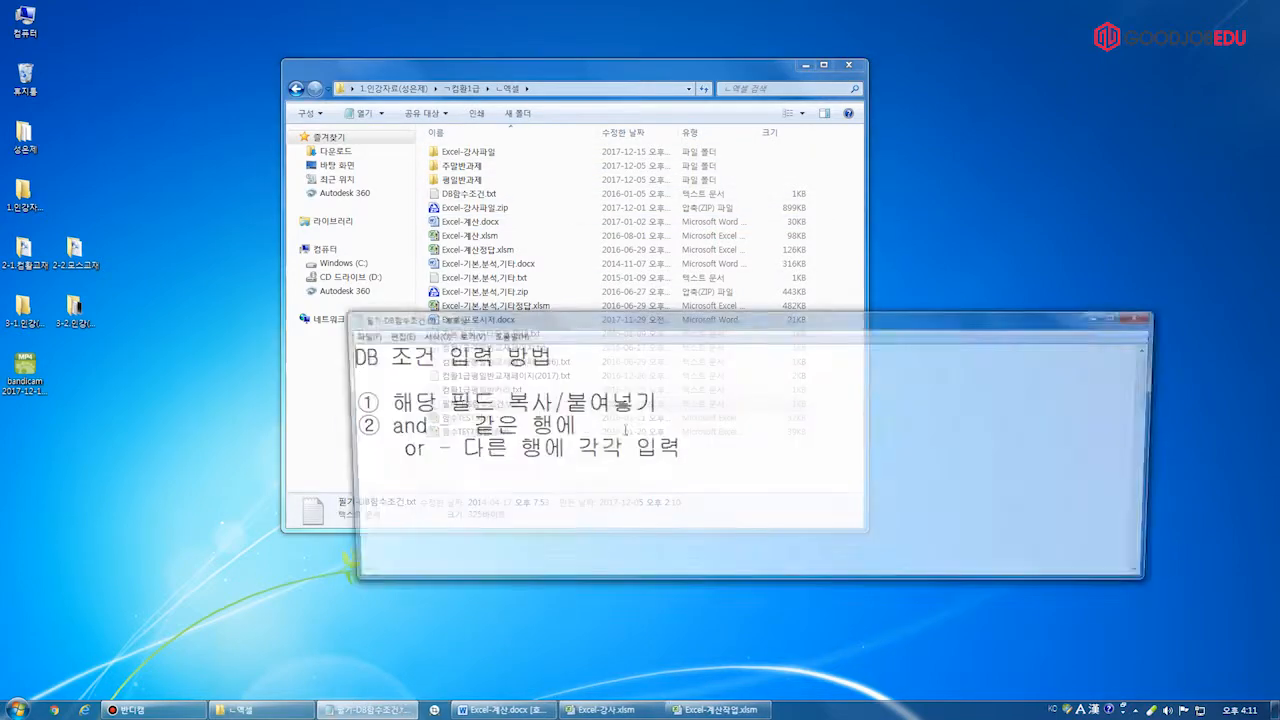
double_click(612, 316)
Enlarge the font of the notes and bring the 수식 조건 입력 방법 section into view
scroll(106, 143, "down", 3)
scroll(274, 221, "up", 3)
scroll(217, 318, "down", 3)
left_click(87, 21)
left_click(105, 54)
left_click(259, 196)
left_click(228, 395)
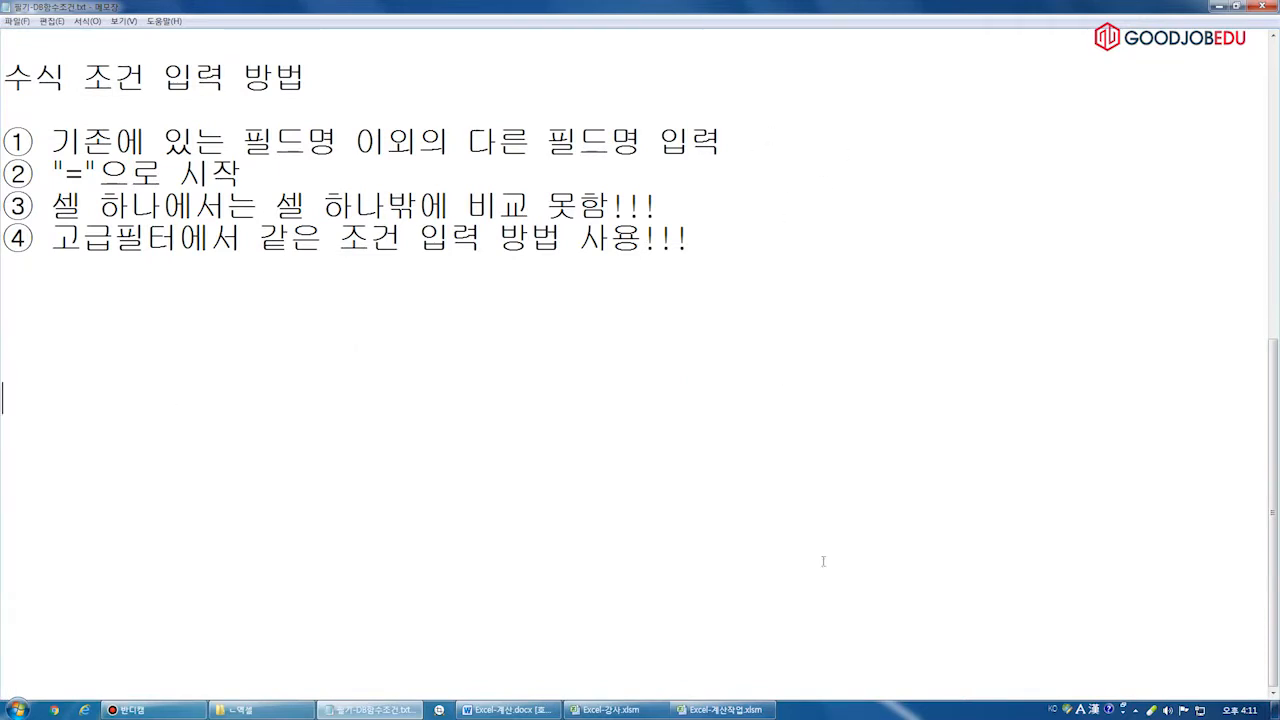
Read rule ① of the formula criteria notes and compare it with the field names B3:F3 in the Excel-강사.xlsm workbook
left_click(630, 712)
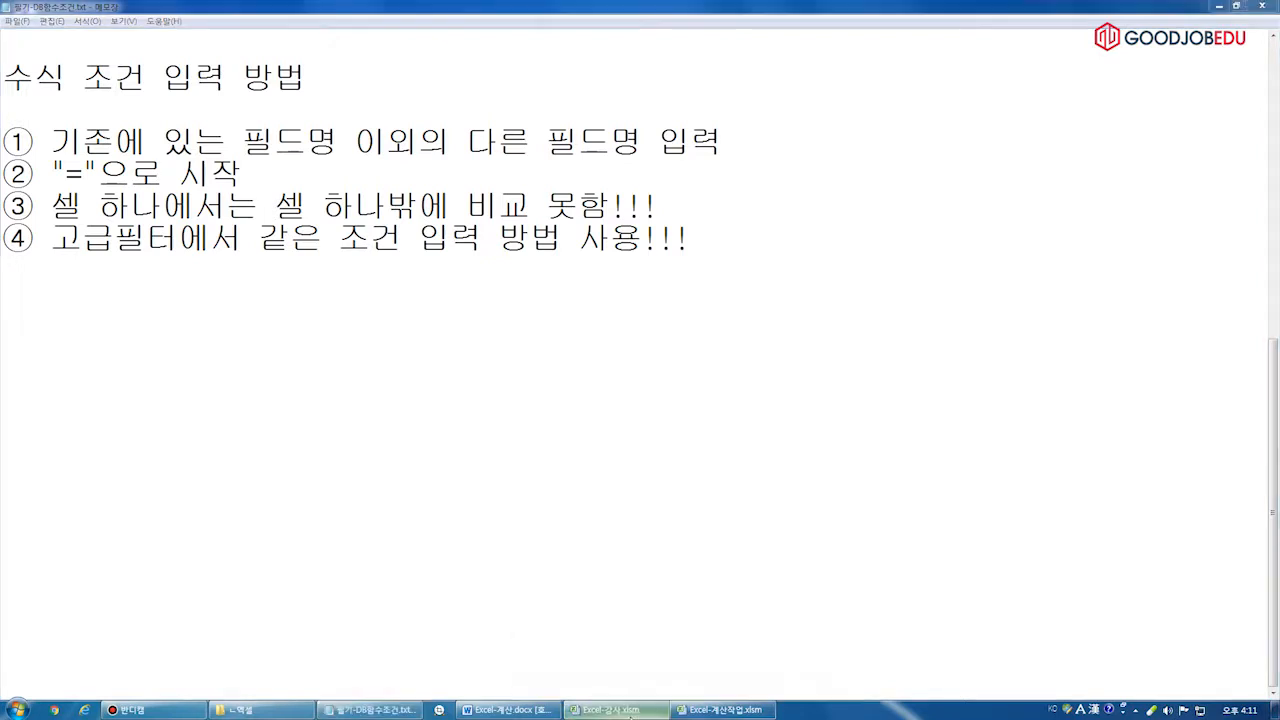
left_click(622, 354)
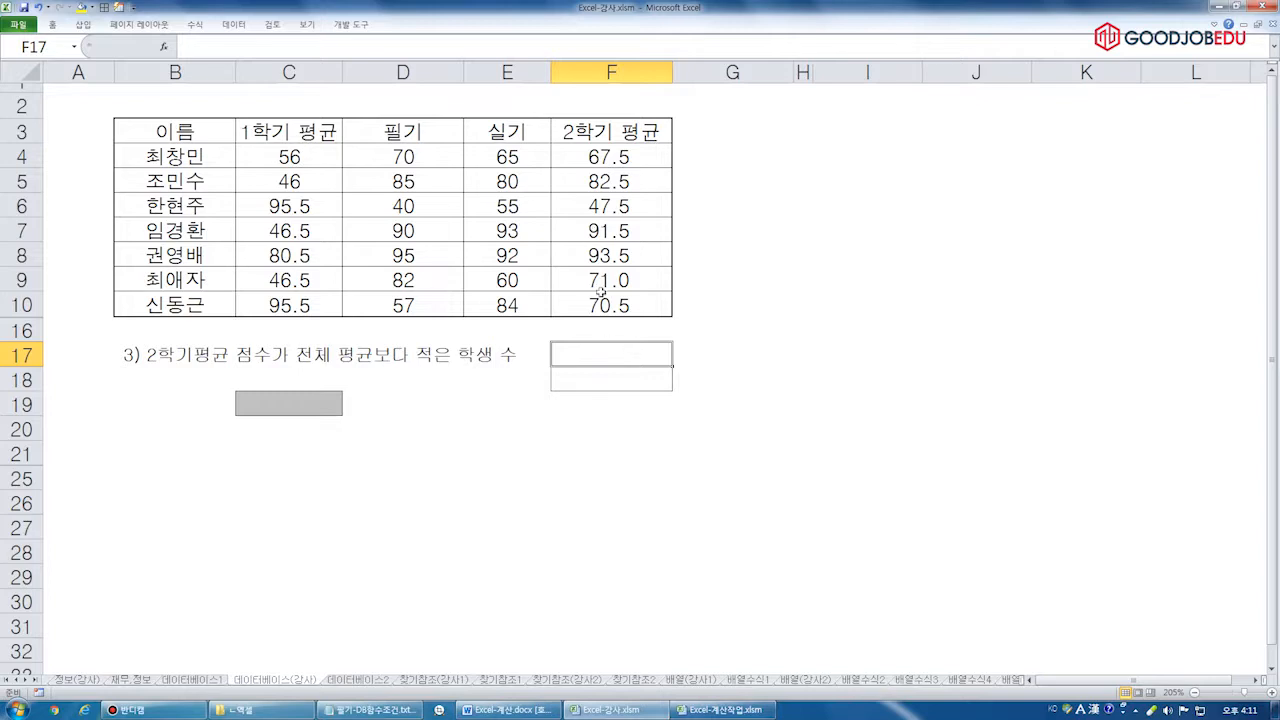
left_click(372, 710)
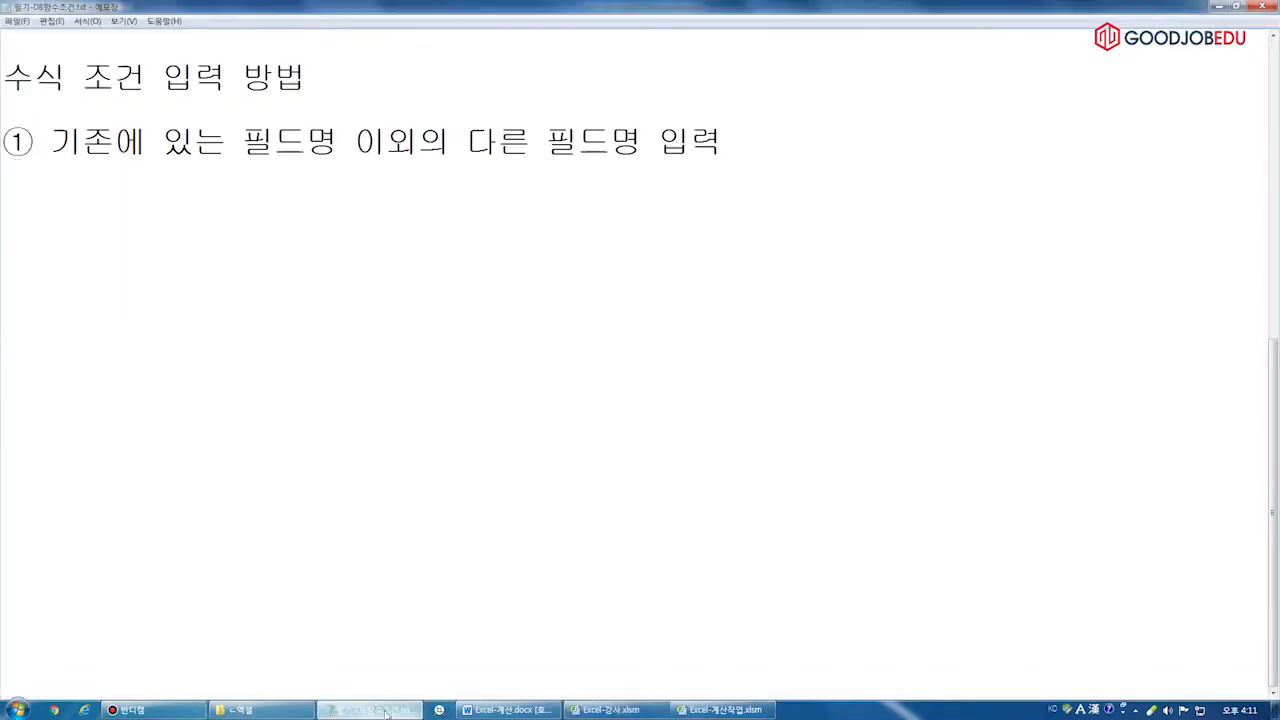
left_click_drag(4, 141, 724, 141)
left_click(610, 710)
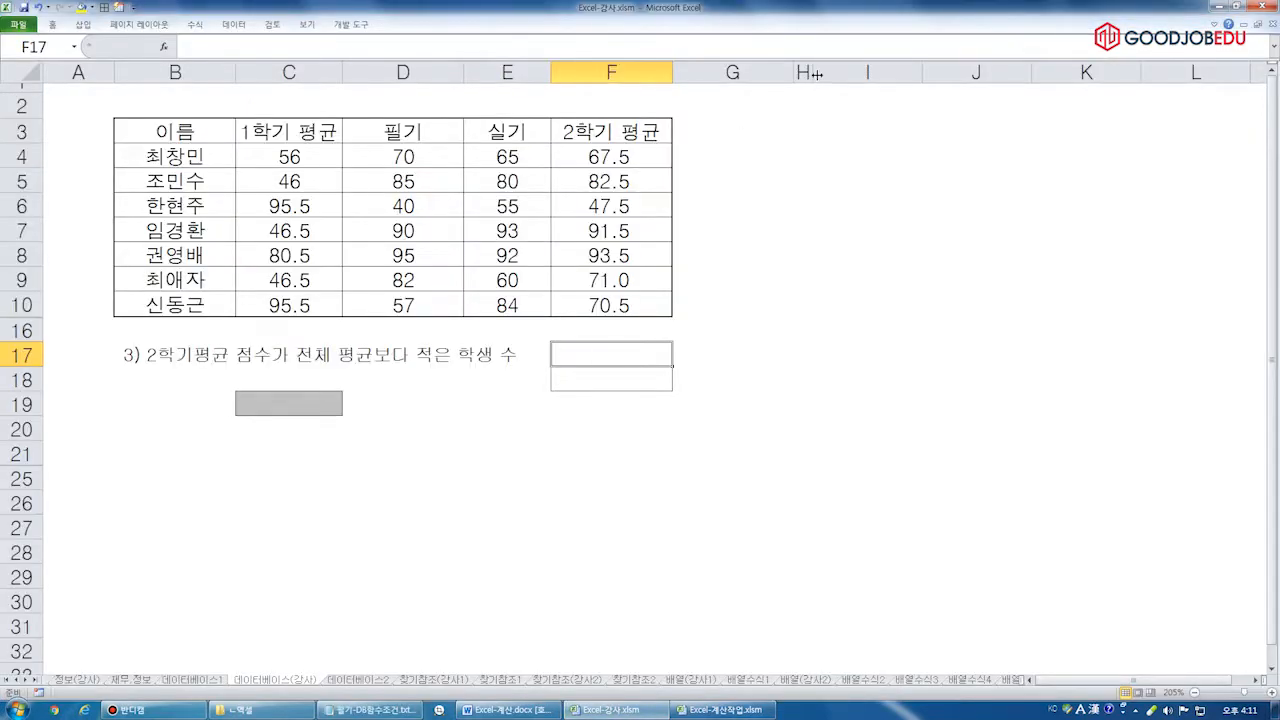
left_click(198, 126)
left_click(297, 132)
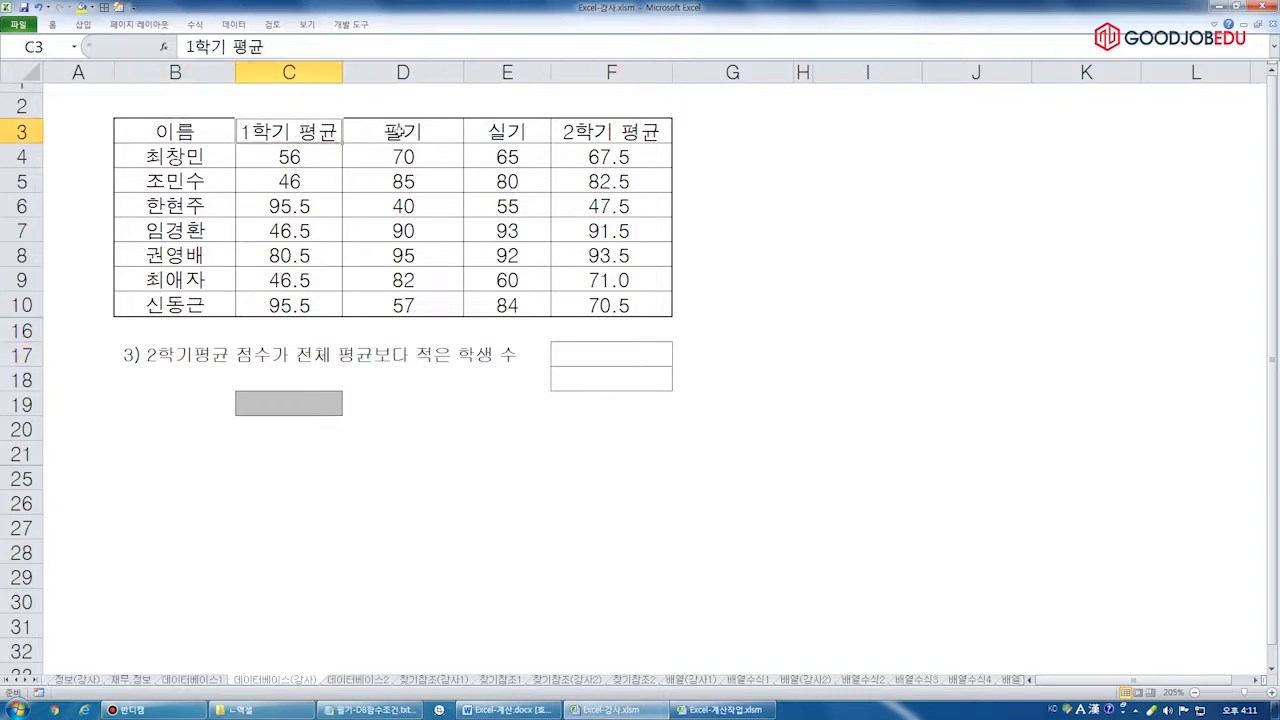
left_click(398, 131)
left_click(505, 131)
left_click(602, 131)
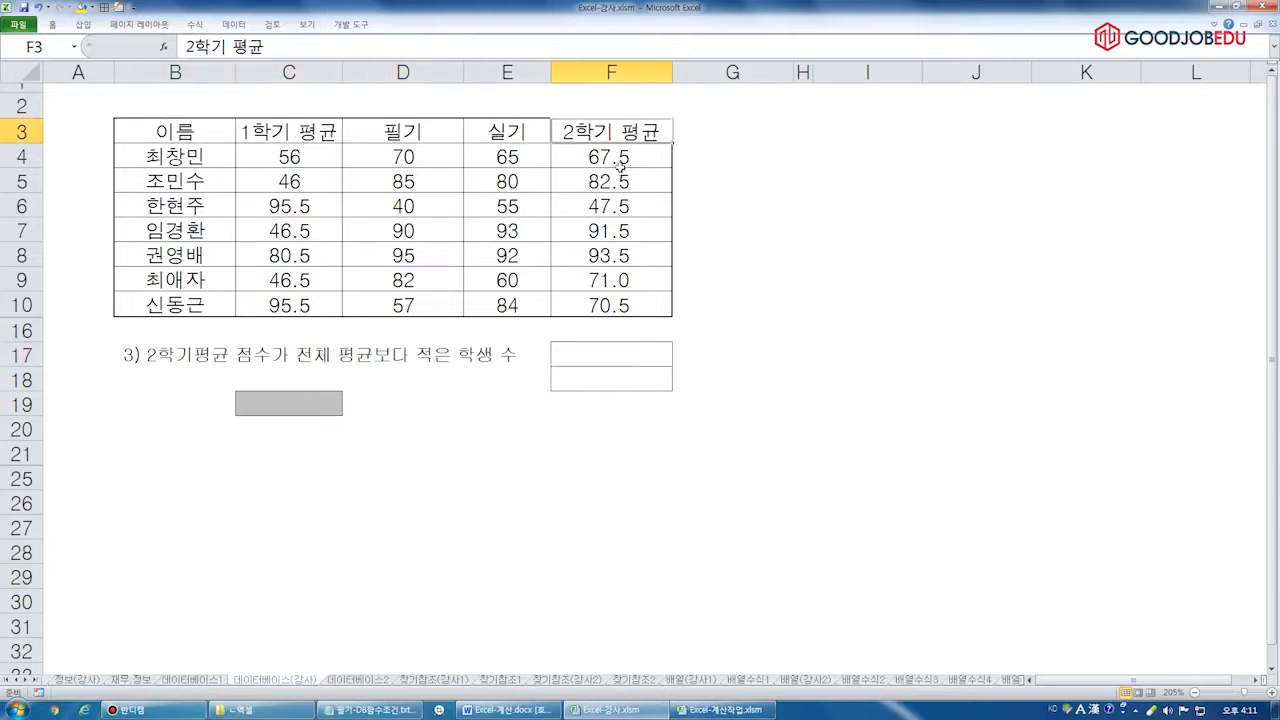
Enter 조건 in F17 as the heading of the formula criterion
left_click(622, 359)
type("e")
key("BackSpace")
key("Hangul")
type("족건")
key("Return")
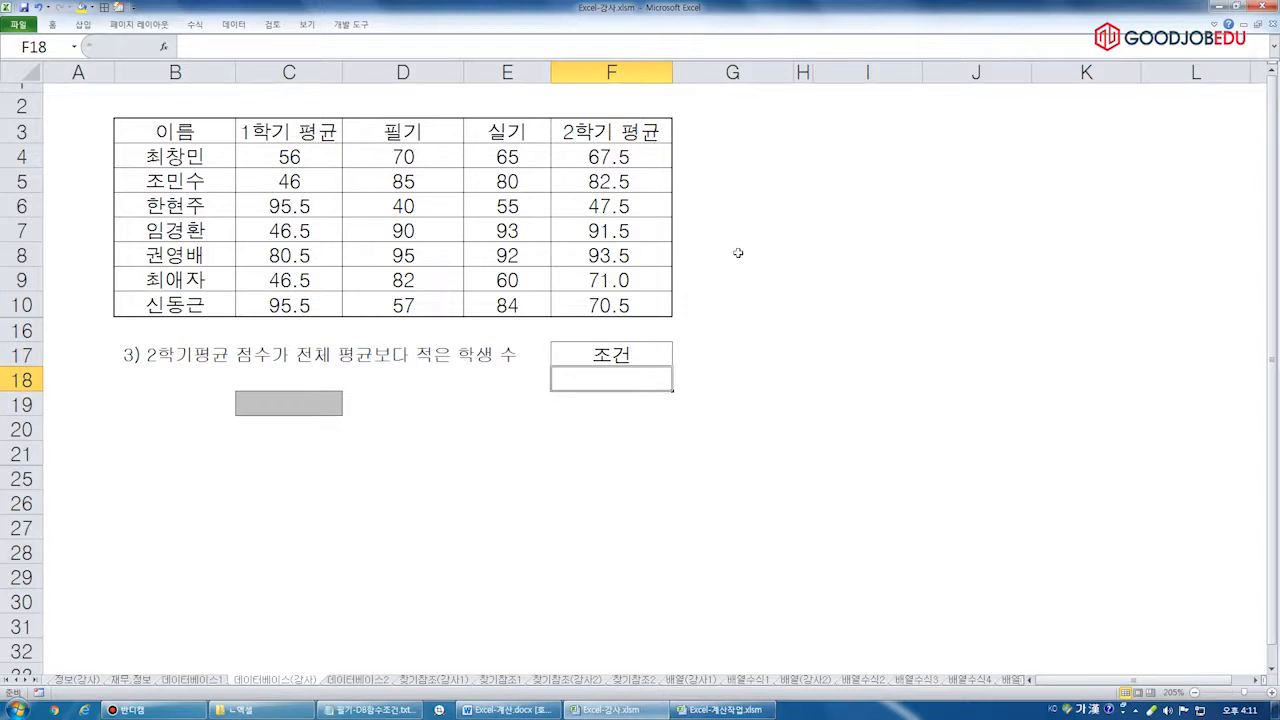
Replace the criteria heading in F17 with asef, a name that matches none of the table's field names
left_click_drag(225, 132, 620, 132)
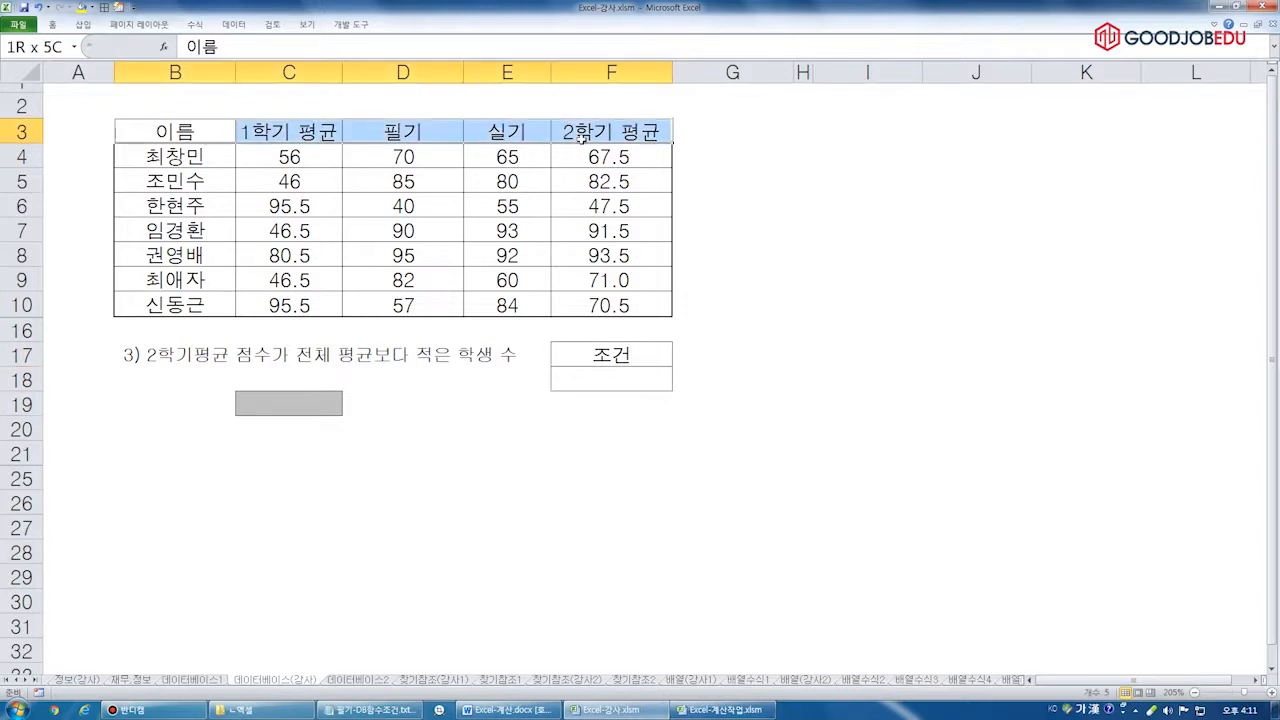
left_click(647, 356)
type("asef")
key("Return")
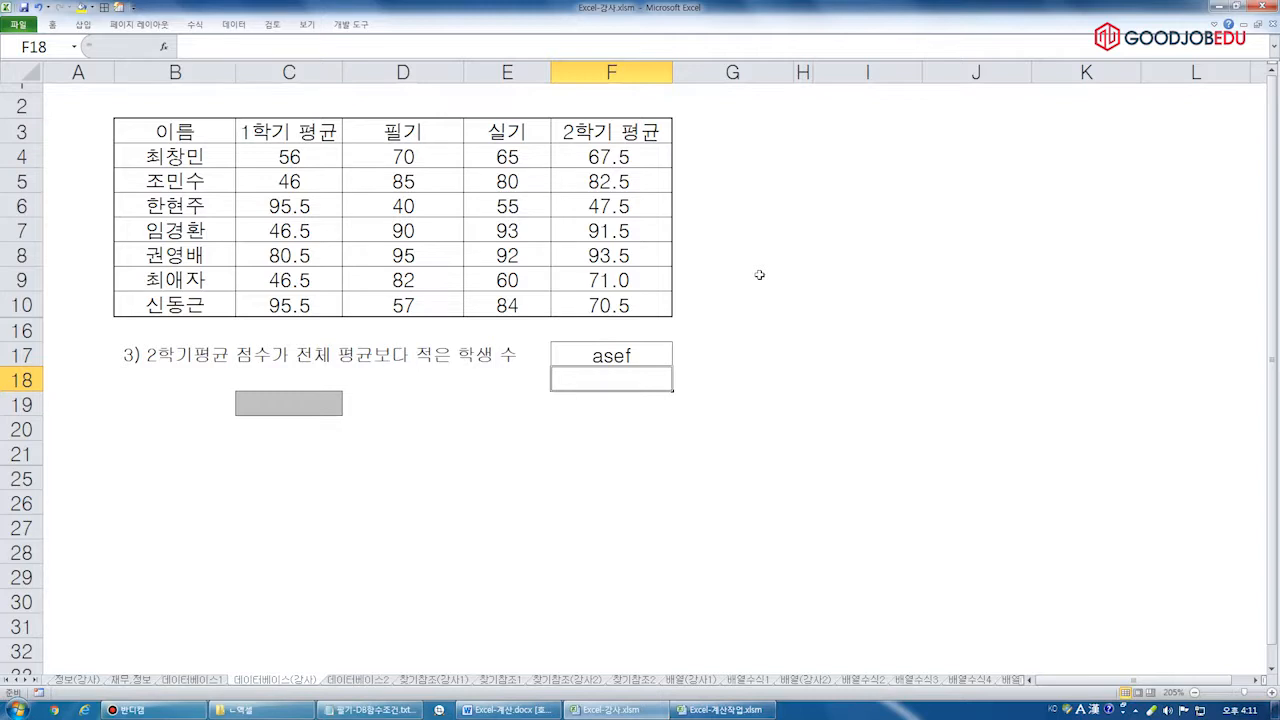
Undo the last heading change in F17 and read rule ② of the formula criteria notes
key("ctrl+z")
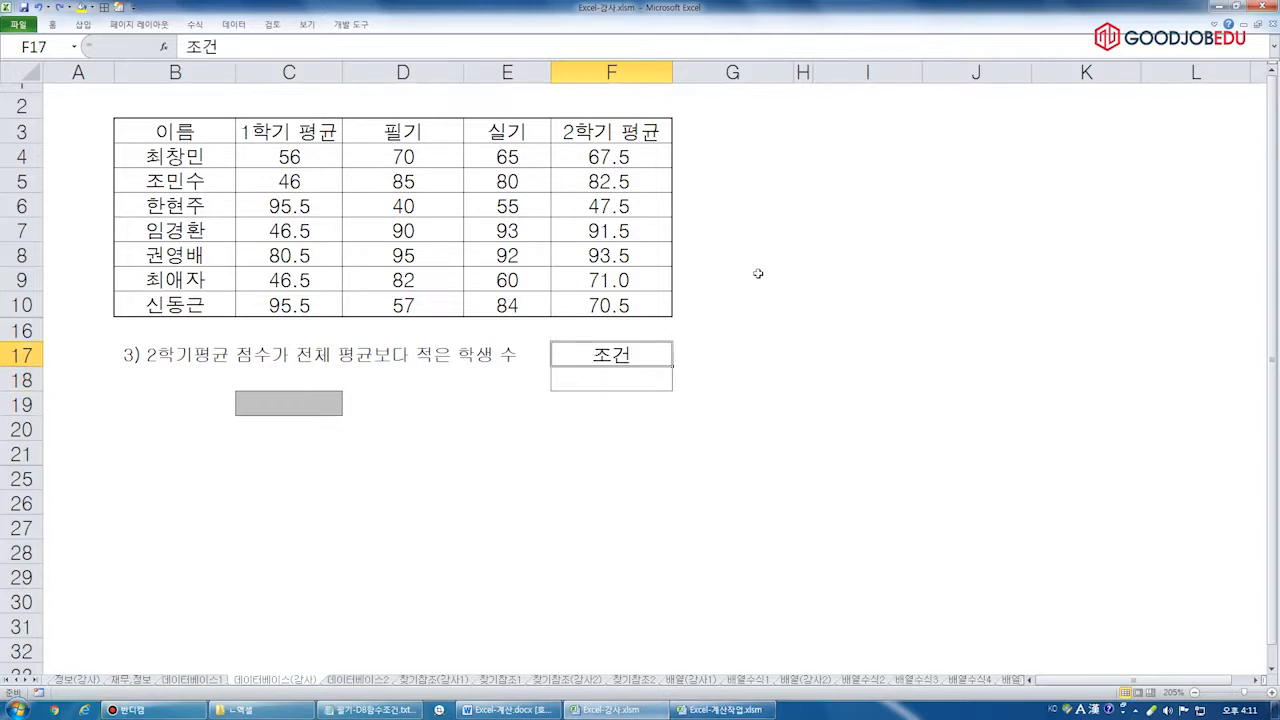
left_click(646, 381)
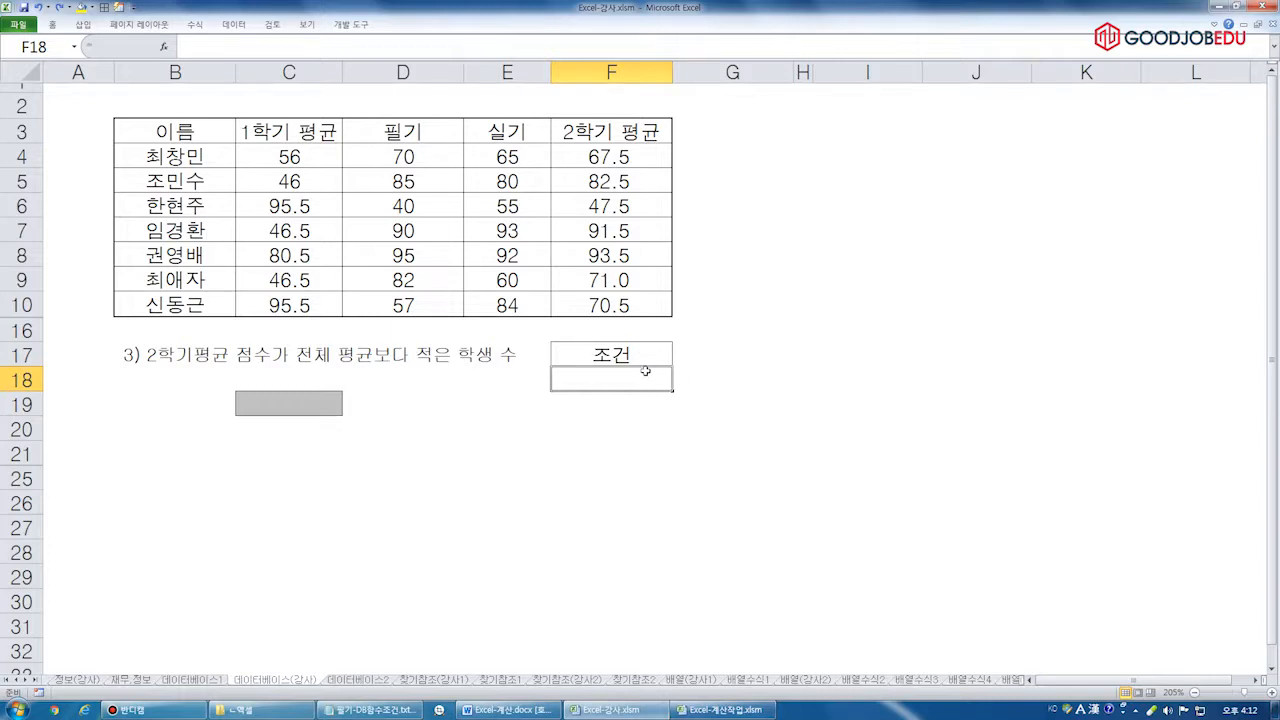
left_click(368, 709)
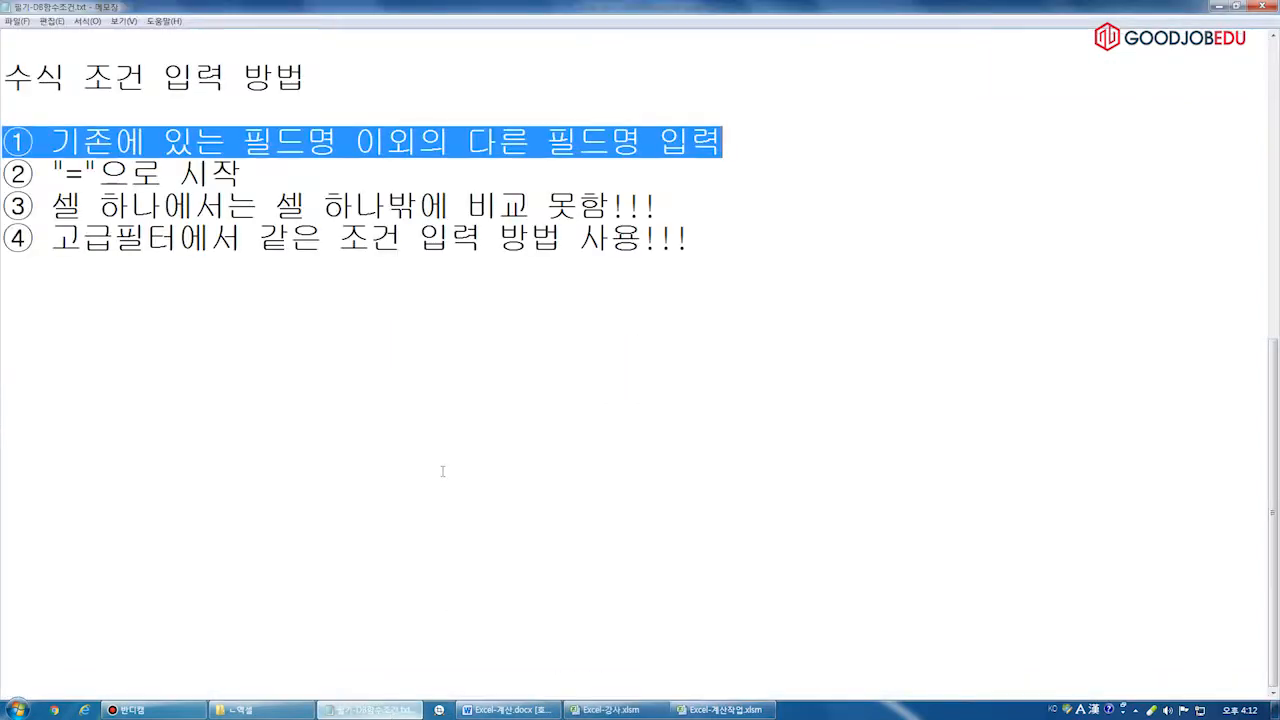
left_click_drag(6, 176, 278, 175)
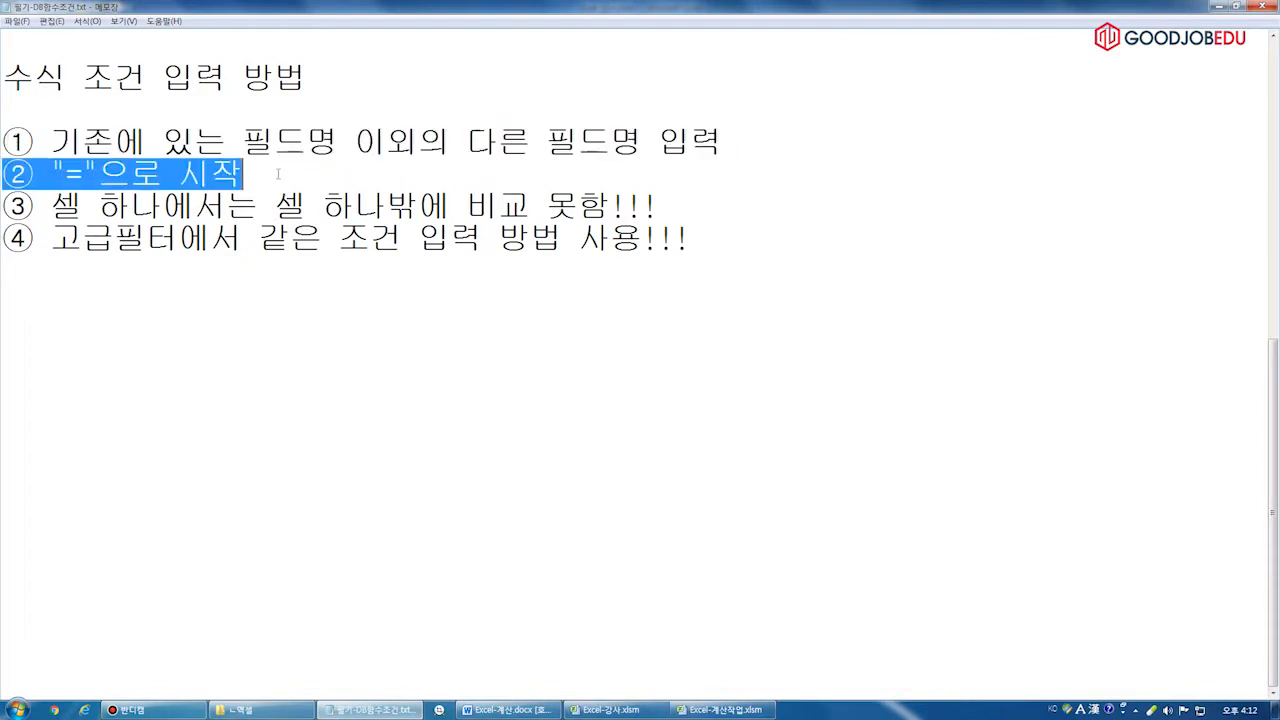
left_click(607, 709)
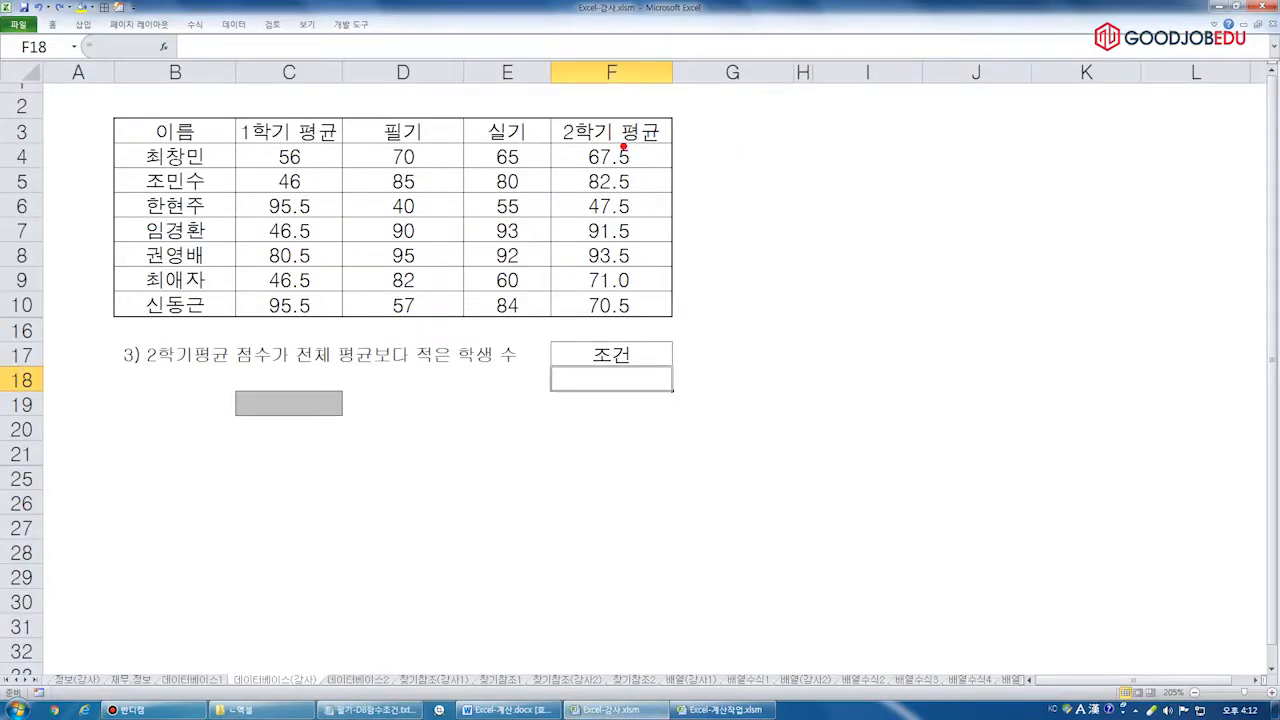
mouse_move(655, 143)
left_mouse_down()
mouse_move(684, 285)
mouse_move(660, 140)
left_mouse_up()
mouse_move(723, 180)
left_mouse_down()
mouse_move(706, 157)
mouse_move(736, 160)
mouse_move(662, 182)
mouse_move(733, 194)
left_mouse_up()
left_click_drag(665, 230, 723, 208)
left_click_drag(655, 265, 730, 236)
left_click_drag(654, 295, 726, 254)
key("Escape")
Write the criterion formula =F4<average(F4:F10) in F18, checking the formula criteria notes along the way
type("=")
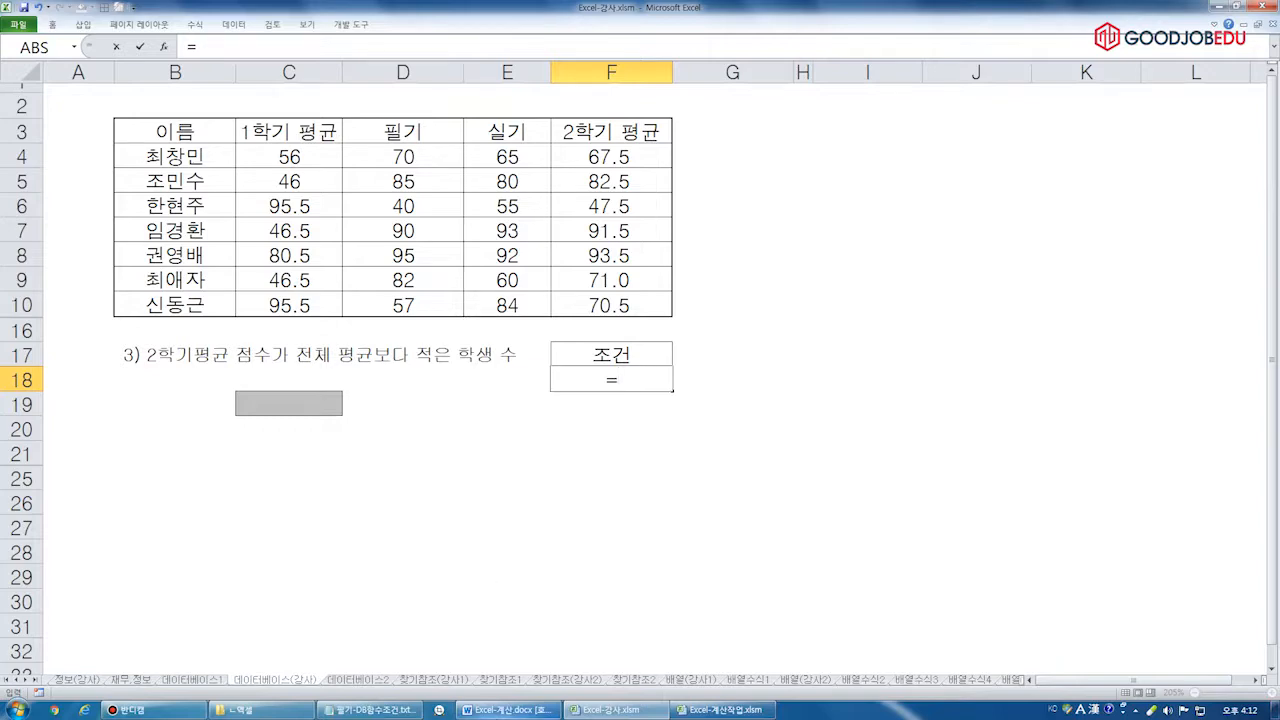
left_click(505, 710)
left_click_drag(580, 681, 856, 681)
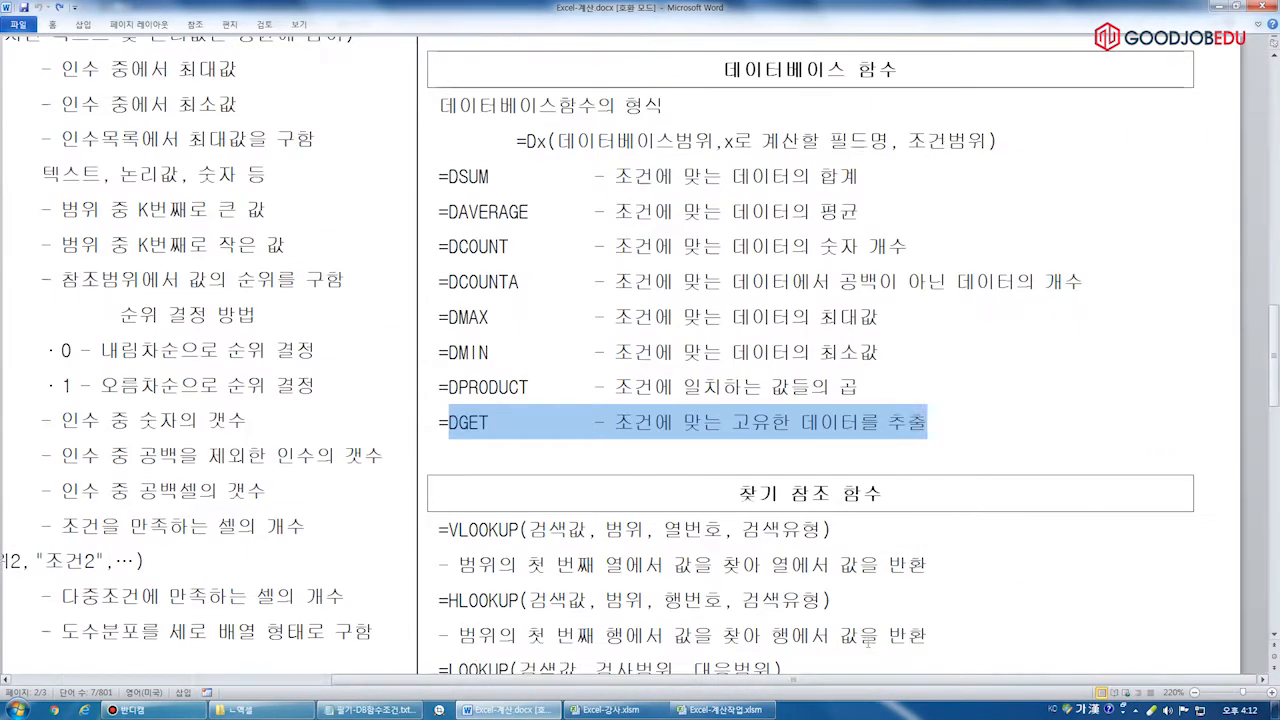
left_click(375, 710)
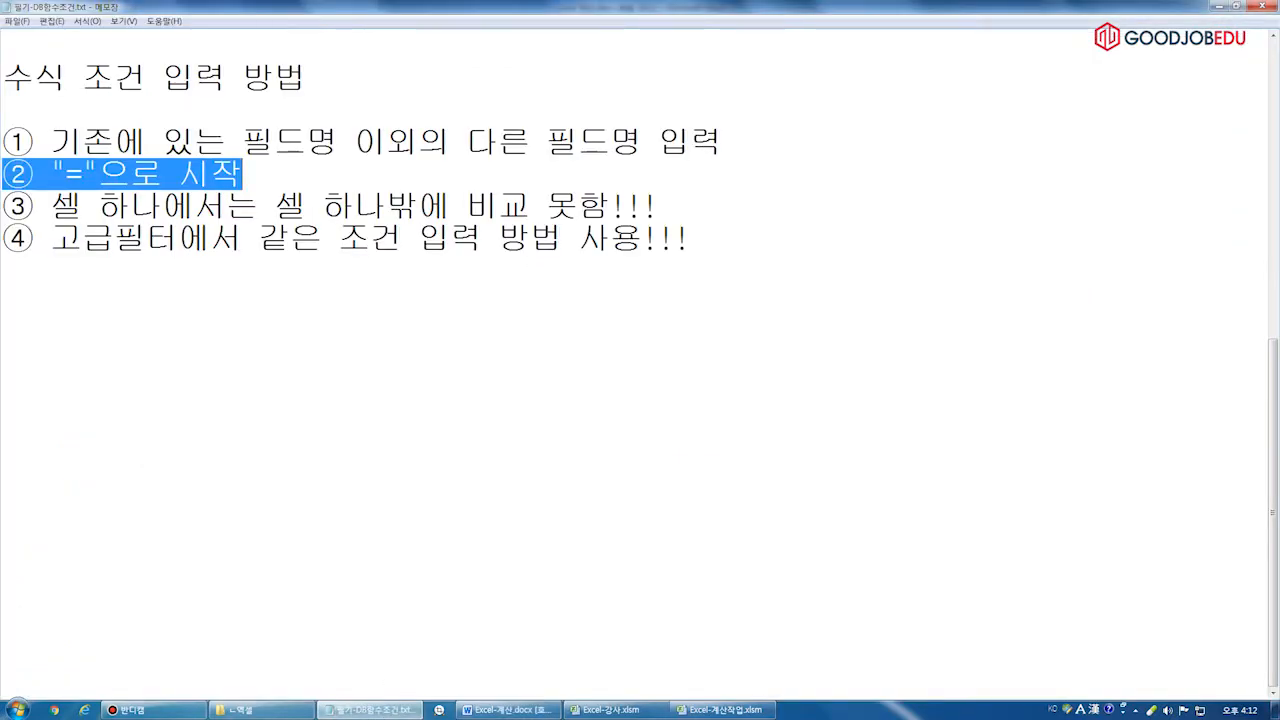
left_click(605, 710)
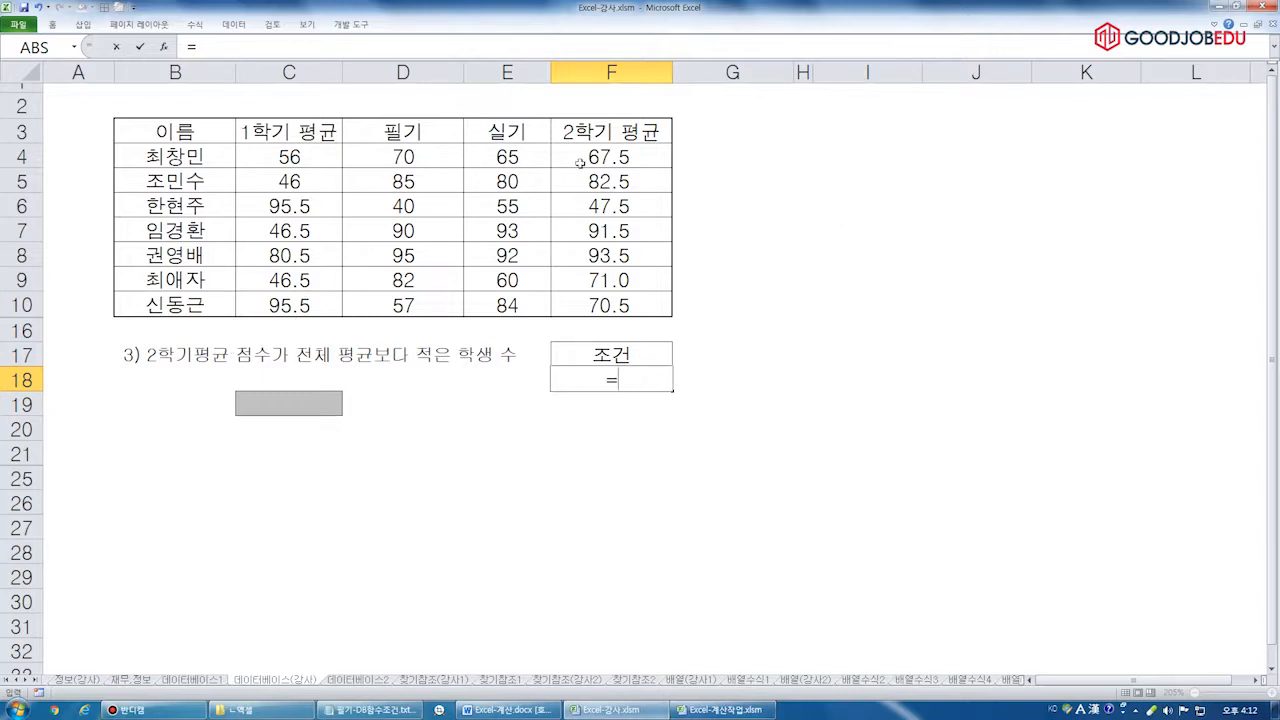
left_click(664, 162)
type("<average(")
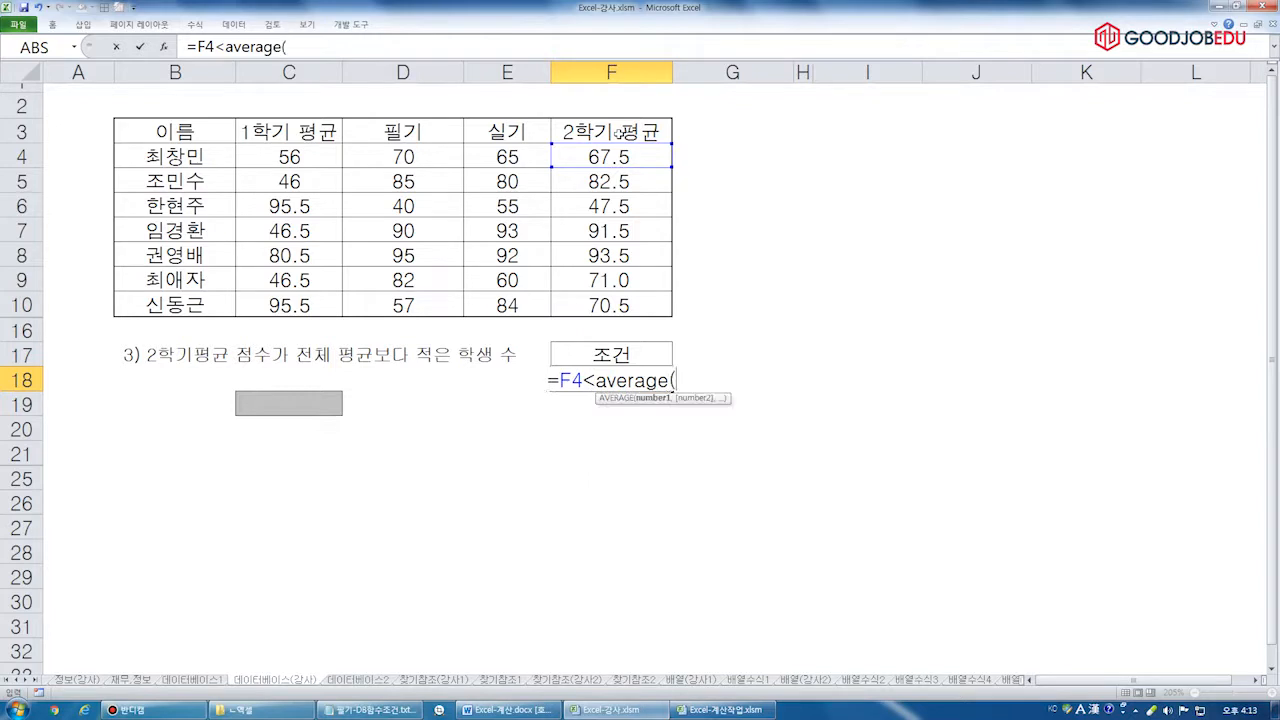
left_click_drag(610, 162, 642, 311)
type(")")
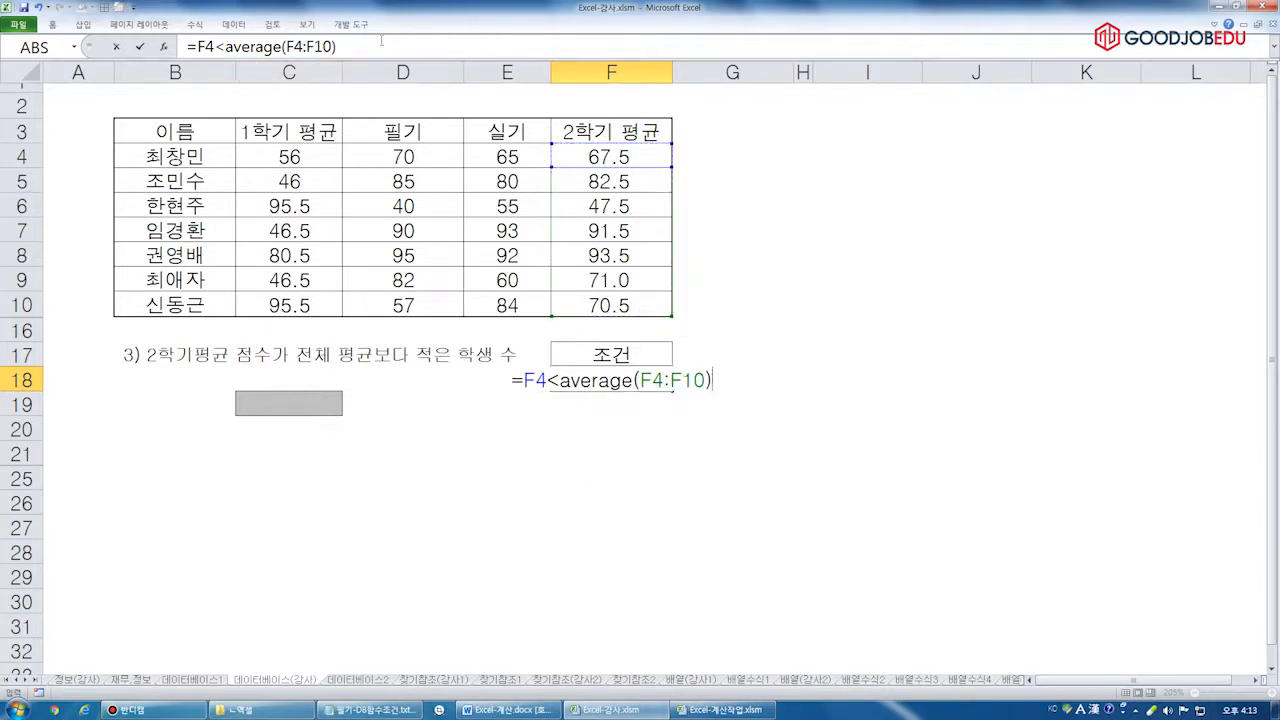
Copy the formula text, cancel the pending entry, and paste it back into F18 for editing
left_click_drag(381, 45, 3, 45)
key("Escape")
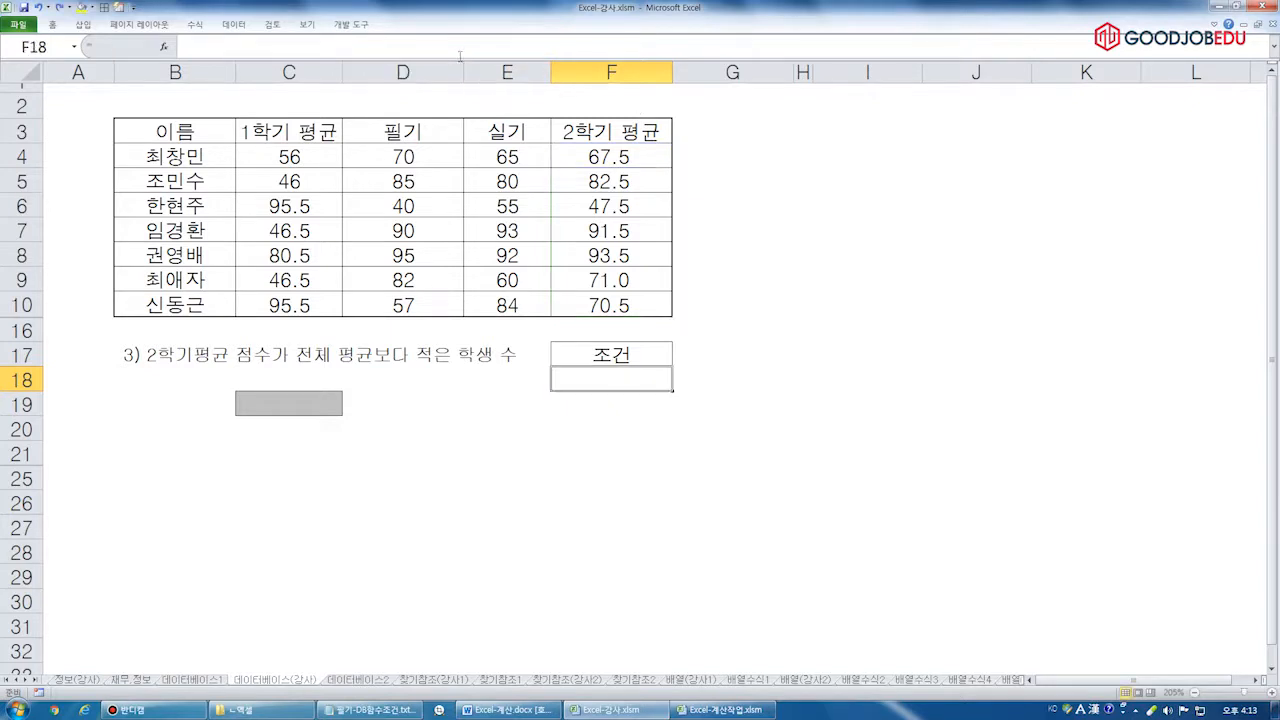
left_click(456, 49)
key("ctrl+v")
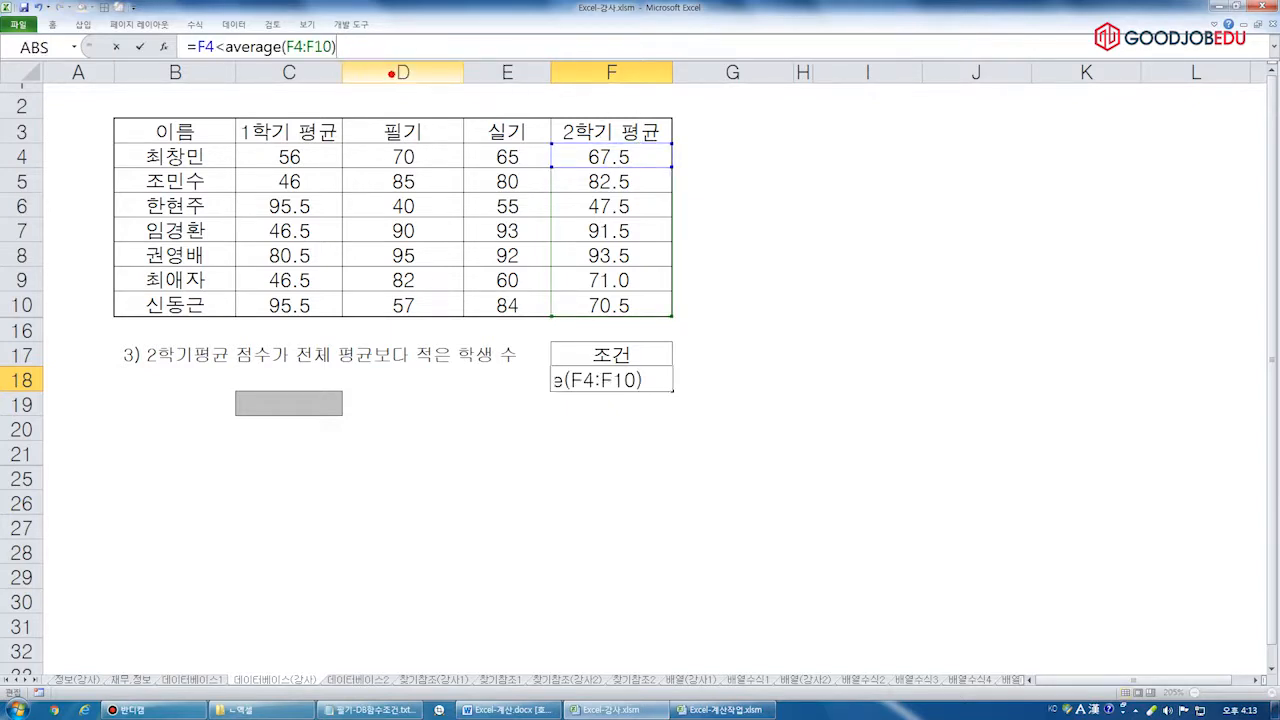
left_click_drag(562, 142, 656, 167)
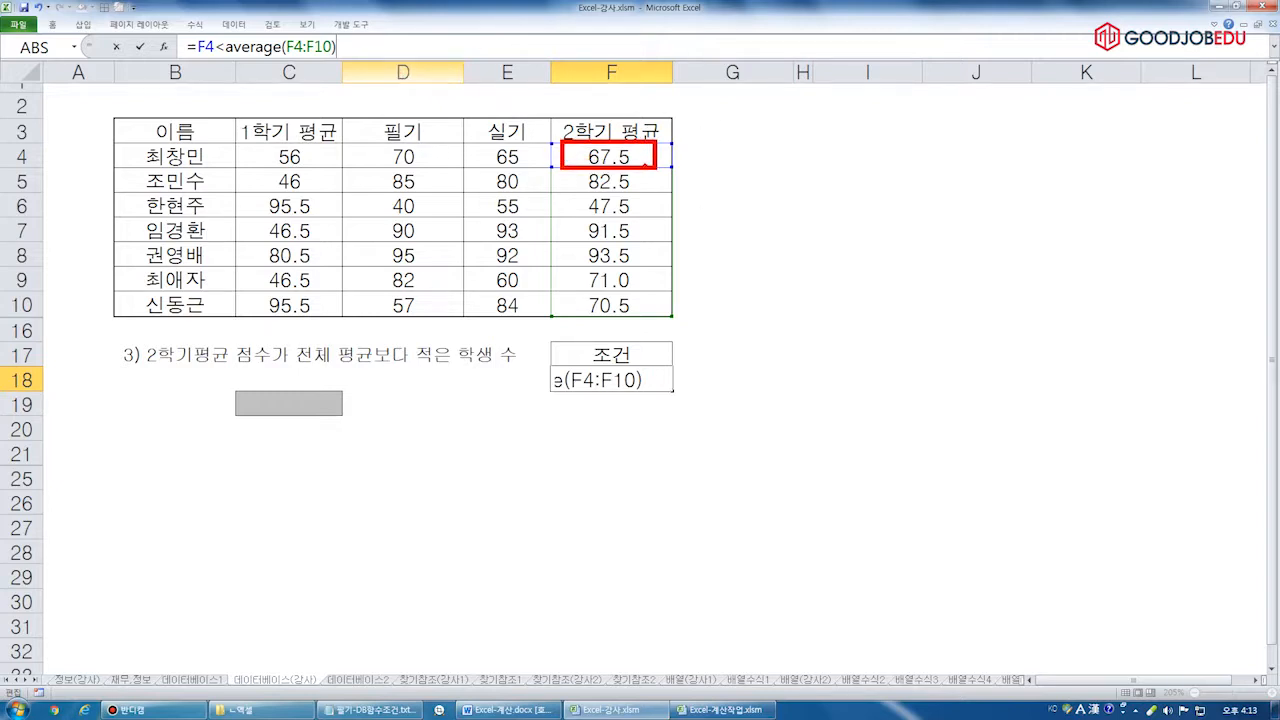
mouse_move(622, 188)
left_mouse_down()
mouse_move(590, 198)
mouse_move(600, 172)
mouse_move(584, 218)
mouse_move(598, 200)
left_mouse_up()
mouse_move(588, 245)
left_mouse_down()
mouse_move(575, 224)
mouse_move(605, 252)
left_mouse_up()
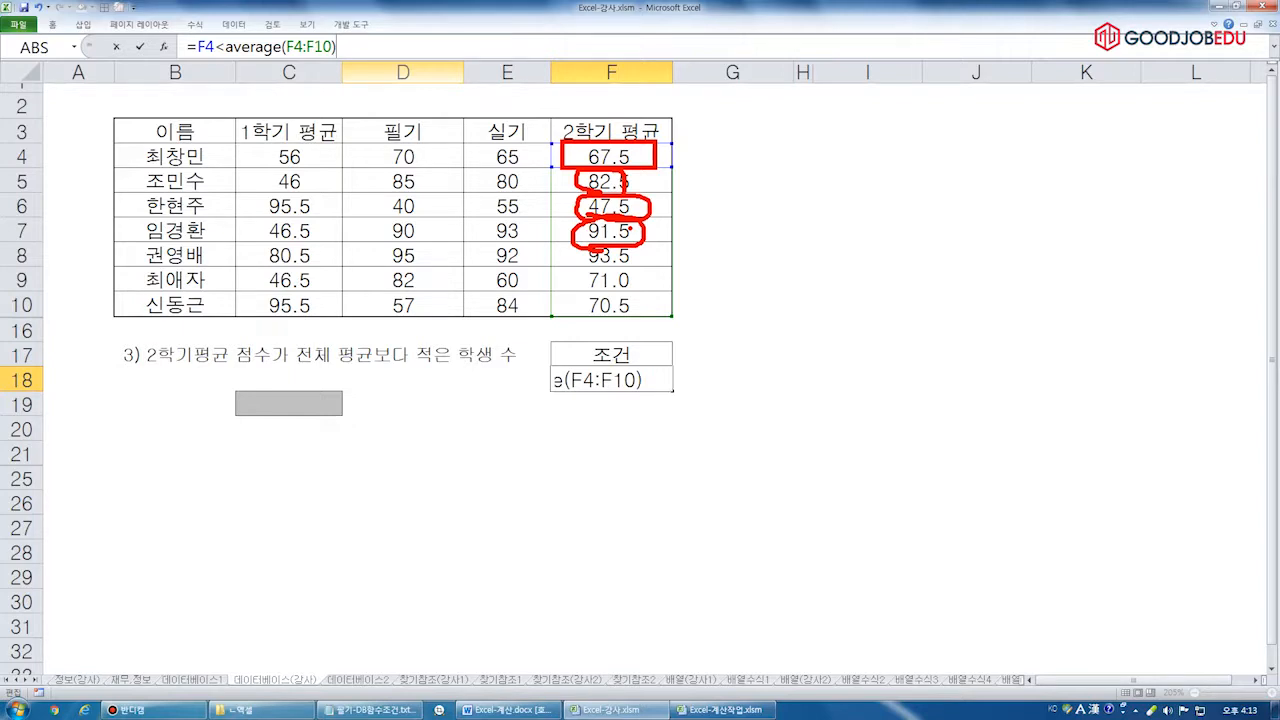
key("Escape")
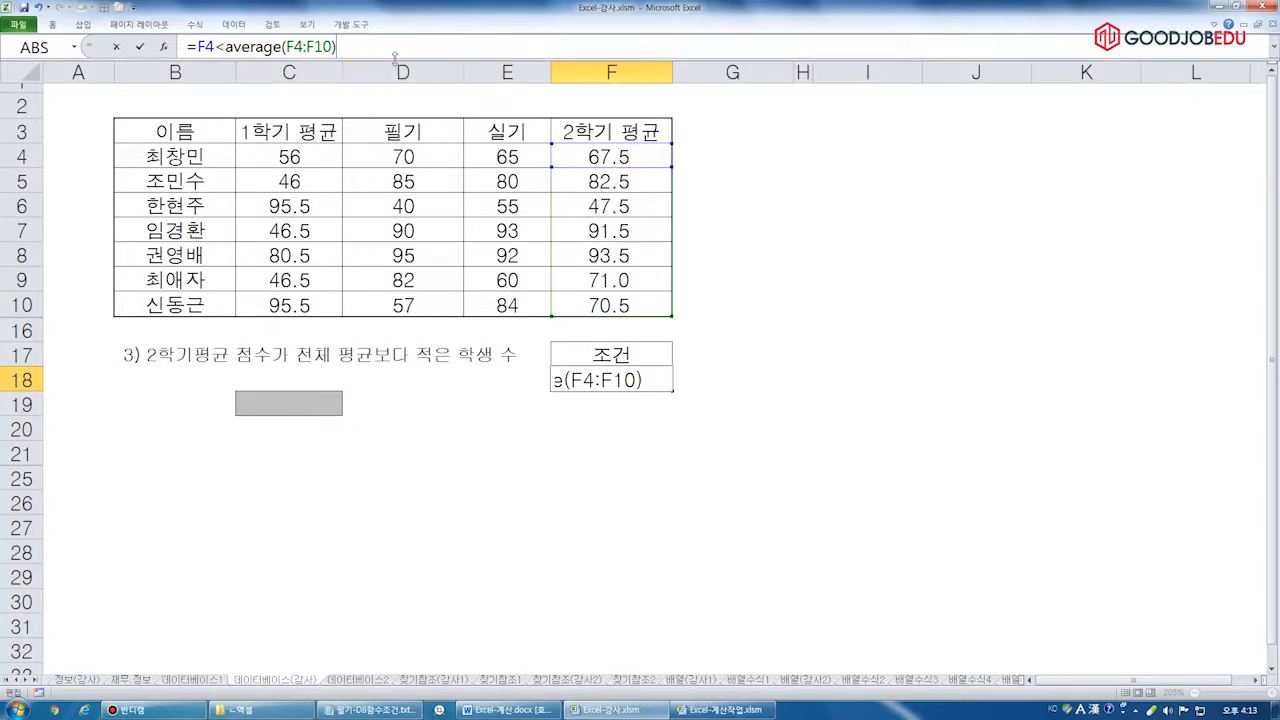
left_click_drag(175, 30, 368, 64)
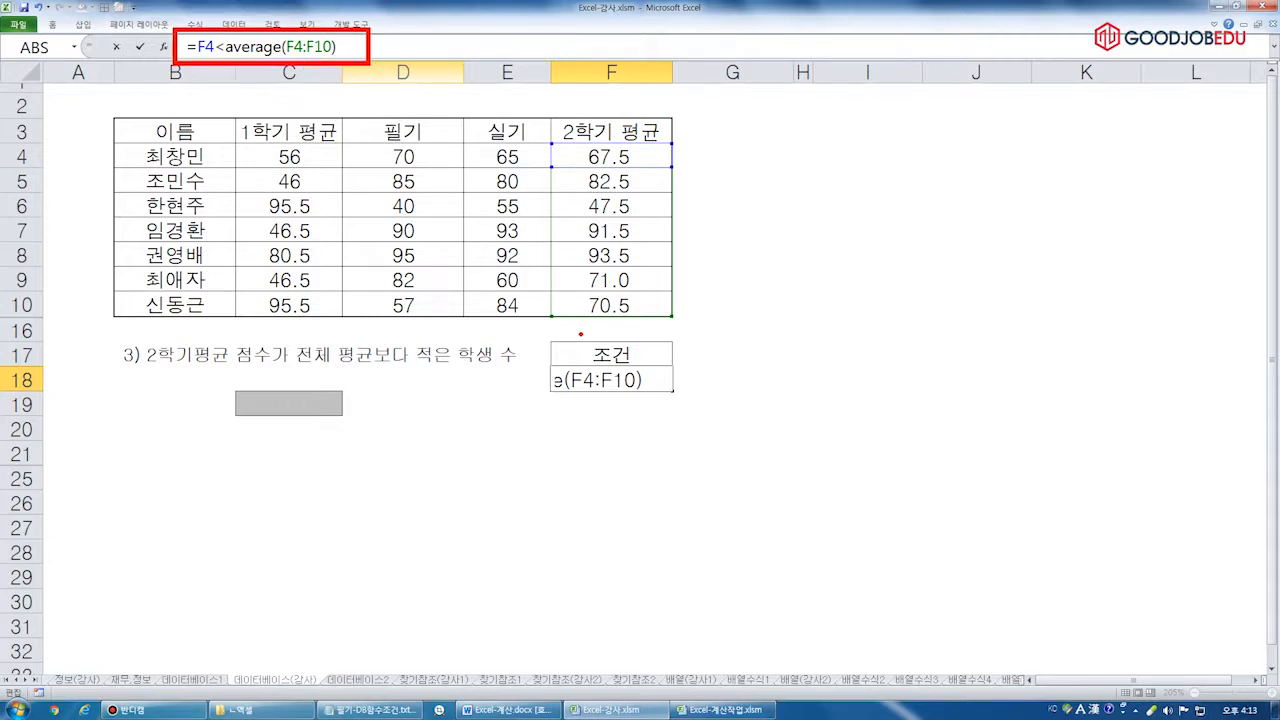
left_click_drag(551, 364, 674, 393)
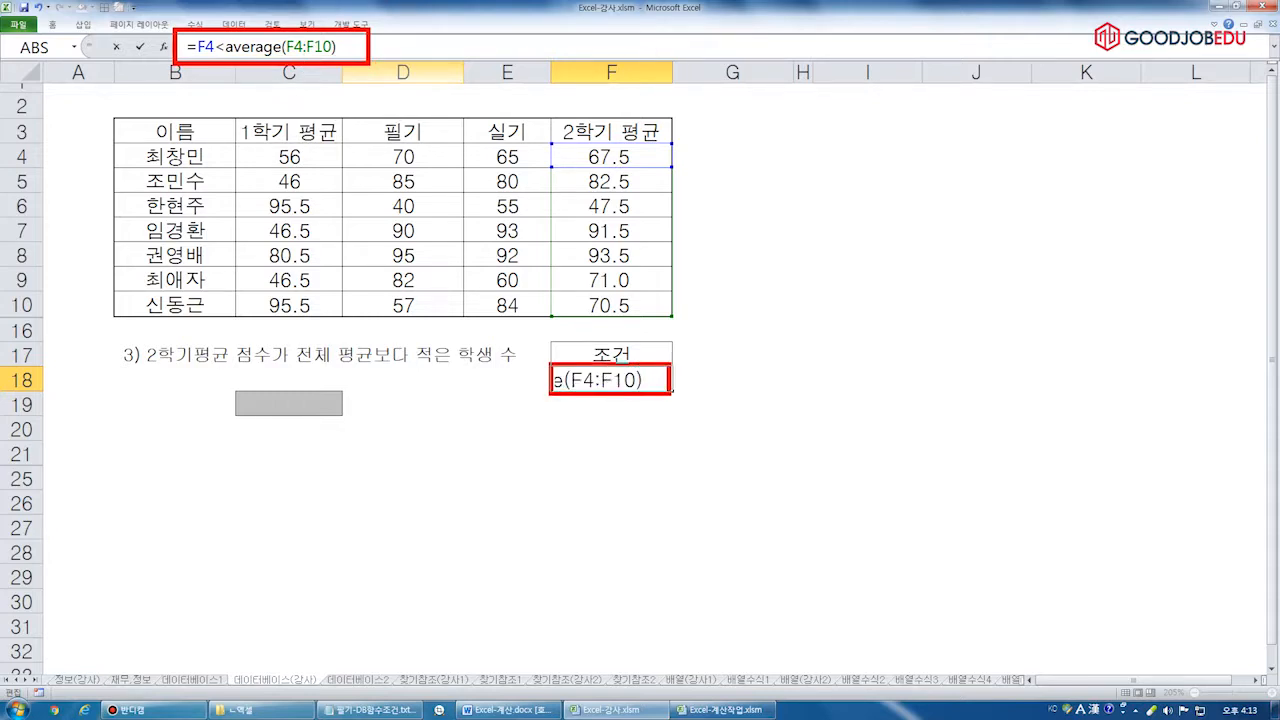
left_click_drag(641, 341, 669, 336)
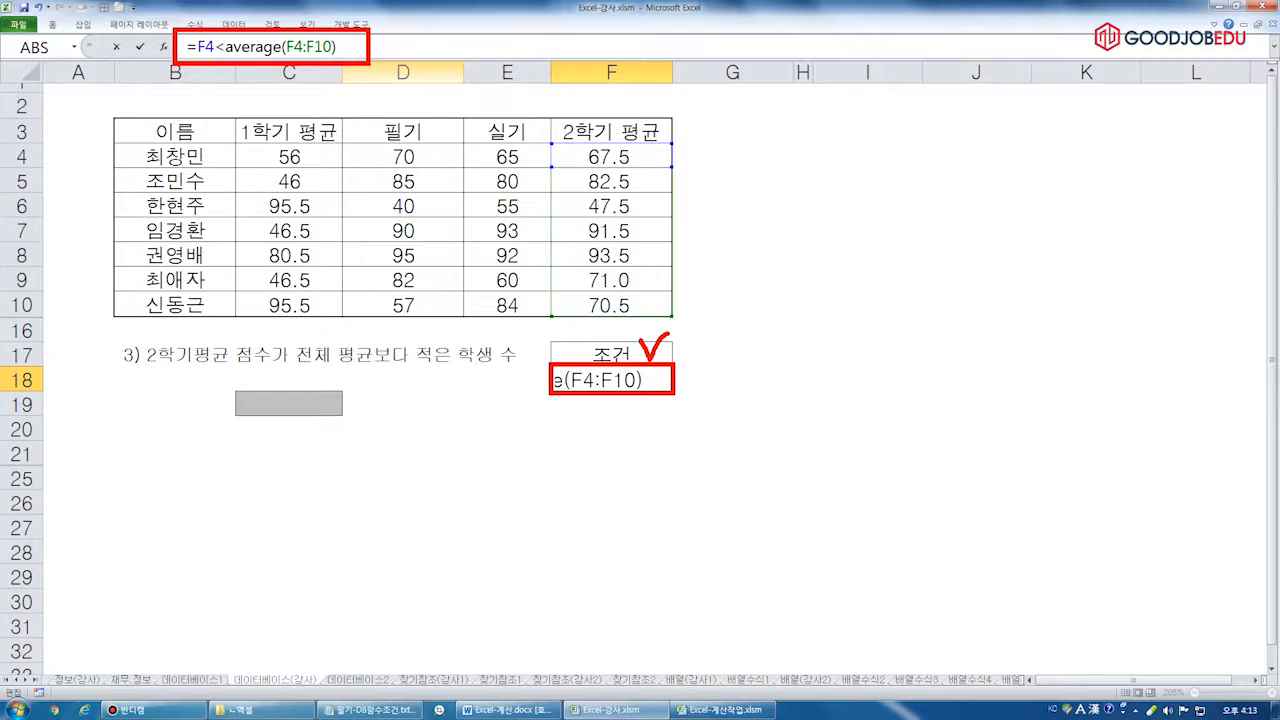
mouse_move(194, 55)
left_mouse_down()
mouse_move(218, 57)
mouse_move(198, 27)
left_mouse_up()
key("Escape")
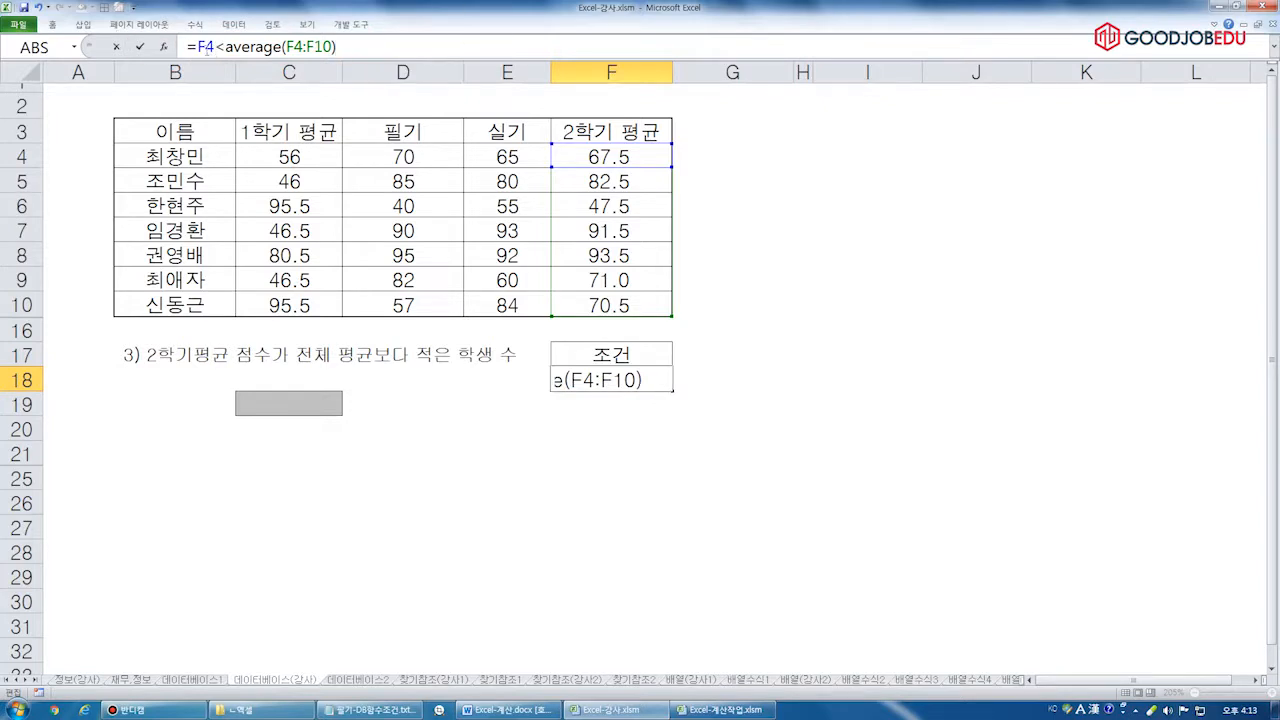
Try the range F4:F10 as the compared value in the F18 formula, and restore the single cell F4
left_click_drag(196, 47, 214, 47)
left_click_drag(618, 152, 618, 302)
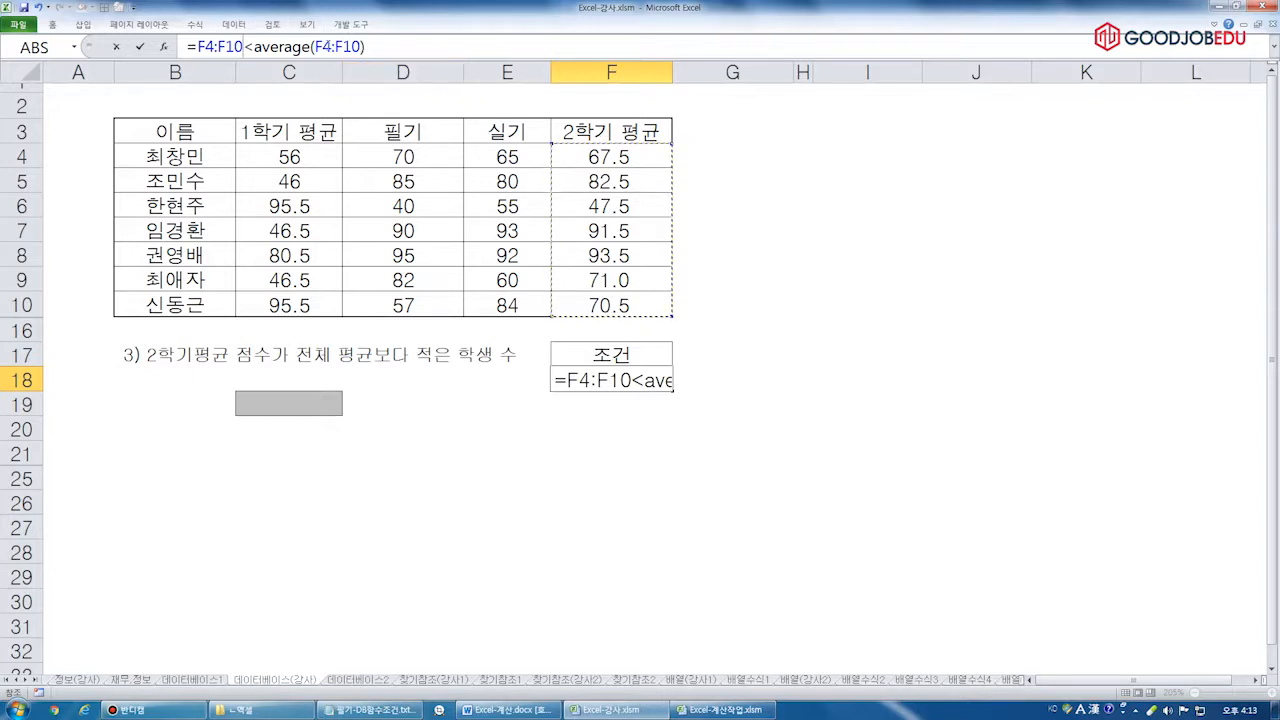
left_click(609, 157)
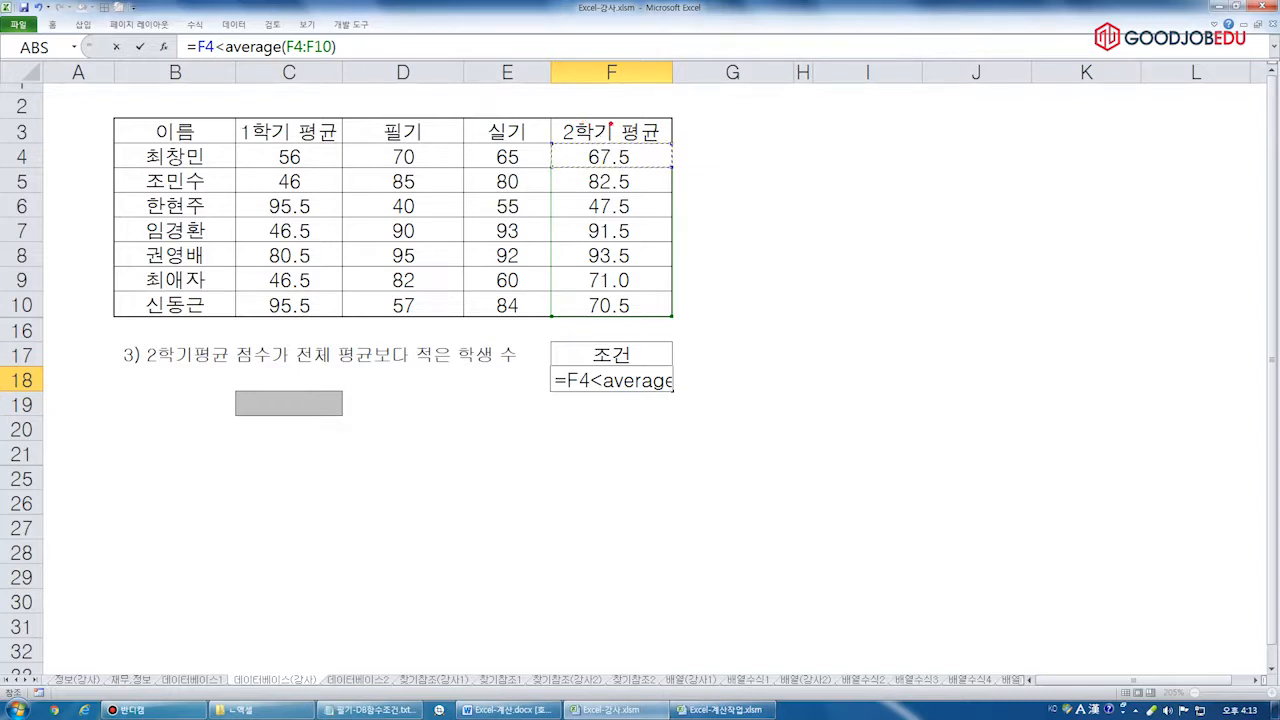
mouse_move(604, 158)
left_mouse_down()
mouse_move(640, 163)
mouse_move(572, 160)
left_mouse_up()
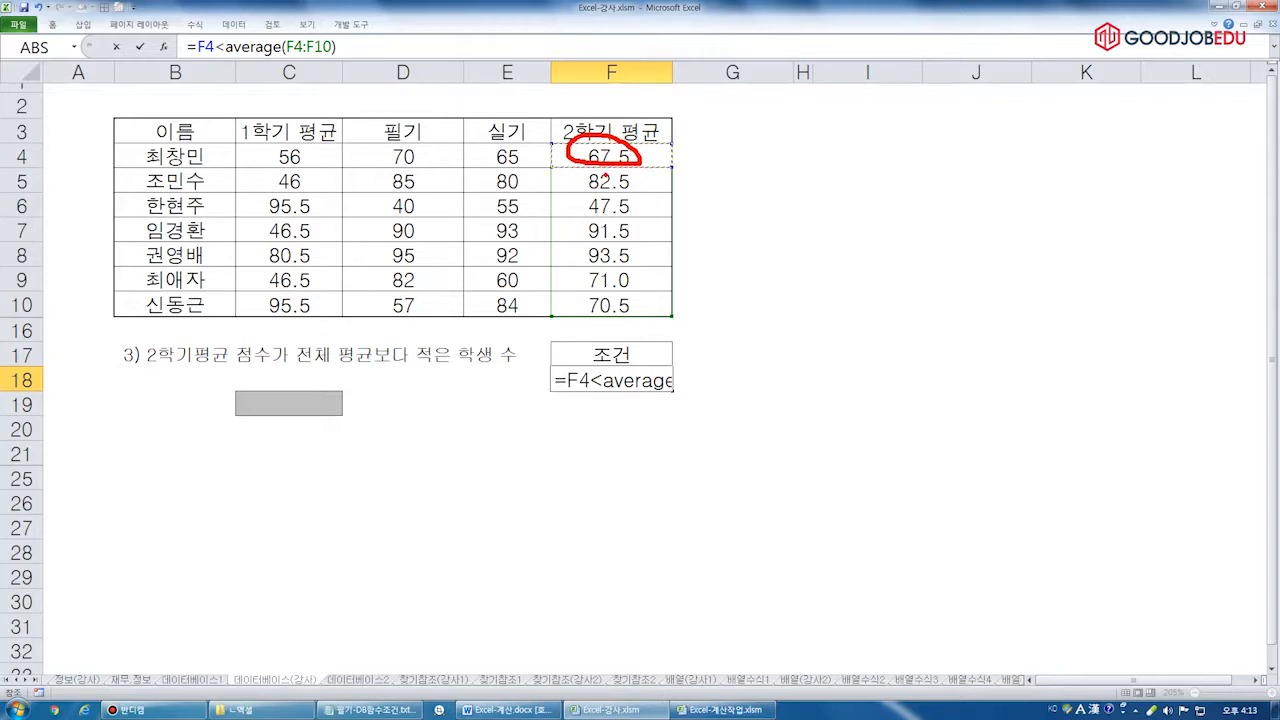
mouse_move(589, 190)
left_mouse_down()
mouse_move(592, 216)
mouse_move(636, 214)
mouse_move(600, 216)
left_mouse_up()
left_click_drag(608, 172, 600, 298)
mouse_move(582, 254)
left_mouse_down()
mouse_move(600, 302)
mouse_move(625, 268)
left_mouse_up()
mouse_move(610, 108)
left_mouse_down()
mouse_move(612, 342)
mouse_move(598, 252)
mouse_move(600, 336)
left_mouse_up()
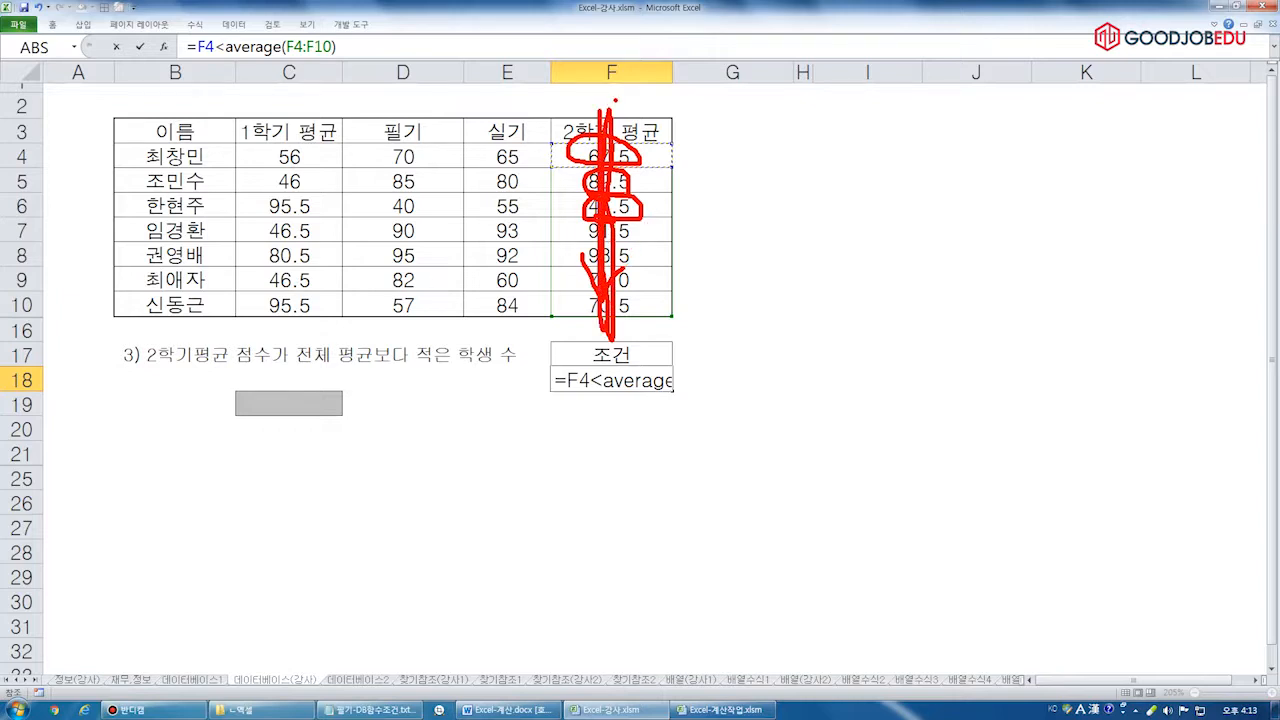
mouse_move(596, 87)
left_mouse_down()
mouse_move(612, 46)
mouse_move(588, 98)
left_mouse_up()
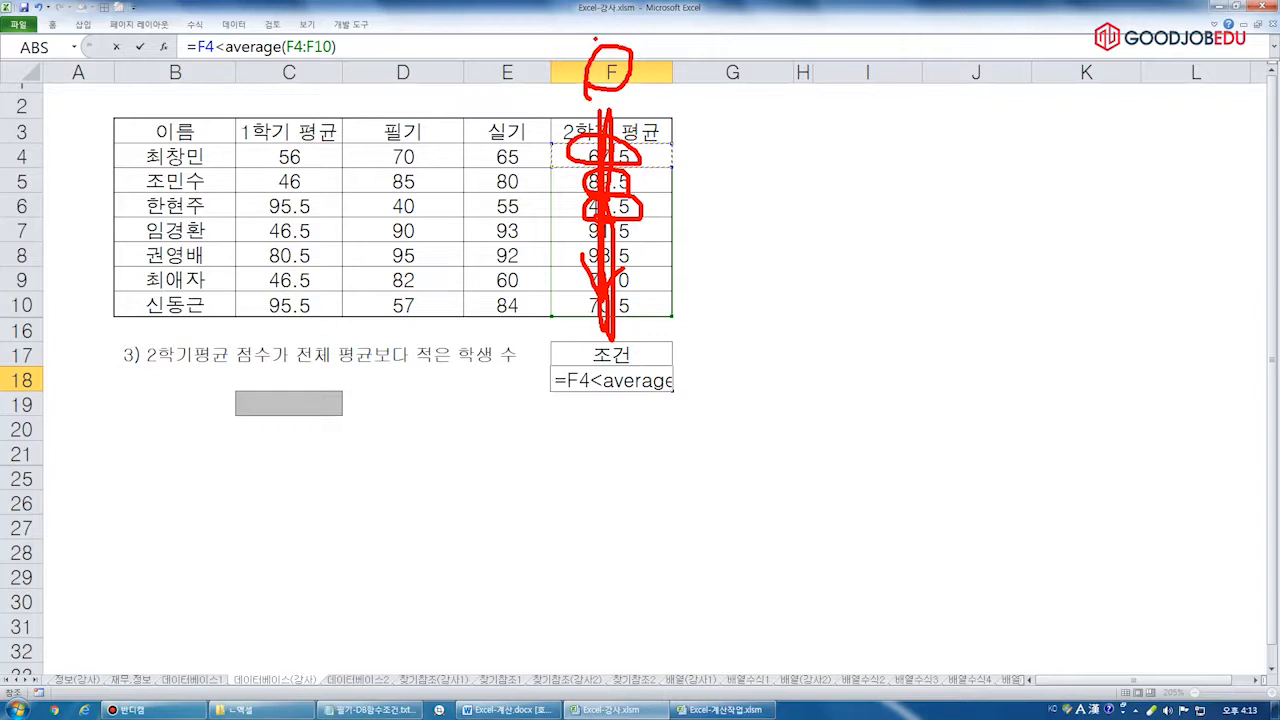
key("Escape")
Lock only the column of the compared reference in the F18 formula, making it $F4
key("F4")
key("F4")
key("F4")
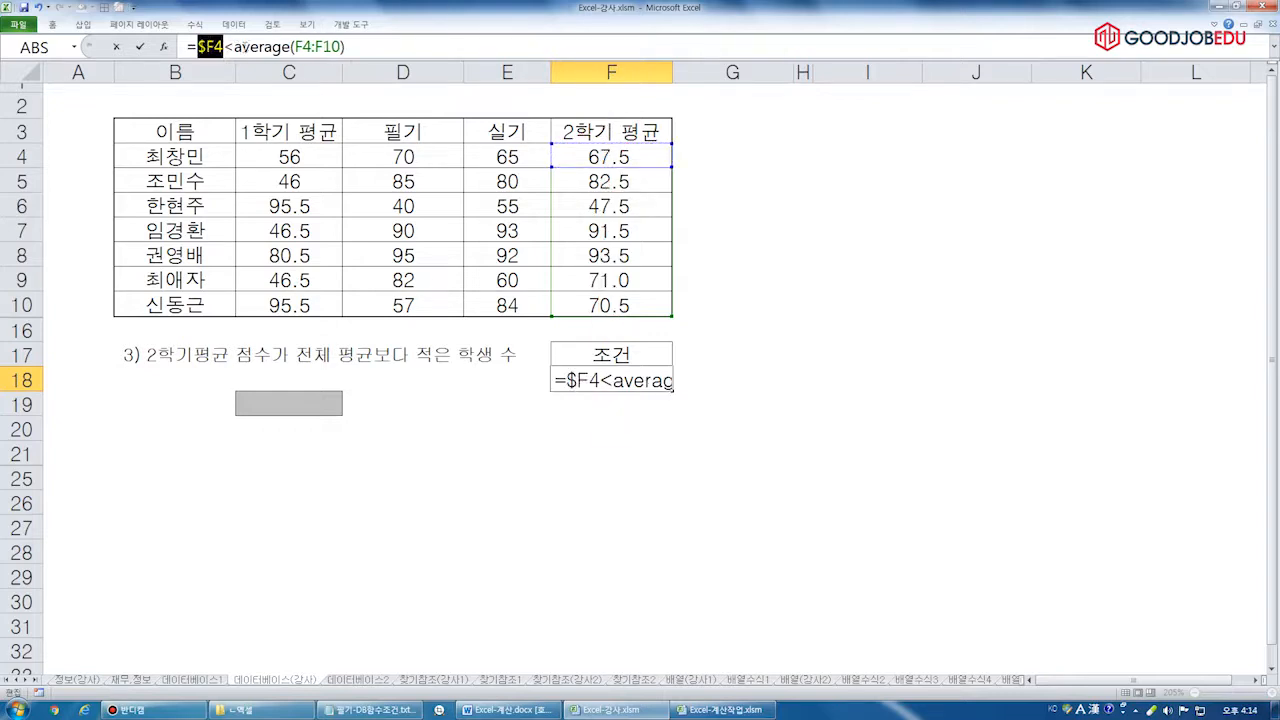
Make the AVERAGE range absolute as $F$4:$F$10 and commit the criterion formula in F18
left_click(313, 46)
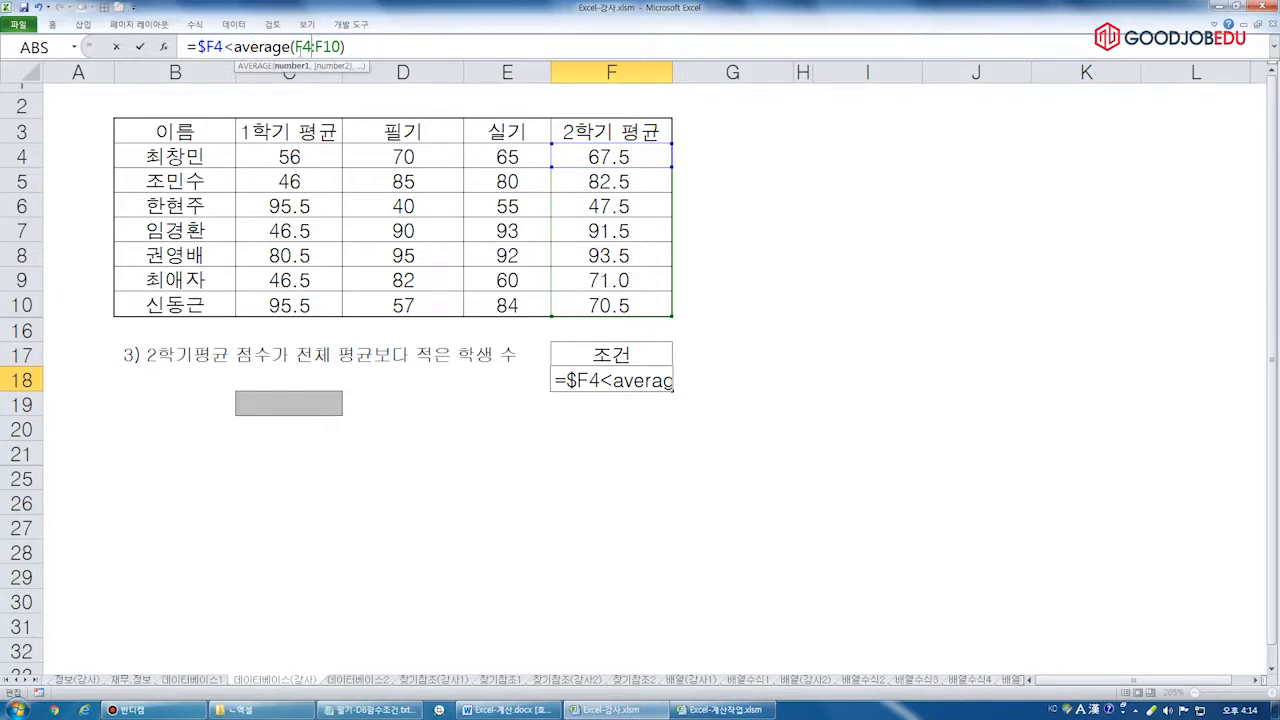
mouse_move(650, 145)
left_mouse_down()
mouse_move(672, 268)
mouse_move(625, 160)
mouse_move(680, 280)
mouse_move(645, 155)
mouse_move(660, 295)
mouse_move(640, 162)
mouse_move(570, 300)
mouse_move(578, 185)
mouse_move(688, 180)
mouse_move(680, 262)
left_mouse_up()
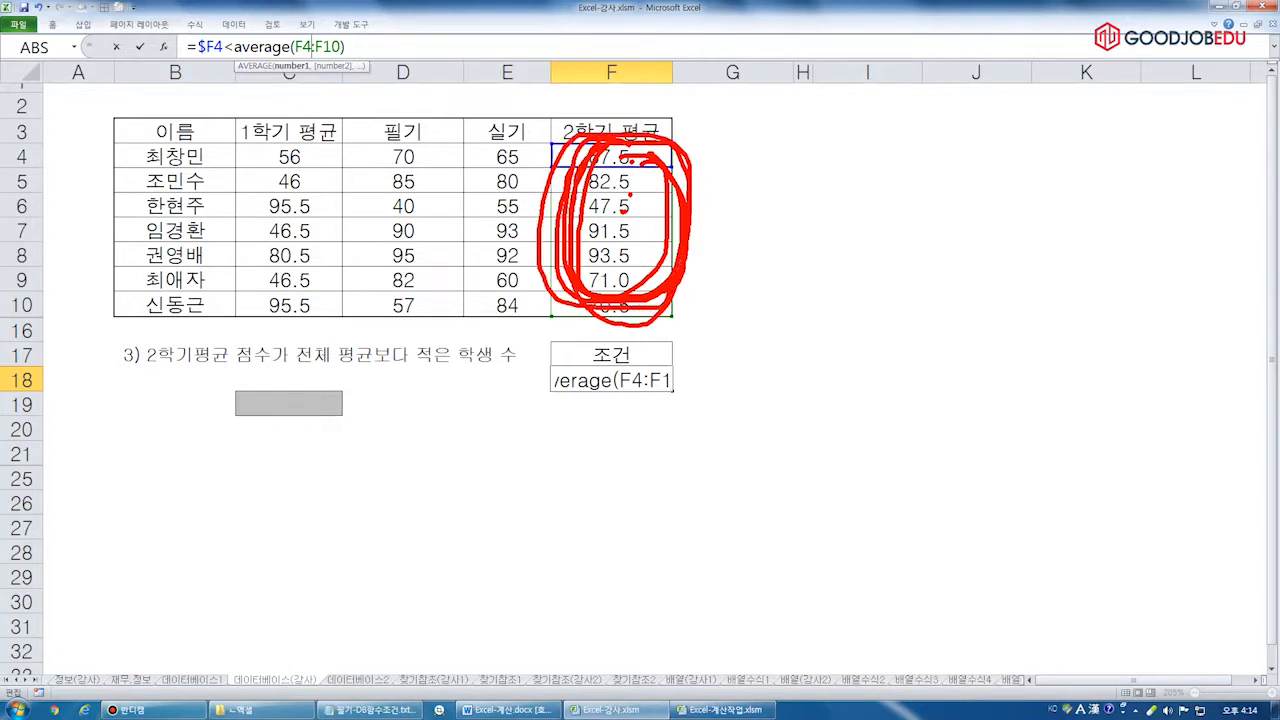
key("Escape")
key("shift+Right")
key("shift+Right")
key("shift+Right")
key("shift+Right")
key("shift+Right")
key("shift+Right")
key("F4")
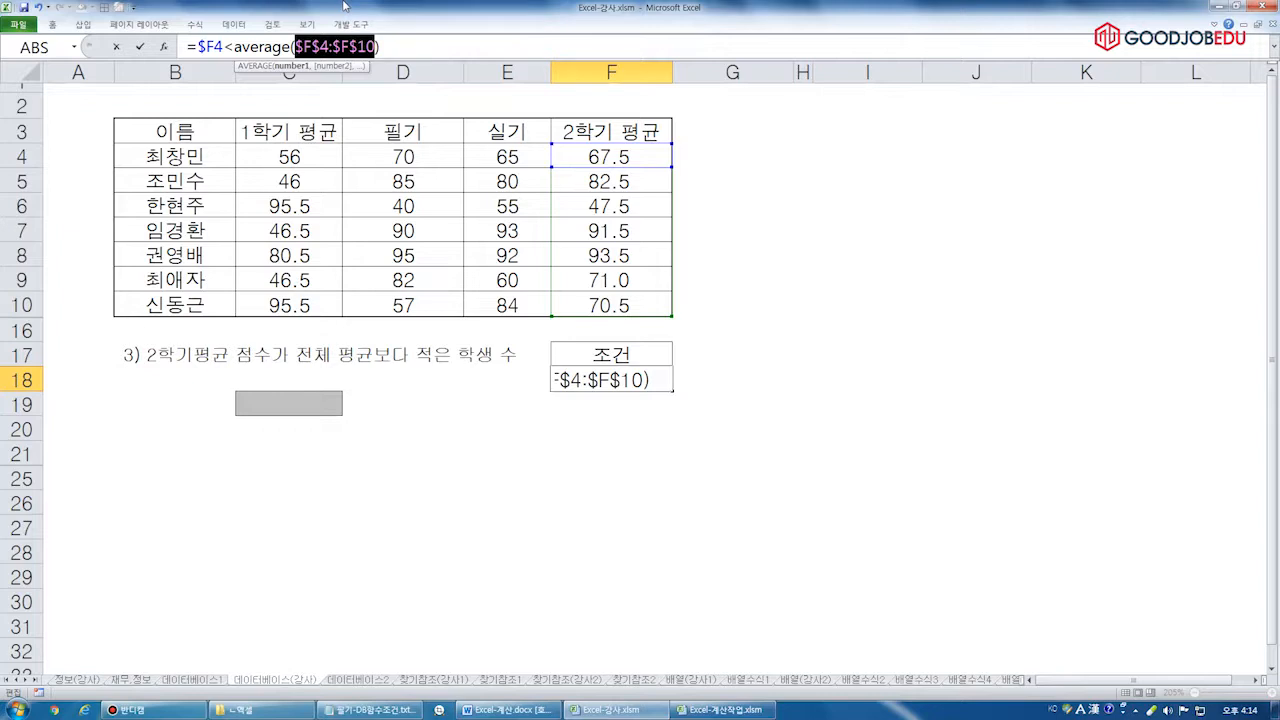
key("End")
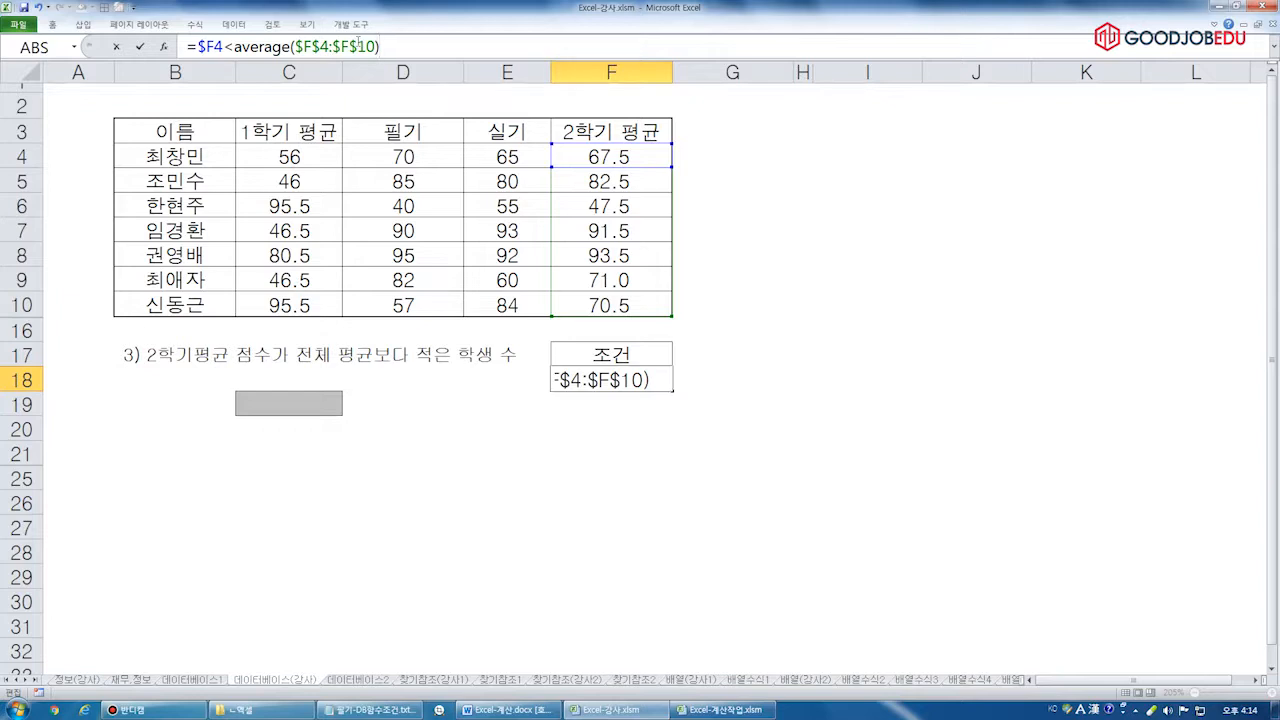
key("Return")
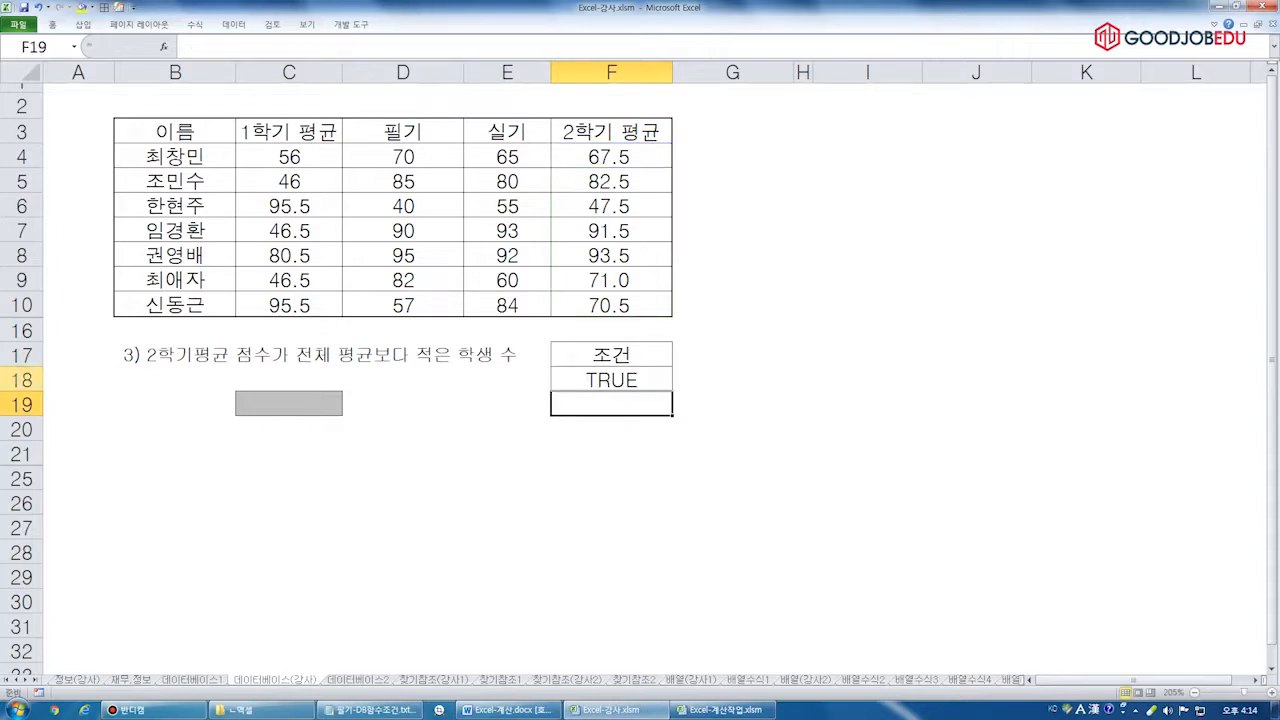
Hide rows 16 to 20 of exercise 3 and unhide rows 22 to 24 for exercise 4
left_click_drag(22, 330, 33, 428)
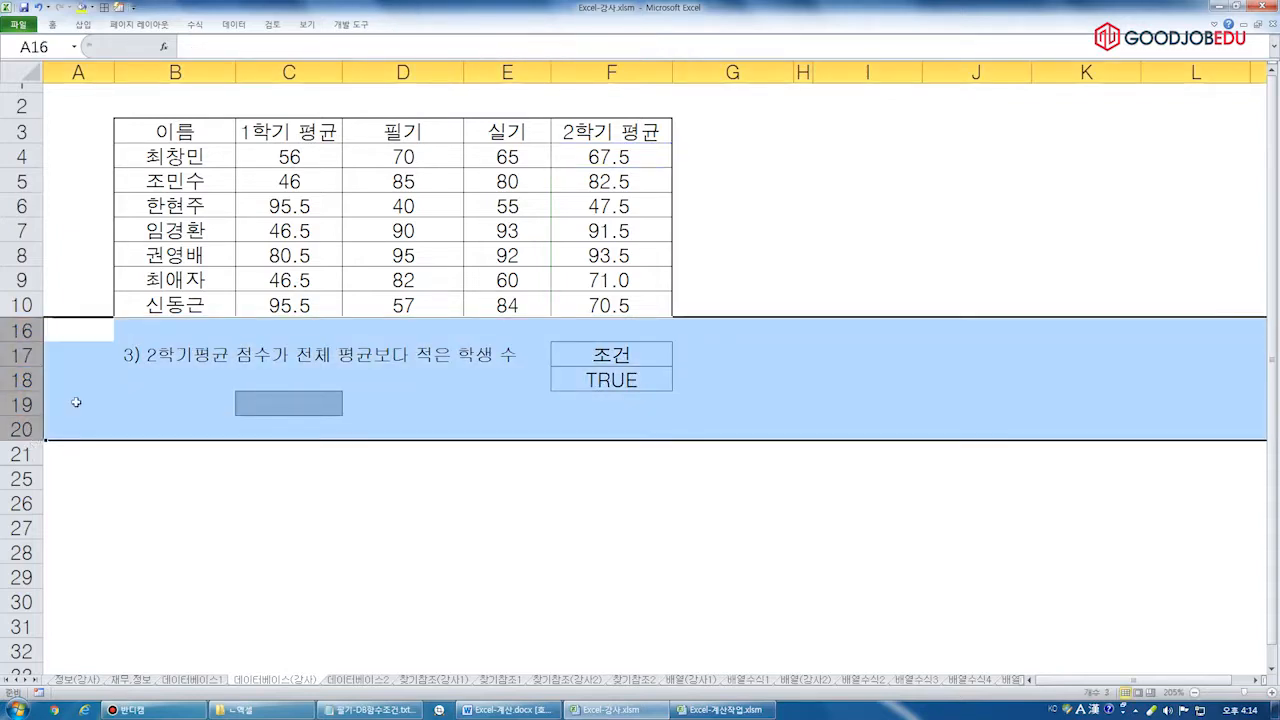
right_click(70, 396)
left_click(142, 571)
left_click_drag(22, 331, 128, 350)
right_click(128, 350)
left_click(180, 532)
left_click(505, 455)
left_click(613, 338)
left_click(658, 350)
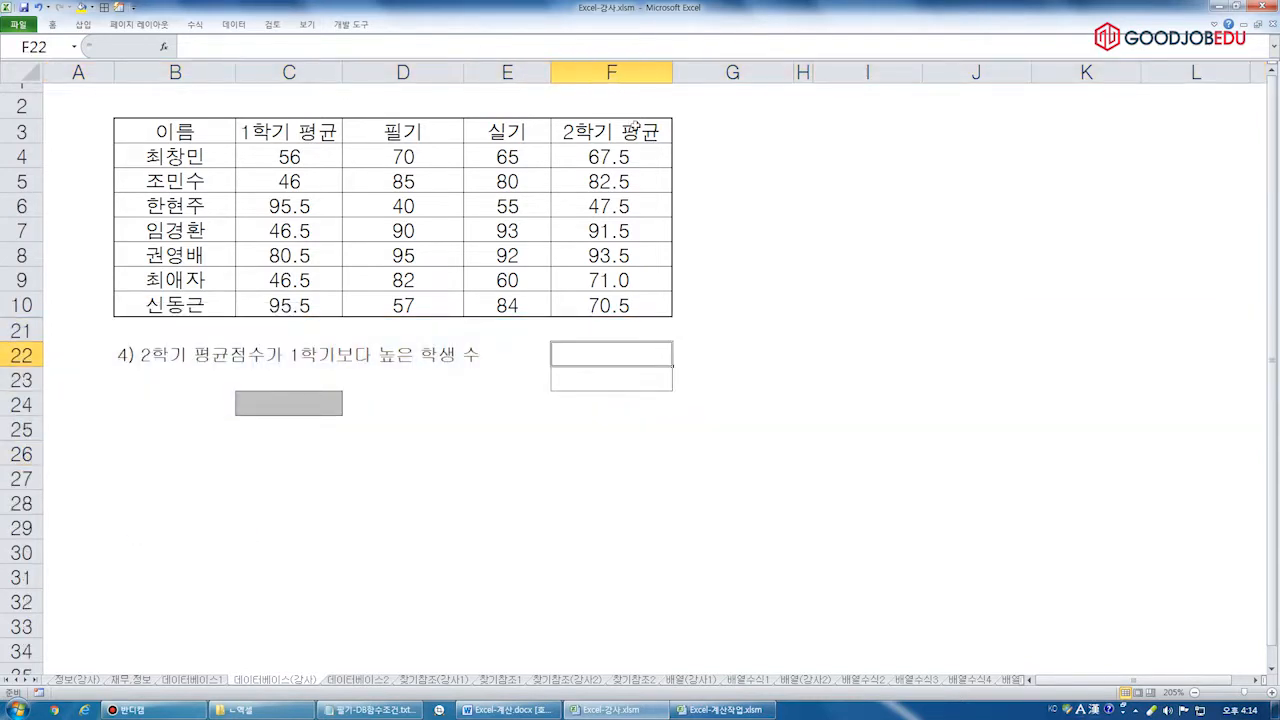
Enlarge the sheet view and inspect the formula behind the first student's 2학기 평균 in F4
left_click(70, 103)
scroll(252, 130, "up", 2)
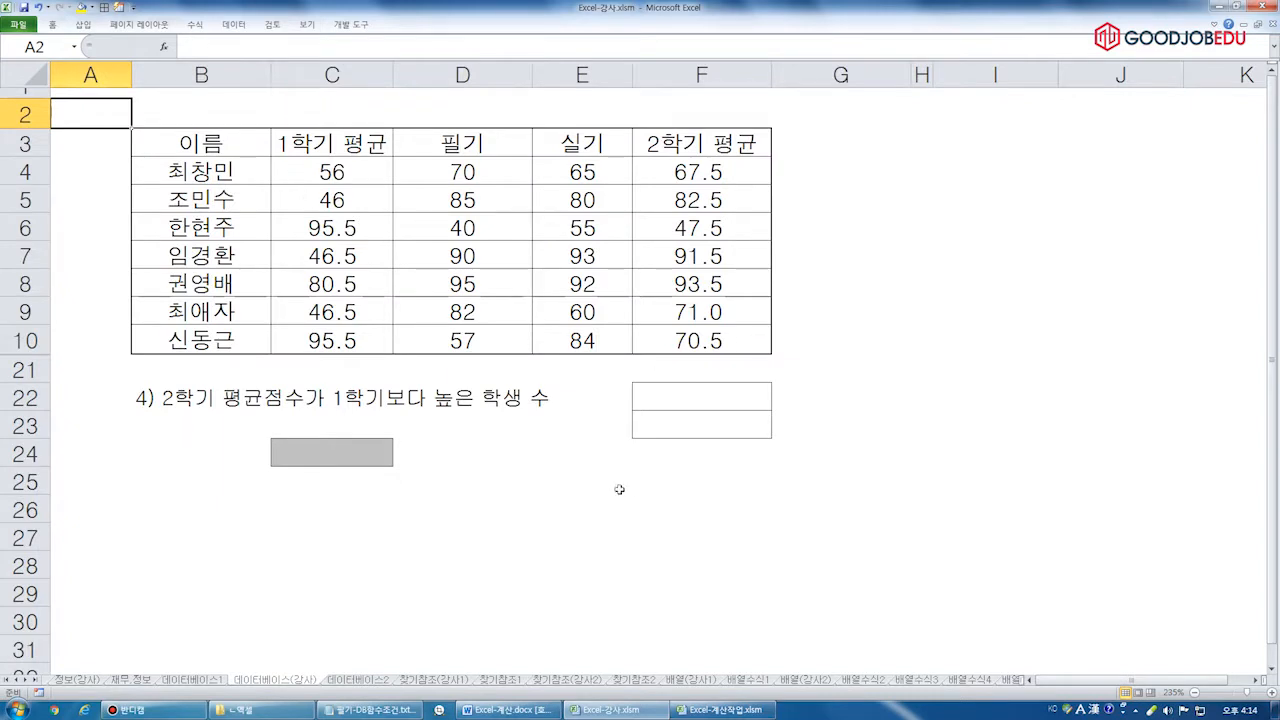
left_click(698, 172)
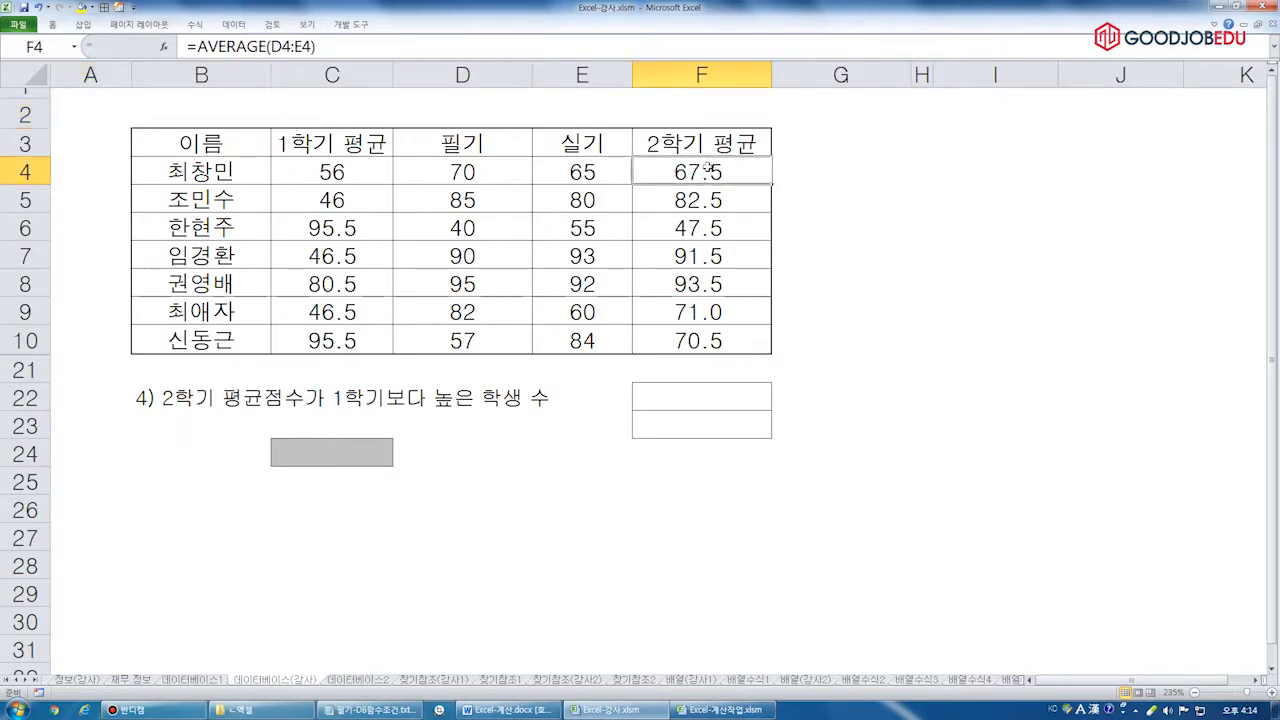
Compare the first student's 1학기 평균 and 2학기 평균 cells, and enter 조건 as the criterion heading in F22
left_click(340, 168)
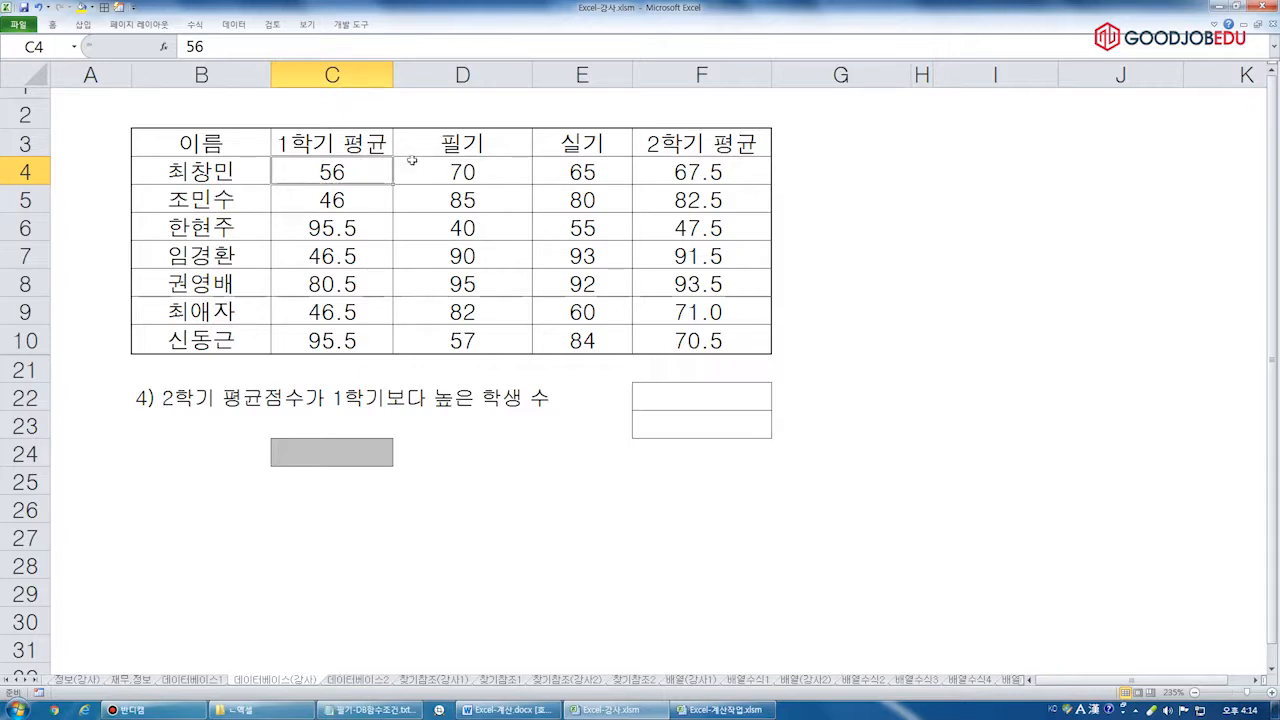
left_click(688, 172)
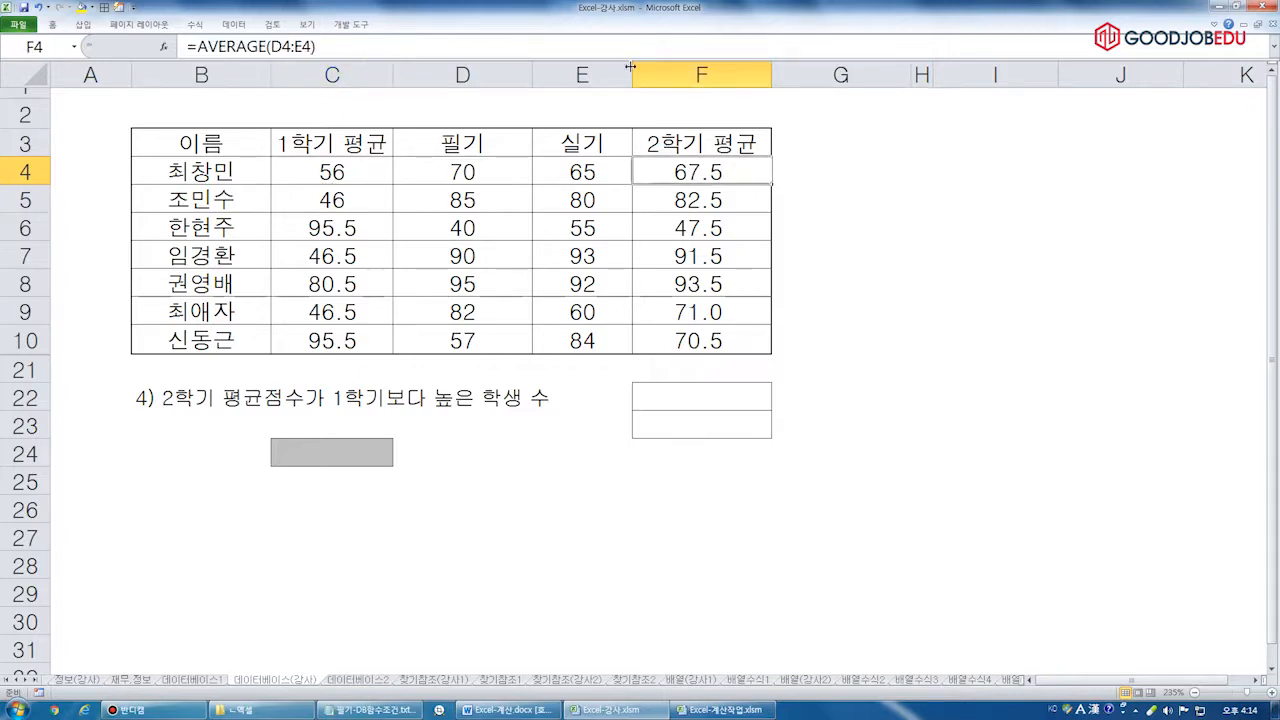
left_click(328, 166)
left_click(730, 395)
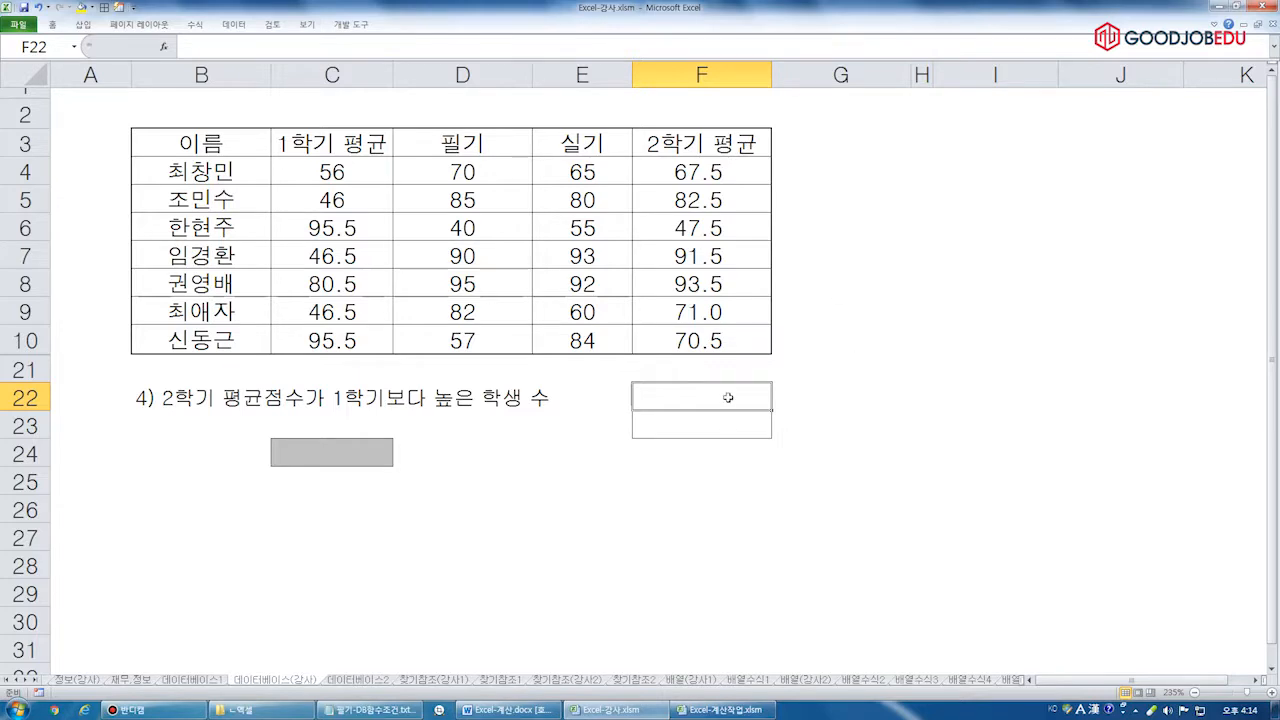
type("dsrg")
key("BackSpace")
key("BackSpace")
key("BackSpace")
key("BackSpace")
key("Hangul")
type("조건")
key("Return")
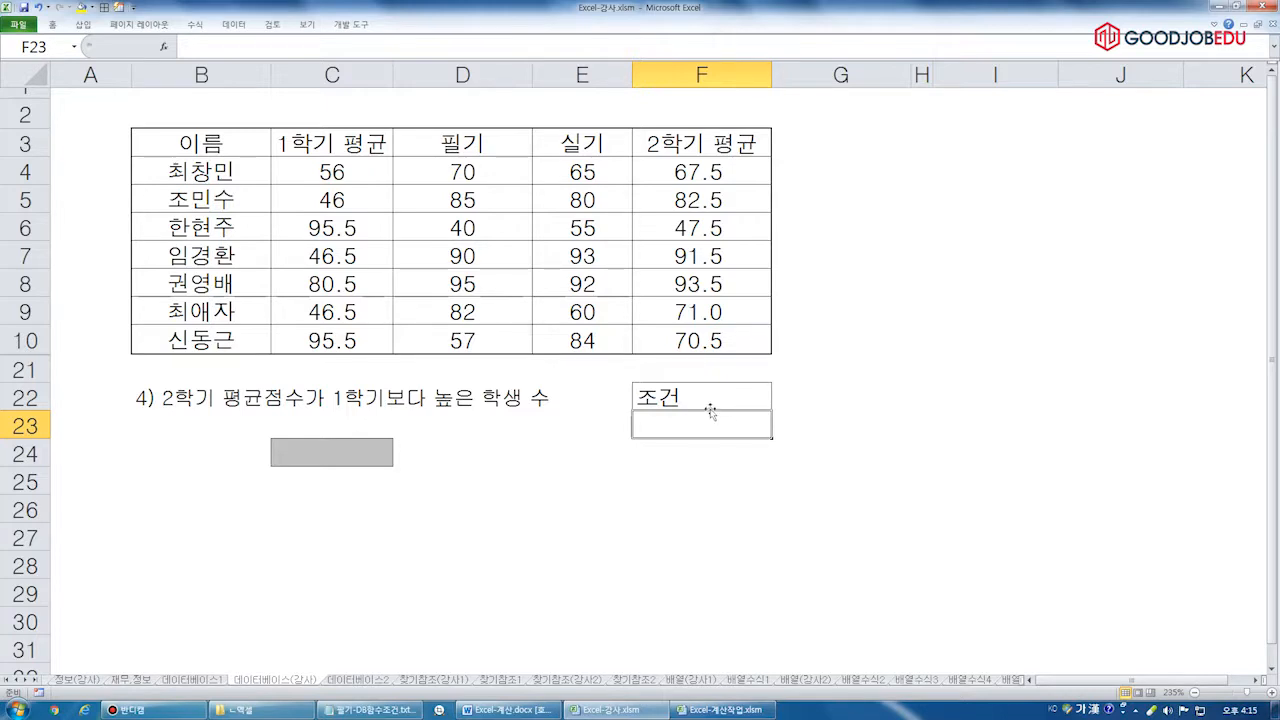
Start the criterion formula in F23 by comparing the first student's two averages as =F4>C4
type("=")
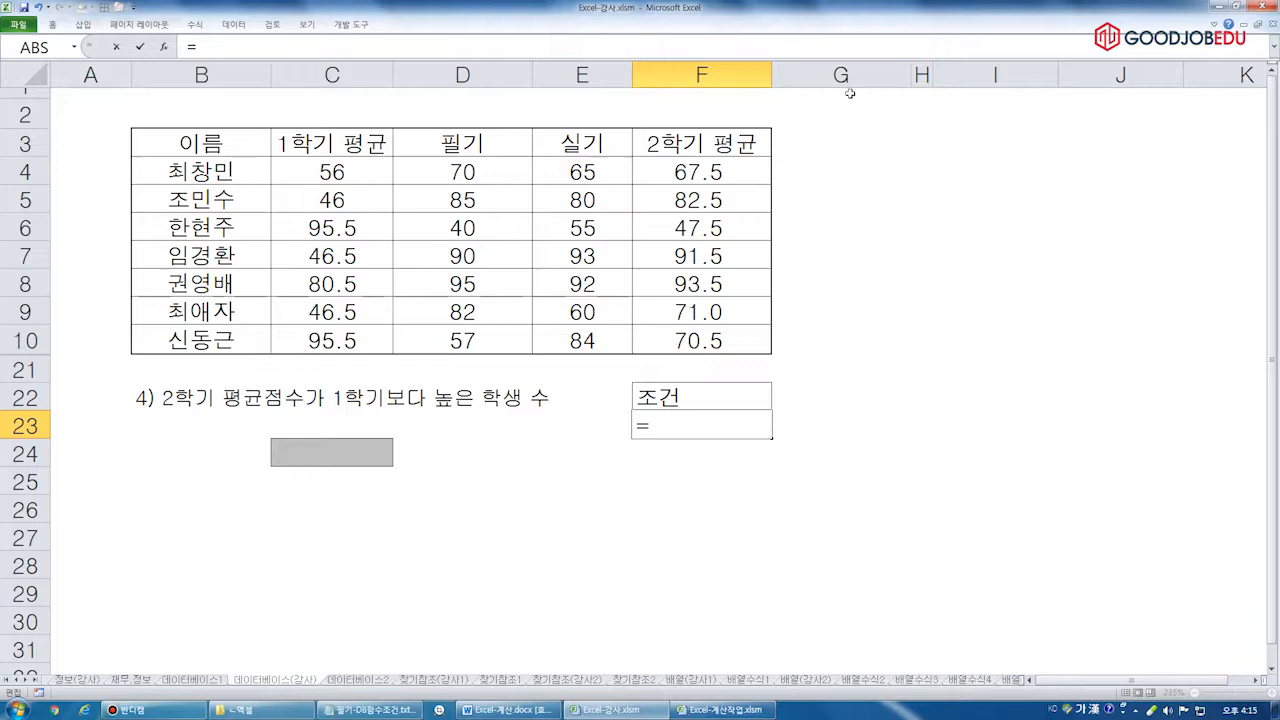
left_click(720, 172)
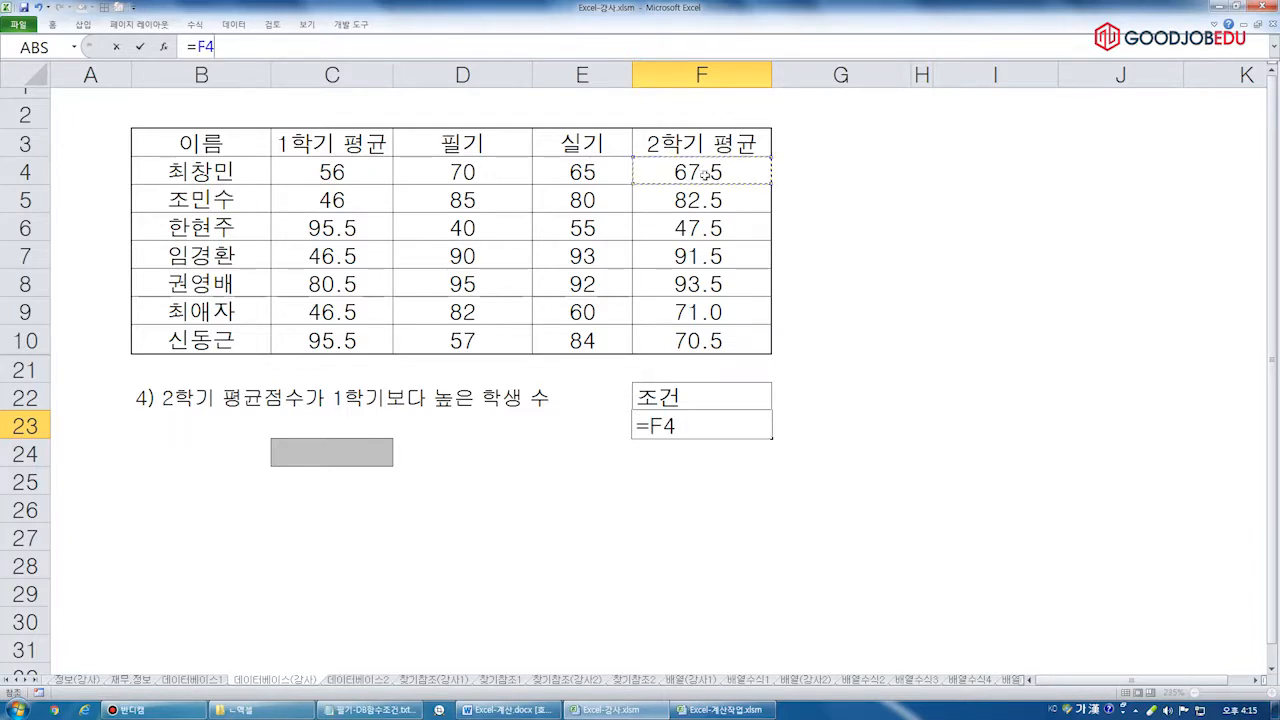
left_click(681, 152)
mouse_move(648, 163)
left_mouse_down()
mouse_move(756, 140)
mouse_move(642, 150)
left_mouse_up()
left_click_drag(679, 105, 718, 101)
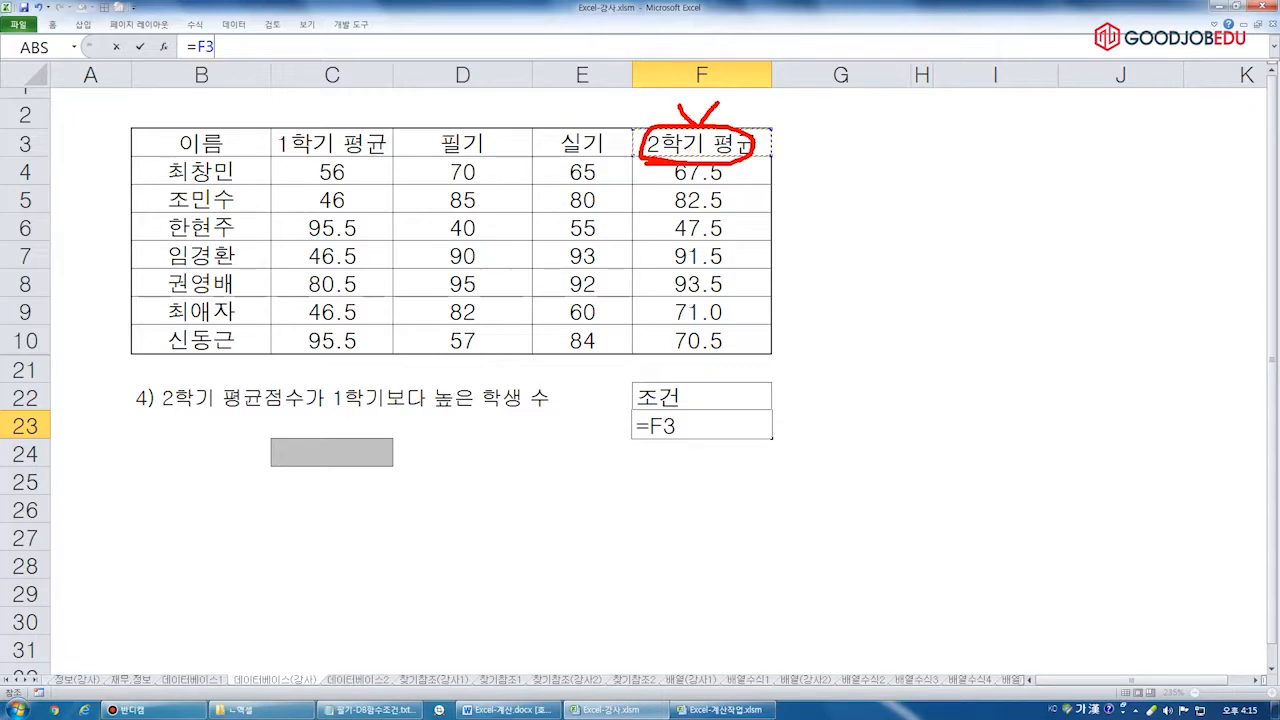
left_click(686, 162)
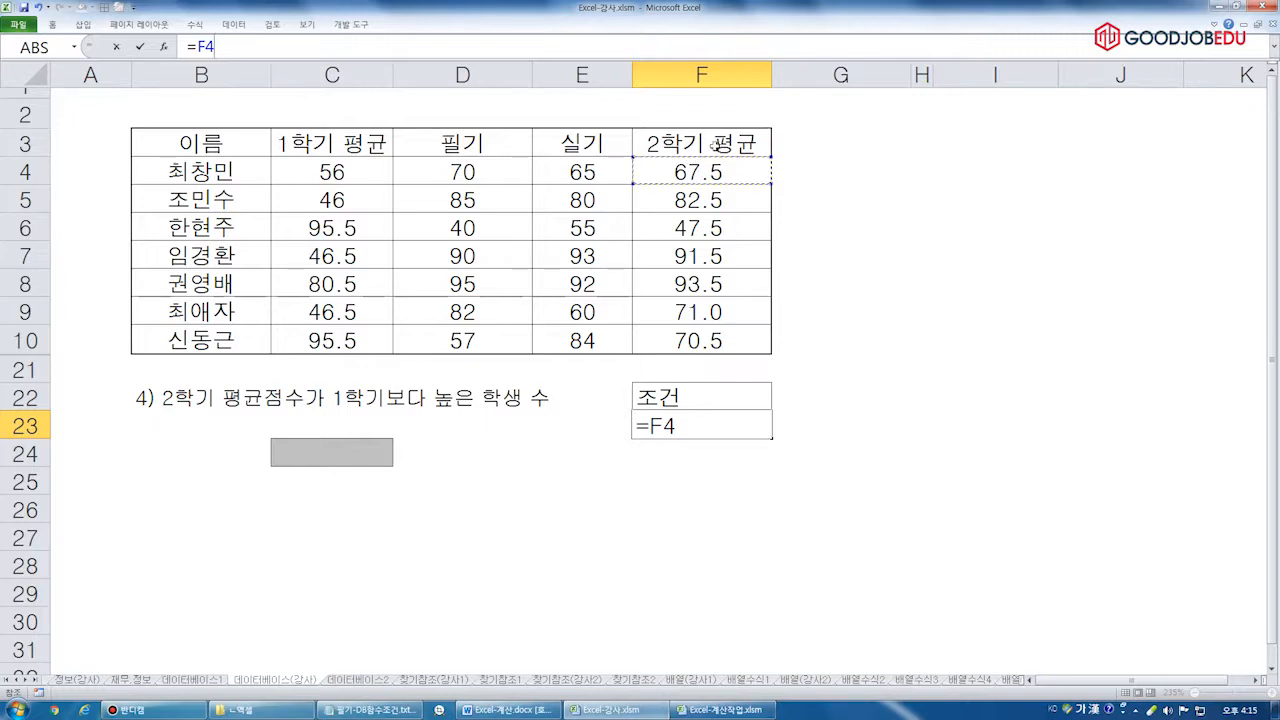
type(">")
left_click(340, 172)
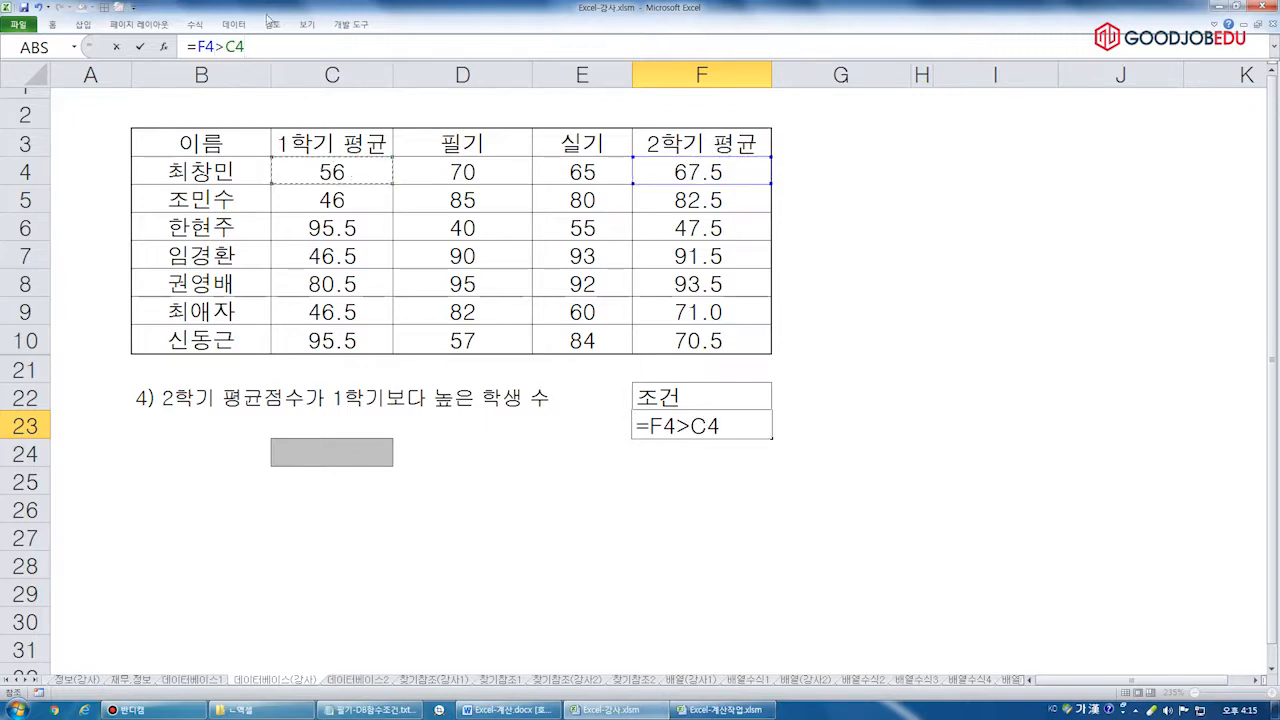
Try comparing the whole ranges as F4:F10>C4:C10 in the F23 formula, and erase everything after the equals sign
left_click_drag(197, 46, 213, 46)
left_click_drag(695, 170, 700, 340)
left_click_drag(254, 46, 273, 46)
left_click_drag(332, 172, 370, 342)
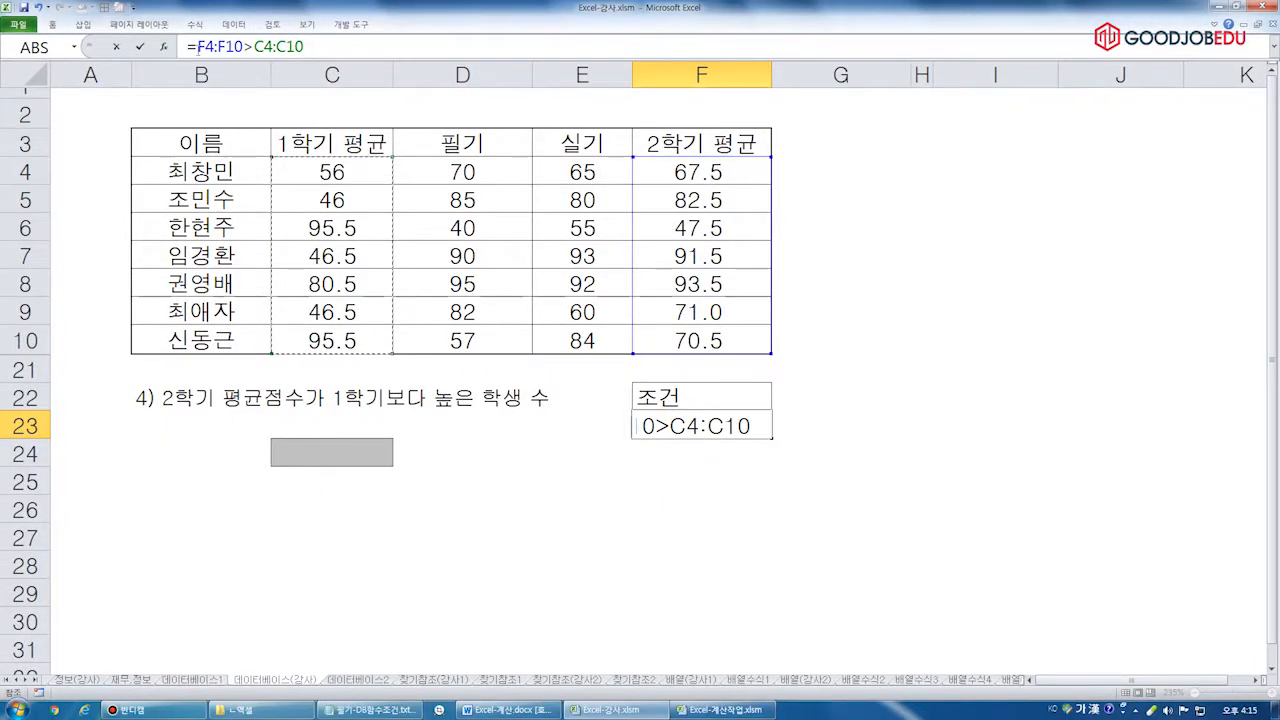
left_click_drag(394, 93, 608, 93)
key("BackSpace")
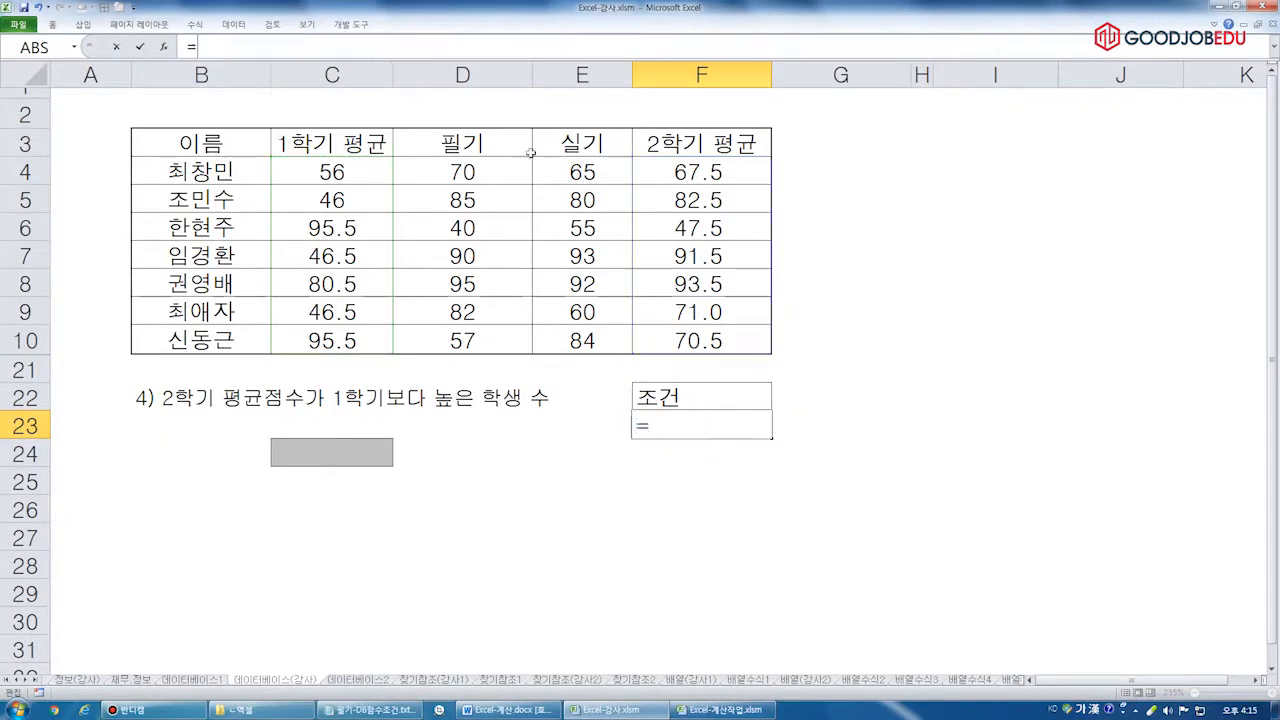
Review rule ③ on single-cell comparison in the Notepad notes, and write the F23 formula in Excel as =F4>C4
left_click(365, 710)
left_click_drag(50, 205, 660, 205)
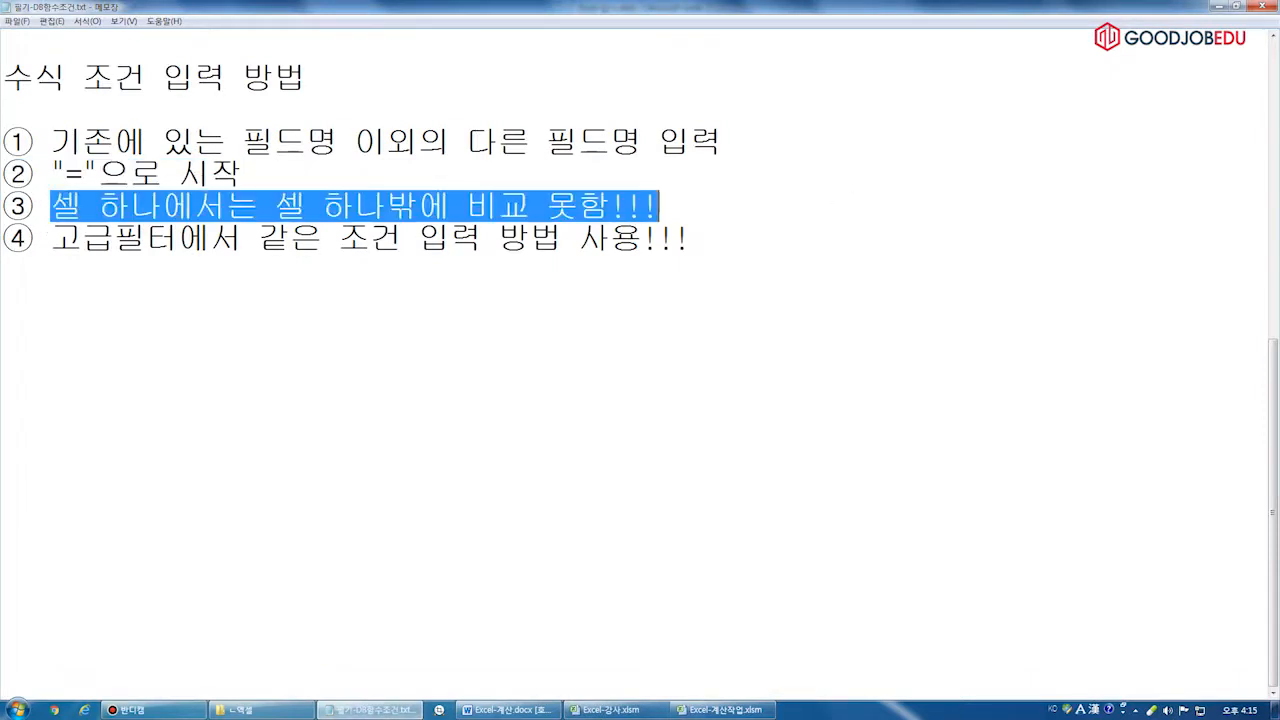
left_click(610, 710)
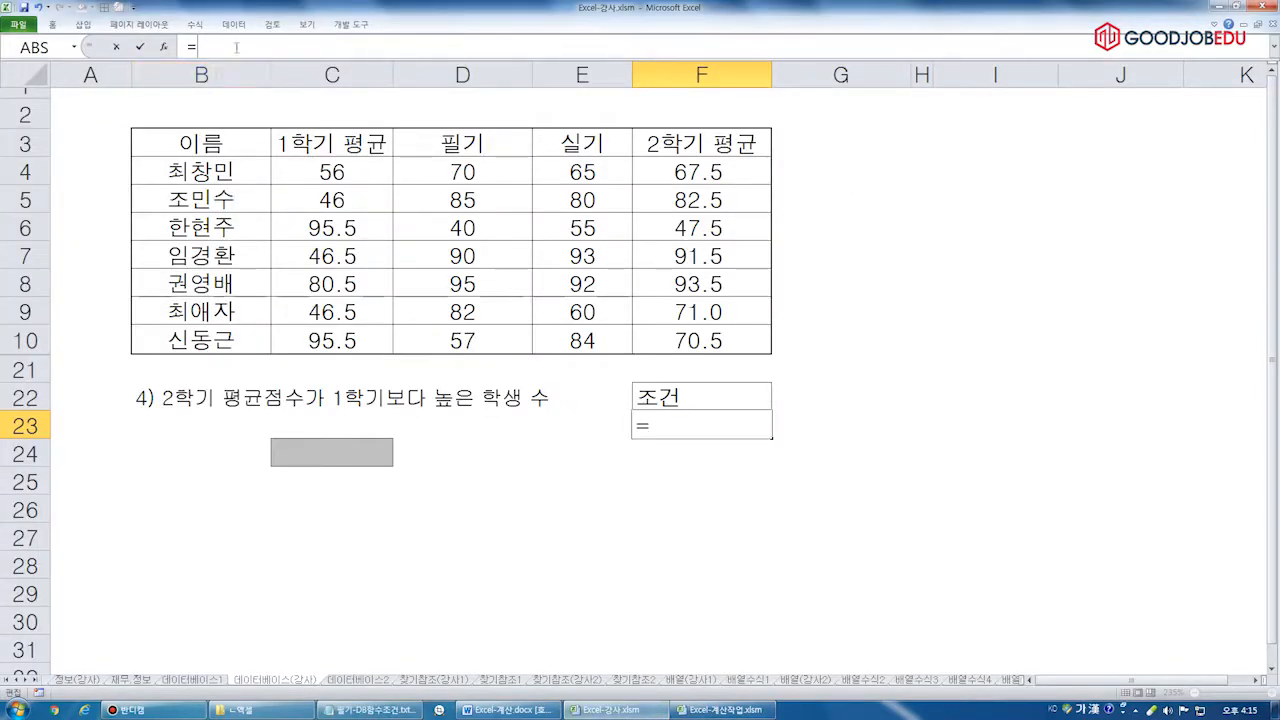
left_click(662, 165)
type(">")
left_click(350, 175)
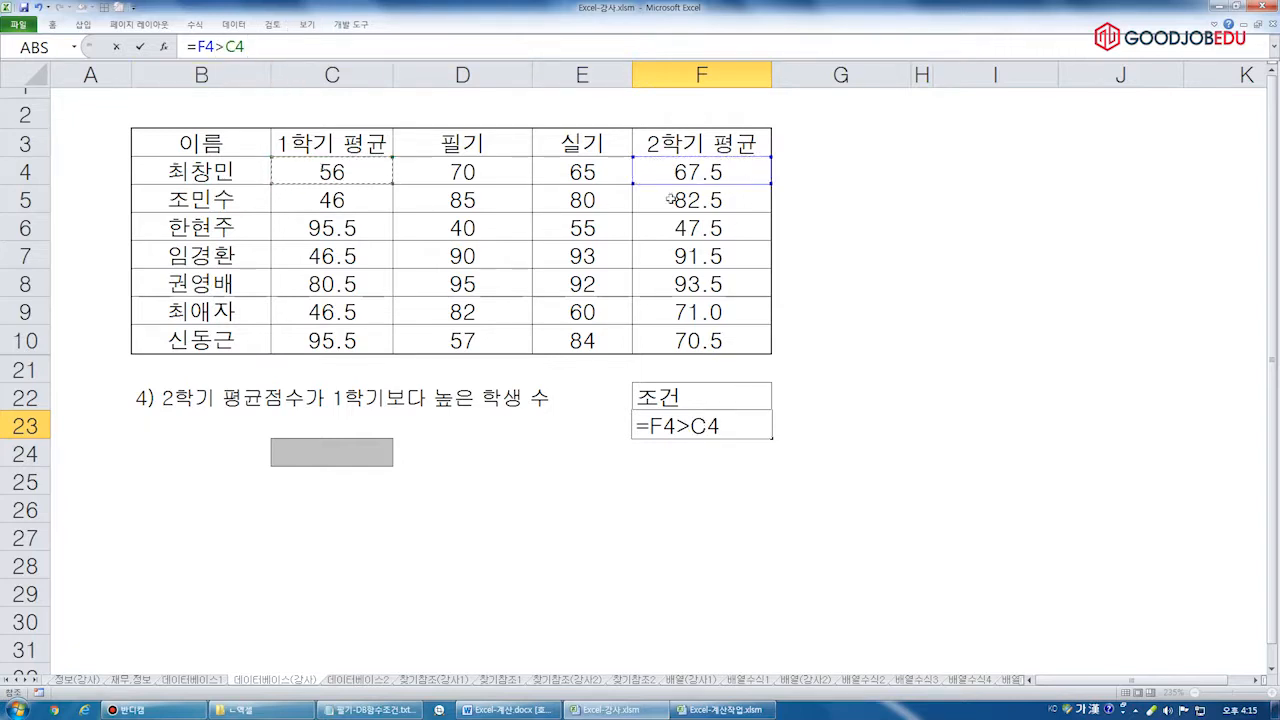
left_click_drag(695, 157, 723, 393)
left_click_drag(668, 287, 765, 262)
left_click_drag(354, 164, 356, 324)
mouse_move(290, 258)
left_mouse_down()
mouse_move(322, 335)
mouse_move(471, 188)
left_mouse_up()
key("Escape")
Lock only the columns of both references in F23, making the formula =$F4>$C4, and commit it
left_click(205, 47)
key("F4")
key("F4")
key("F4")
left_click(297, 41)
key("F4")
key("F4")
key("F4")
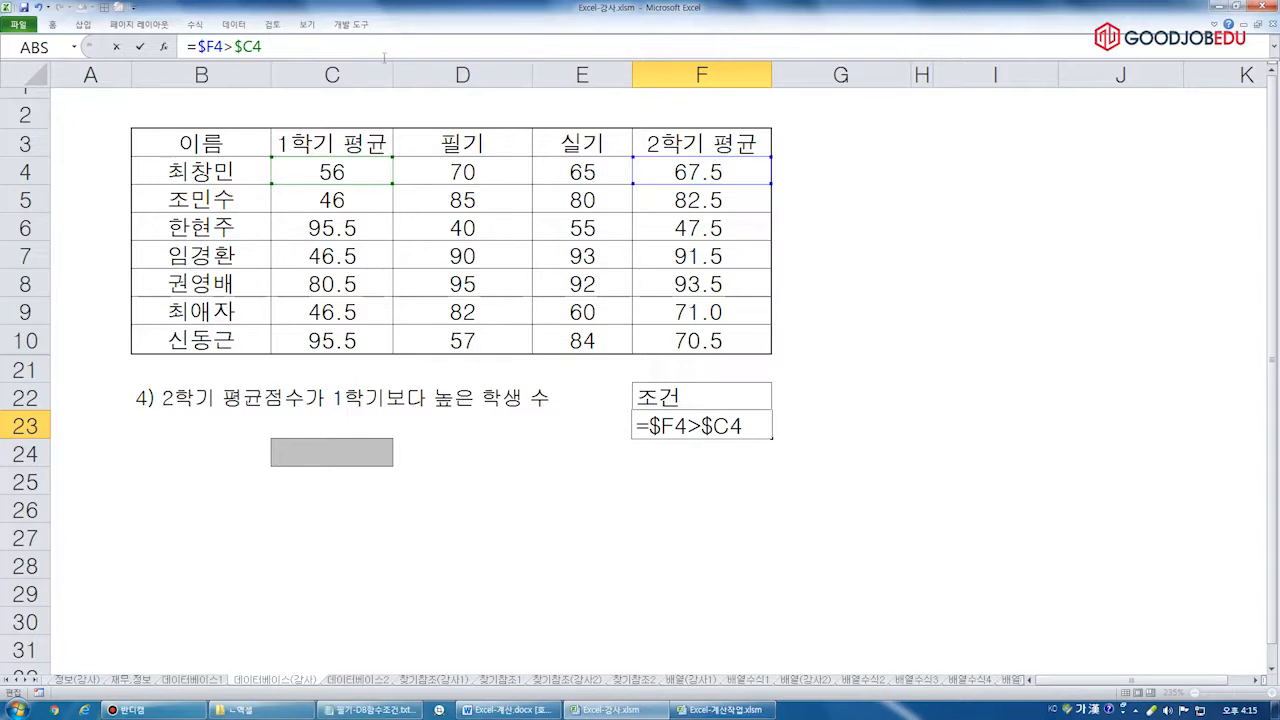
key("Return")
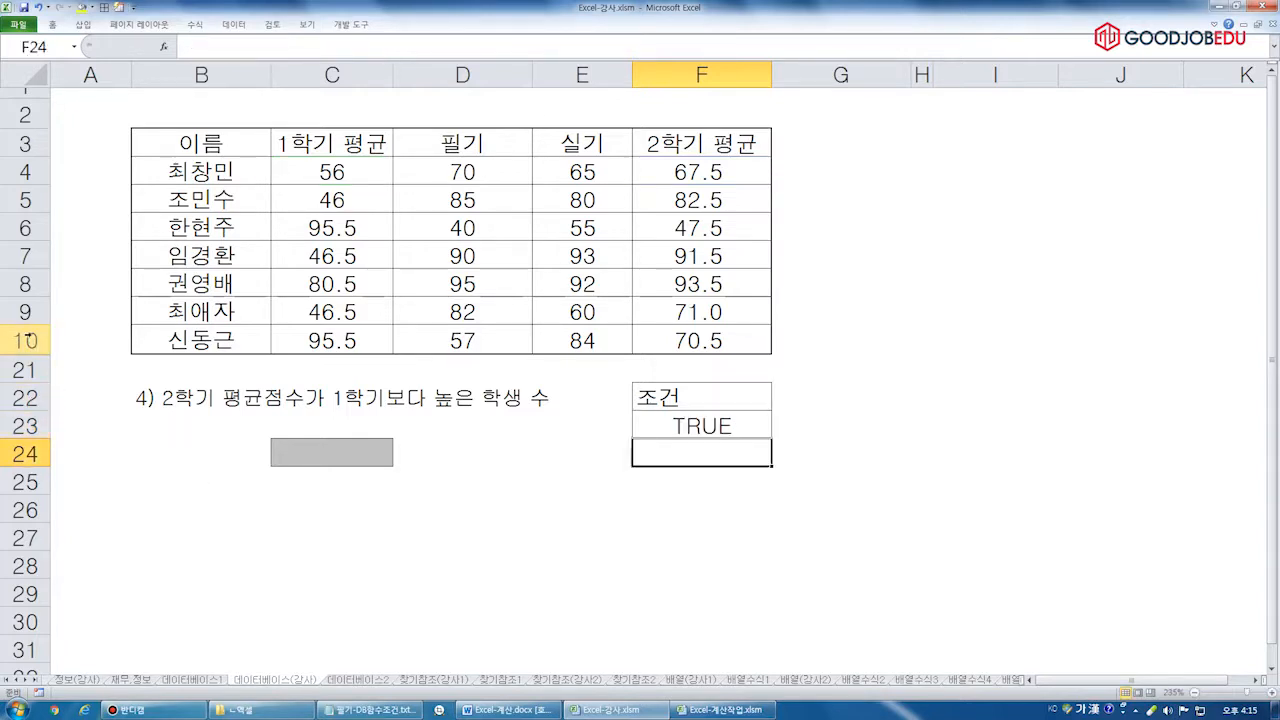
Unhide rows 11 to 20, and hide rows 16 to 26 containing exercises 3 and 4
left_click_drag(28, 340, 65, 503)
right_click(128, 436)
left_click(175, 621)
left_click(463, 480)
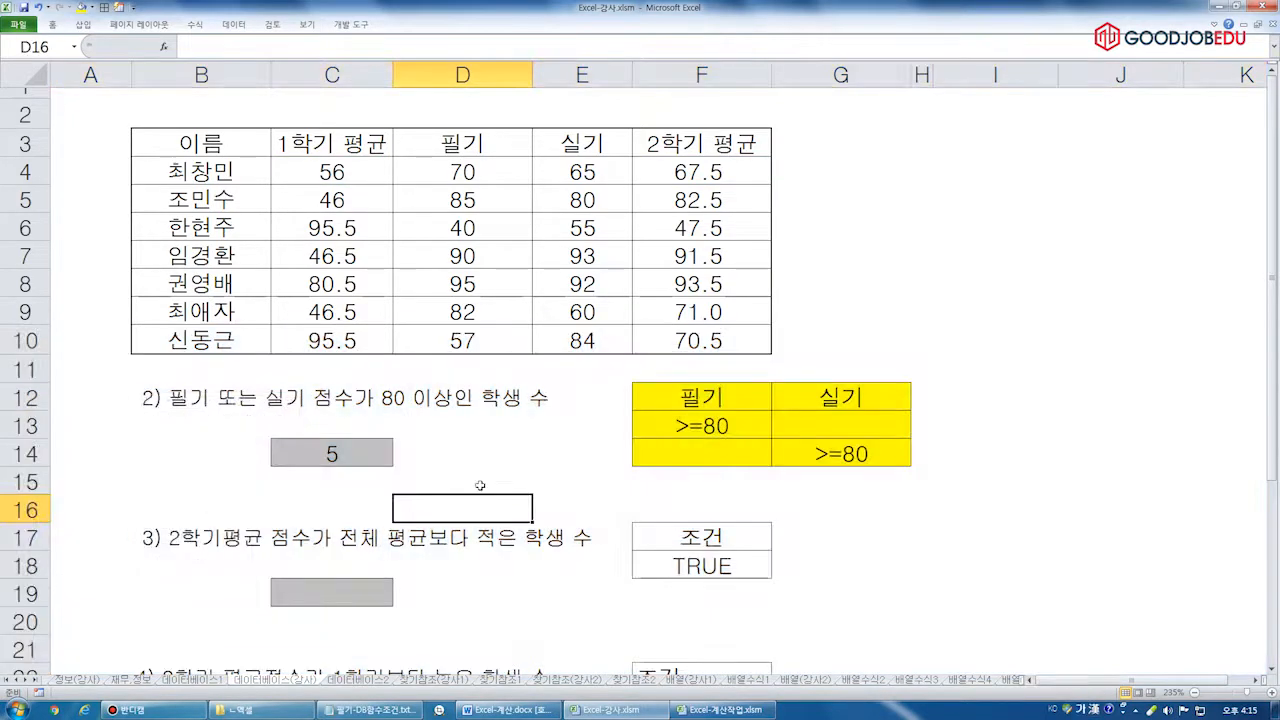
scroll(490, 420, "down", 3)
left_click_drag(57, 277, 70, 549)
right_click(106, 470)
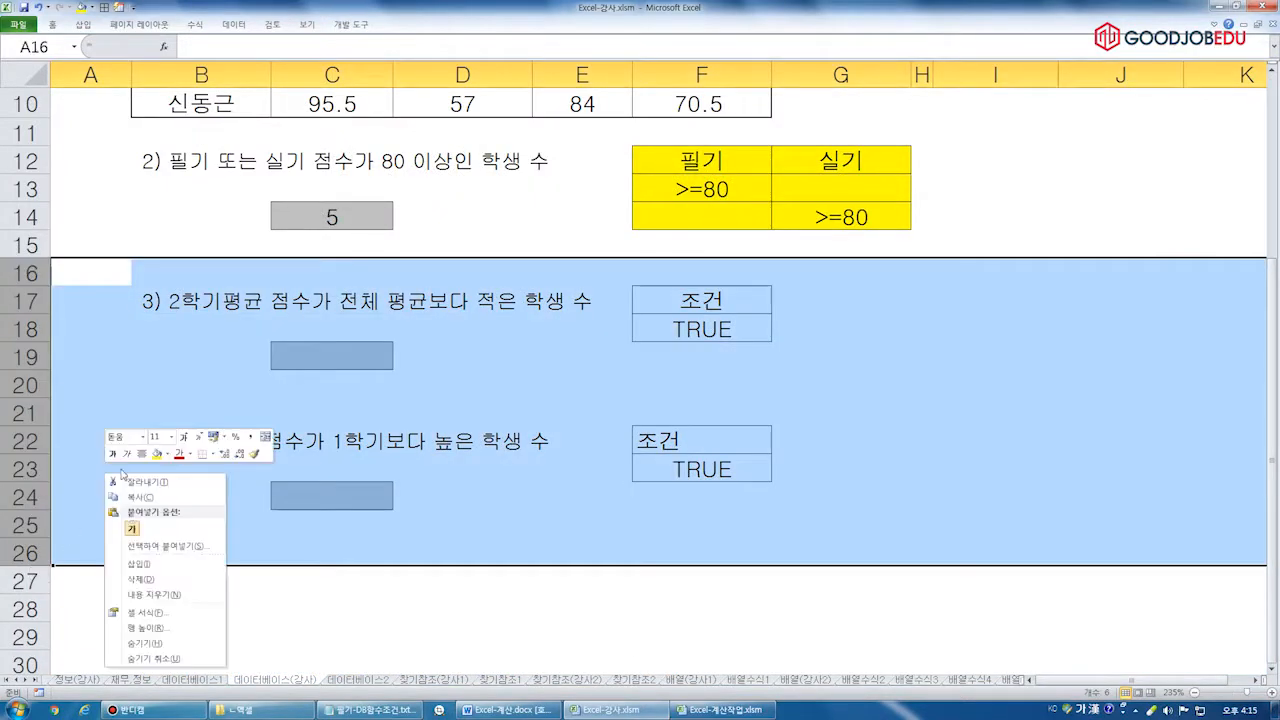
left_click(145, 643)
Clear the DCOUNT formula from exercise 2's answer cell C14
left_click(350, 230)
scroll(350, 230, "up", 3)
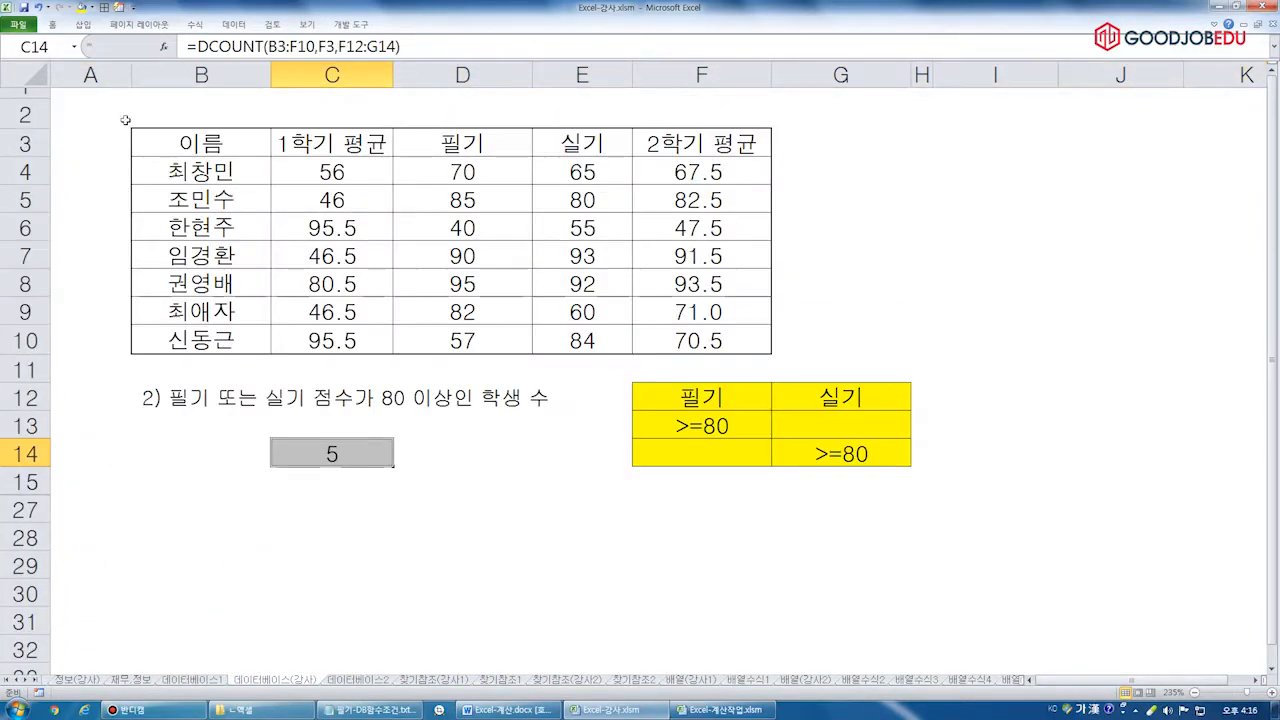
left_click(100, 148)
left_click(480, 447)
left_click(369, 446)
key("Delete")
Enter the note (조건은 F12:F13셀 범위에 입력) in B13 under the exercise 2 question
left_click(248, 428)
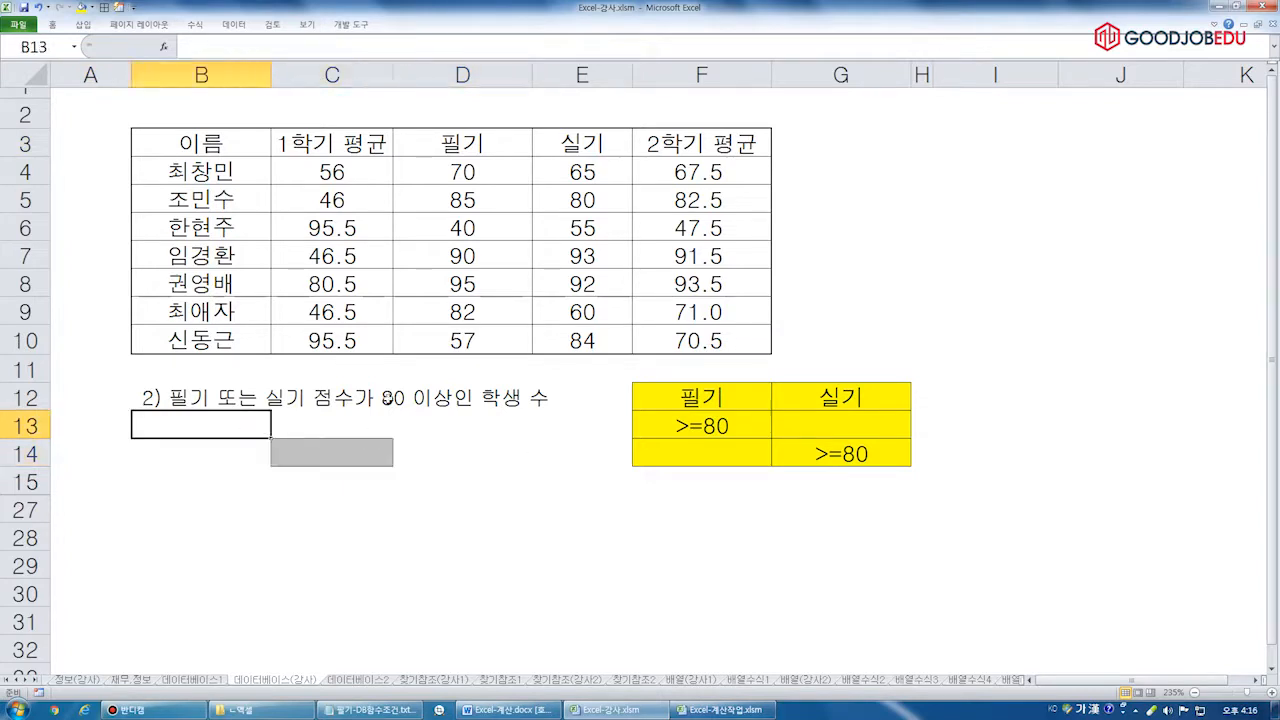
left_click(55, 26)
type("ㅇ")
key("BackSpace")
type("(조")
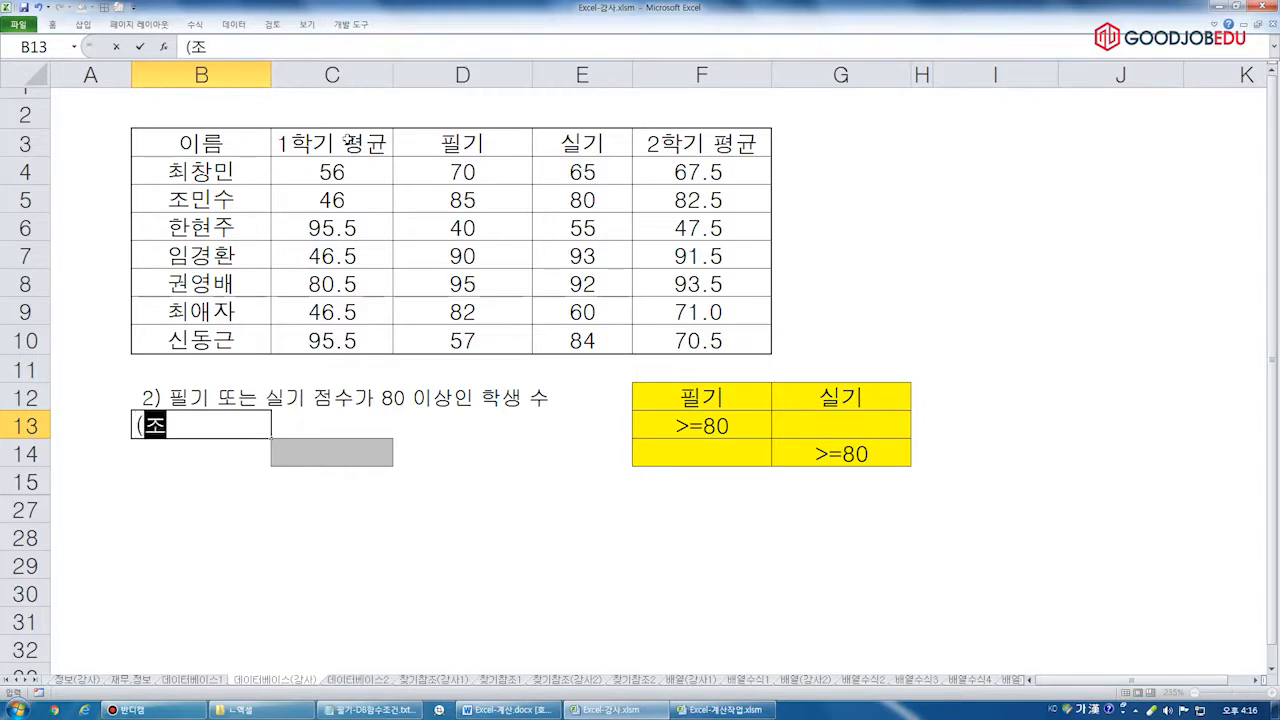
type("건으ㄴ ")
type("D")
key("BackSpace")
type("F")
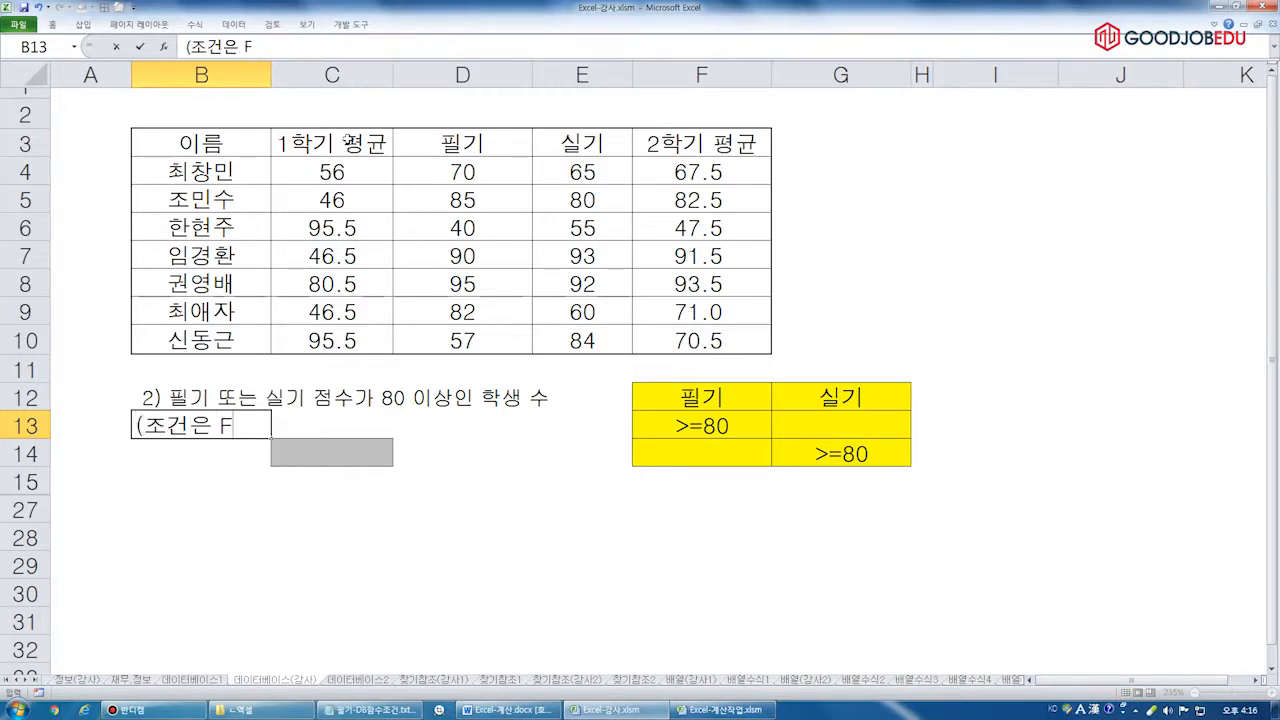
type("12:F13셀 범위에 입력")
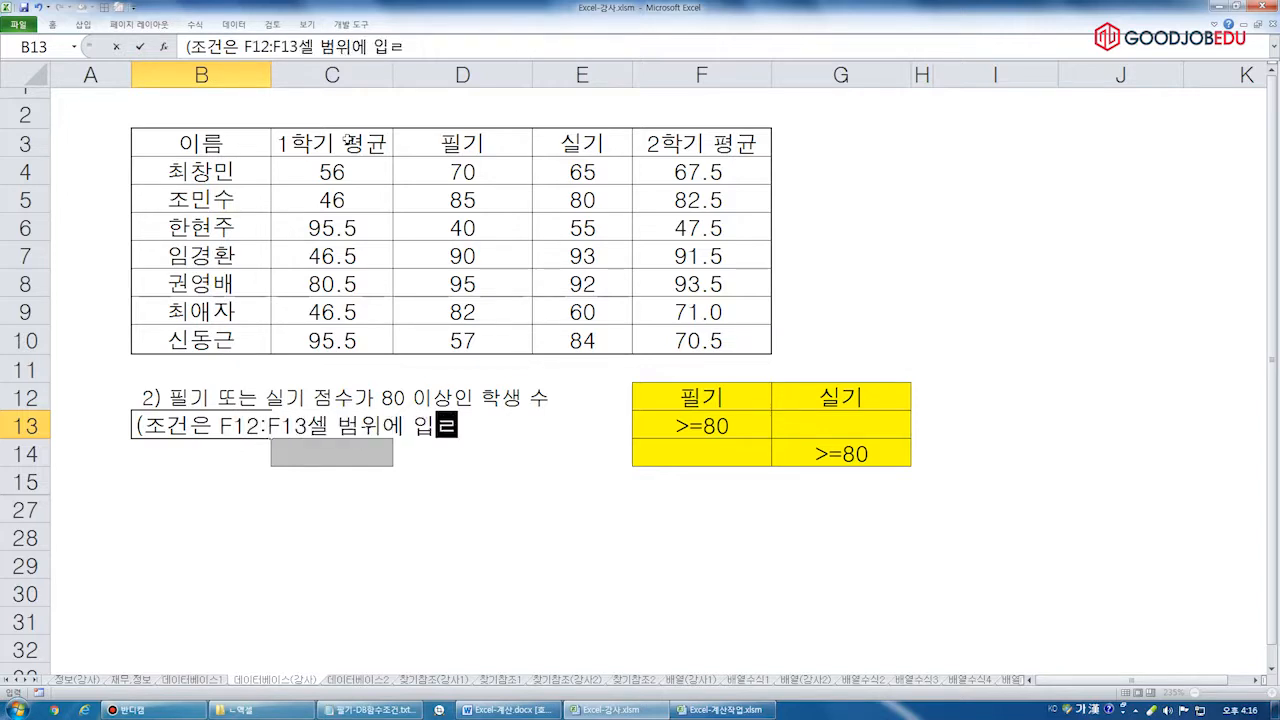
type(")")
key("Return")
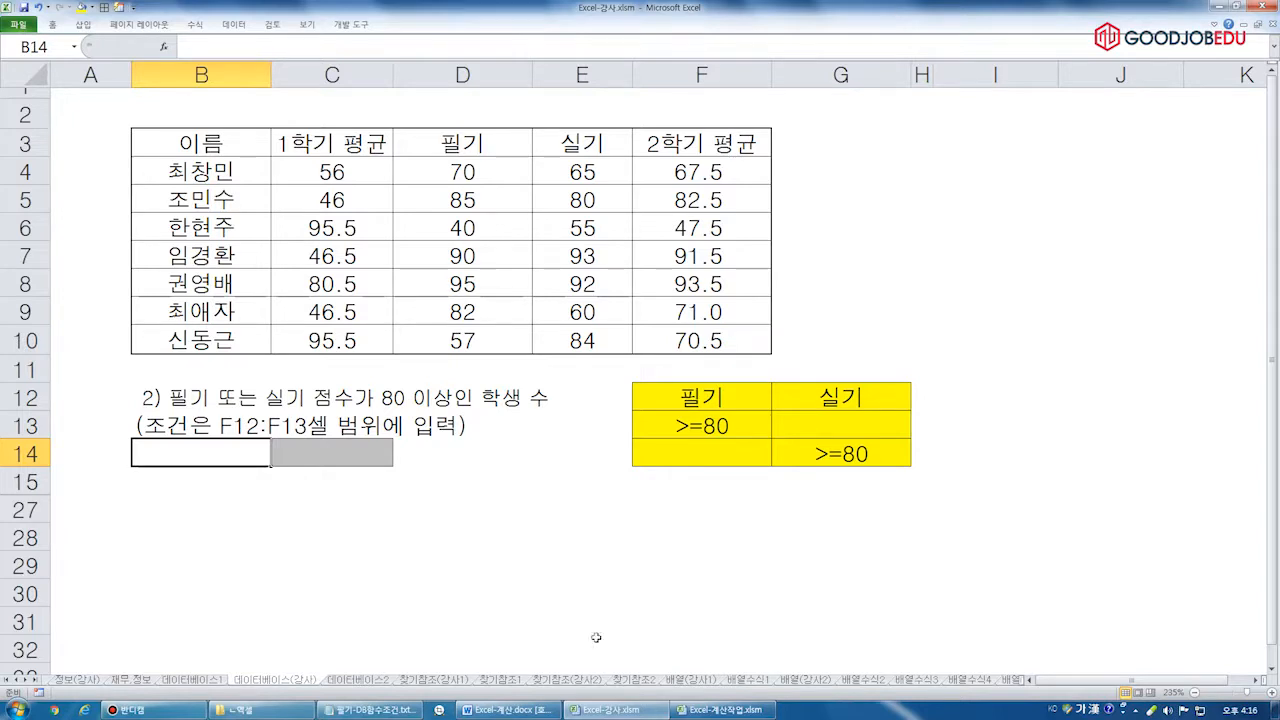
Examine the headings and conditions of the 필기/실기 criteria table in F12:G14 against the new two-cell limit
left_click(345, 461)
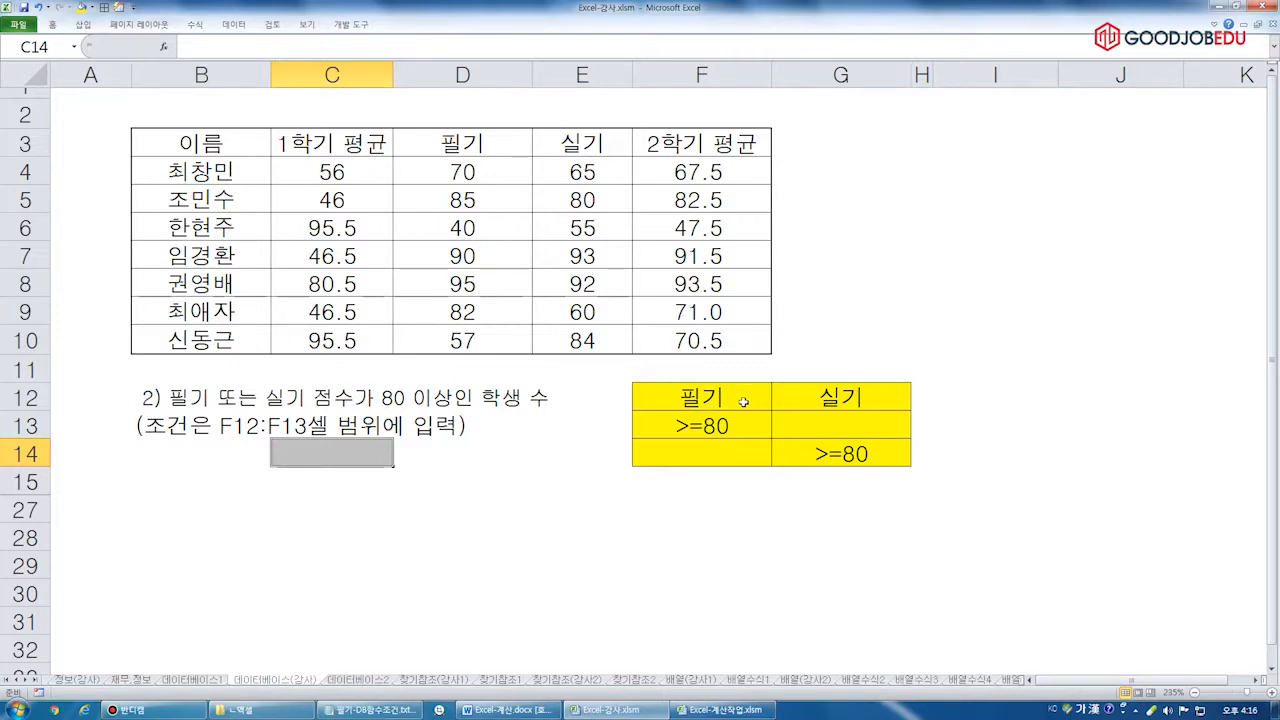
left_click_drag(703, 398, 858, 454)
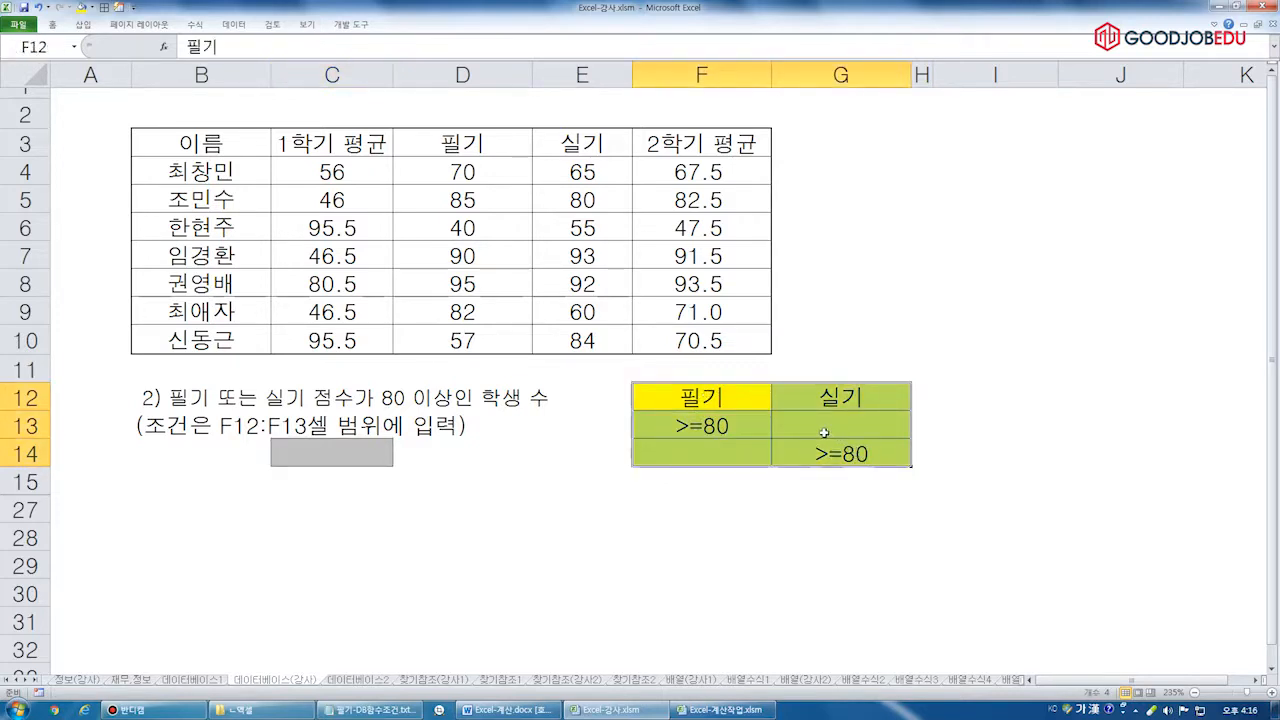
left_click(744, 406)
left_click(842, 396)
left_click(743, 426)
left_click(804, 423)
left_click(732, 454)
left_click(812, 452)
left_click_drag(752, 385, 849, 453)
left_click(732, 401)
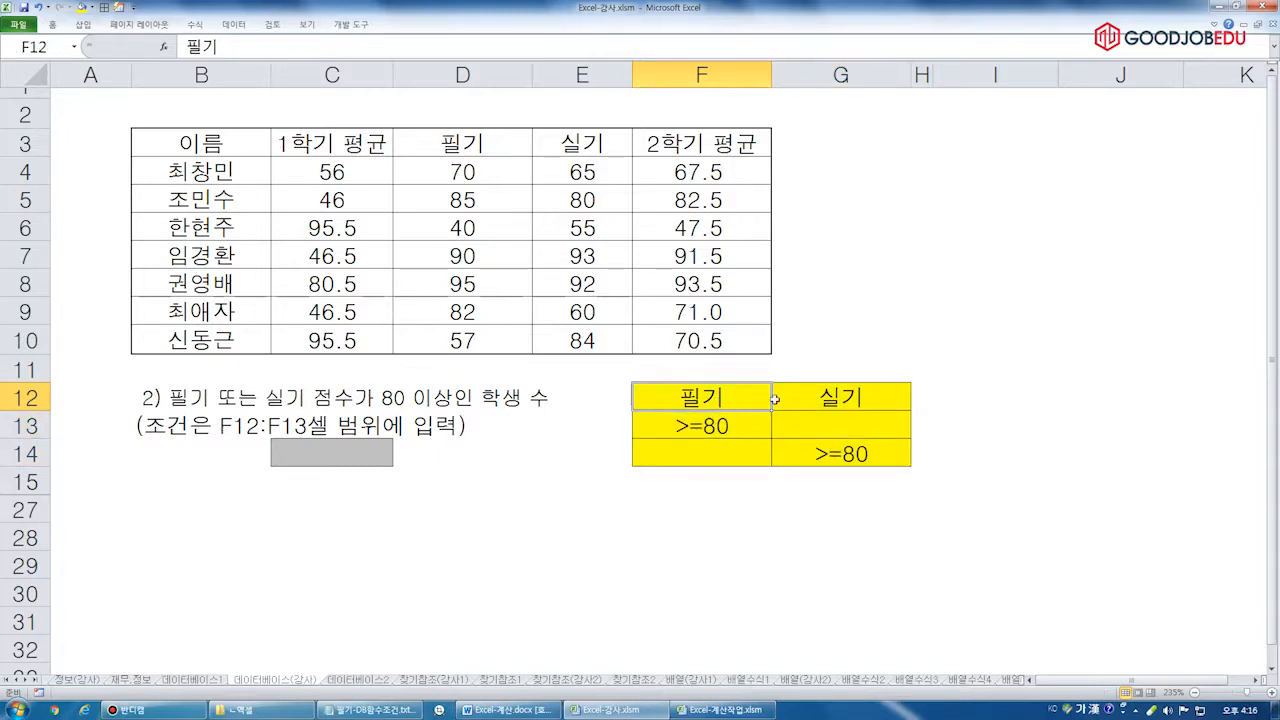
Remove the old criteria table in F12:G14, leaving F12:F13 as an empty, bordered yellow criteria range
left_click_drag(774, 399, 795, 445)
right_click(795, 440)
left_click(868, 548)
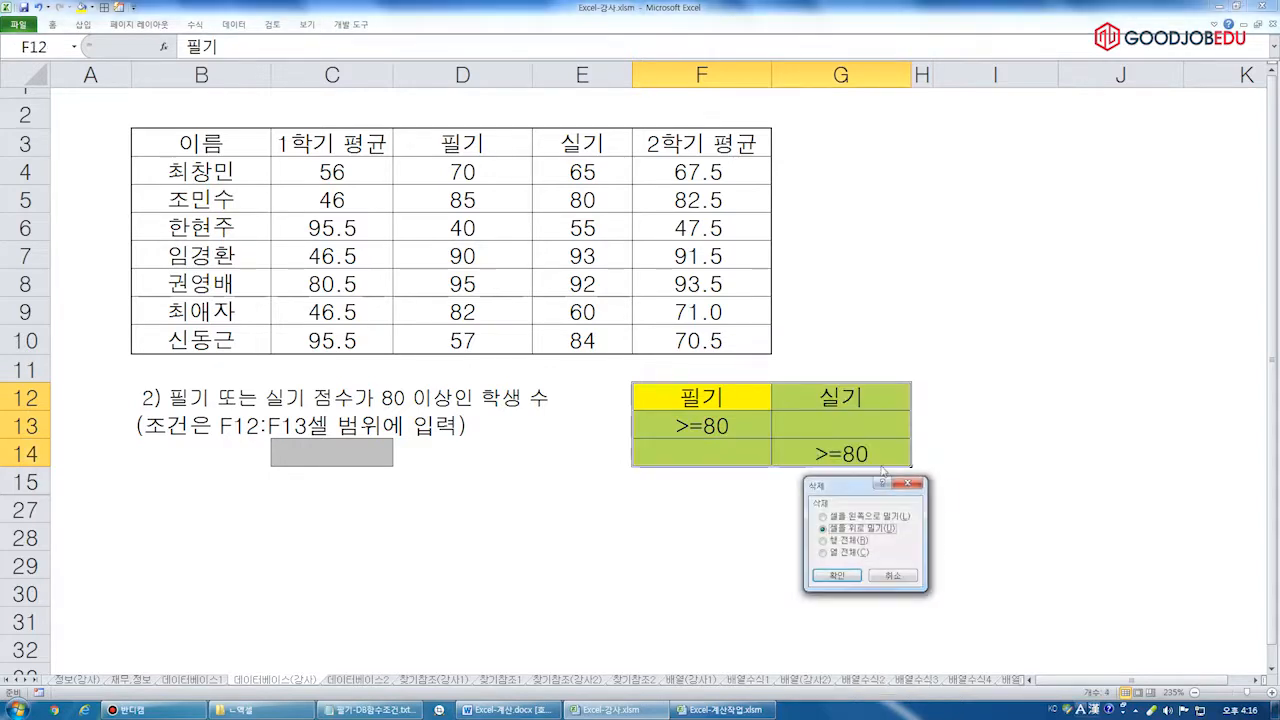
left_click(838, 575)
left_click(765, 468)
key("ctrl+z")
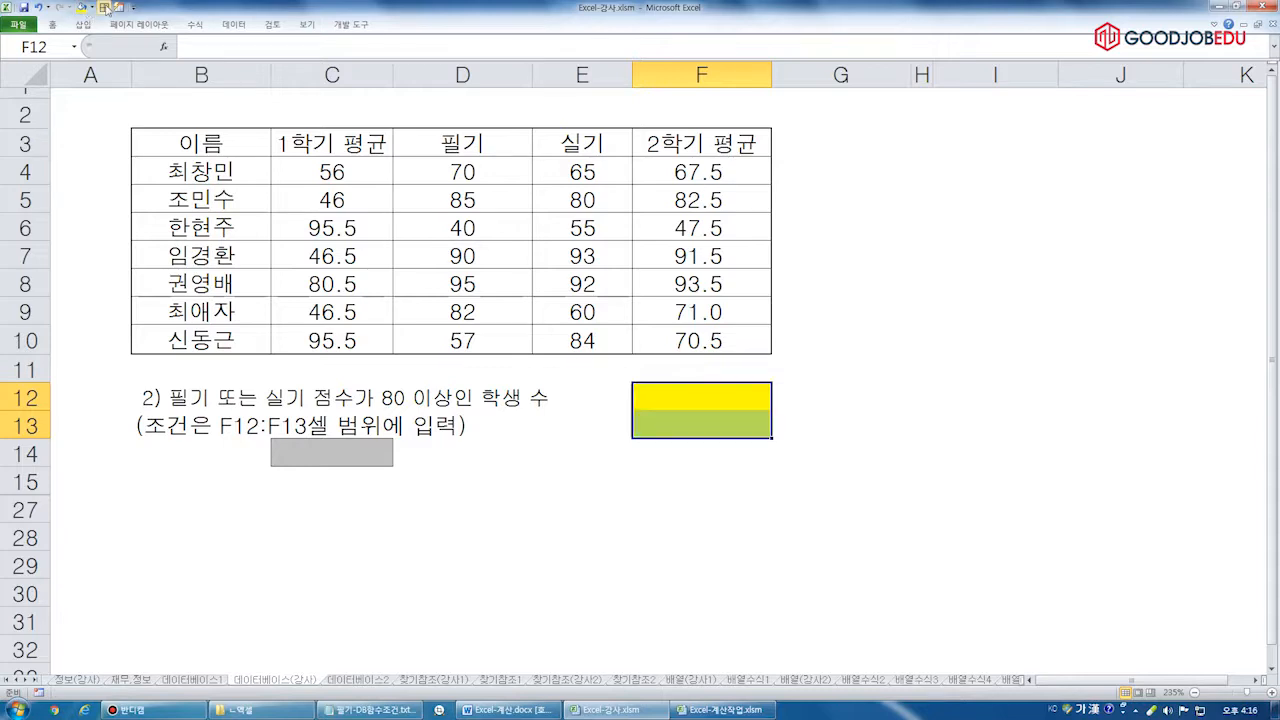
left_click(696, 394)
left_click(739, 426)
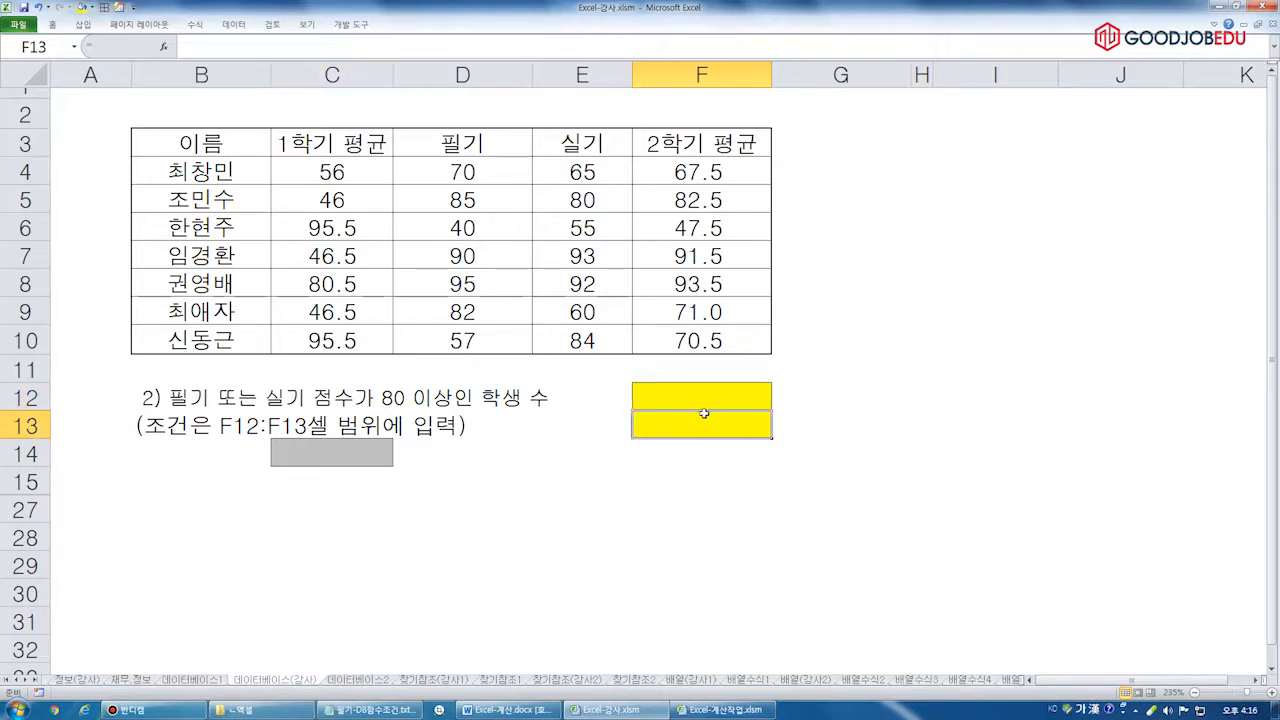
Enter 조건 as the criterion heading in F12, using a name that differs from the table's field names
left_click(680, 397)
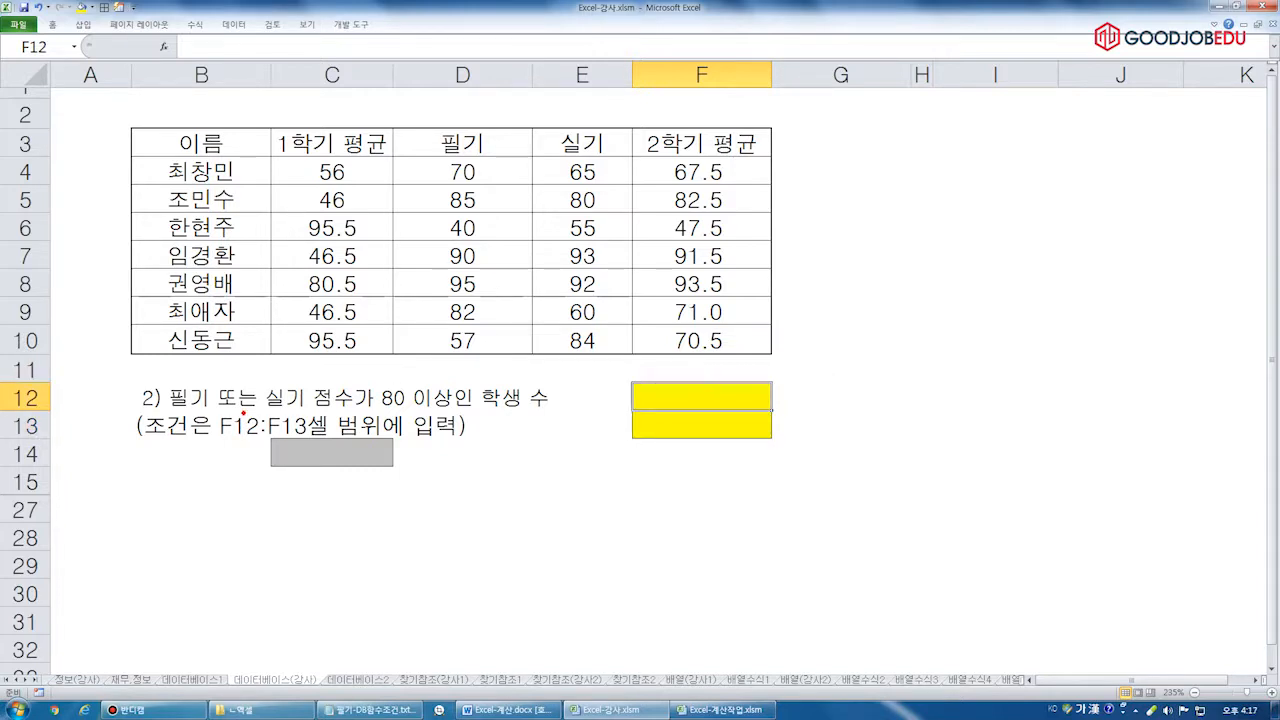
left_click_drag(150, 422, 447, 412)
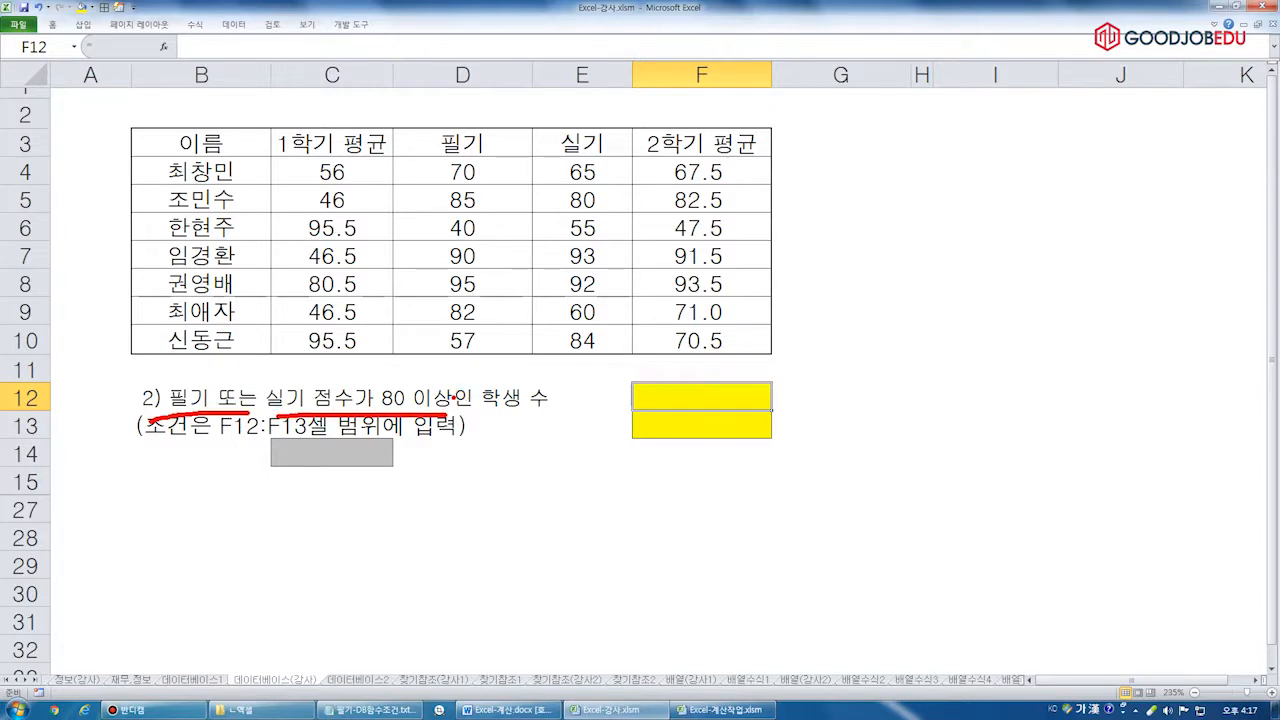
mouse_move(643, 438)
left_mouse_down()
mouse_move(748, 410)
mouse_move(710, 449)
left_mouse_up()
key("Escape")
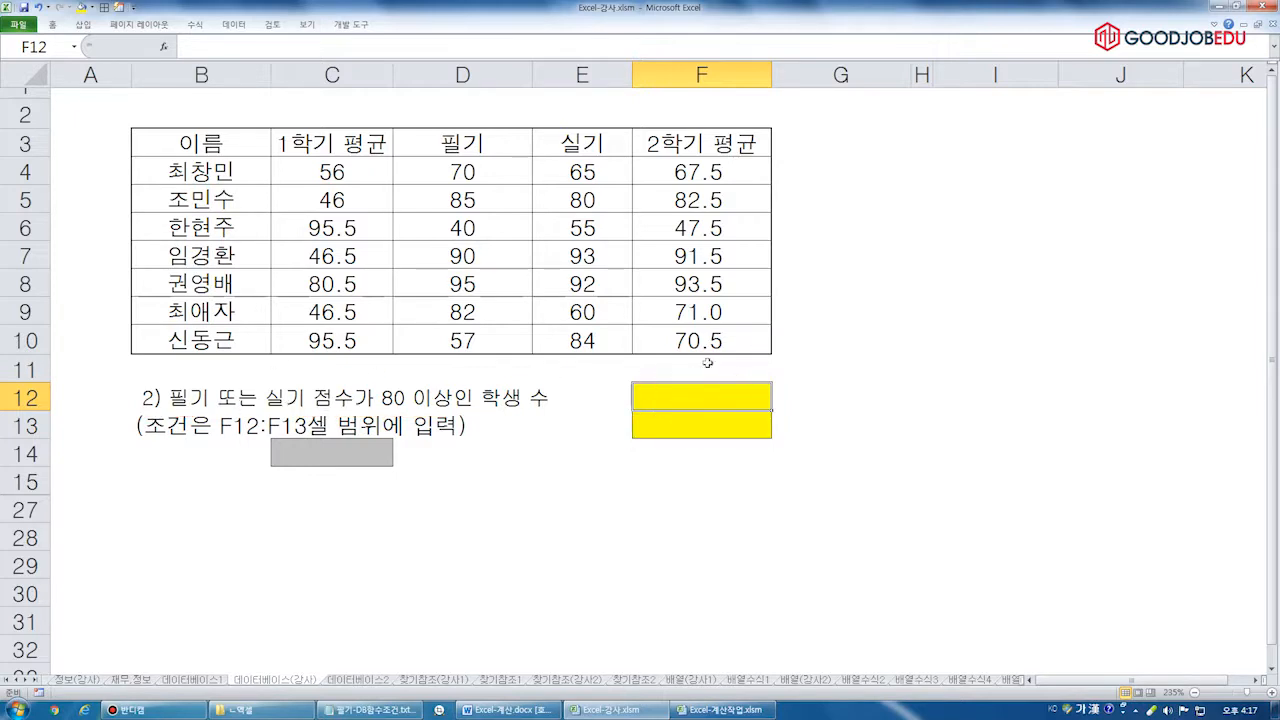
type("ㅁㄴㄷㄹ")
key("Return")
key("Up")
key("Delete")
type("ㅈㅗ건")
key("Return")
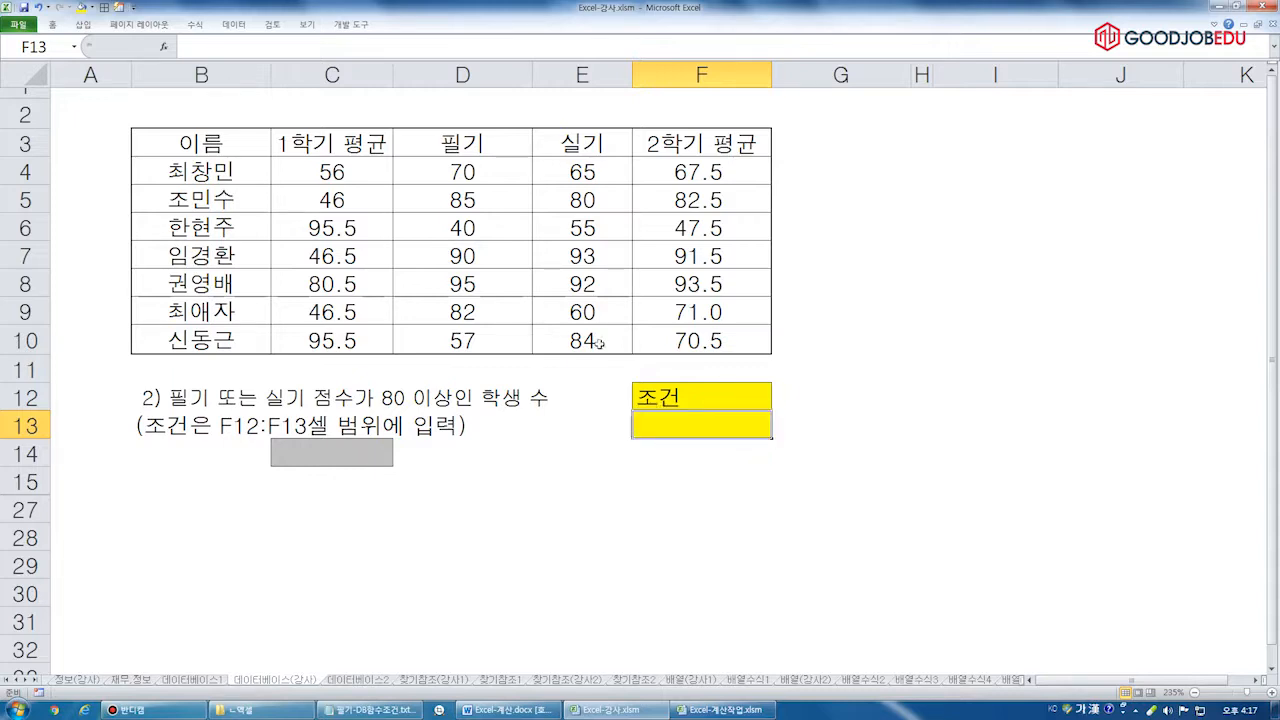
Begin an OR formula in F13 with the first condition $D4>=80 for the 필기 score
left_click(292, 40)
type("=ㅐㄱ")
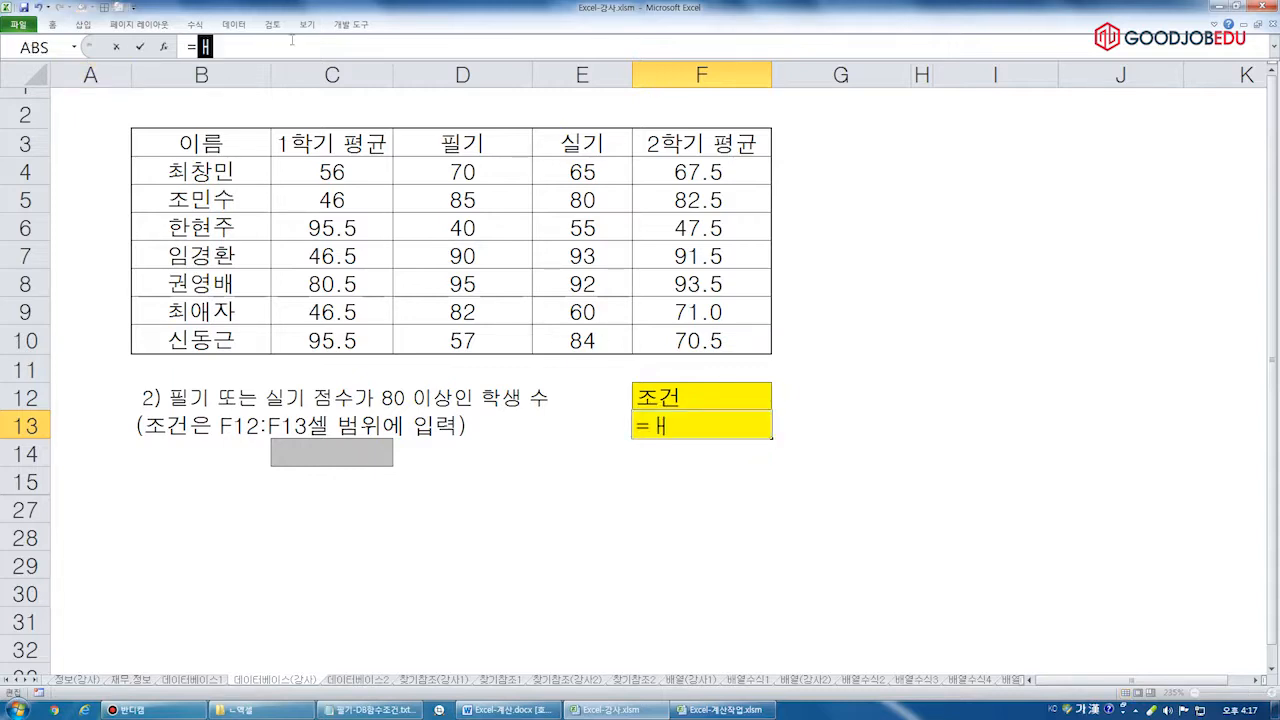
key("BackSpace")
key("BackSpace")
type("ㅐㄱ(")
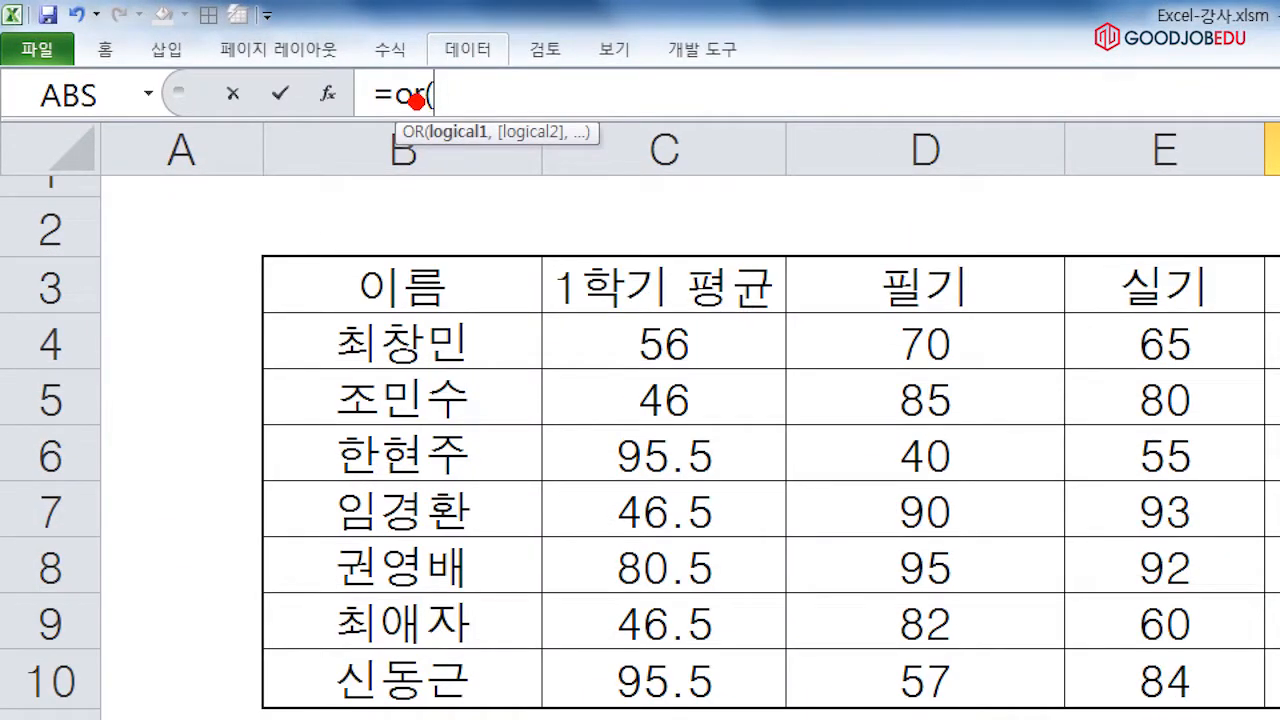
left_click_drag(422, 160, 503, 154)
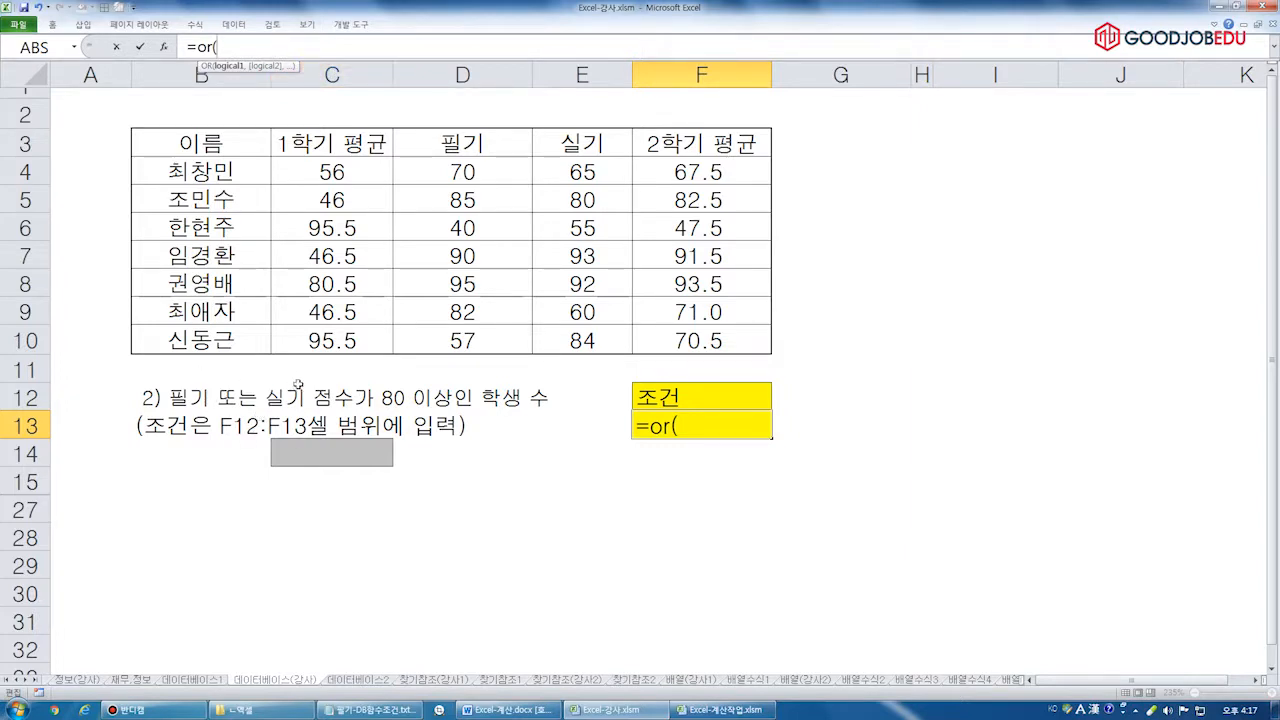
left_click(475, 174)
key("F4")
key("F4")
key("F4")
type(">=80,")
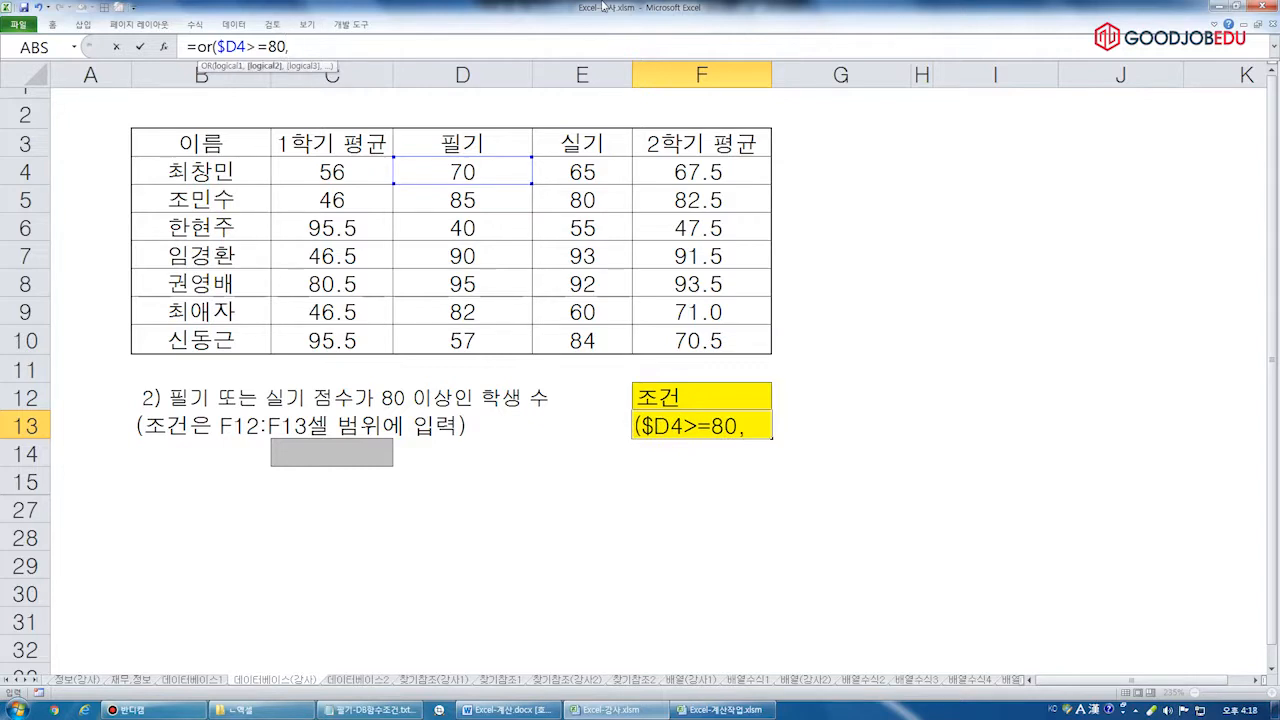
Add the second condition $E4>=80 for the 실기 score and complete the OR formula in F13
left_click(595, 167)
key("F4")
key("F4")
key("F4")
type(">=80)")
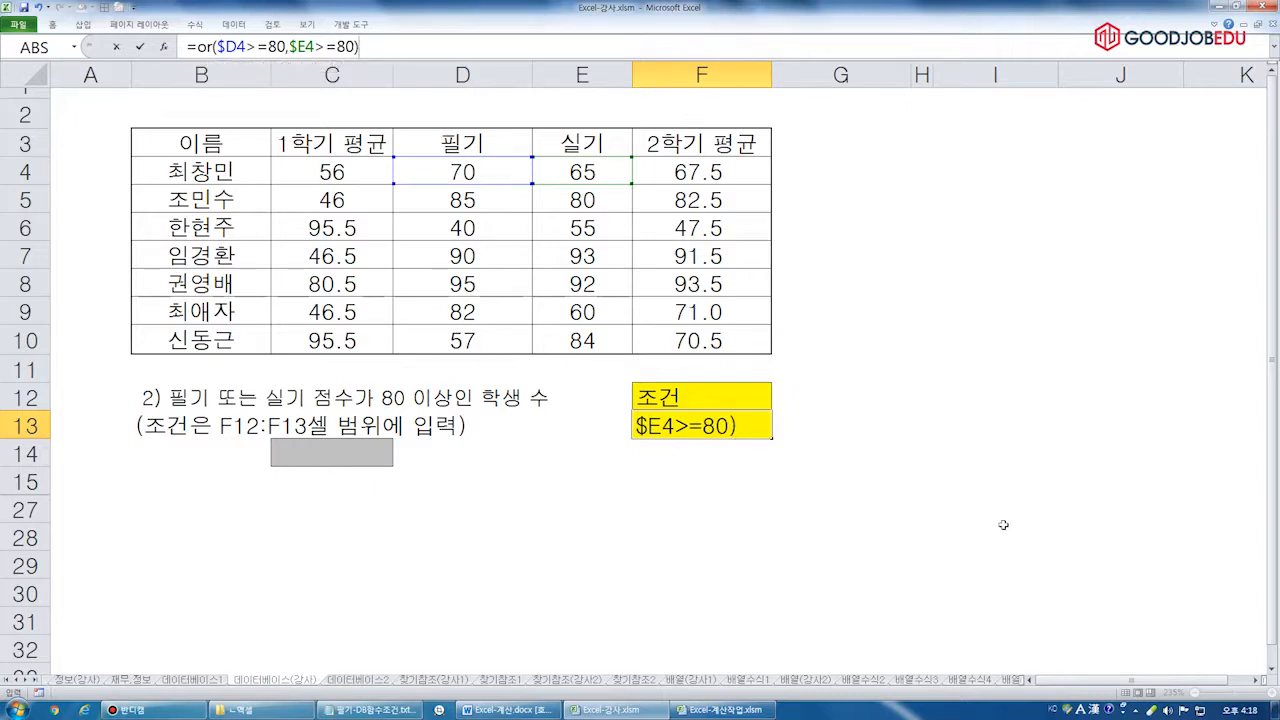
key("Return")
left_click(715, 420)
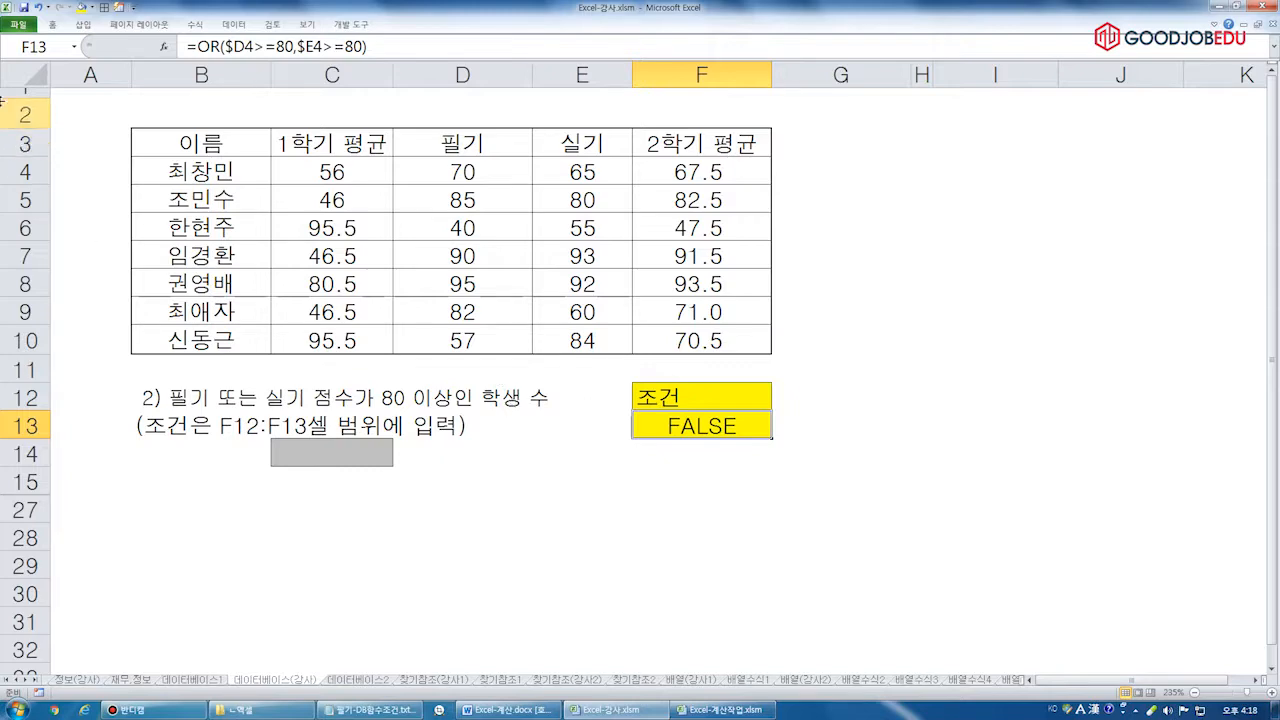
Unhide all hidden rows on the sheet to bring back exercises 3 and 4
left_click(36, 77)
right_click(167, 255)
left_click(243, 443)
left_click(362, 443)
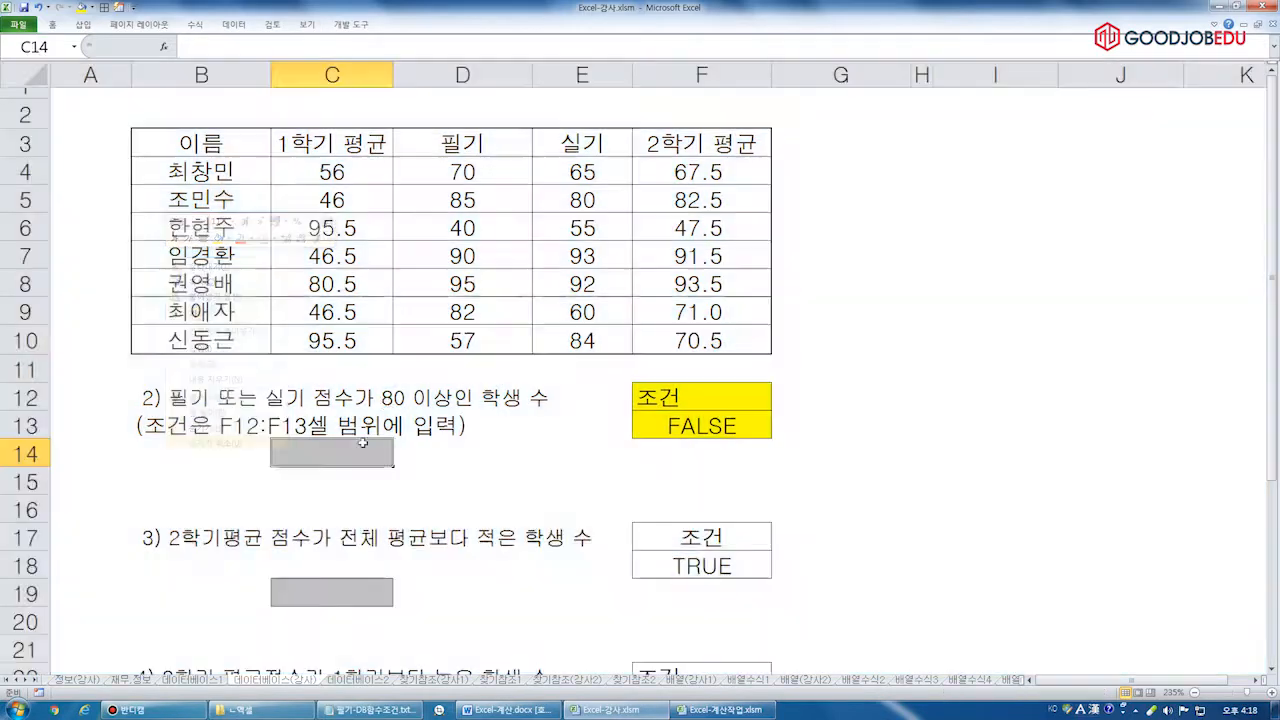
Delete the empty rows 16 and 21 above exercises 3 and 4
scroll(385, 351, "down", 4, "ctrl")
left_click(22, 400)
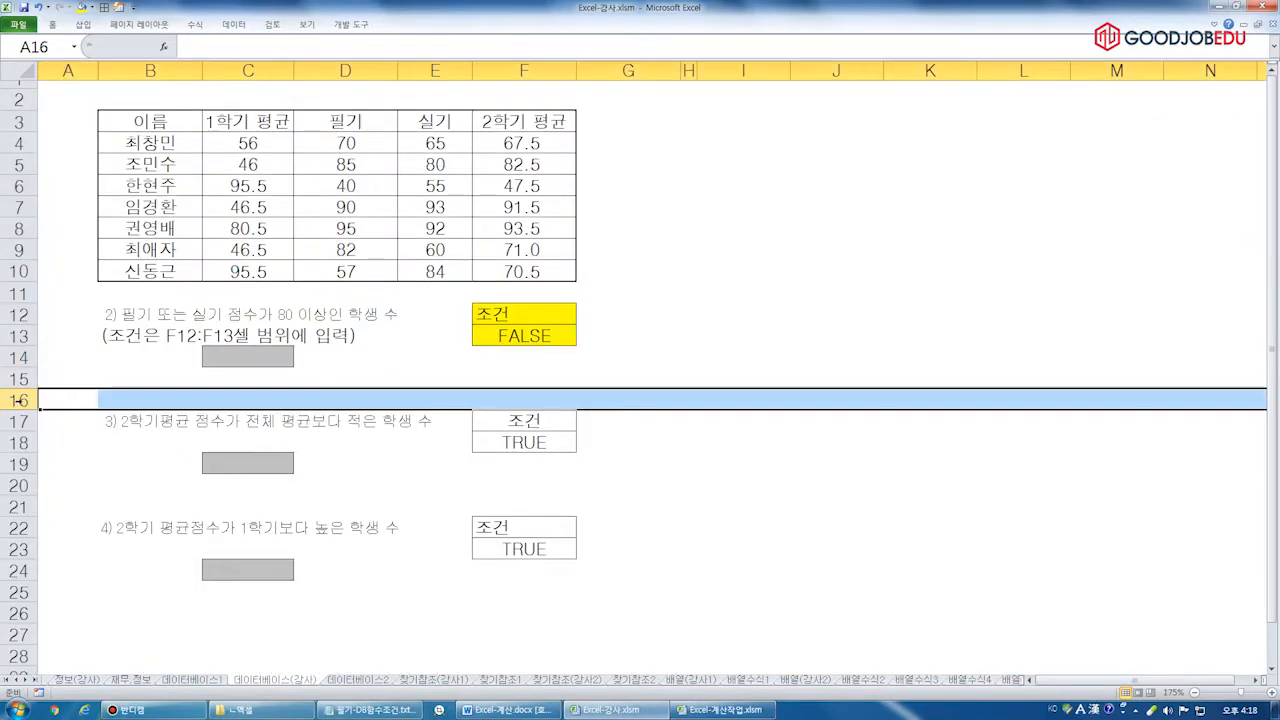
left_click(22, 506, "ctrl")
right_click(24, 506)
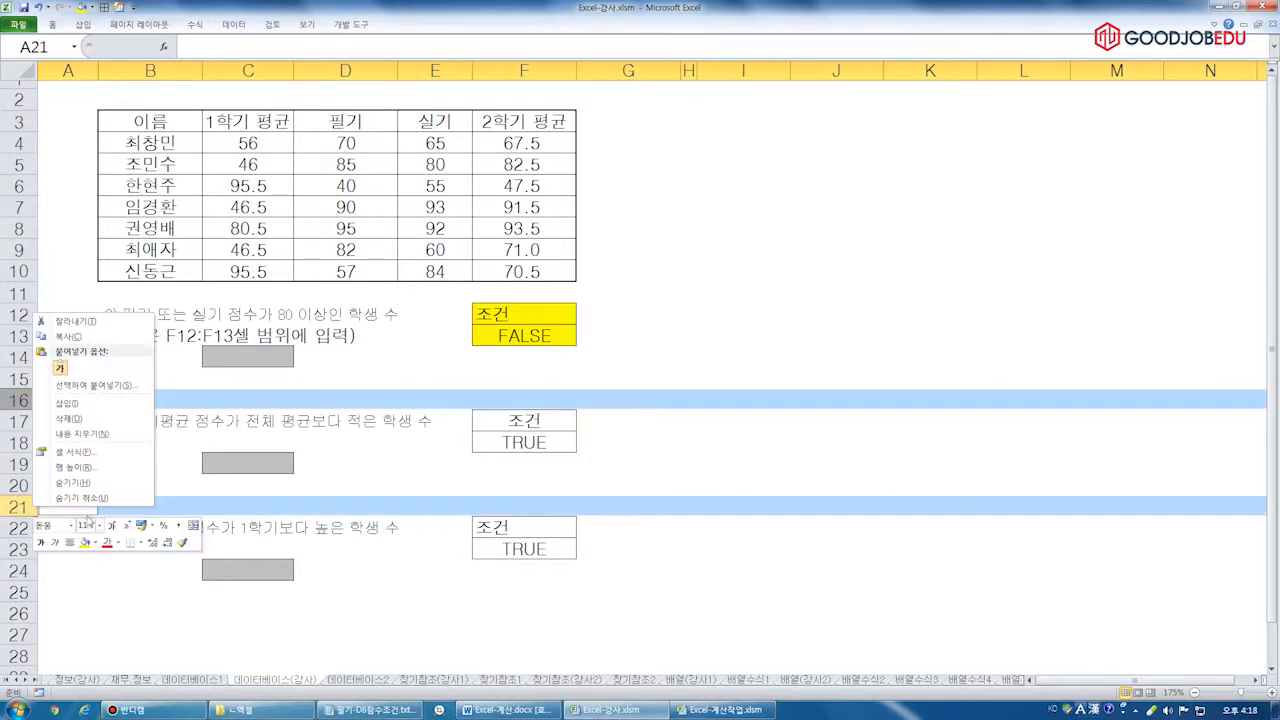
left_click(70, 432)
Center the 조건 headings in F12 and F20
left_click(524, 400)
left_click(518, 304)
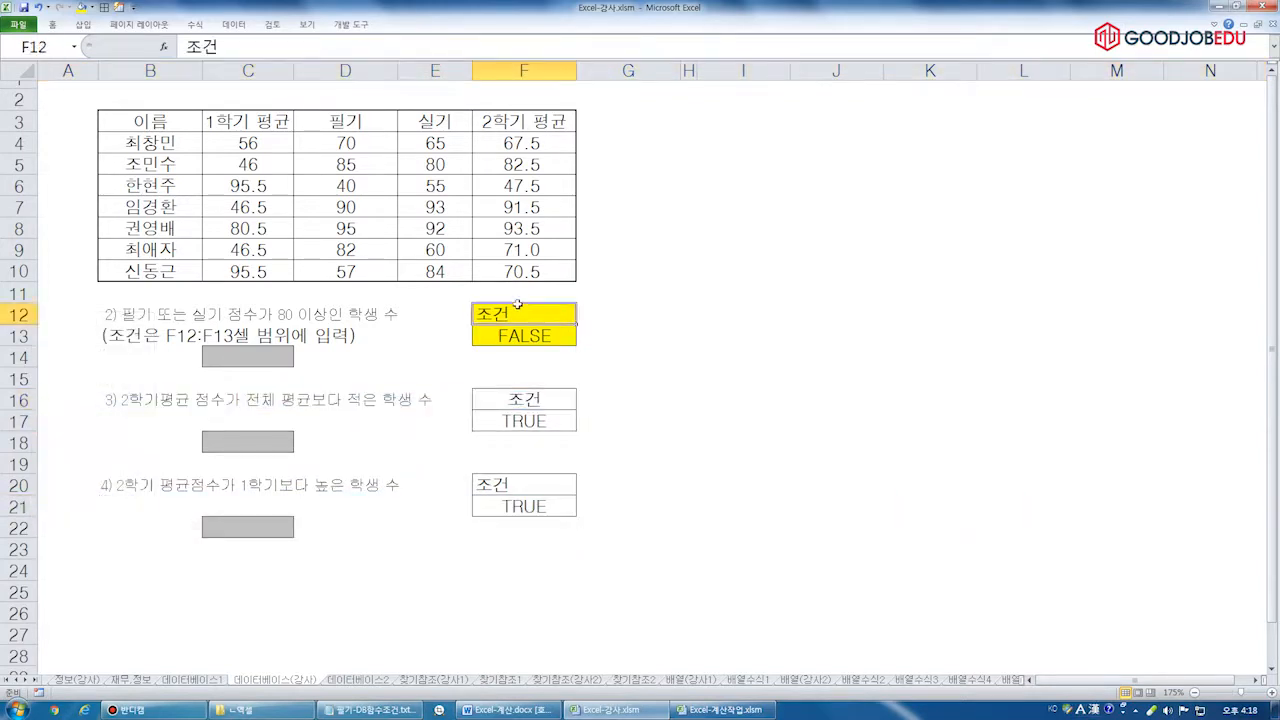
left_click(522, 486, "ctrl")
left_click(53, 25)
left_click(304, 66)
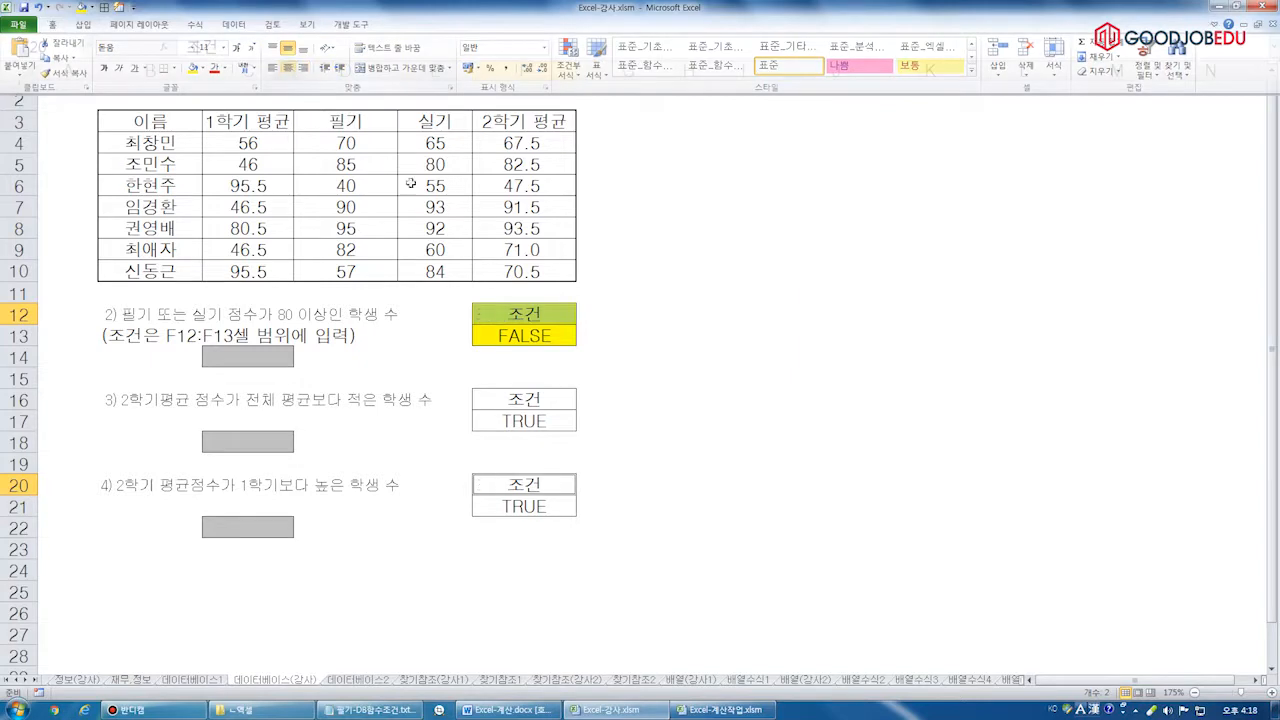
left_click(510, 400)
Examine the criterion formulas in F13, F17 and F21, noting how each starts and which cells it compares
left_click(524, 332)
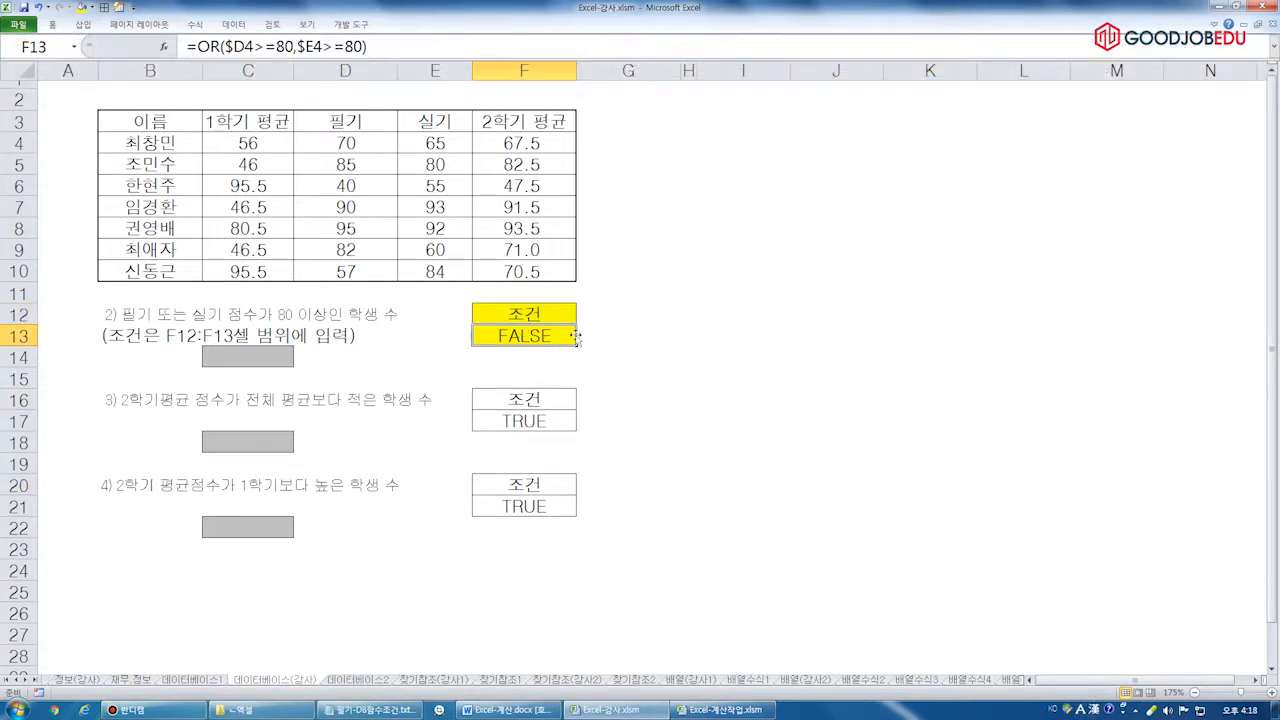
left_click(541, 422)
left_click(541, 520)
left_click(548, 500)
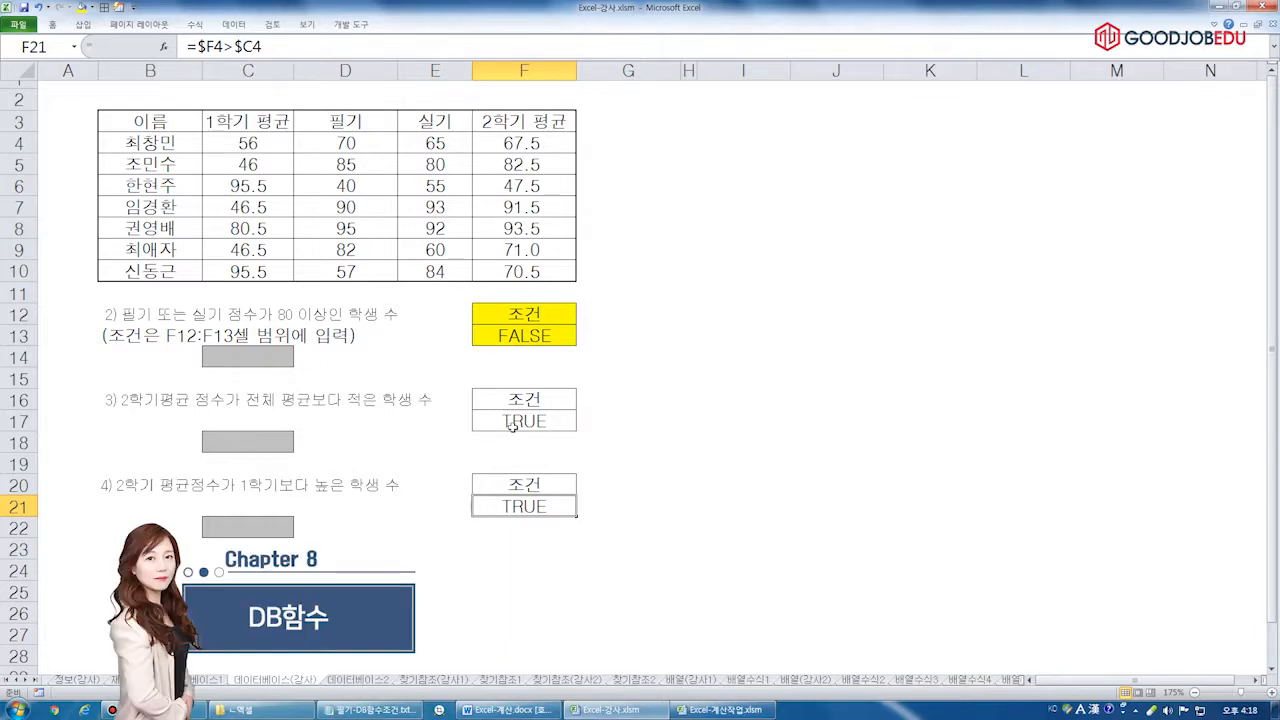
left_click(290, 43)
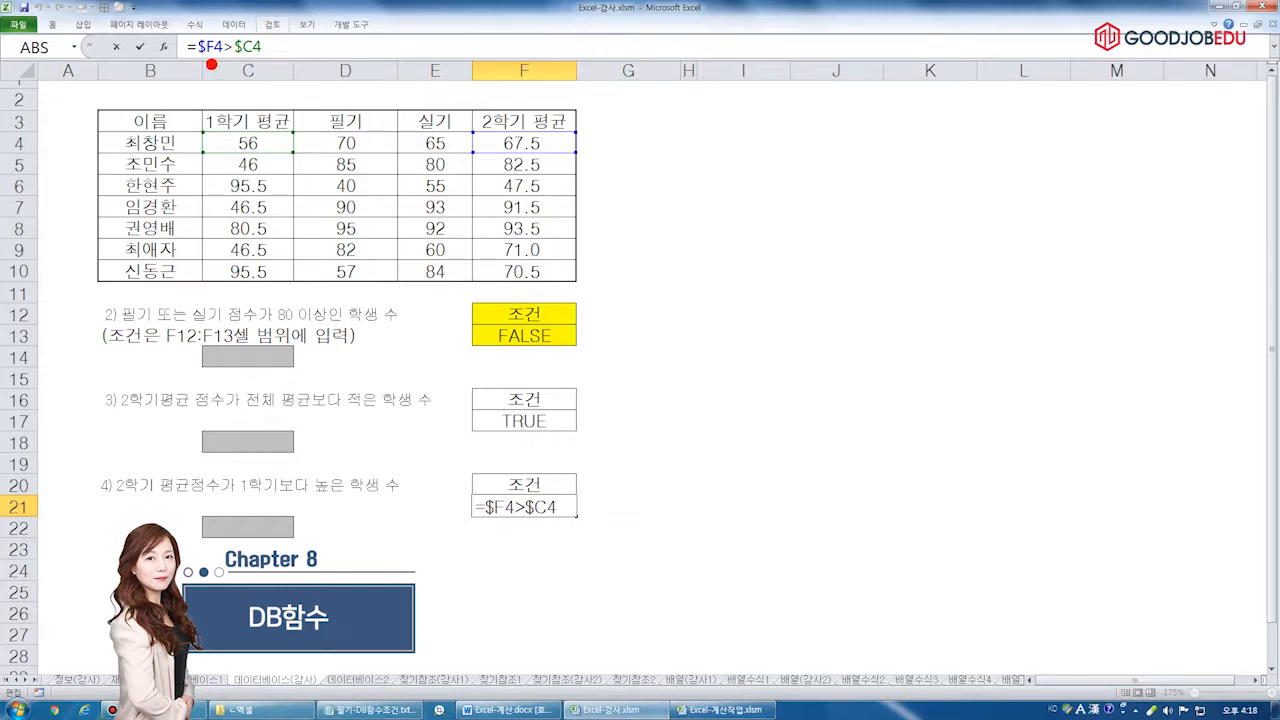
left_click_drag(186, 61, 282, 64)
mouse_move(212, 17)
left_mouse_down()
mouse_move(236, 47)
mouse_move(217, 86)
left_mouse_up()
key("Escape")
key("Escape")
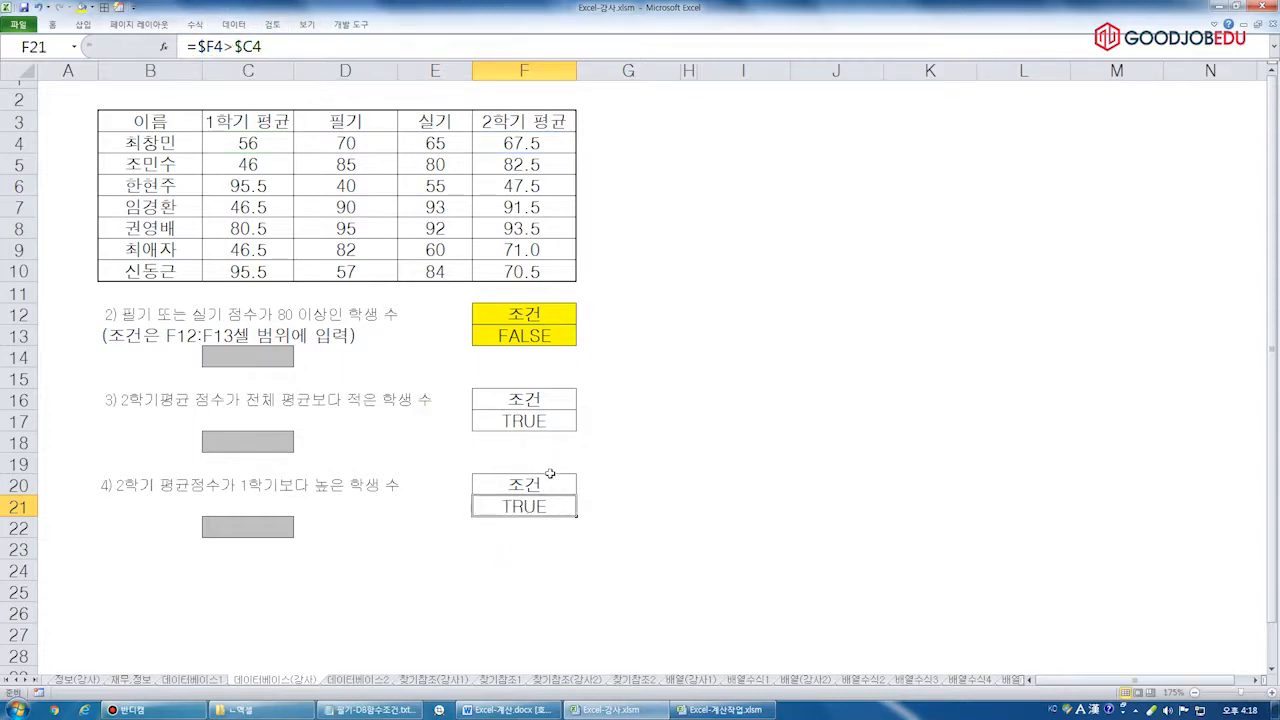
mouse_move(604, 296)
left_mouse_down()
mouse_move(578, 338)
mouse_move(617, 350)
mouse_move(617, 442)
mouse_move(588, 500)
left_mouse_up()
left_click_drag(588, 500, 649, 523)
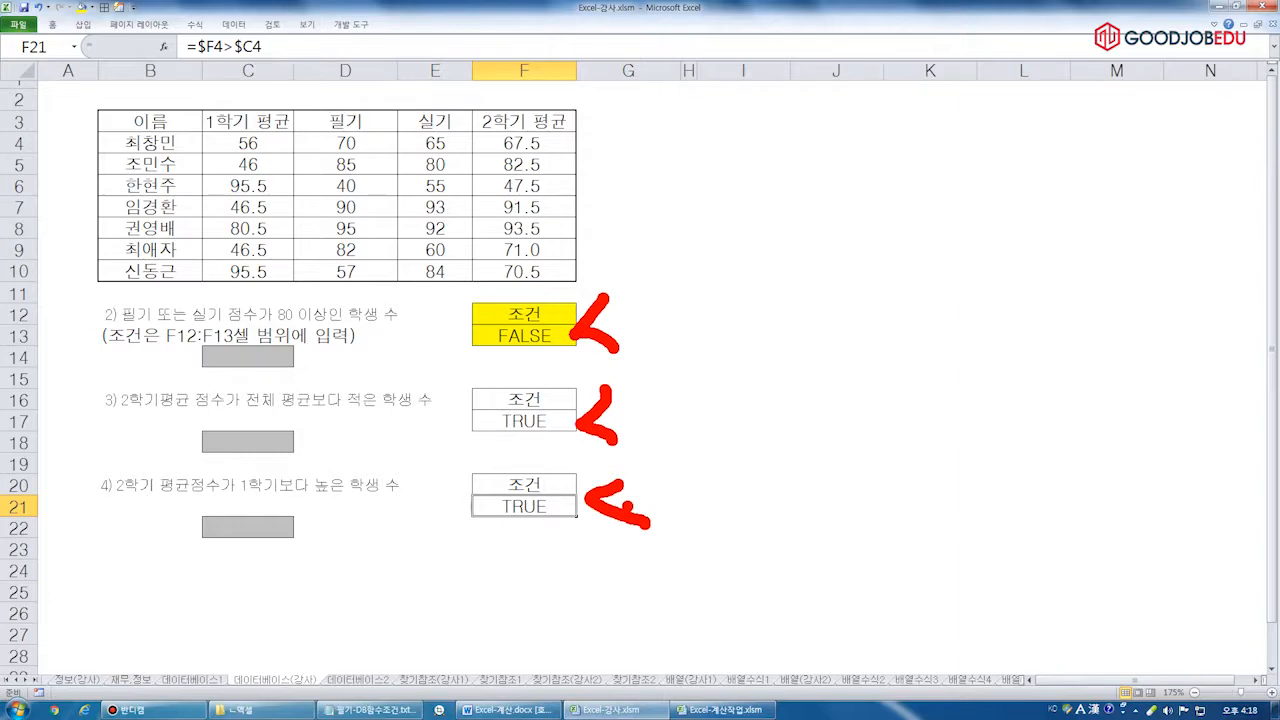
Check which cells the OR formula in F13 references against the 필기 and 실기 columns
left_click(515, 340)
left_click(387, 46)
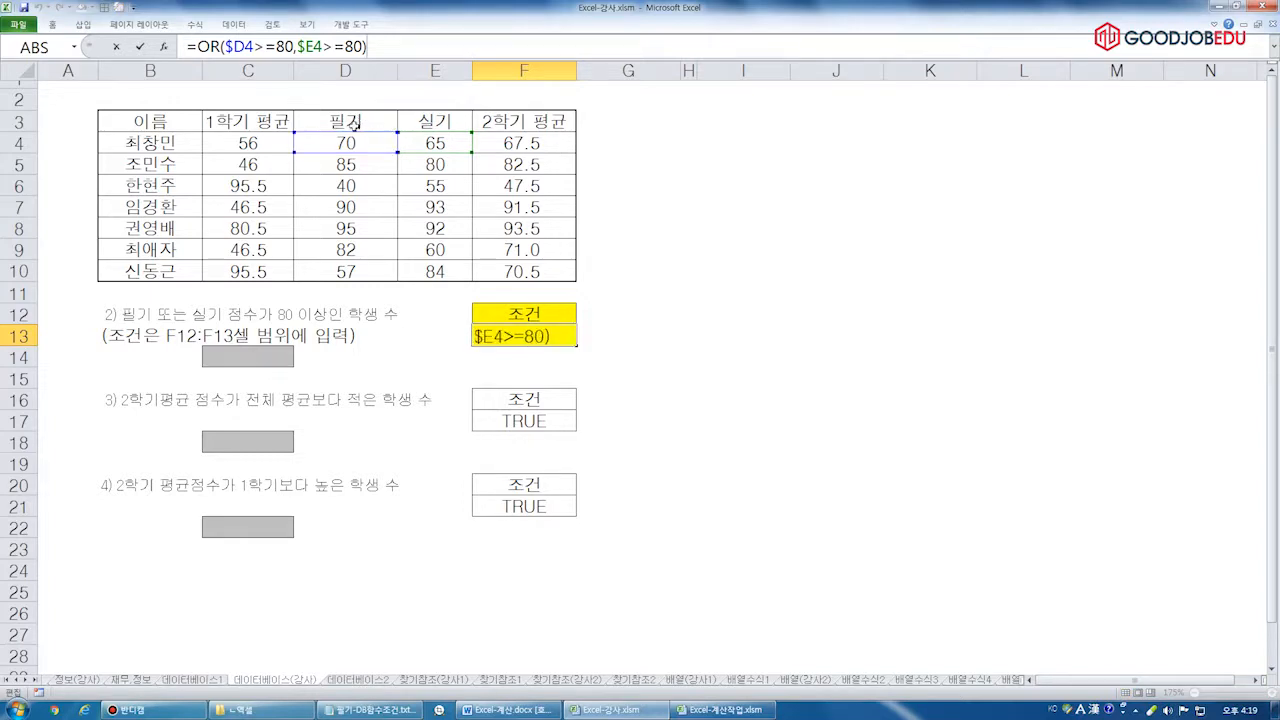
left_click_drag(330, 129, 455, 129)
key("Escape")
left_click_drag(328, 154, 366, 155)
key("Escape")
key("ctrl+Return")
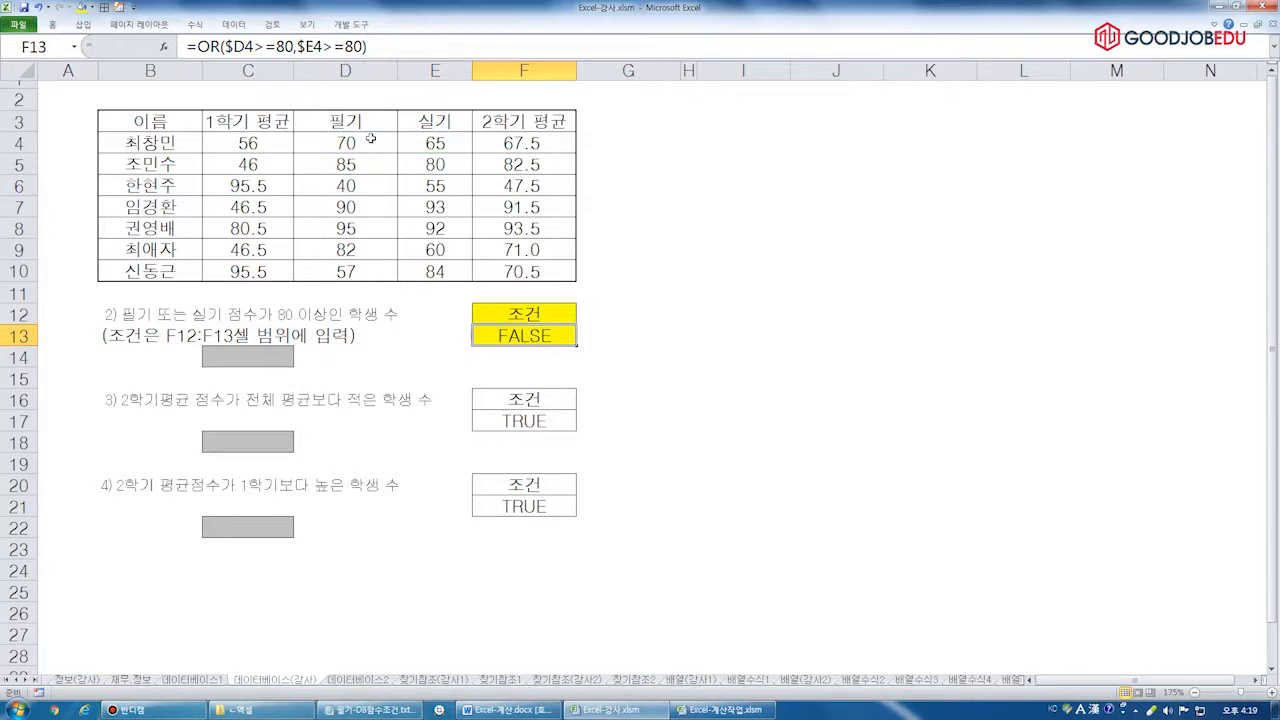
Count the exercise 2 students in C14 with =DCOUNT(B3:F10,F3,F12:F13)
left_click(255, 357)
left_click(313, 43)
type("=DCOUNT(")
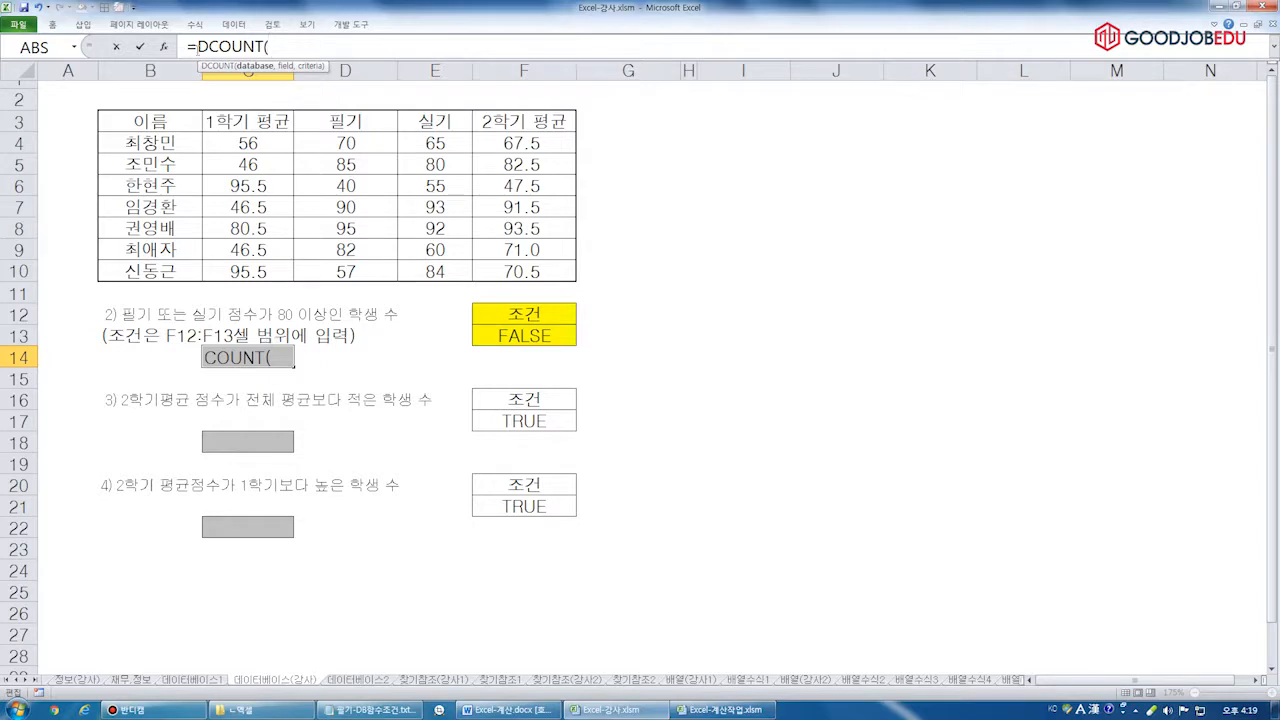
left_click_drag(160, 125, 520, 268)
type(",")
left_click(262, 127)
left_click(435, 124)
left_click(558, 120)
type(",")
left_click_drag(544, 318, 553, 339)
key("Return")
left_click(264, 352)
Count the exercise 3 students in C18 with =DCOUNT(B3:F10,F3,F16:F17)
left_click(250, 440)
type("=")
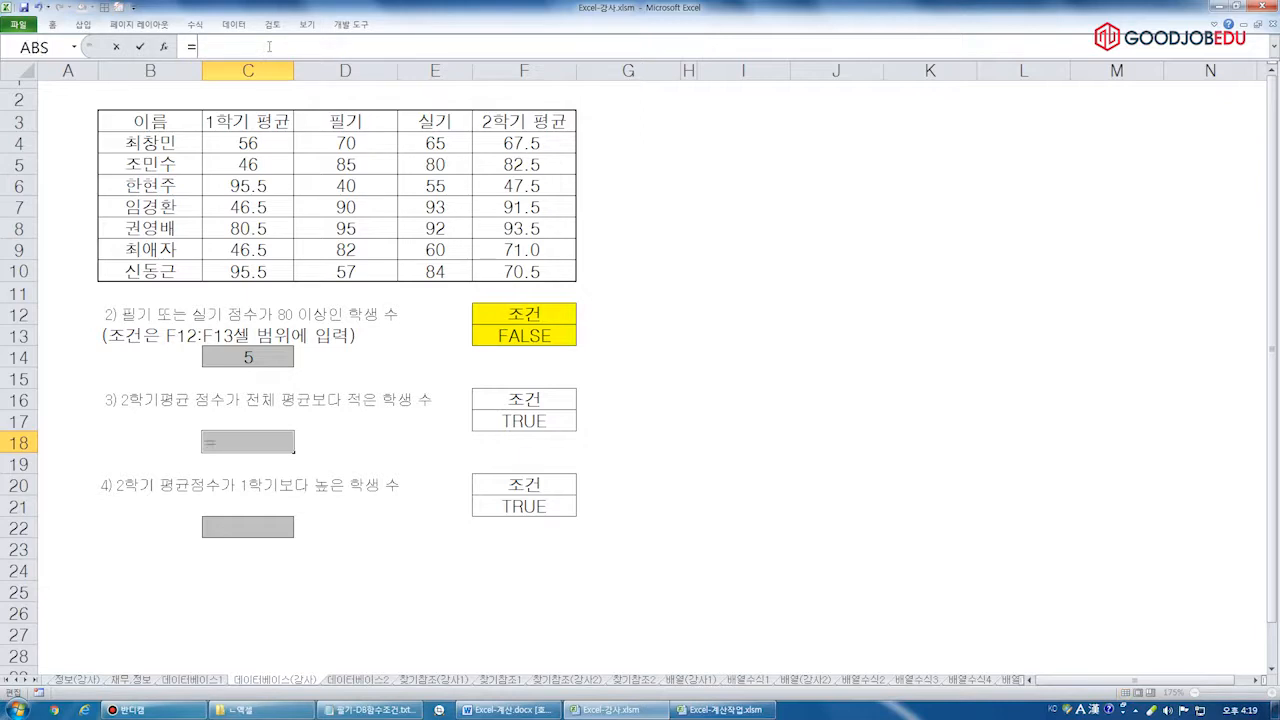
type("DCOUNT(")
left_click_drag(150, 122, 560, 268)
type(",")
left_click(262, 122)
left_click(522, 124)
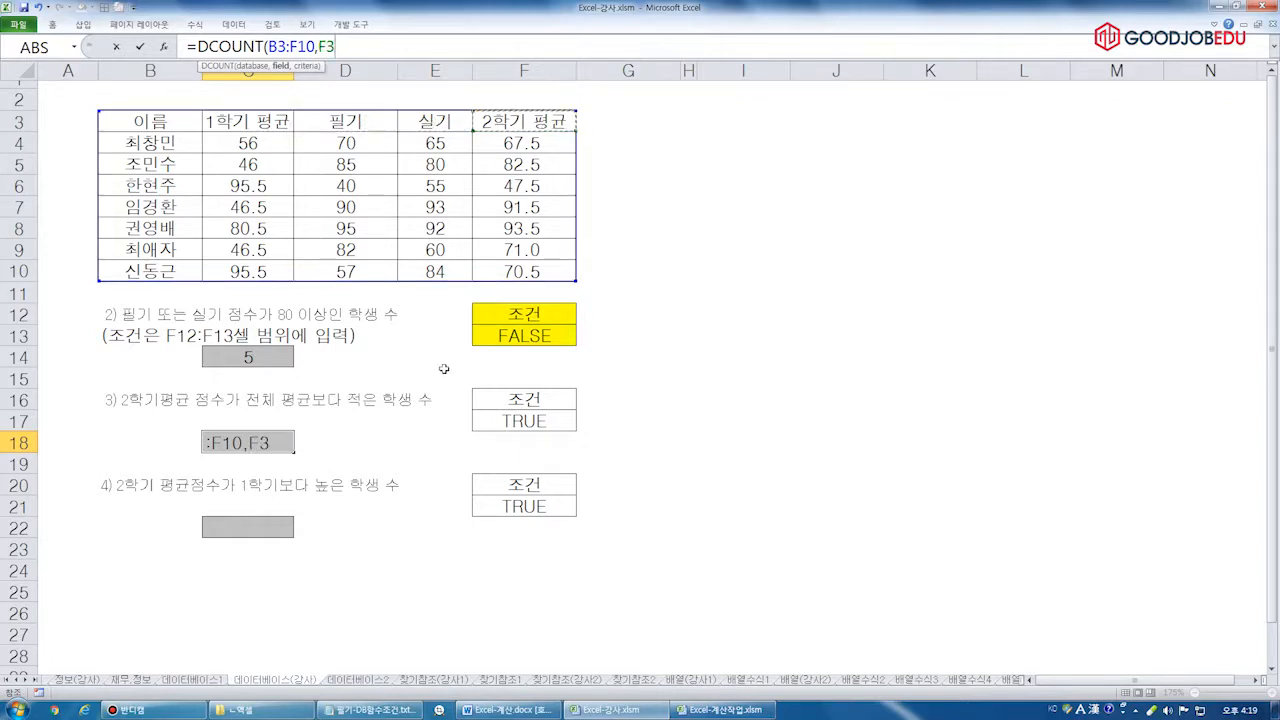
type(",")
left_click_drag(553, 401, 560, 420)
key("Return")
left_click(288, 449)
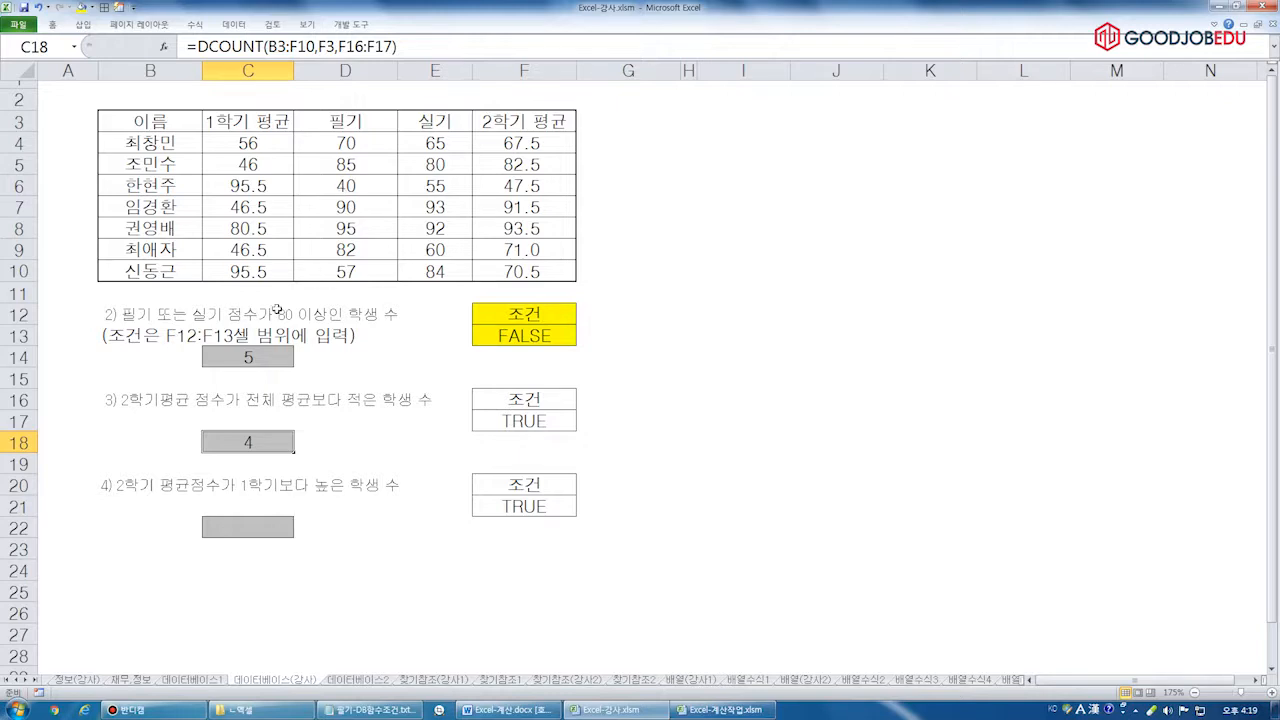
Try the table's field name 필기 as the F12 criterion heading, check its effect on C14, and undo it
left_click(516, 317)
left_click(352, 124)
key("Right")
key("Right")
left_click(355, 125)
key("ctrl+c")
left_click(519, 314)
key("ctrl+v")
mouse_move(272, 348)
left_mouse_down()
mouse_move(242, 379)
mouse_move(208, 372)
mouse_move(290, 386)
left_mouse_up()
left_click_drag(462, 301, 592, 348)
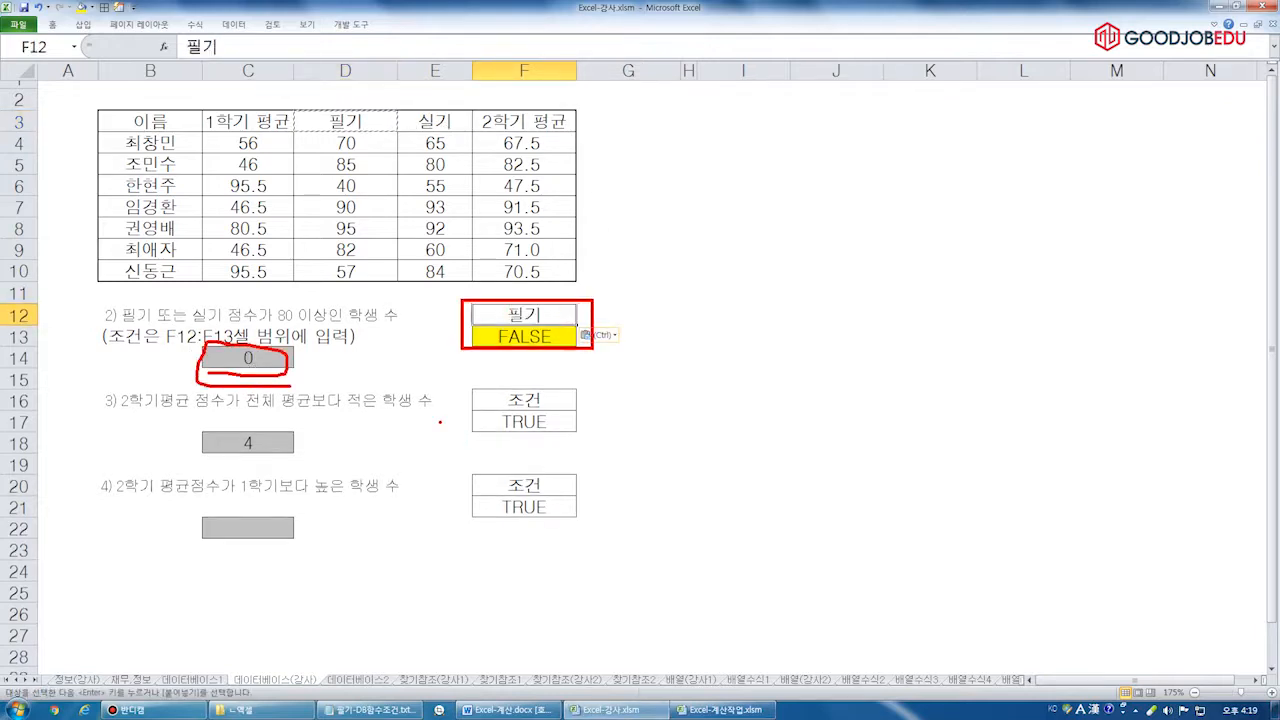
key("ctrl+z")
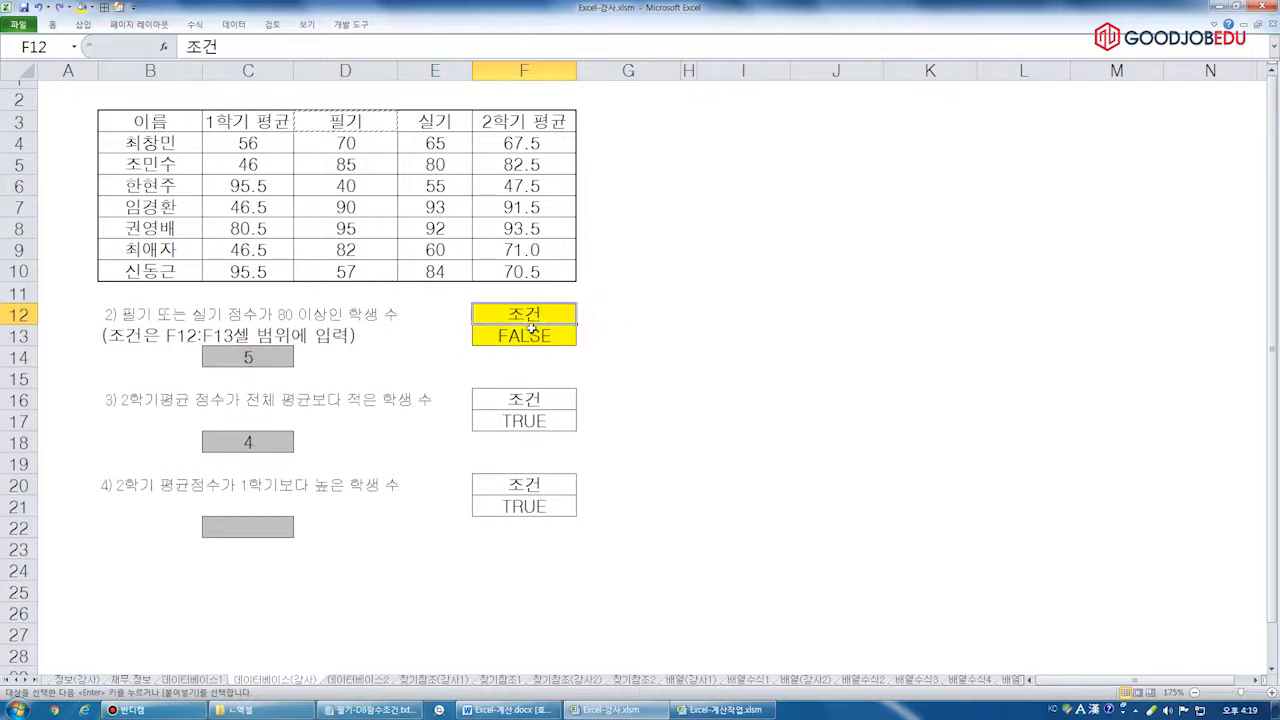
Check the C14 formula and review the rule in 필기-DB함수조건.txt about using a heading different from existing field names
left_click(205, 353)
key("ctrl+2")
mouse_move(272, 342)
left_mouse_down()
mouse_move(226, 372)
mouse_move(276, 344)
left_mouse_up()
key("Escape")
left_click(398, 703)
left_click_drag(117, 141, 742, 166)
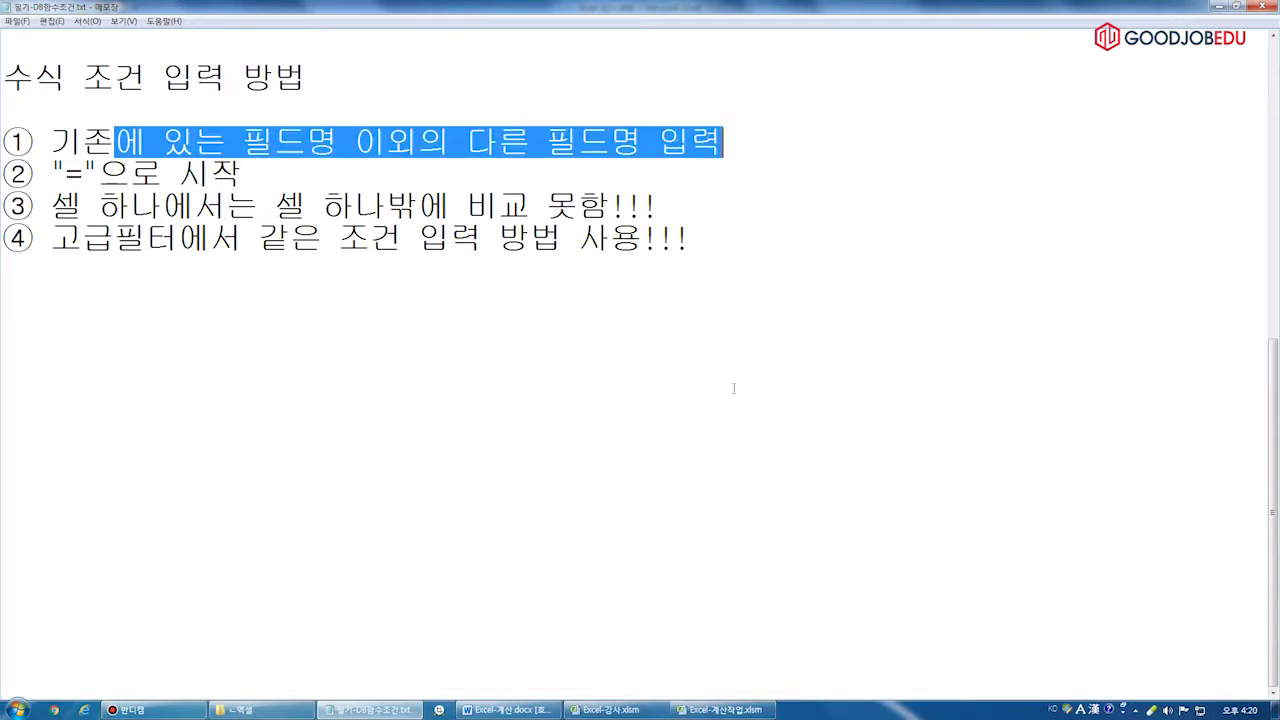
left_click(608, 709)
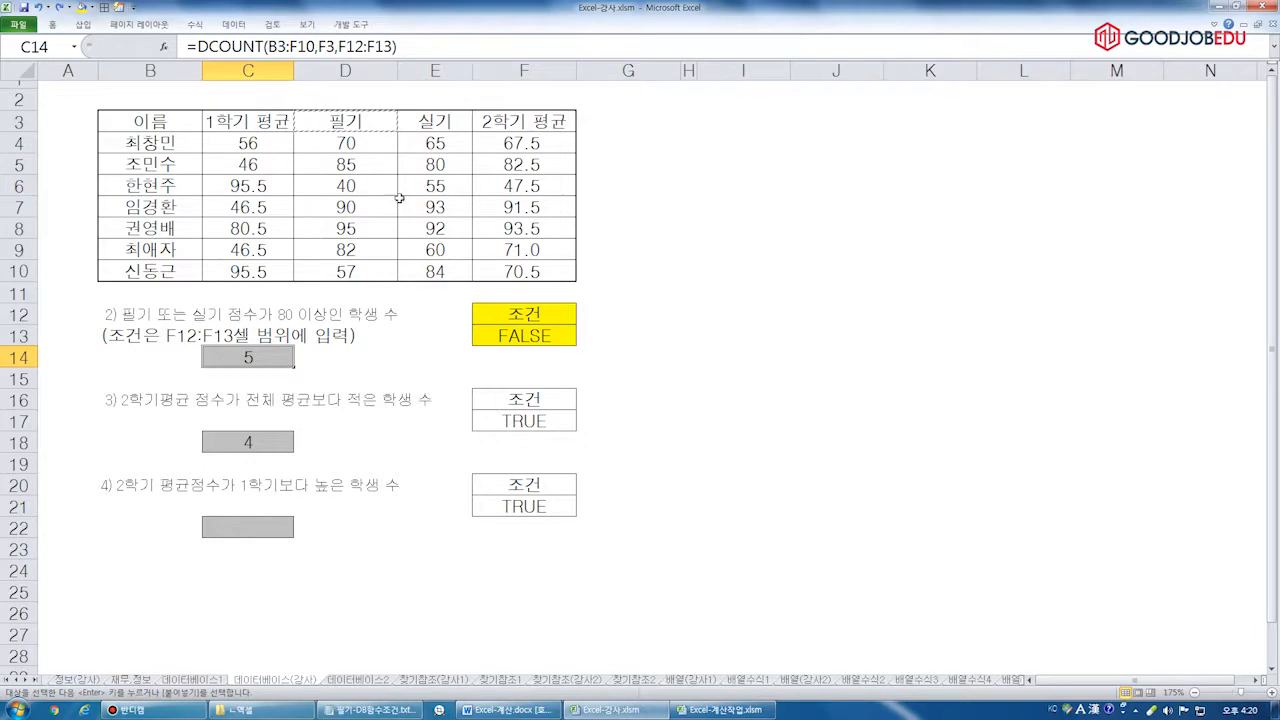
double_click(356, 121)
left_click(592, 275)
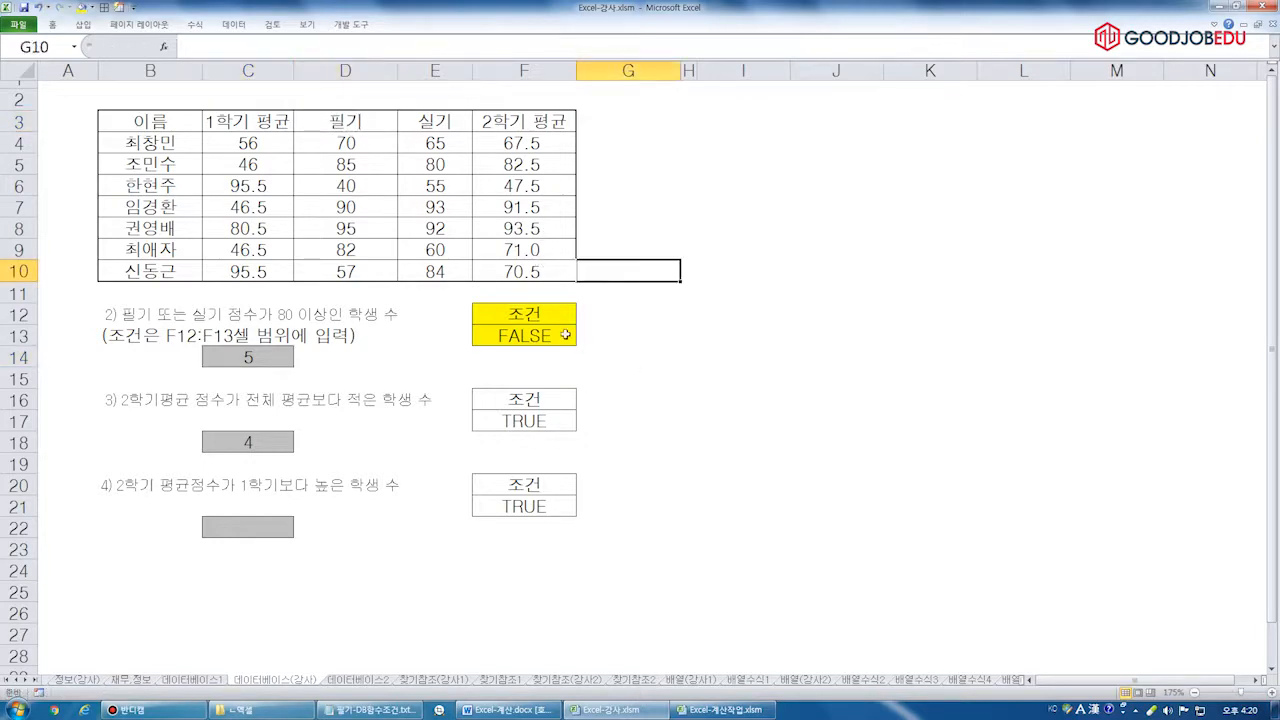
Review the 데이터베이스 함수 section in Excel-계산.docx and the 수식 조건 입력 방법 notes, including the 고급필터 rule
left_click(509, 709)
left_click_drag(722, 70, 900, 72)
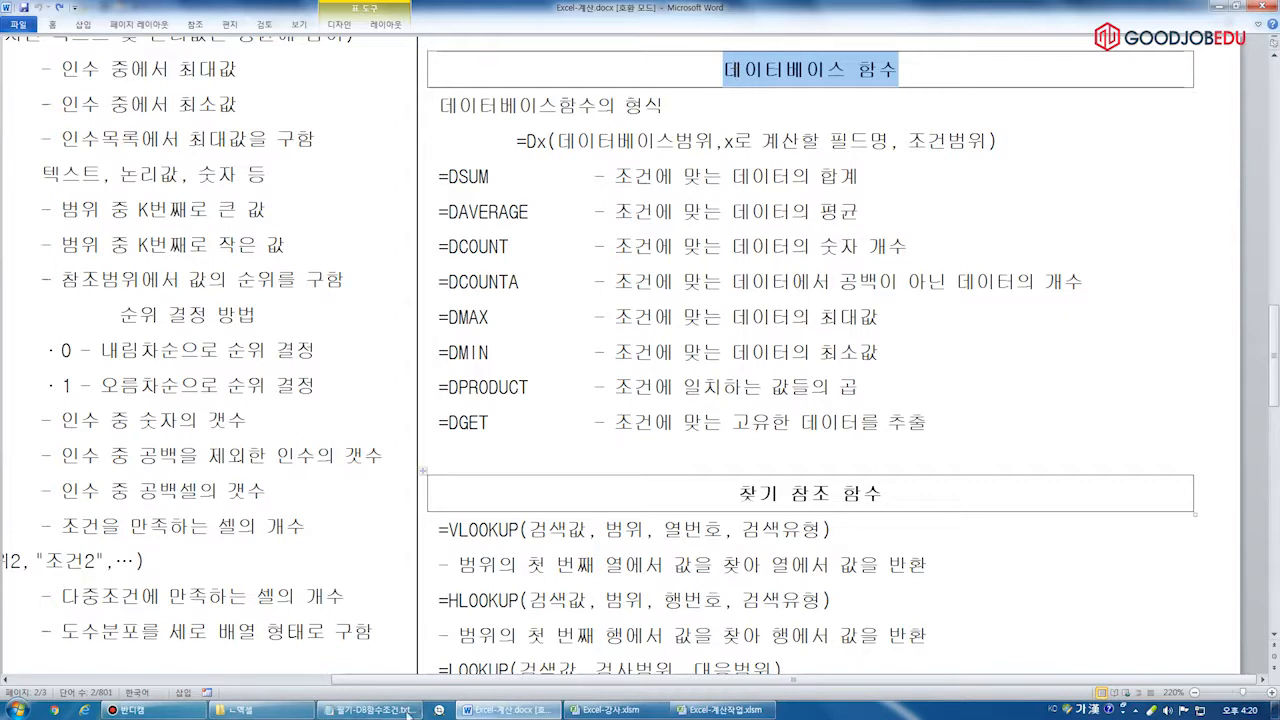
left_click(362, 709)
left_click_drag(28, 102, 3, 67)
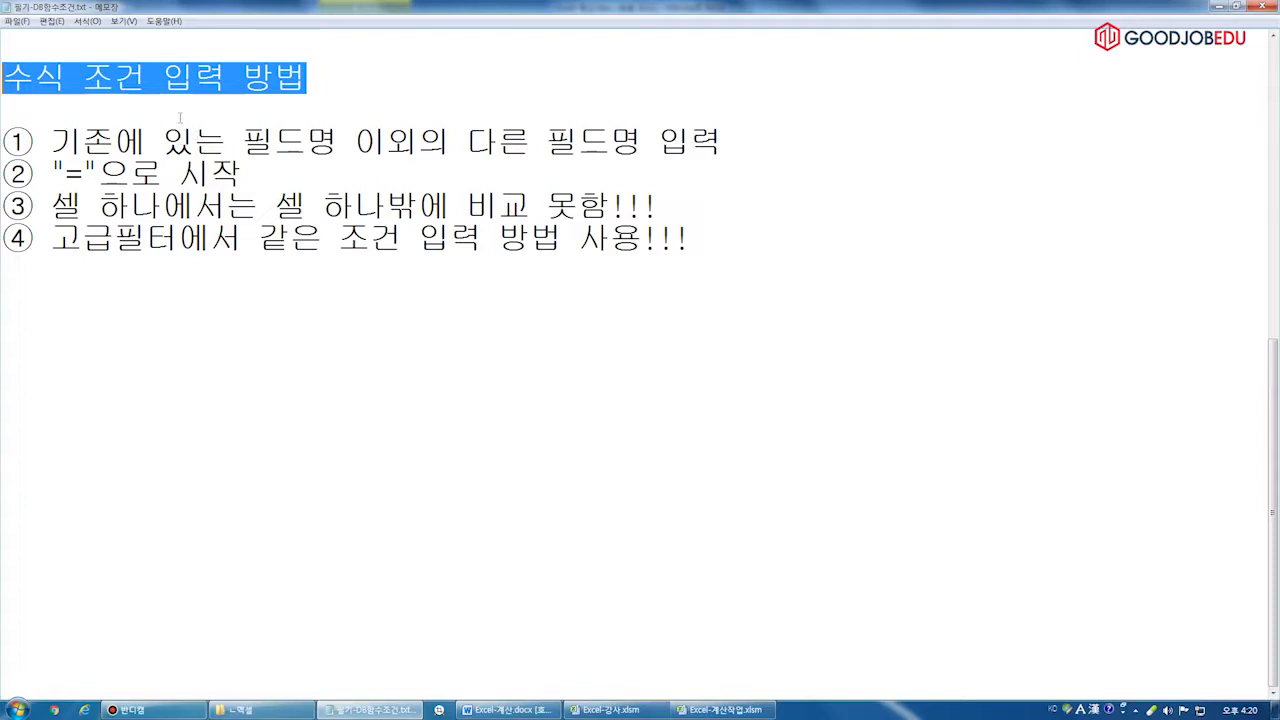
left_click_drag(52, 237, 180, 237)
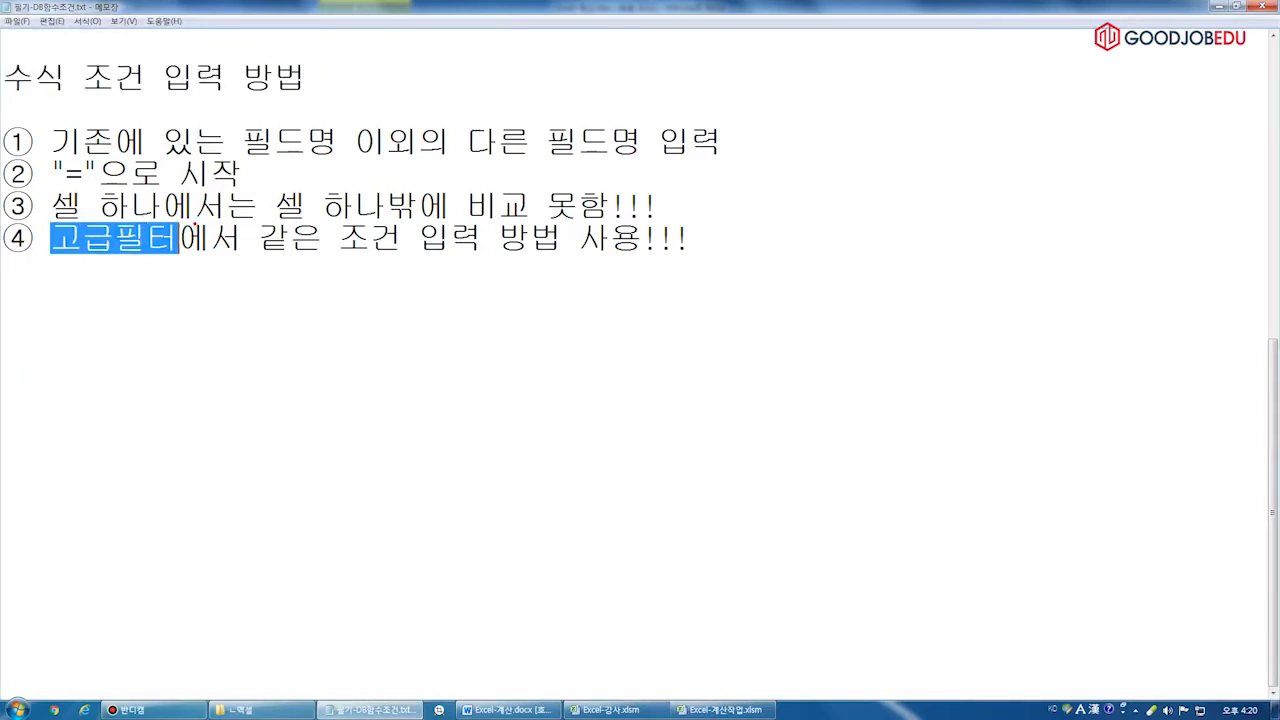
mouse_move(20, 206)
left_mouse_down()
mouse_move(157, 210)
mouse_move(189, 268)
left_mouse_up()
mouse_move(122, 367)
left_mouse_down()
mouse_move(166, 304)
mouse_move(192, 323)
left_mouse_up()
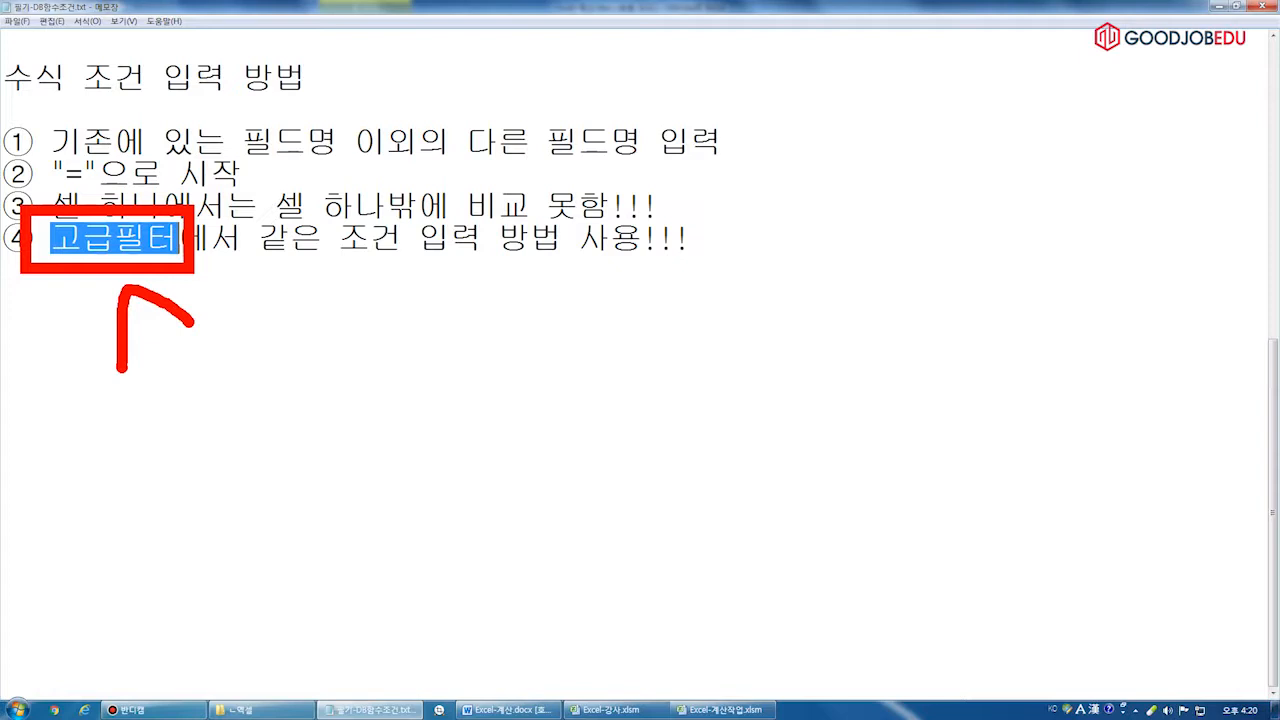
key("Escape")
left_click_drag(5, 72, 308, 76)
Return to Excel-강사.xlsm and look through the exercises on the 데이터베이스2 sheet
left_click(605, 709)
left_click(641, 357)
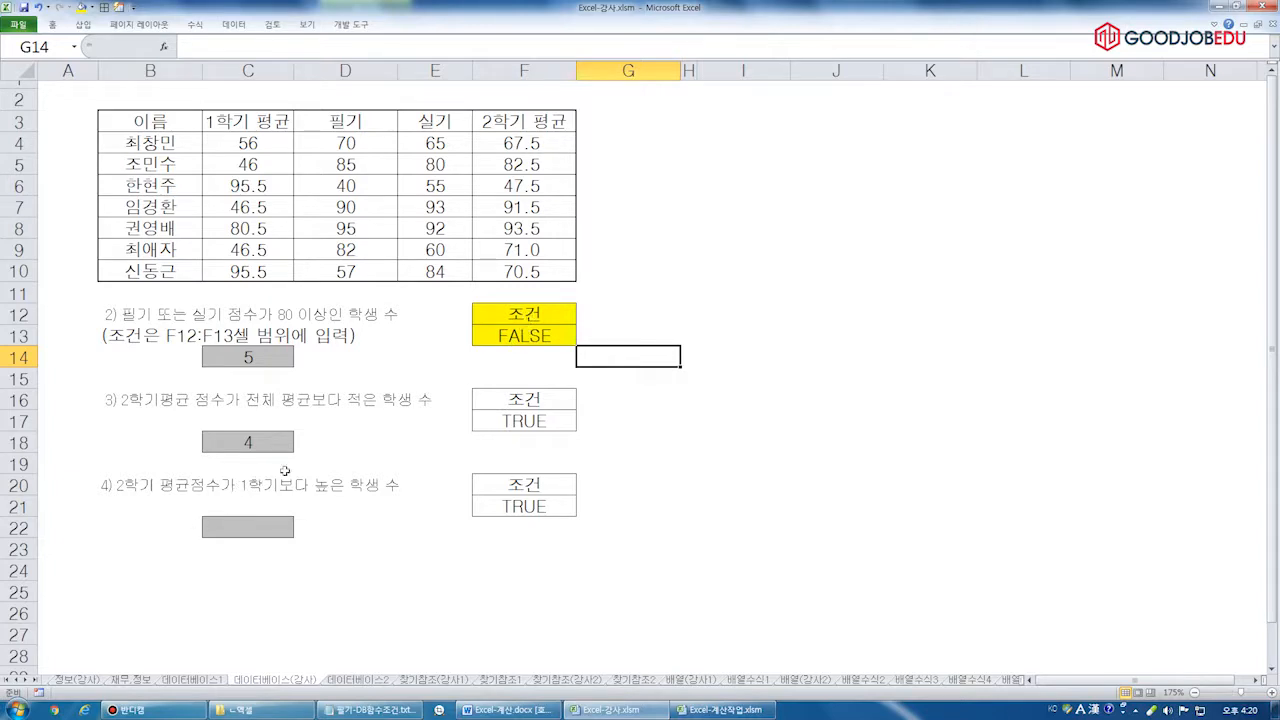
left_click(360, 598)
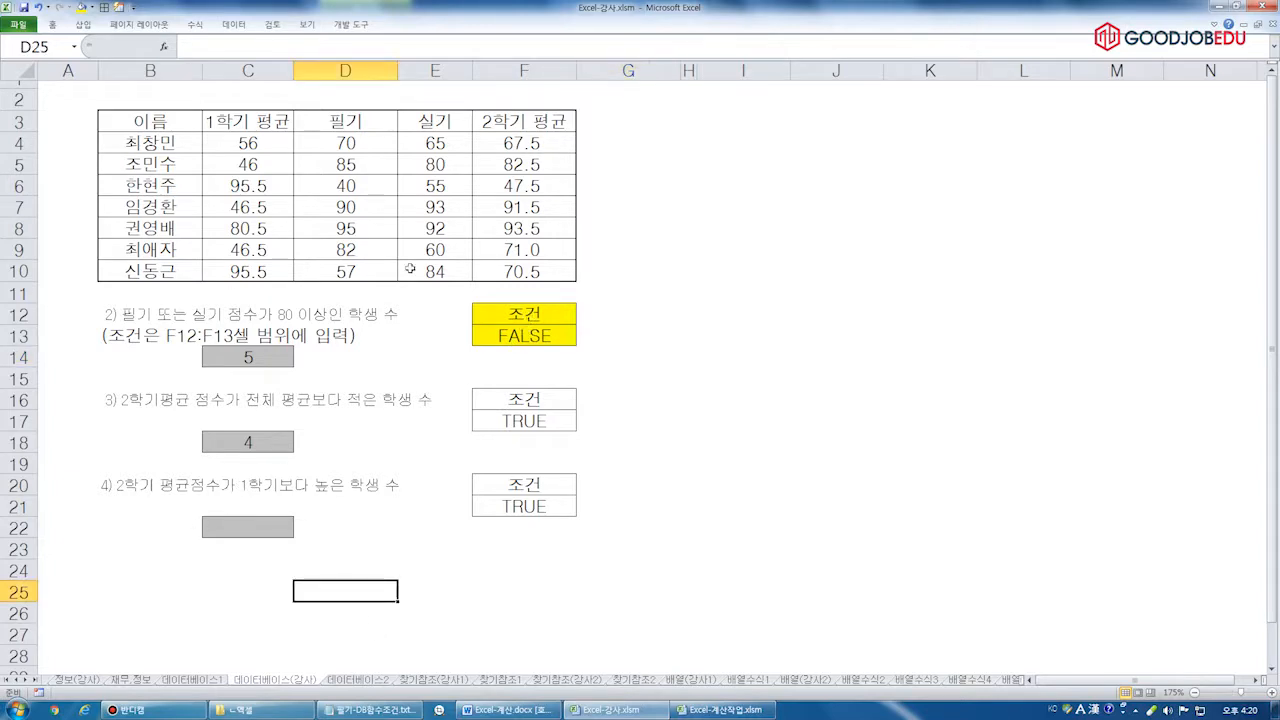
left_click(353, 681)
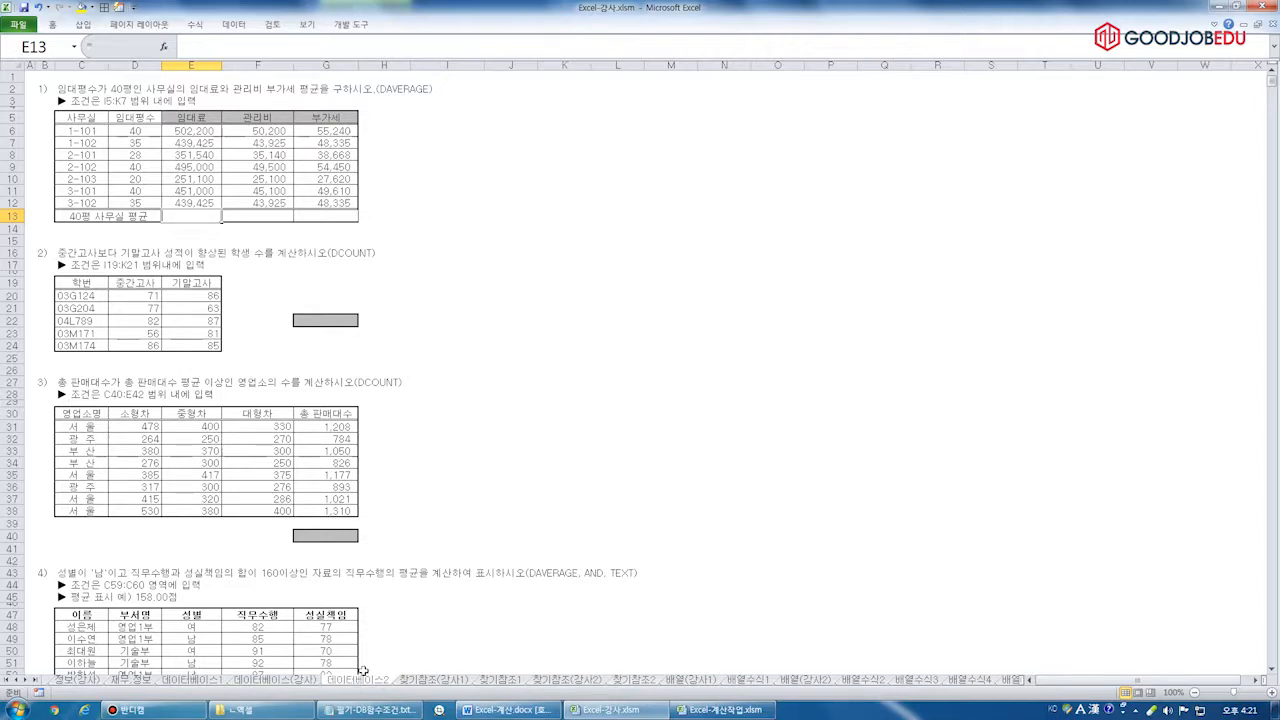
scroll(368, 458, "down", 15)
scroll(391, 441, "up", 7)
scroll(391, 441, "up", 8)
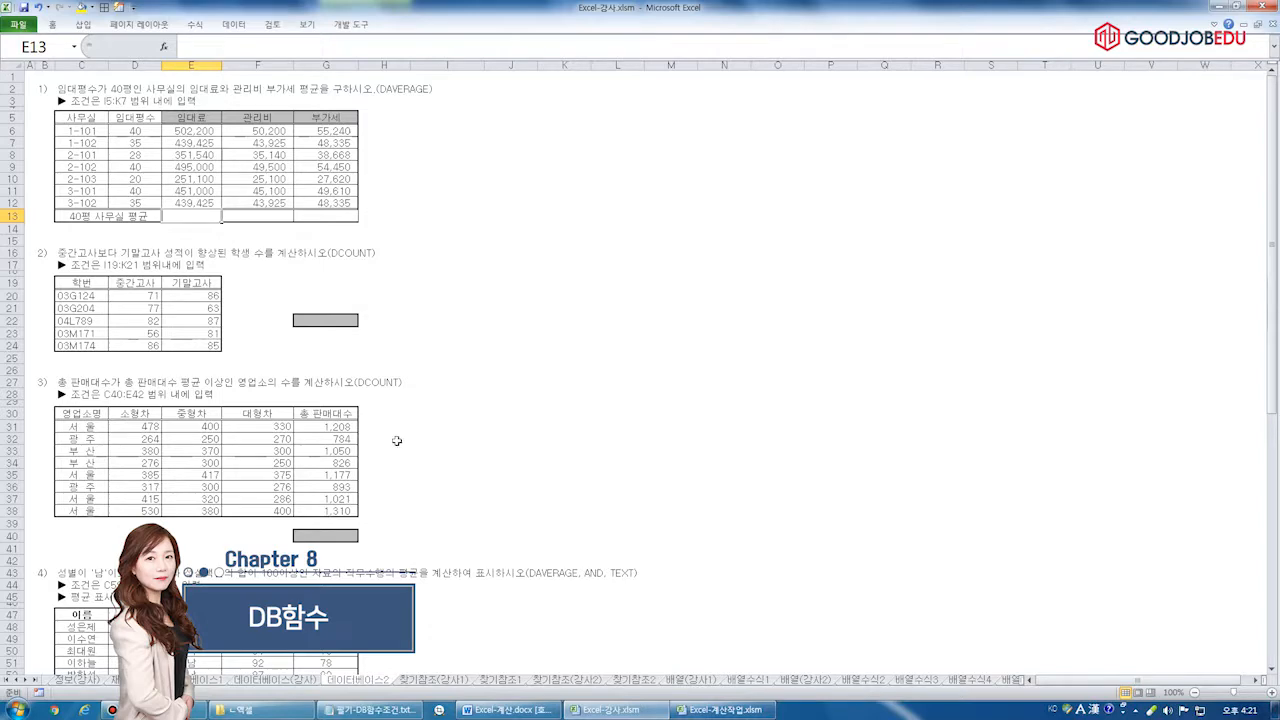
Switch to Excel-계산작업.xlsm and view the exercises on its 데이터베이스2 sheet
left_click(735, 711)
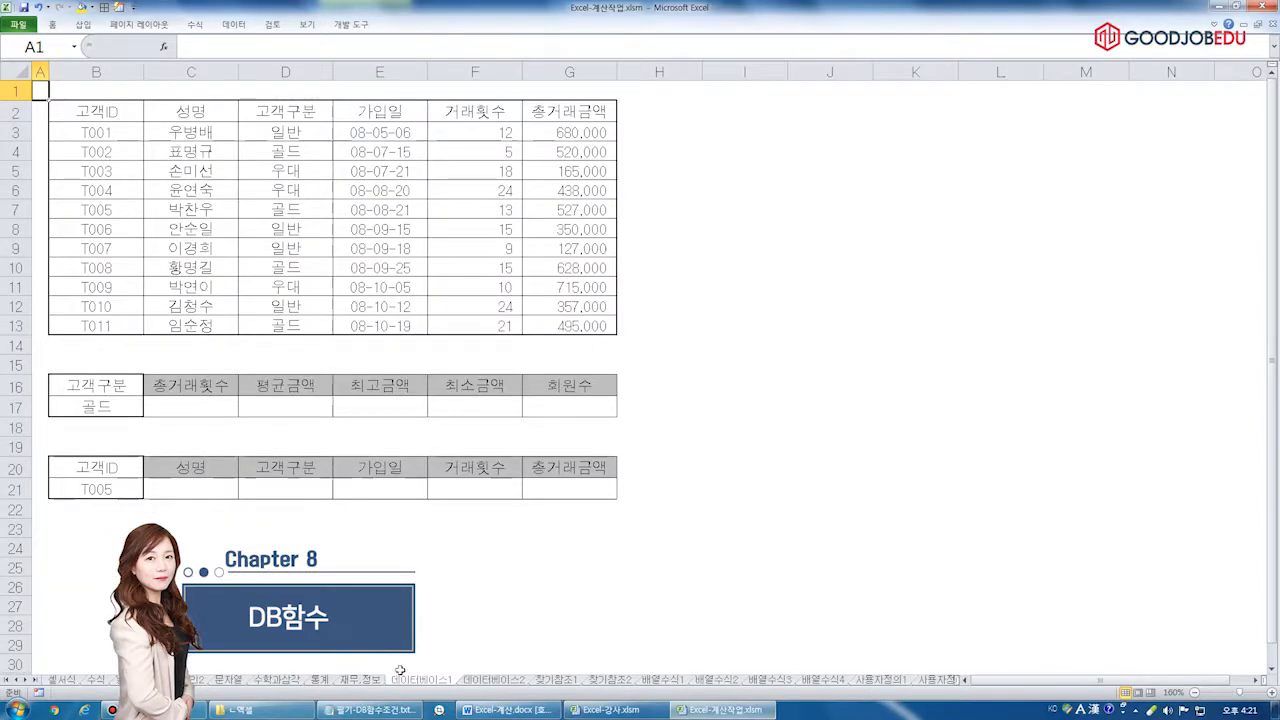
left_click(511, 681)
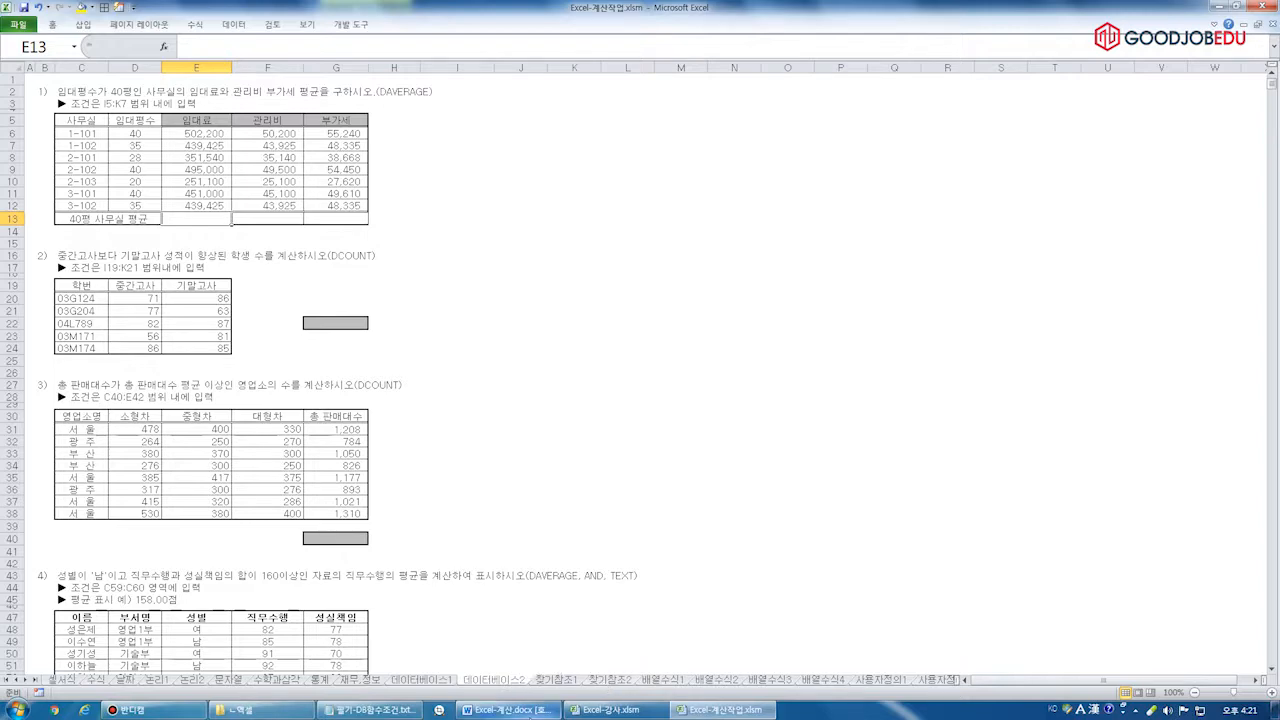
Switch to Excel-계산.docx and review the 찾기 참조 함수, 배열 수식 and 사용자 정의 함수 sections
left_click(527, 712)
scroll(718, 312, "down", 5)
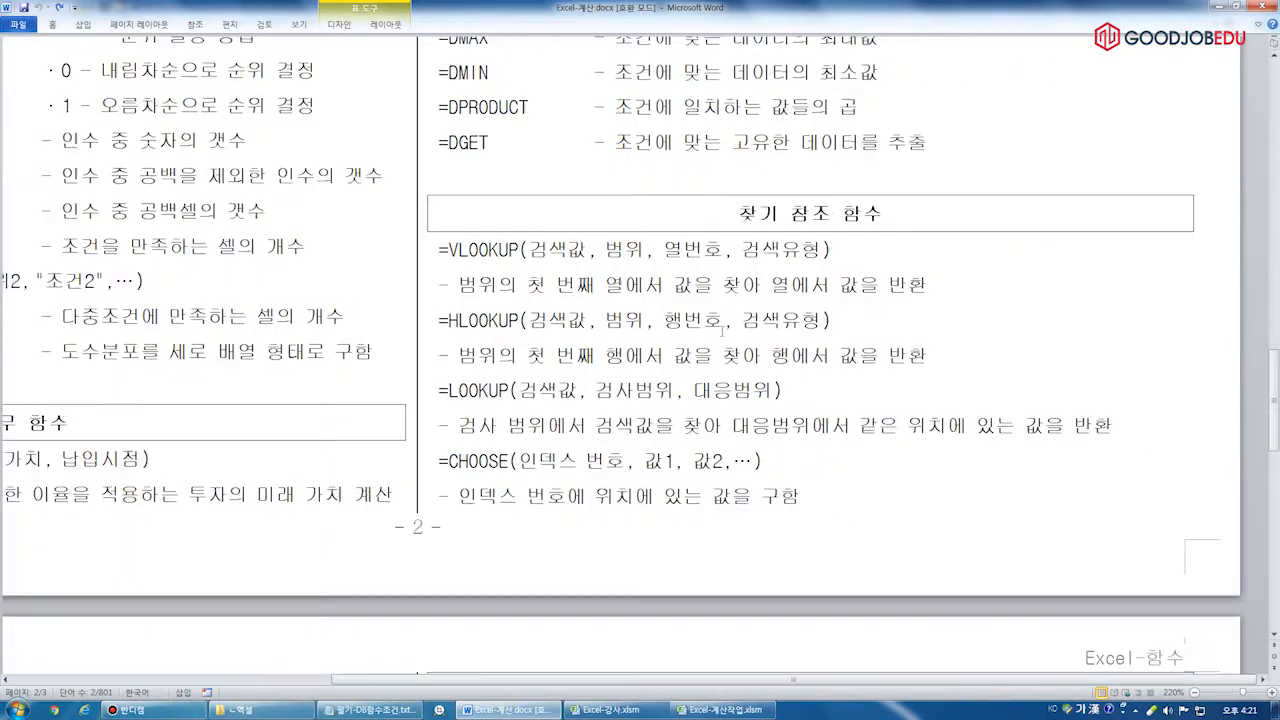
scroll(750, 318, "down", 2)
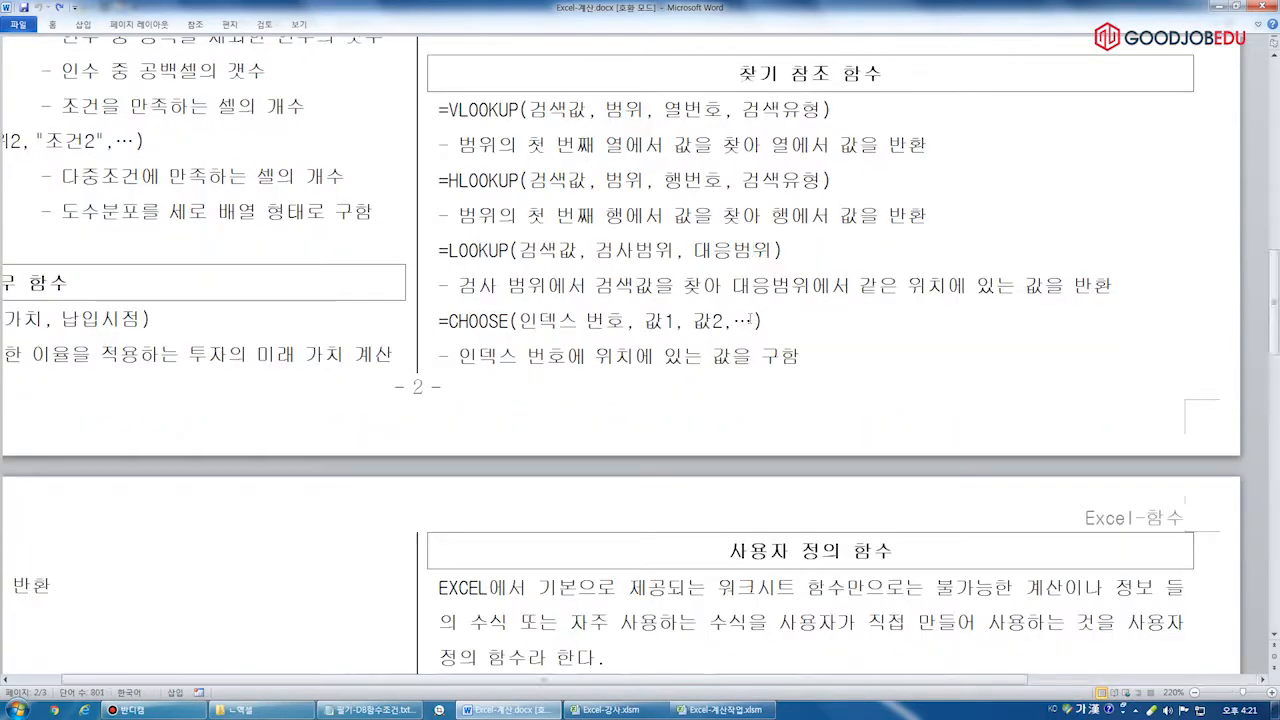
scroll(750, 318, "down", 4)
scroll(750, 318, "down", 6)
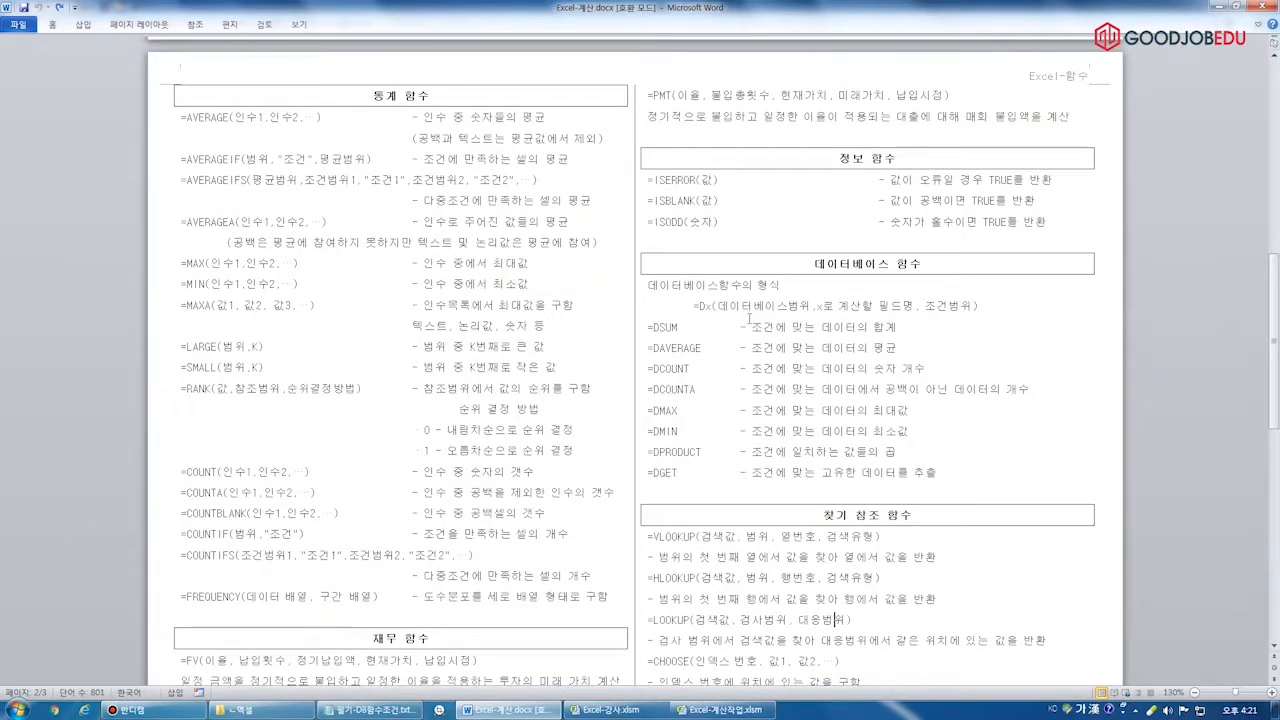
scroll(746, 320, "down", 5)
scroll(746, 320, "down", 2)
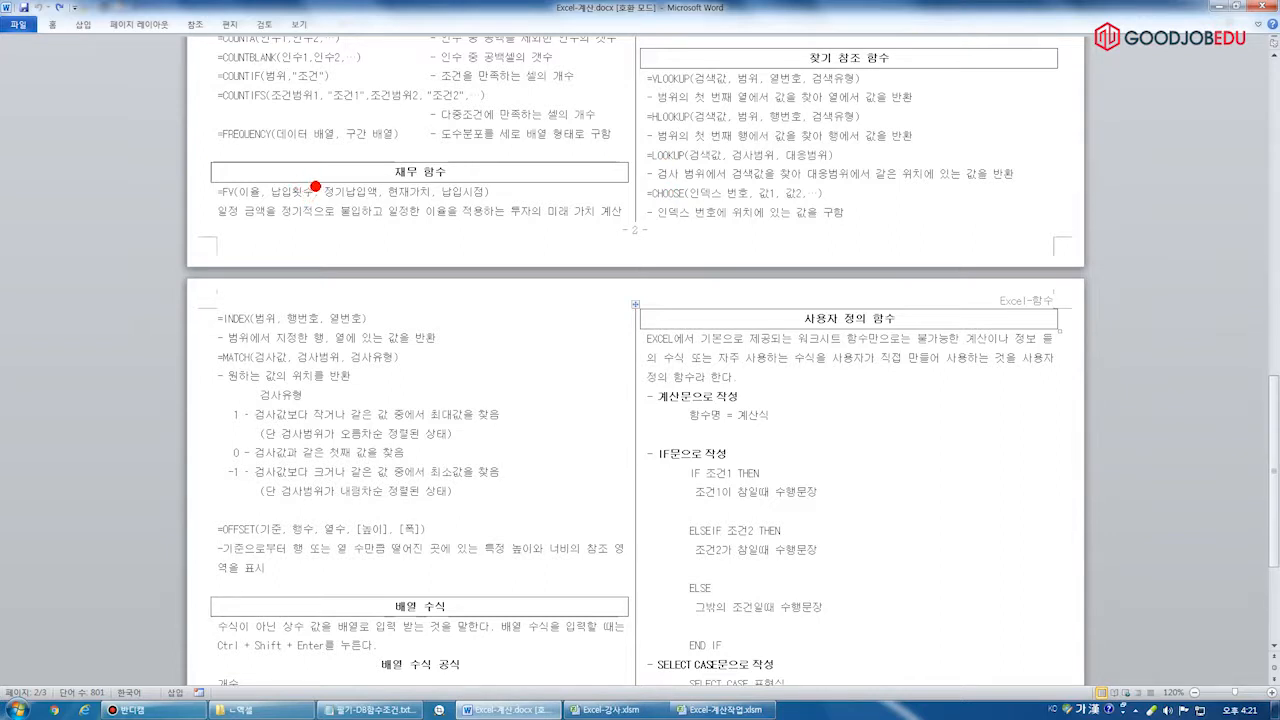
Write 5 with 2, 2 and 1 below it in red screen ink over the function notes, and clear the ink
left_click_drag(448, 16, 386, 140)
left_click_drag(448, 40, 512, 28)
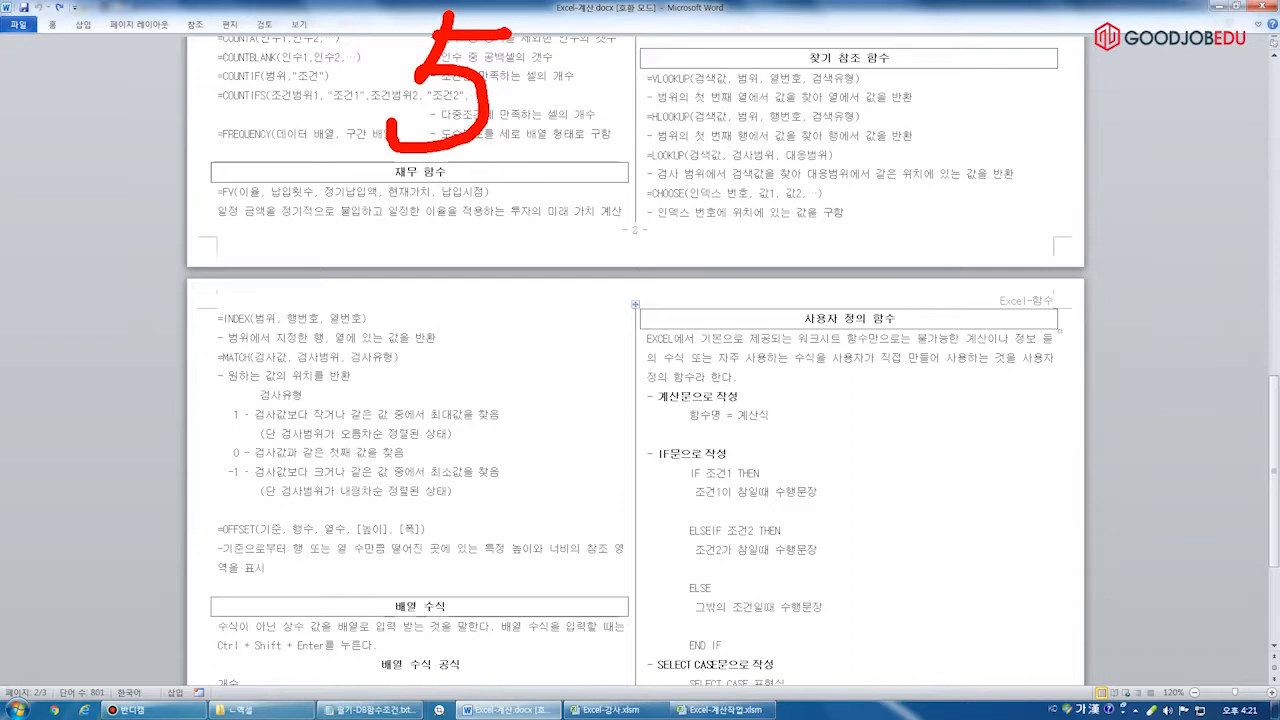
left_click_drag(222, 204, 352, 260)
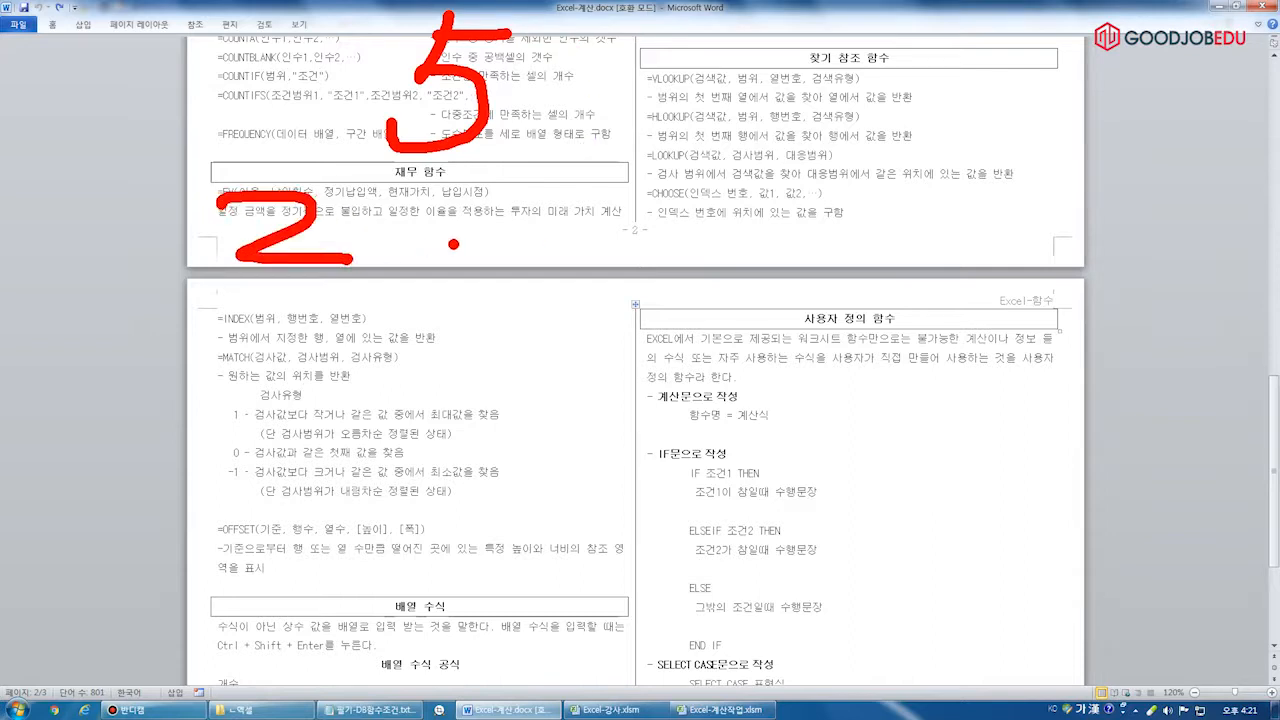
left_click_drag(416, 196, 537, 257)
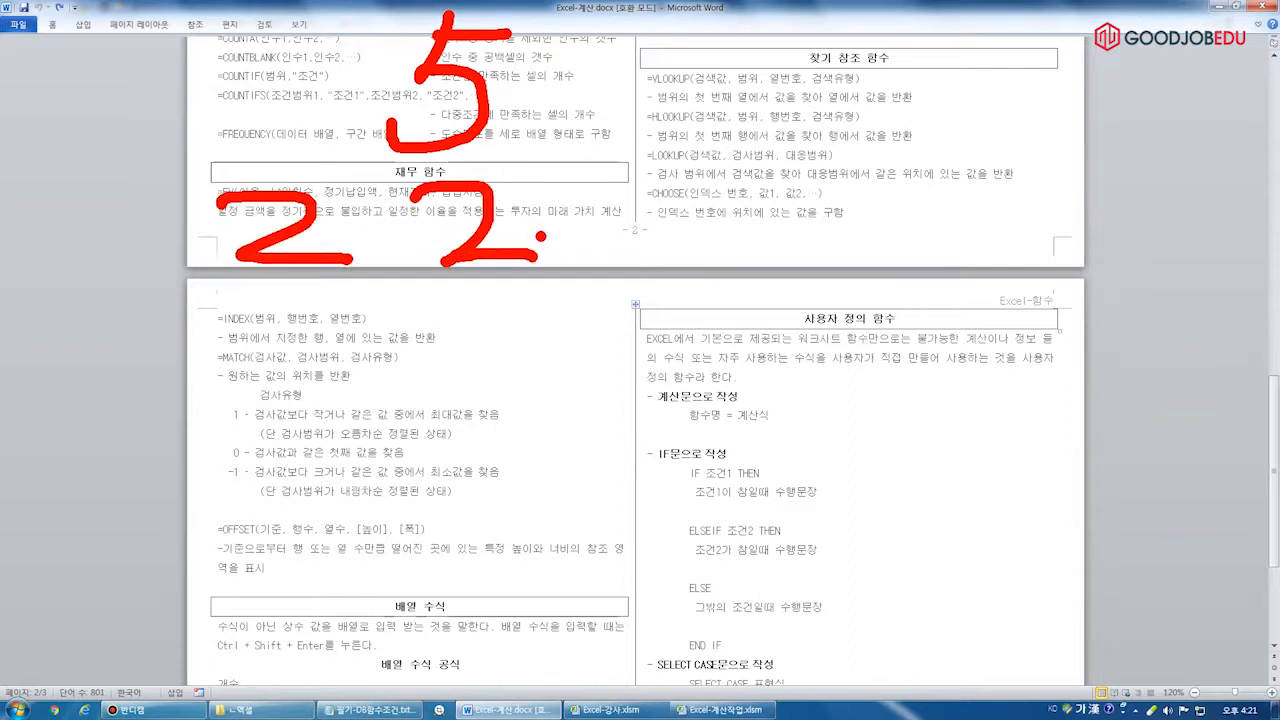
left_click_drag(645, 180, 638, 264)
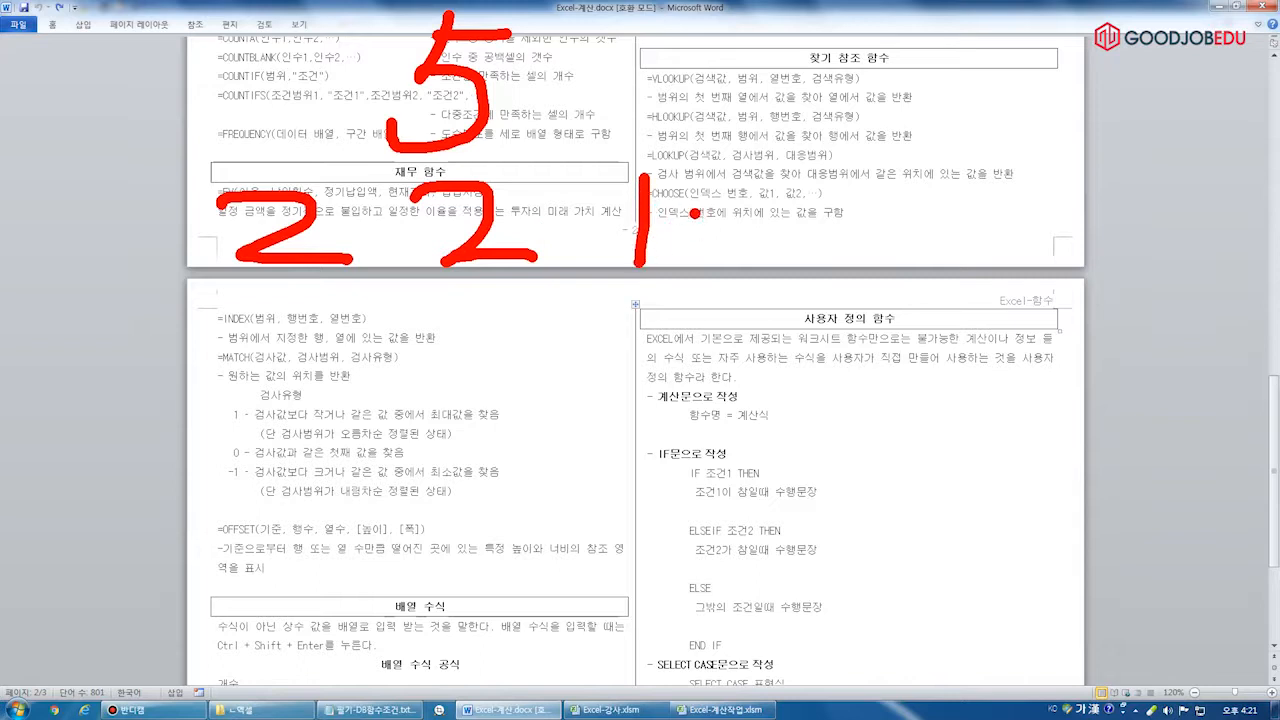
key("Escape")
Circle the lookup functions from VLOOKUP through OFFSET in red screen ink, mark them 1~2, and clear the ink
mouse_move(1081, 119)
left_mouse_down()
mouse_move(700, 20)
mouse_move(515, 245)
mouse_move(232, 296)
mouse_move(190, 330)
mouse_move(284, 564)
mouse_move(606, 442)
mouse_move(942, 249)
mouse_move(1092, 106)
left_mouse_up()
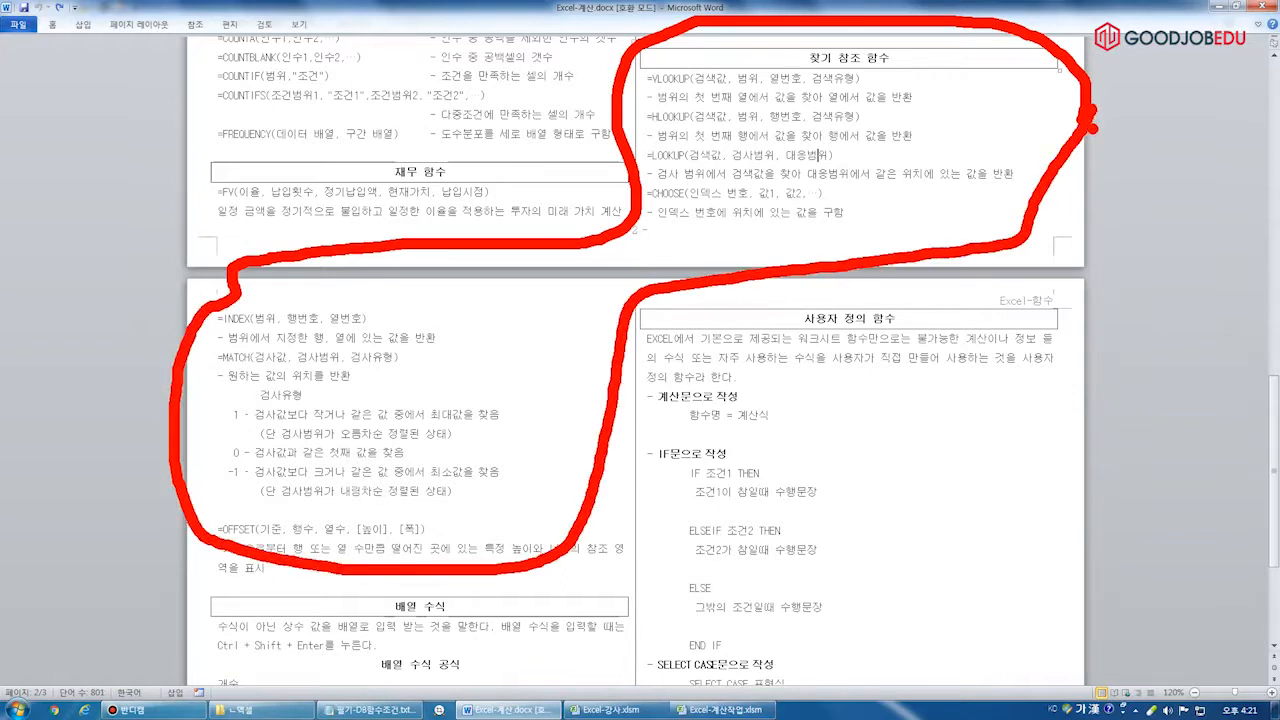
left_click_drag(755, 77, 748, 222)
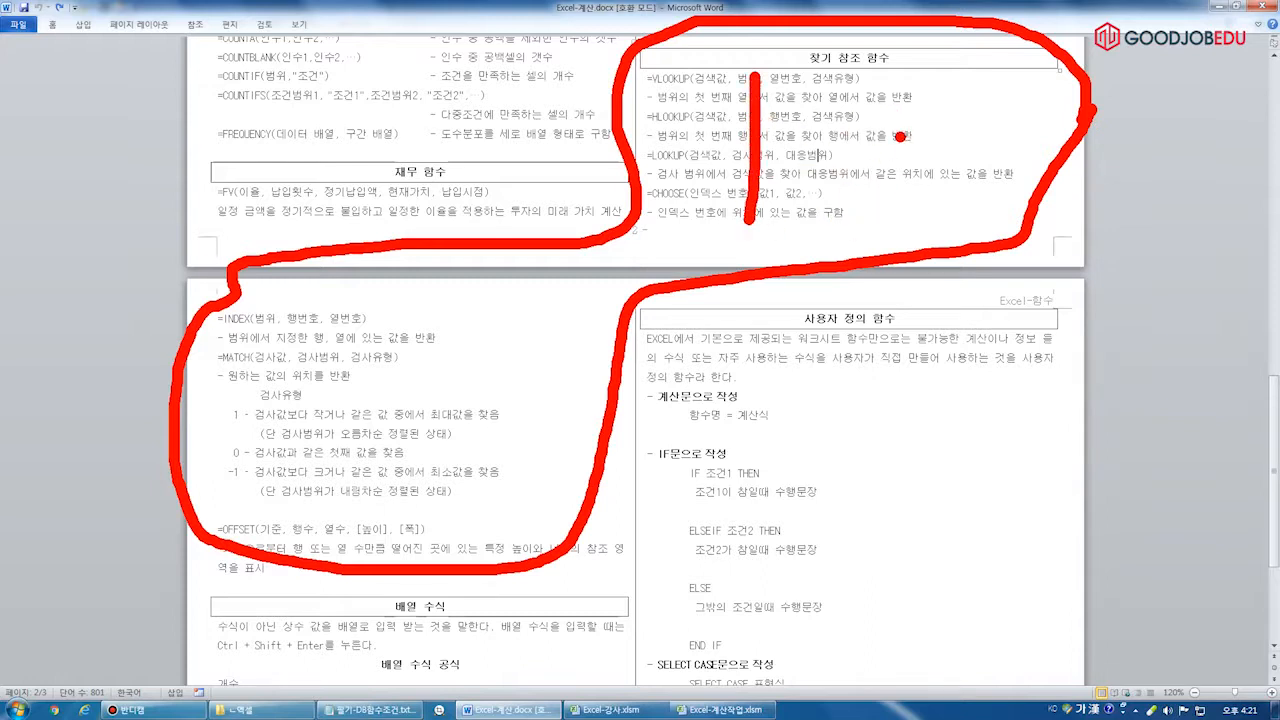
left_click_drag(857, 158, 955, 150)
mouse_move(950, 98)
left_mouse_down()
mouse_move(972, 184)
mouse_move(1033, 182)
left_mouse_up()
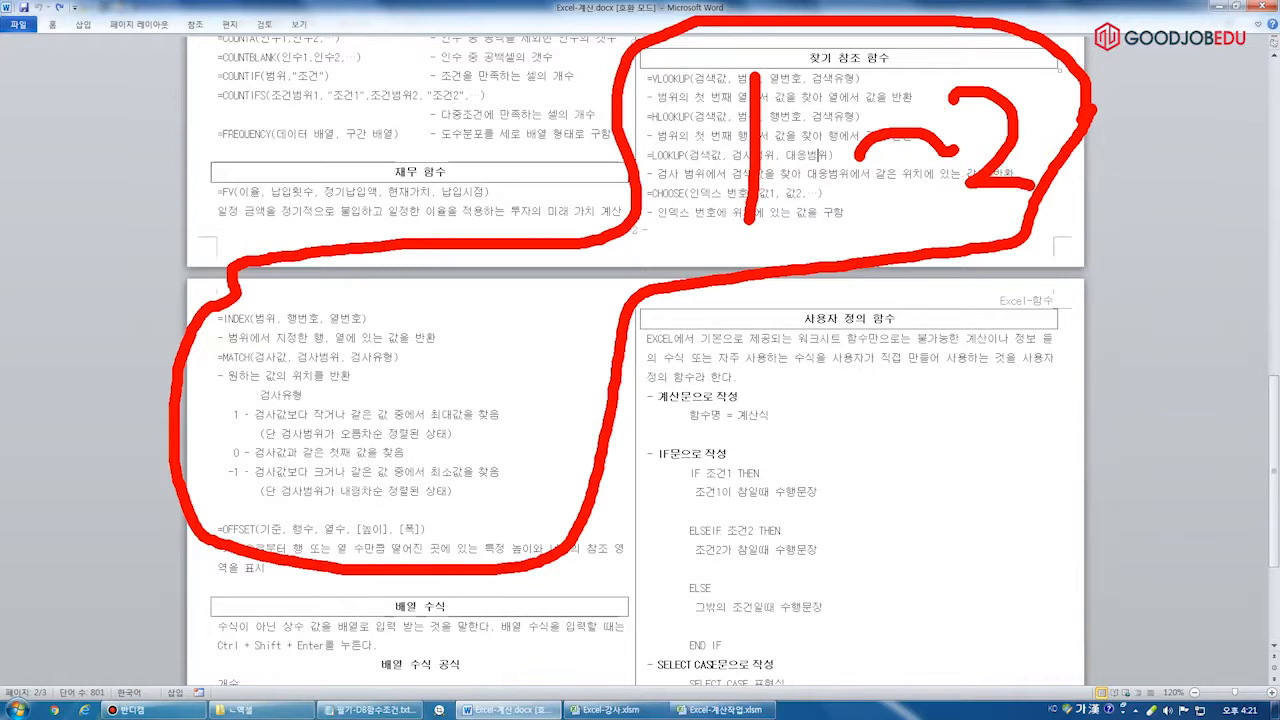
key("Escape")
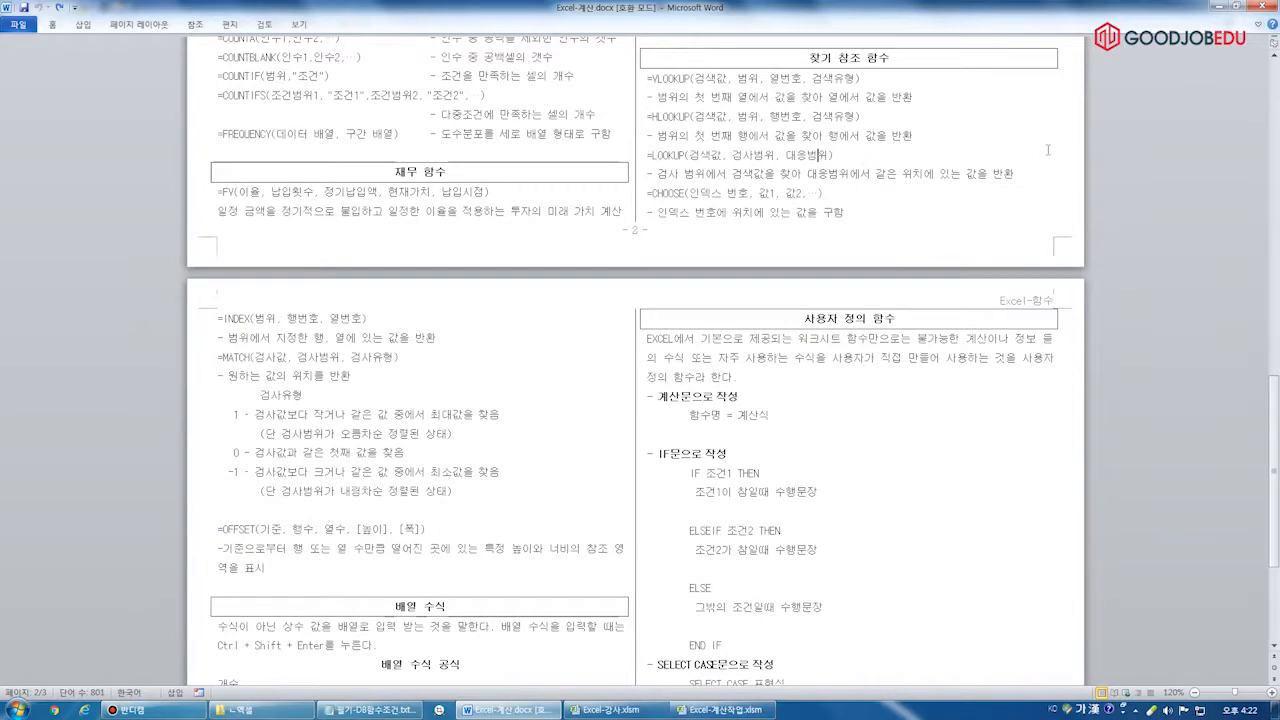
Box the 배열 수식 section marked 2 and the 사용자 정의 함수 section marked 1 in red screen ink, and clear the ink
scroll(944, 261, "down", 4)
key("ctrl+2")
mouse_move(182, 324)
left_mouse_down()
mouse_move(478, 526)
mouse_move(648, 698)
left_mouse_up()
mouse_move(352, 456)
left_mouse_down()
mouse_move(456, 432)
mouse_move(507, 533)
left_mouse_up()
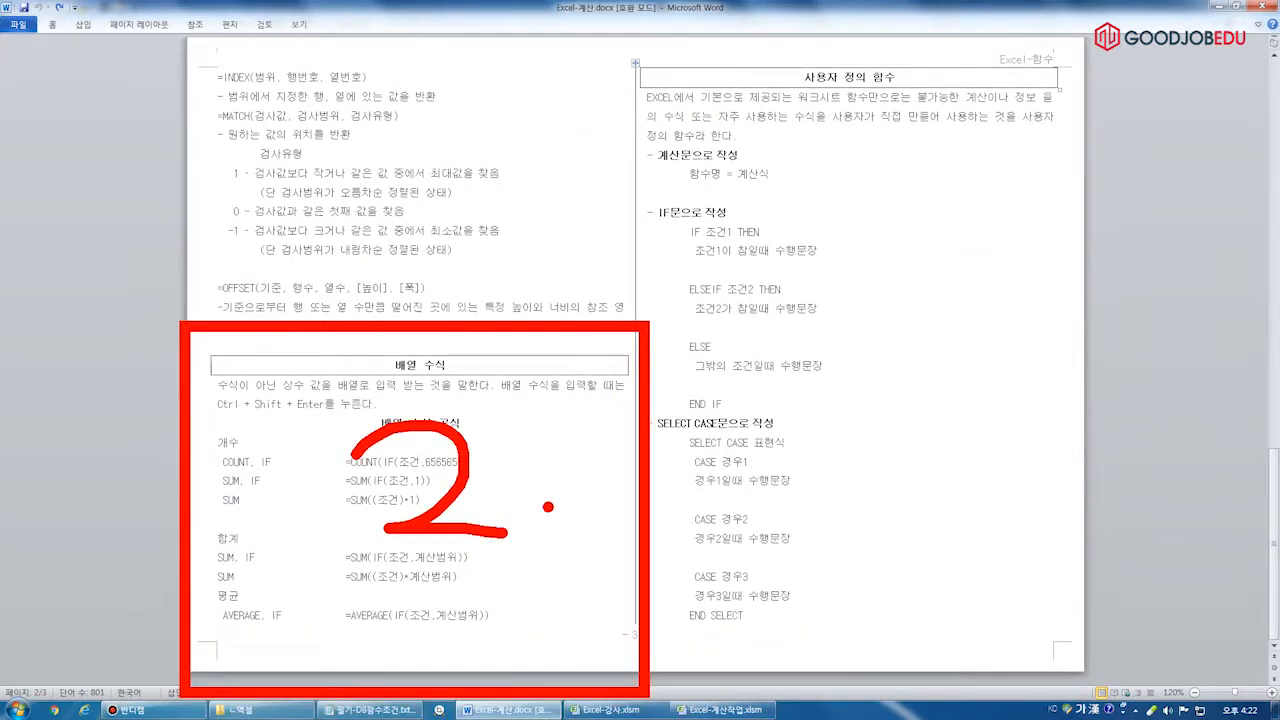
left_click_drag(641, 42, 1102, 705)
left_click_drag(916, 240, 910, 364)
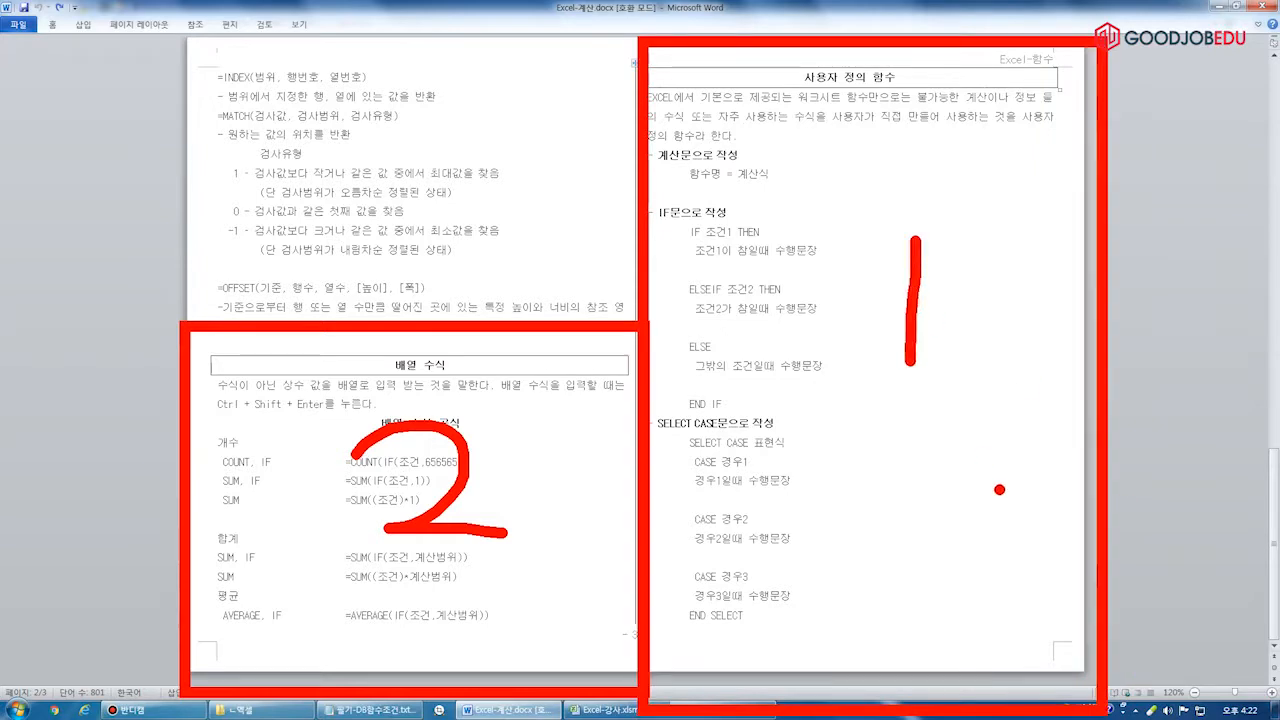
key("Escape")
Highlight the section headings 찾기 참조 함수, 배열 수식 and 사용자 정의 함수 one after another
scroll(893, 291, "up", 5)
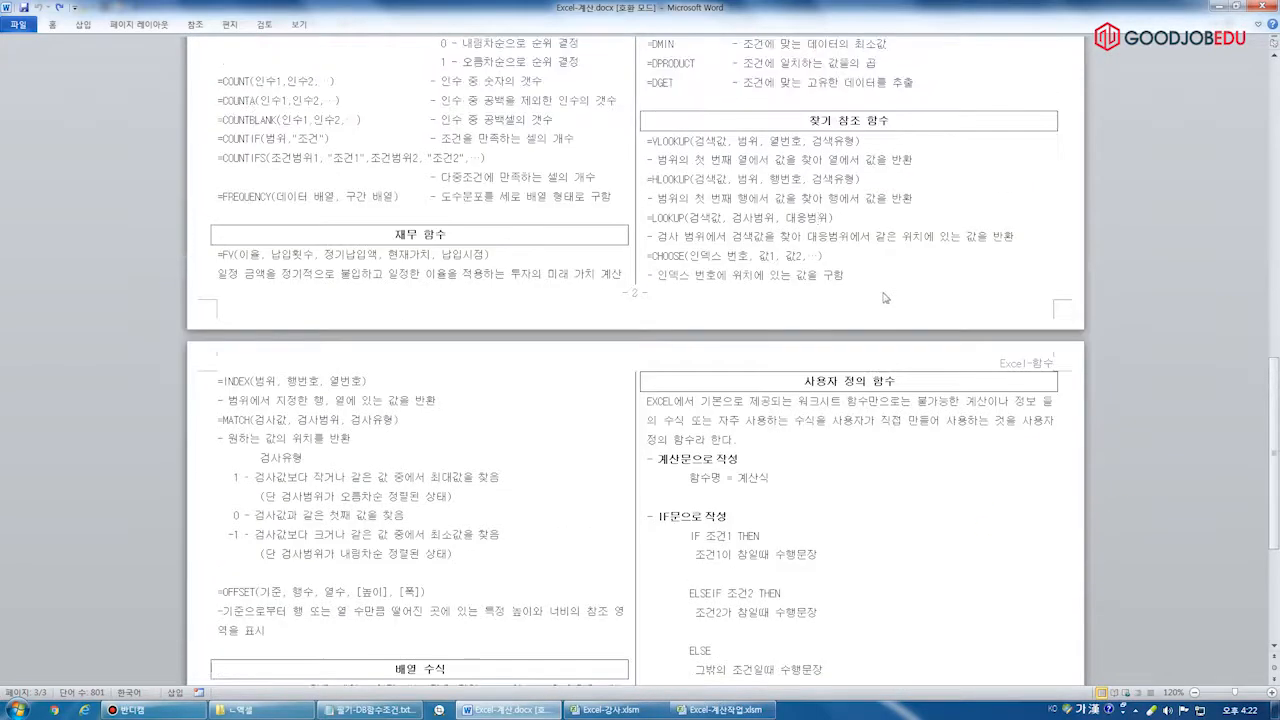
left_click_drag(803, 84, 916, 85)
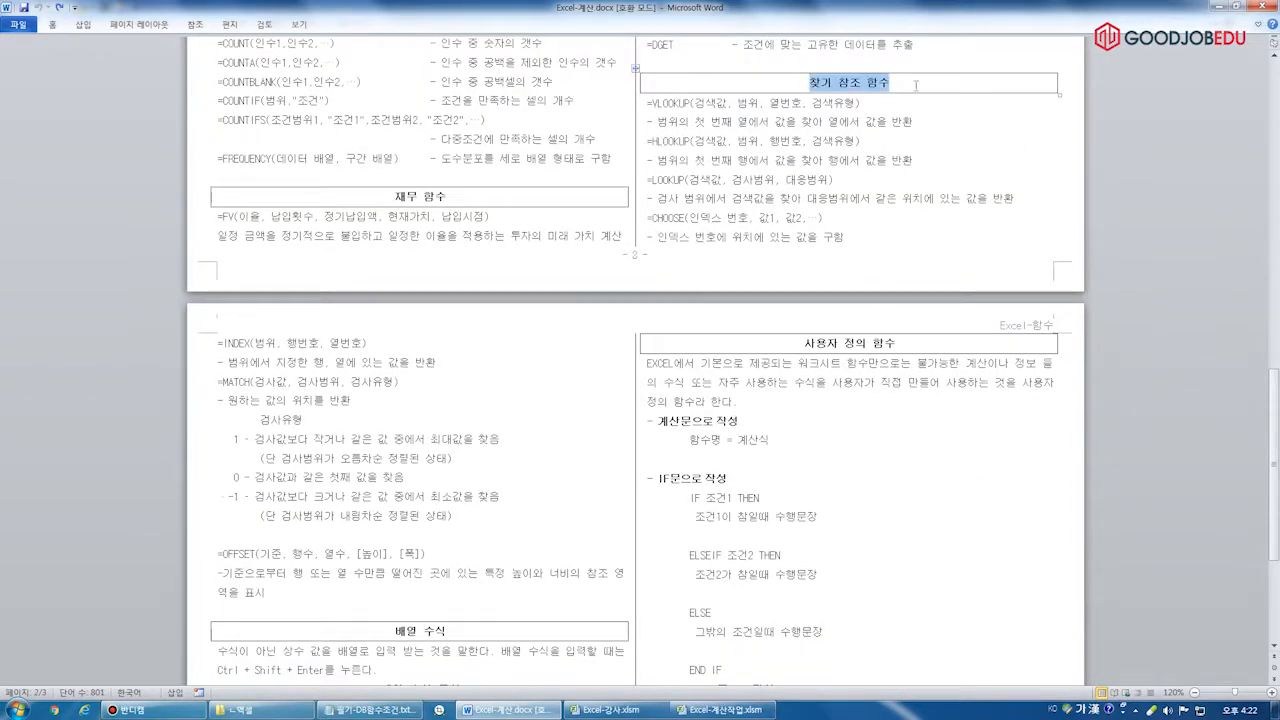
scroll(905, 160, "down", 4)
left_click_drag(389, 480, 477, 480)
left_click_drag(804, 191, 898, 191)
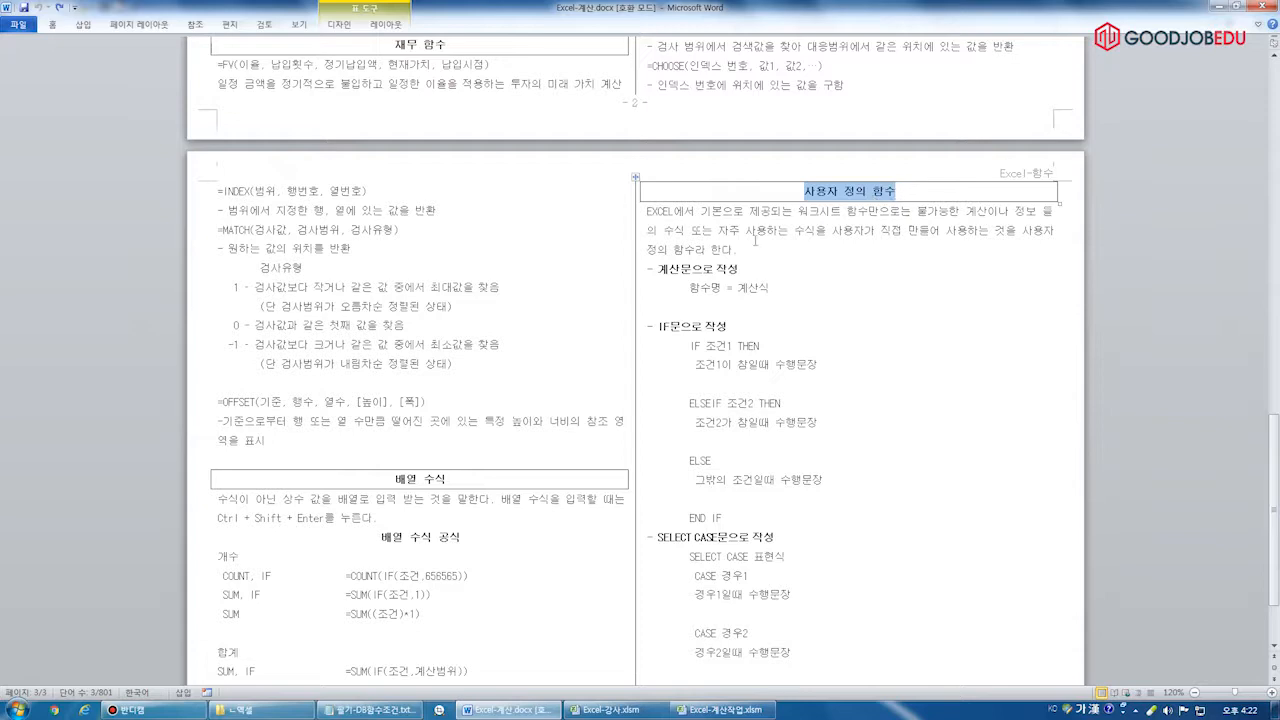
Deselect the heading, recheck the 찾기 참조 함수 section, and return to the 데이터베이스2 sheet in Excel-강사.xlsm
left_click(482, 301)
scroll(481, 299, "up", 3)
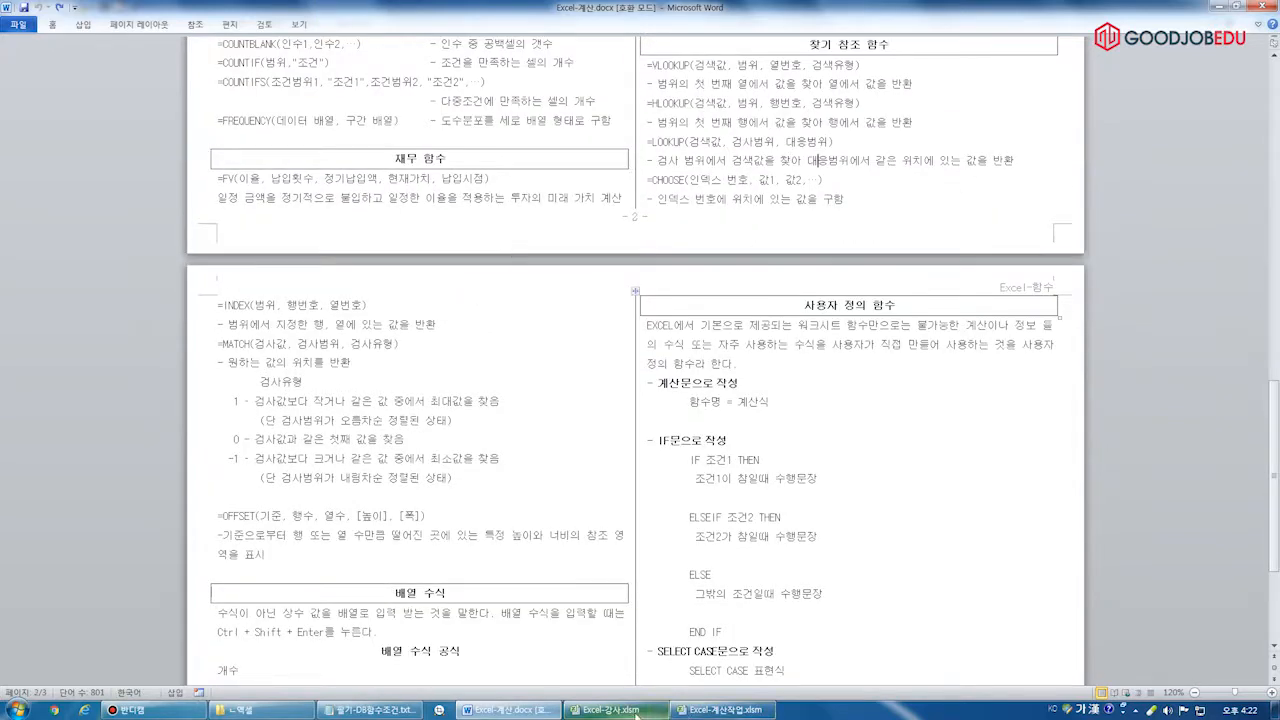
left_click(605, 709)
left_click(588, 388)
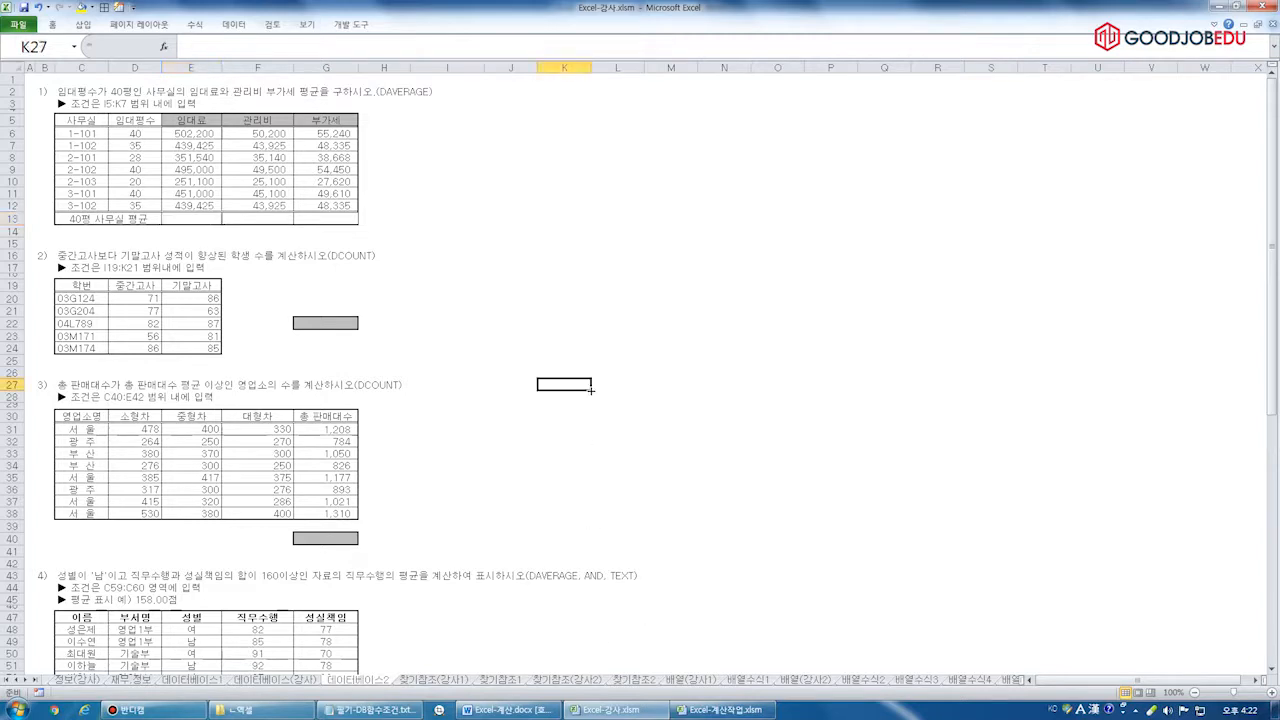